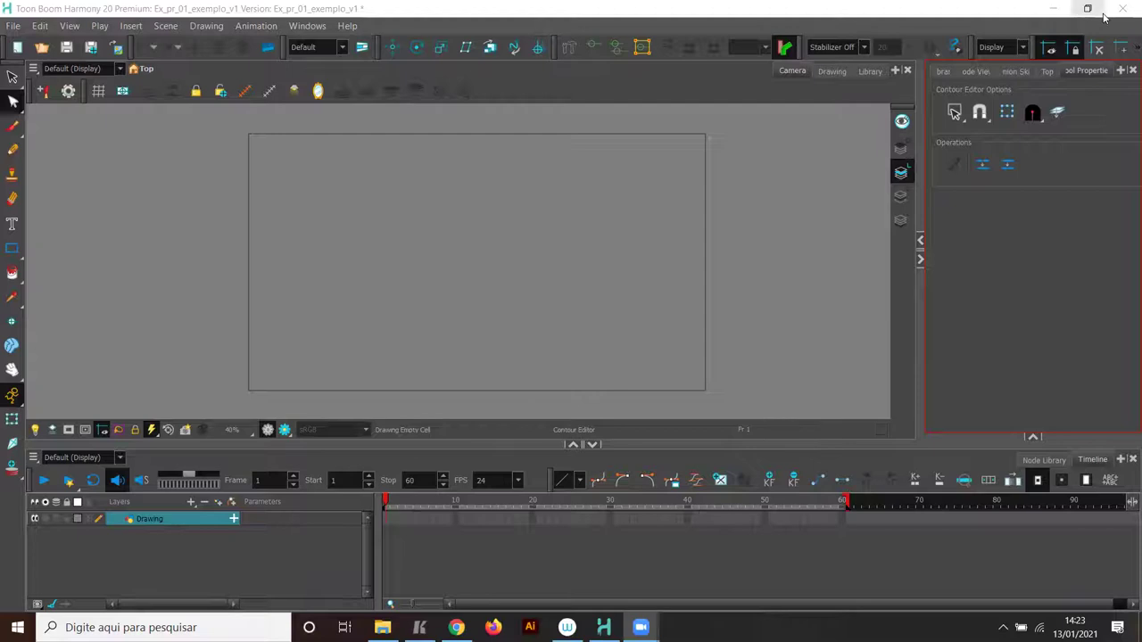
Switch to Keyframe MP and place the street_fighter_cenacortada.mp4 reference clip over the Harmony workspace.
left_click(419, 627)
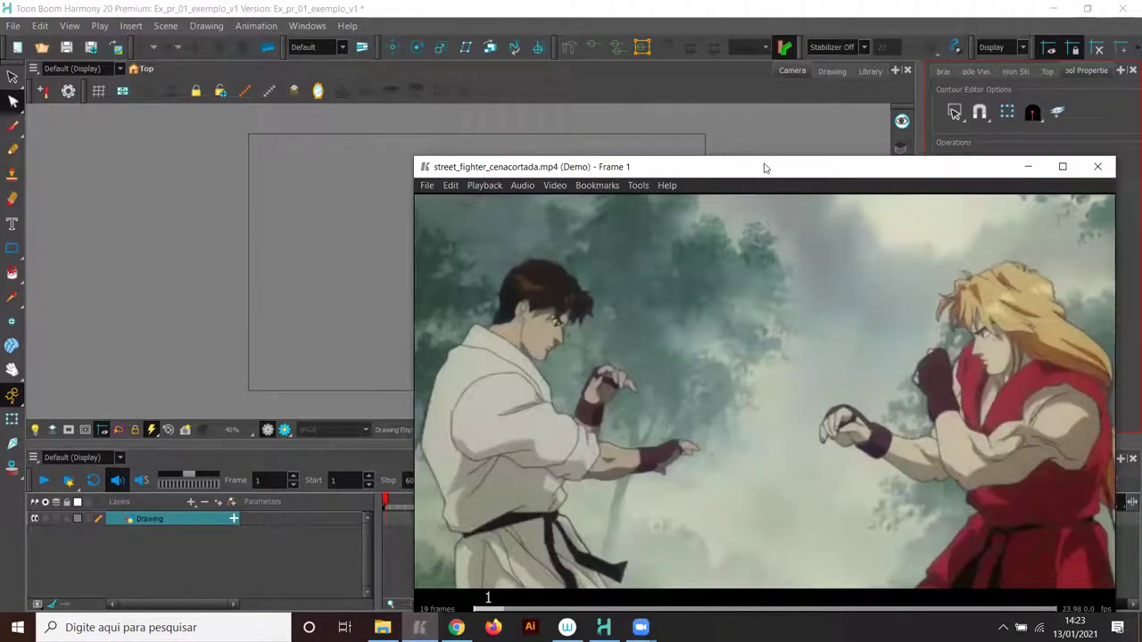
left_click_drag(765, 167, 559, 86)
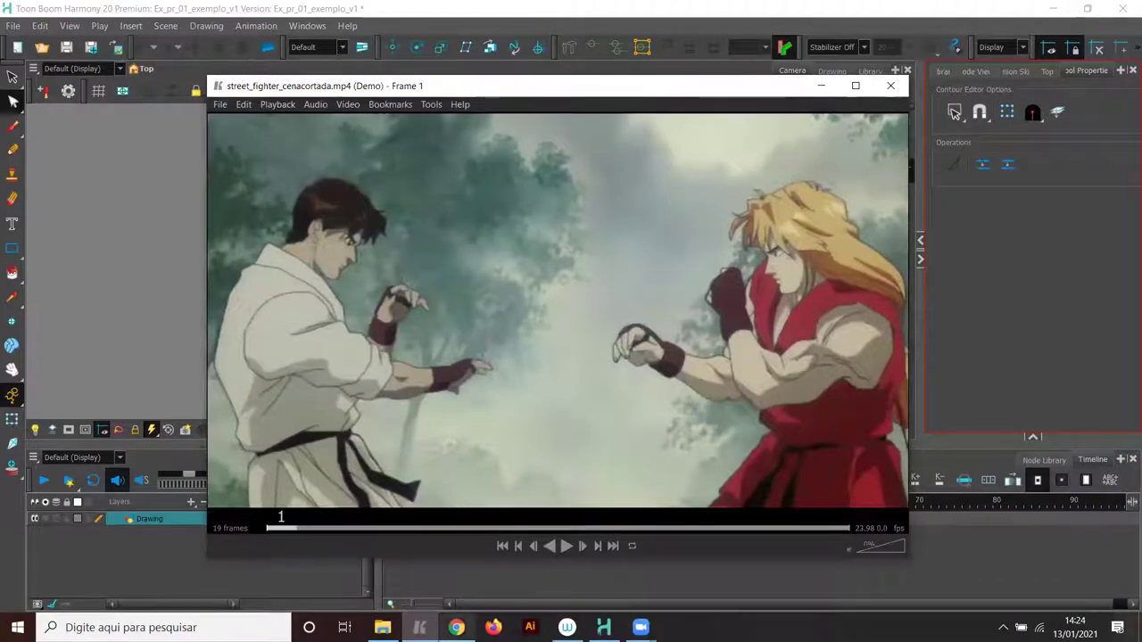
Switch to Chrome and review the Keyframe MP page, including its overview, feature comparison, download links and purchase section.
left_click(456, 628)
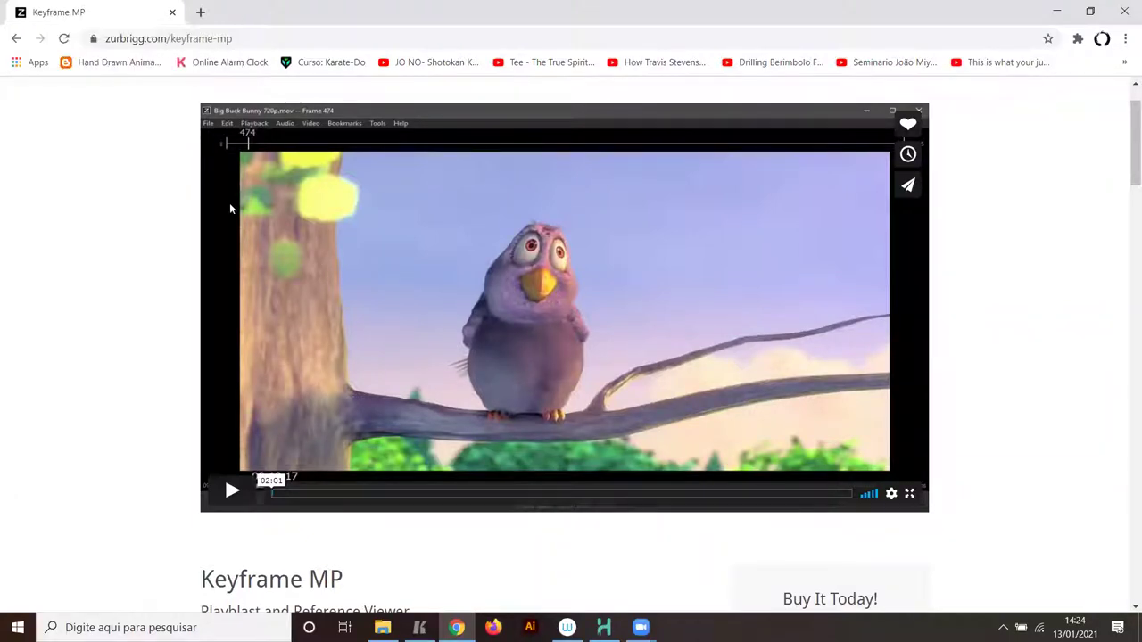
scroll(230, 209, "down", 2)
left_click(244, 510)
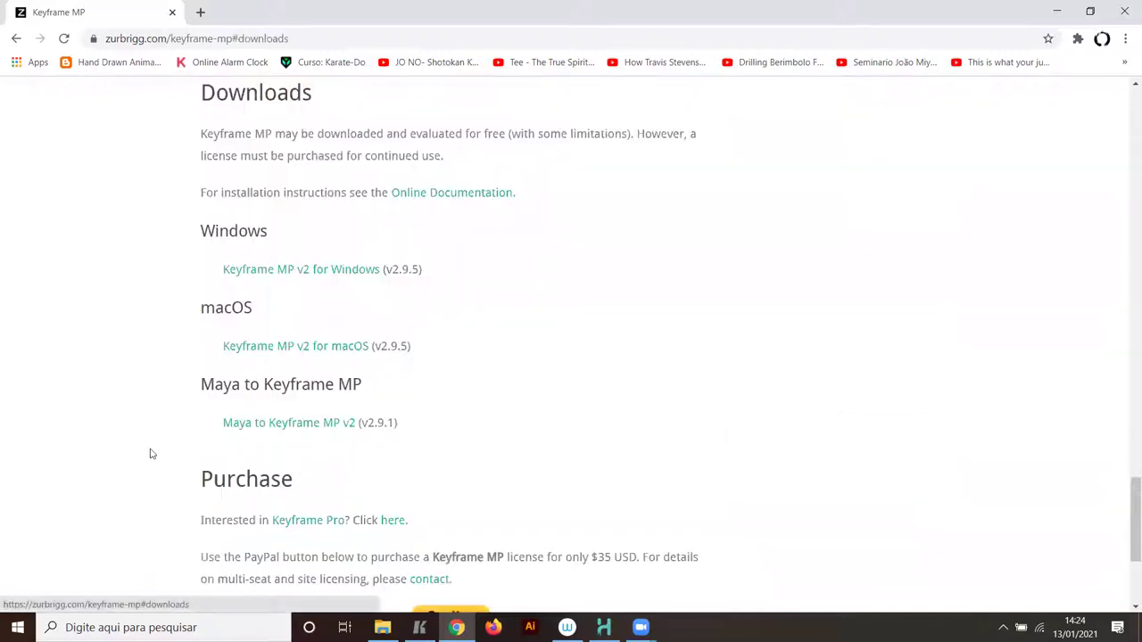
scroll(143, 384, "up", 5)
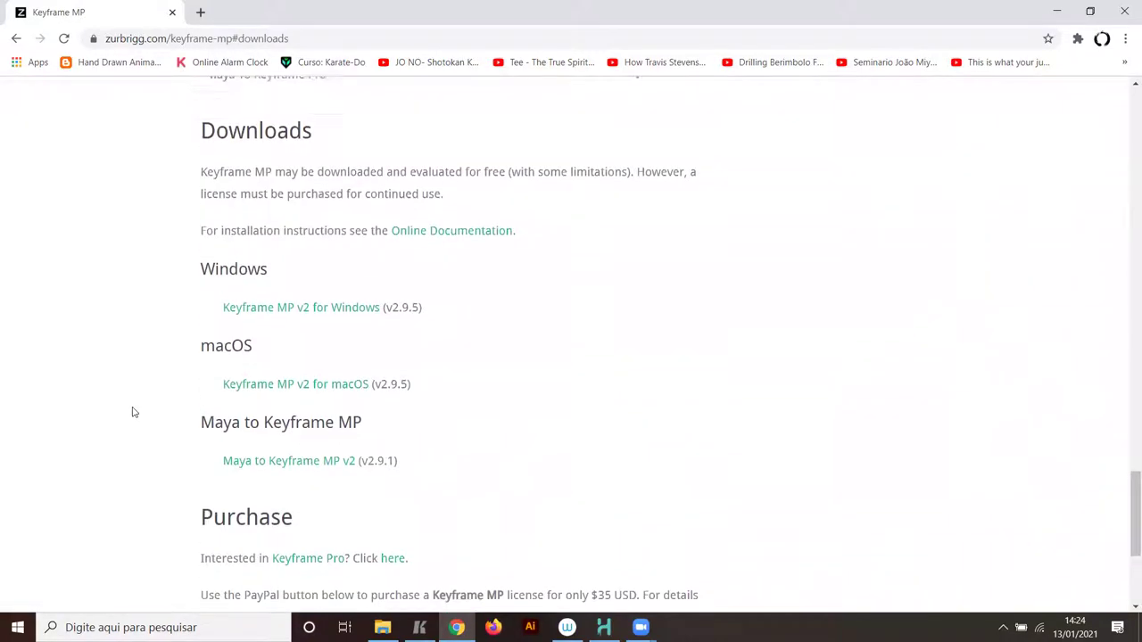
scroll(156, 356, "up", 10)
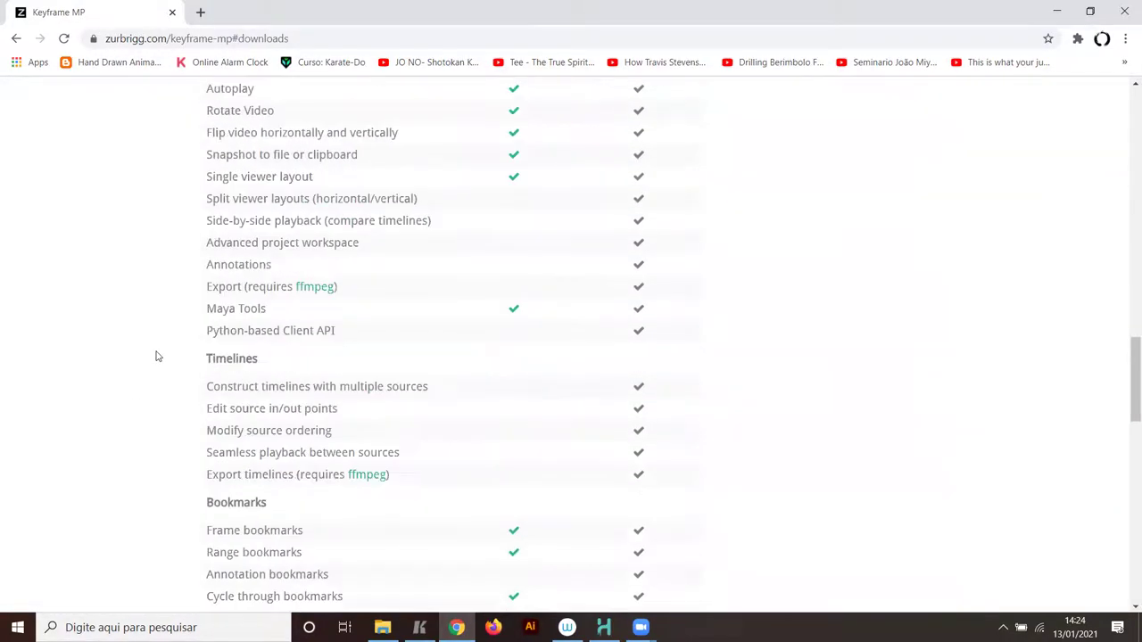
scroll(156, 356, "up", 2)
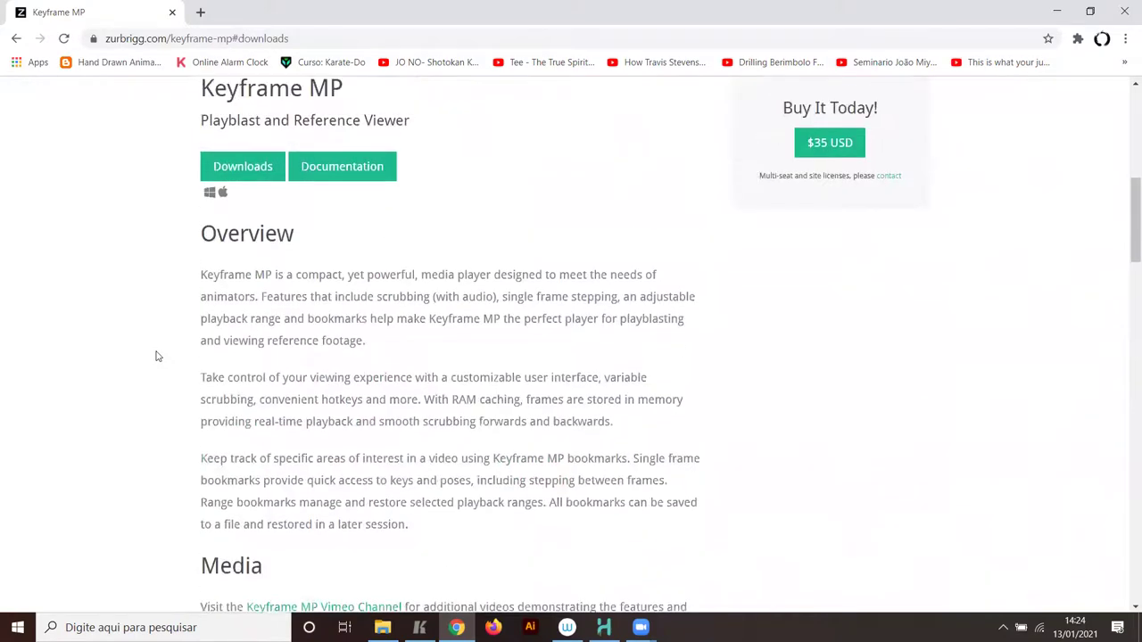
scroll(156, 356, "down", 7)
scroll(156, 356, "down", 15)
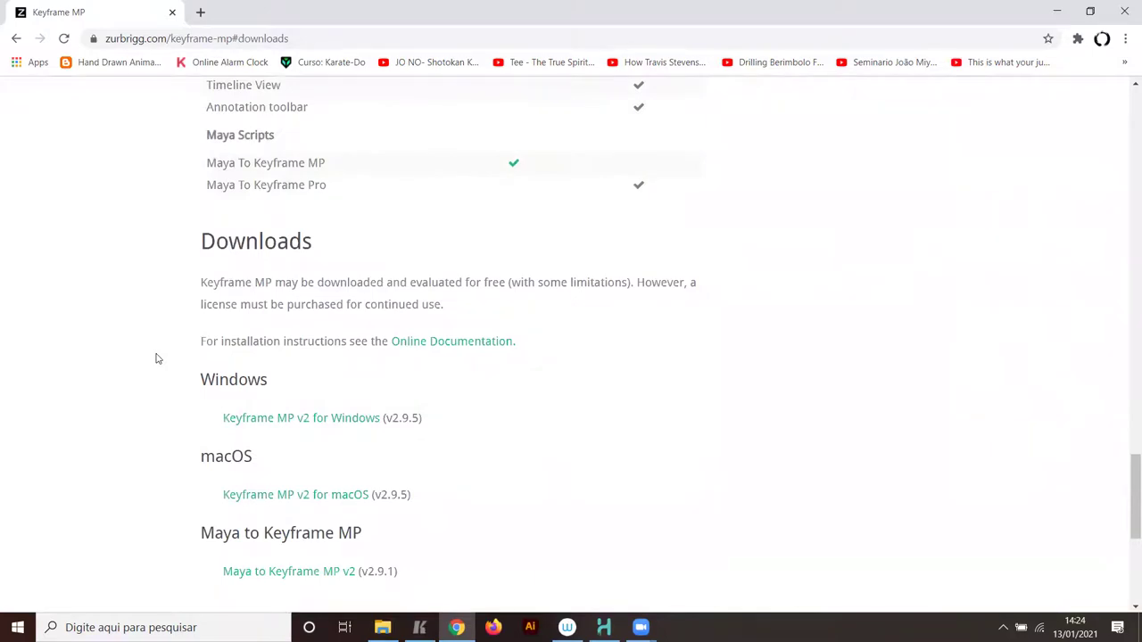
scroll(156, 358, "down", 5)
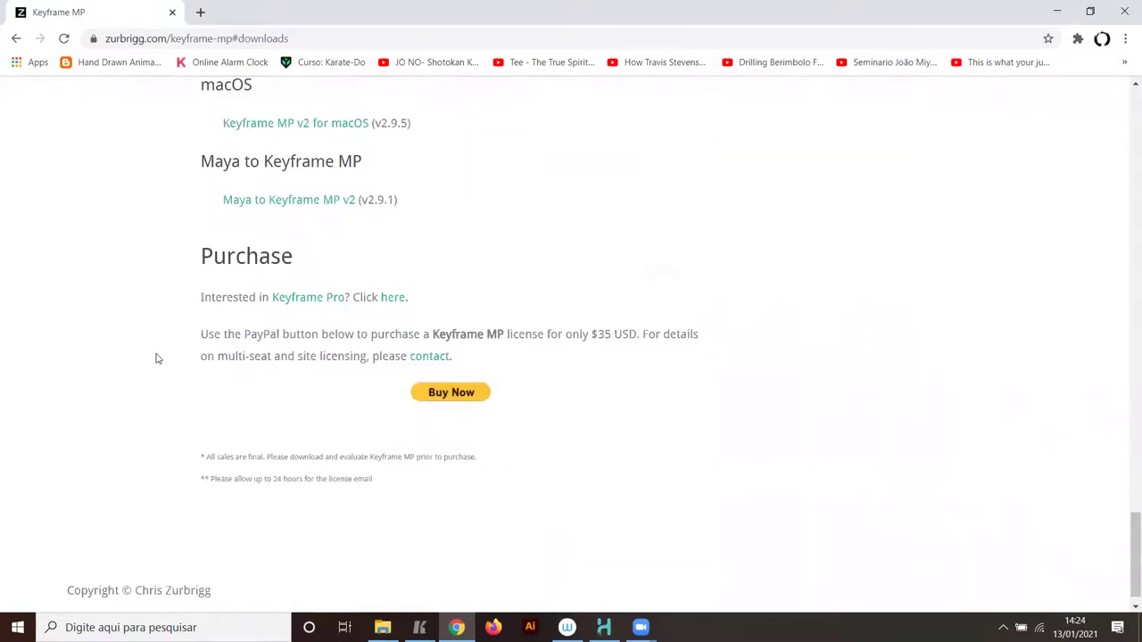
scroll(156, 359, "up", 20)
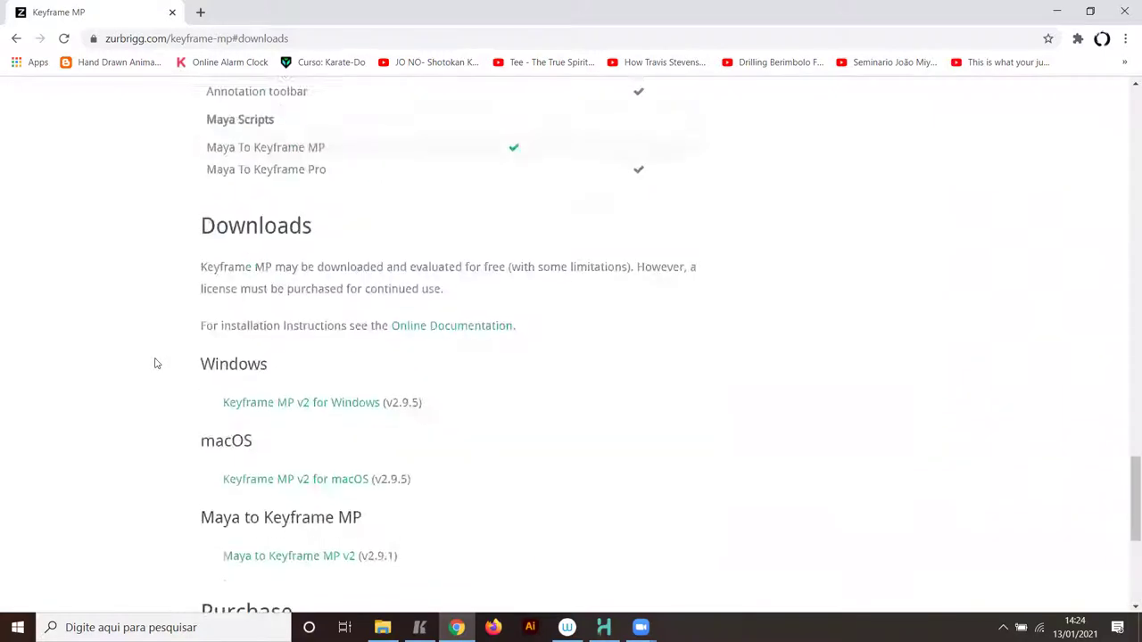
scroll(156, 363, "up", 8)
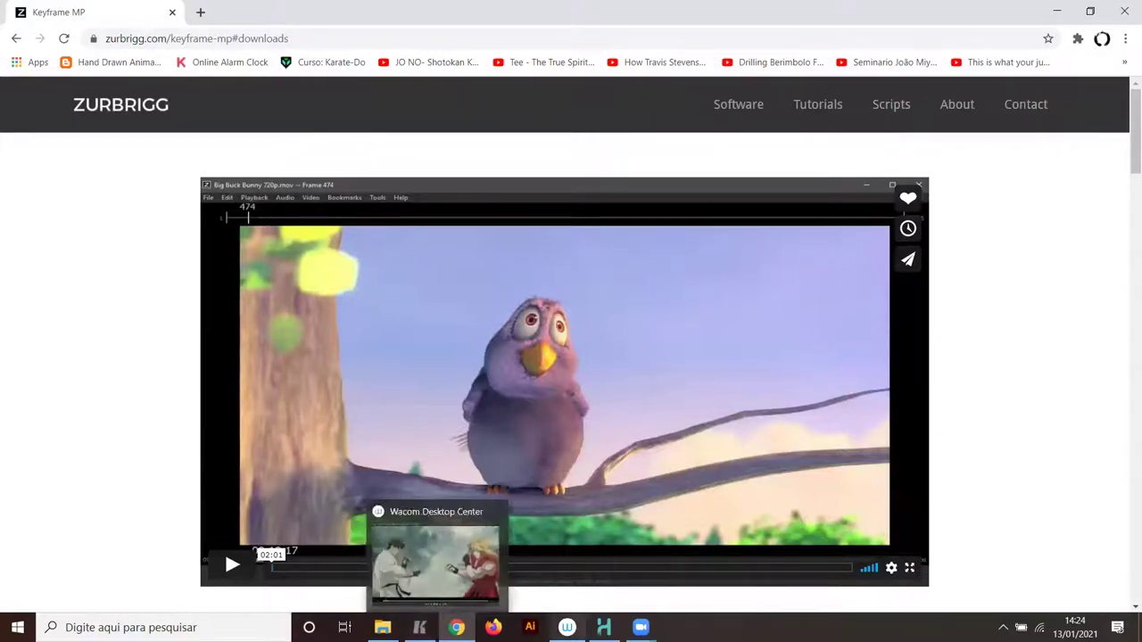
Bring the reference clip player in front of Harmony, shrink its window to fit the video and park it over the canvas corner.
left_click(604, 627)
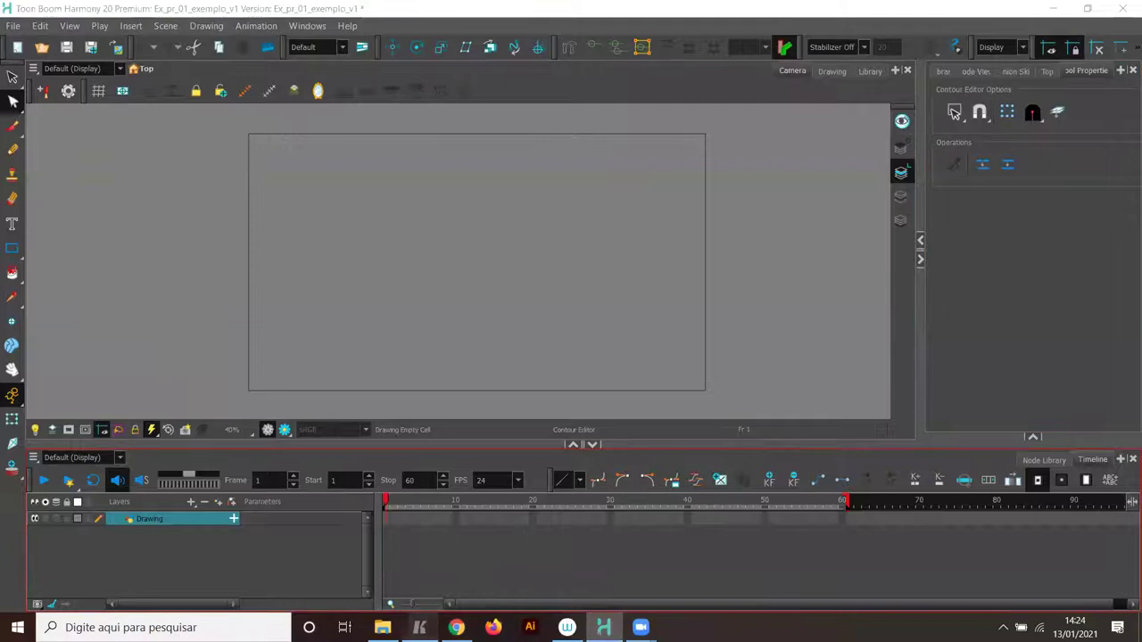
left_click(419, 627)
left_click_drag(627, 94, 557, 81)
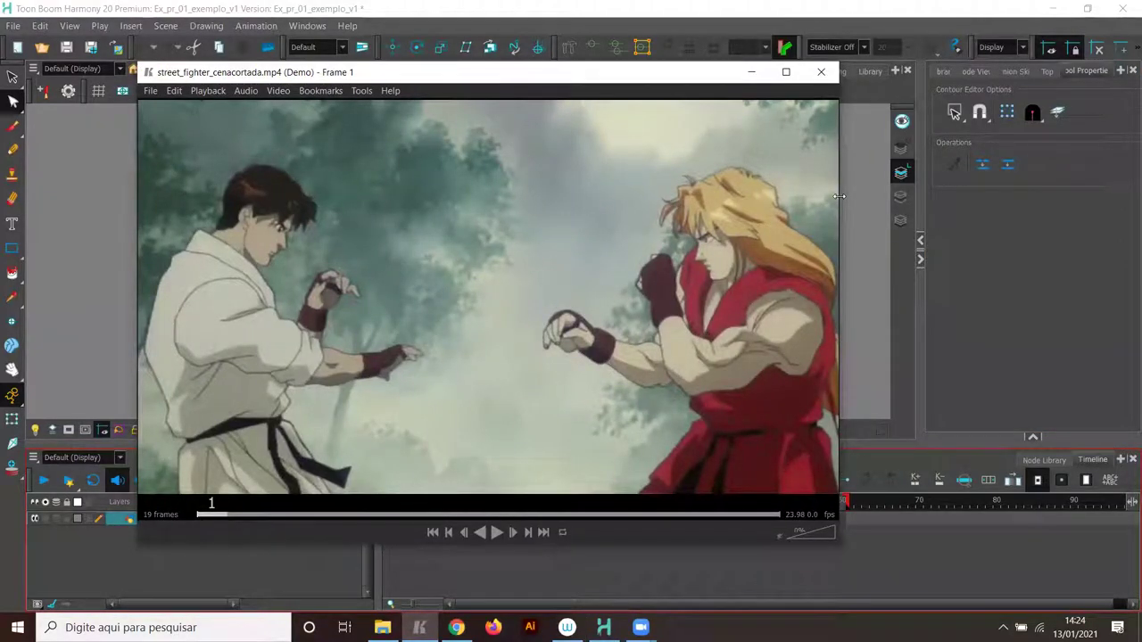
left_click_drag(839, 196, 541, 200)
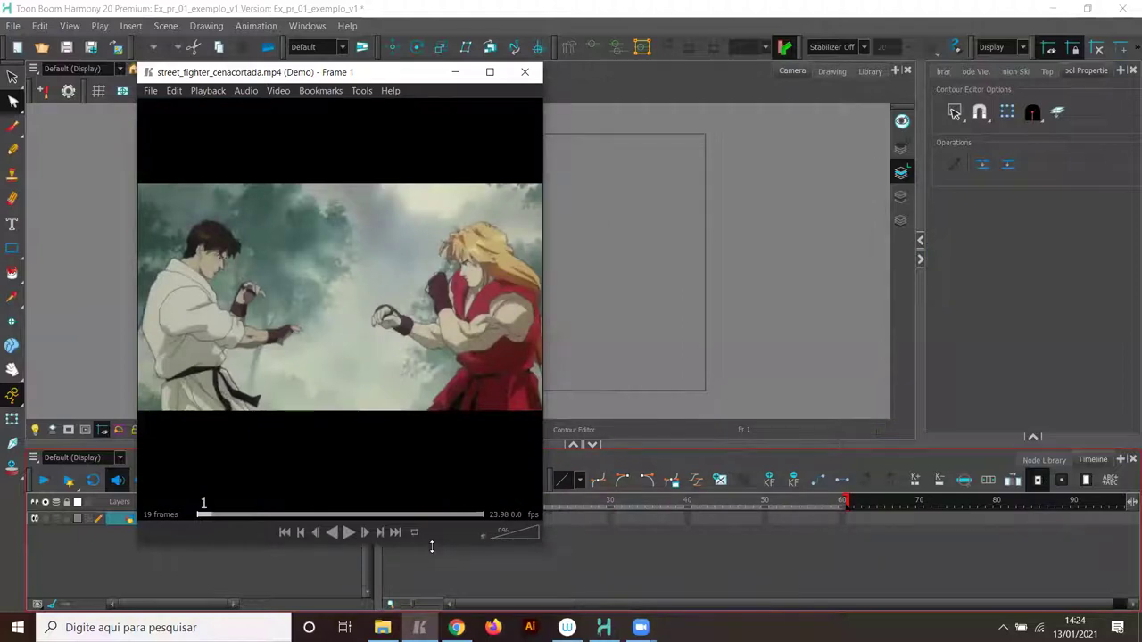
left_click_drag(431, 547, 431, 379)
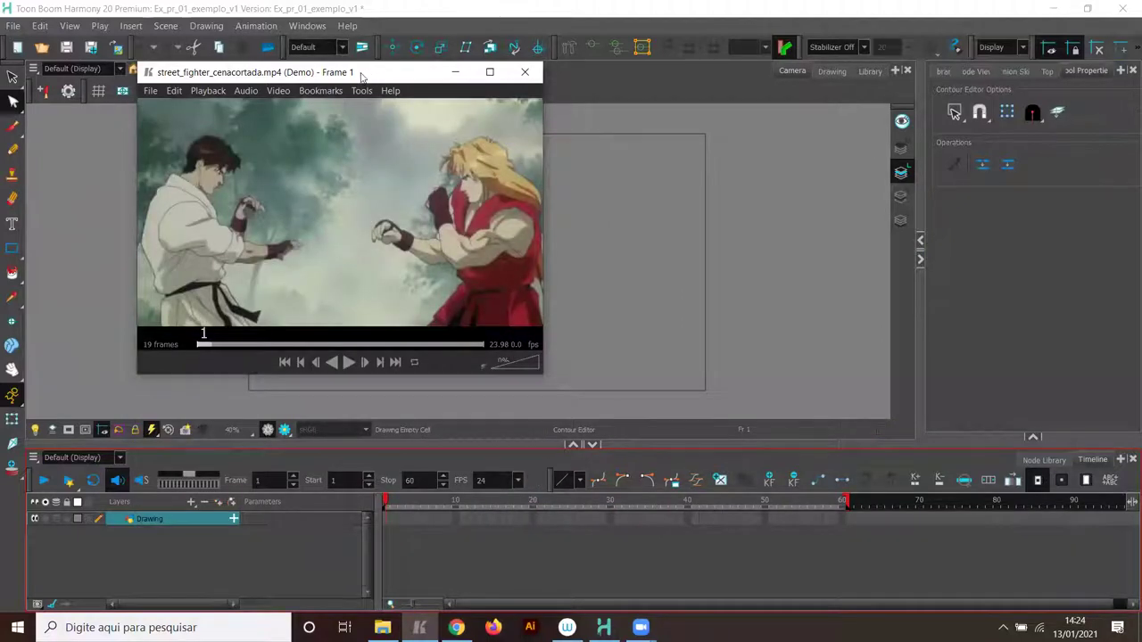
left_click_drag(384, 79, 284, 69)
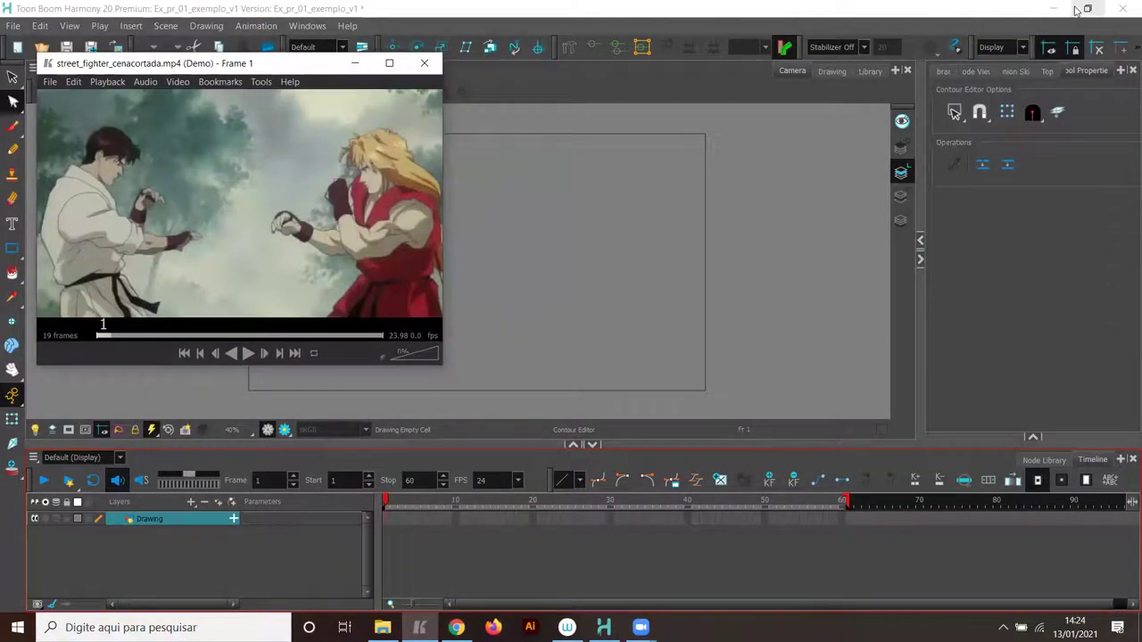
Restore the Harmony window to a smaller size and arrange it beside the reference clip player so both are visible.
left_click(1083, 8)
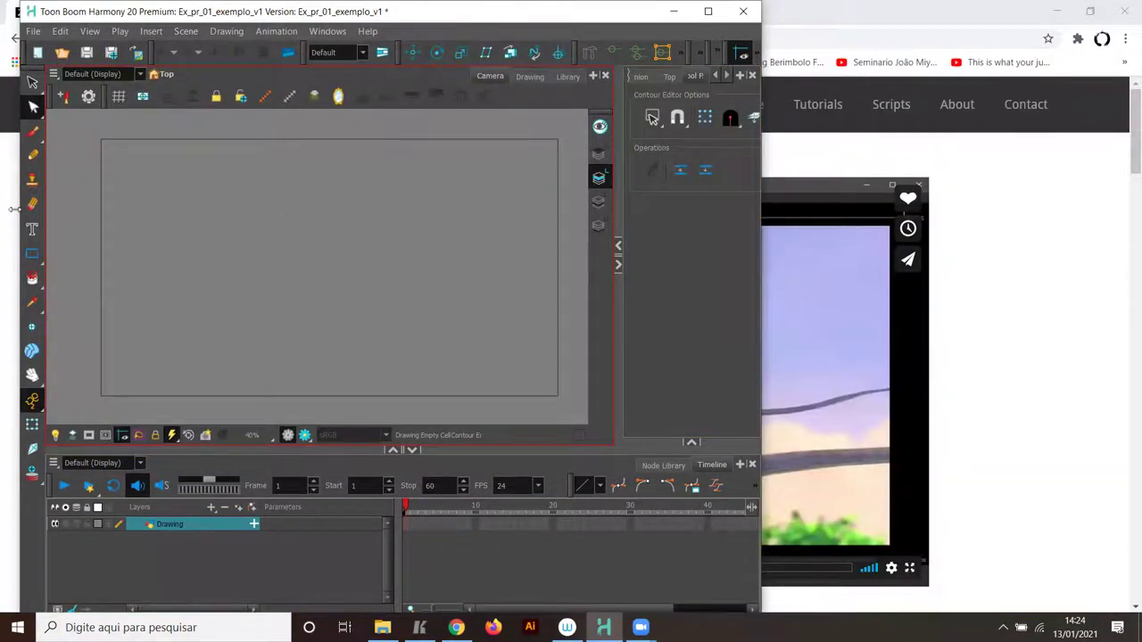
left_click_drag(12, 209, 111, 205)
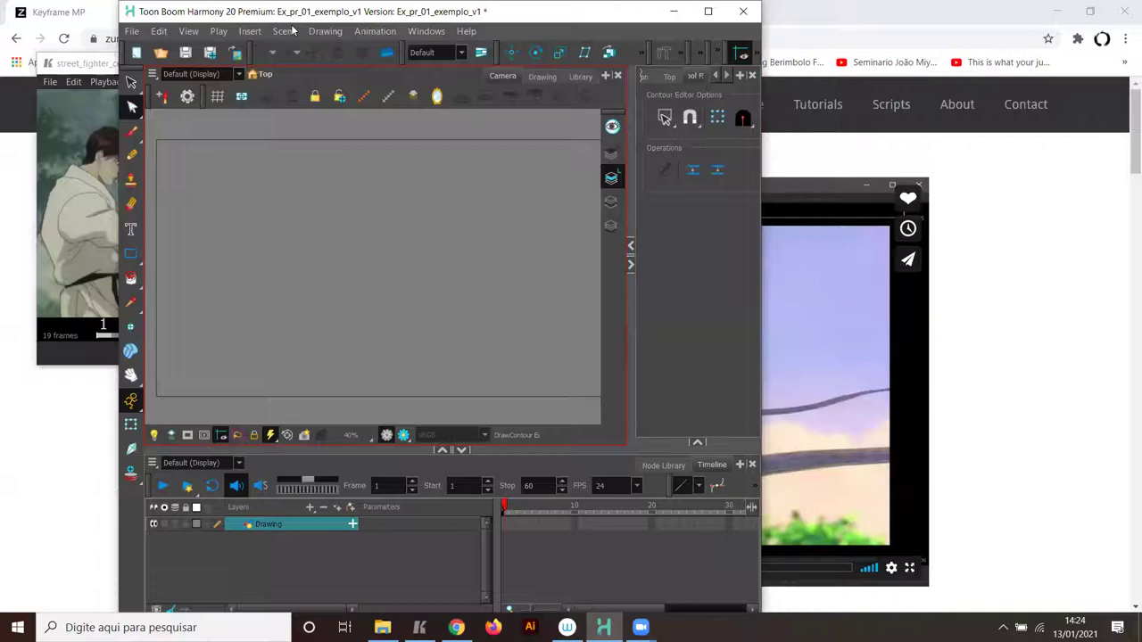
left_click_drag(295, 12, 615, 12)
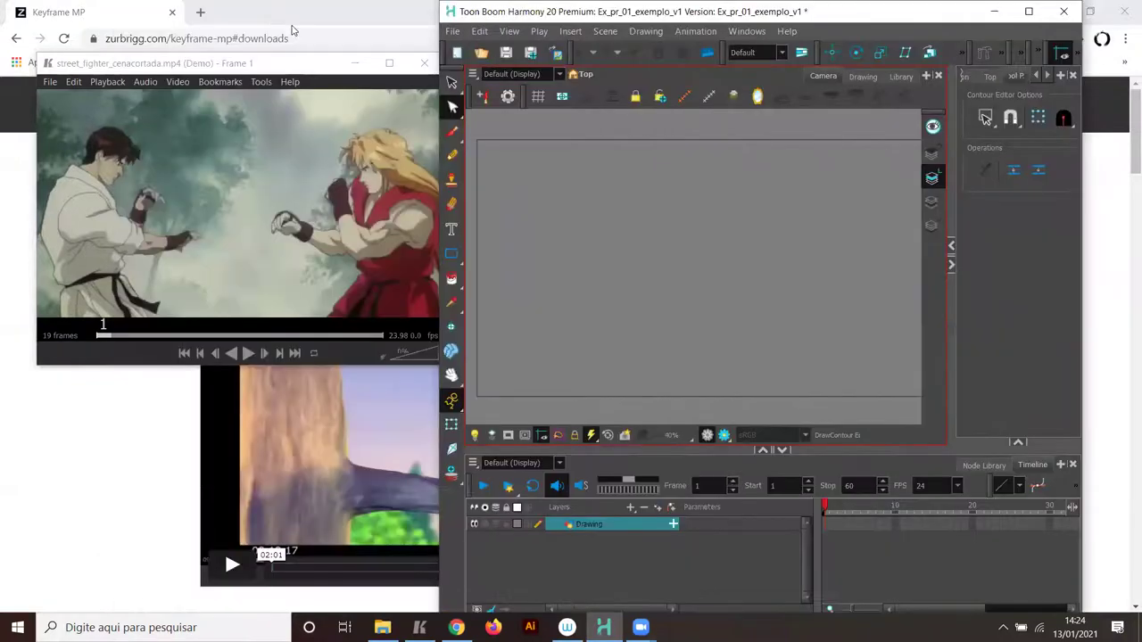
left_click_drag(256, 83, 229, 107)
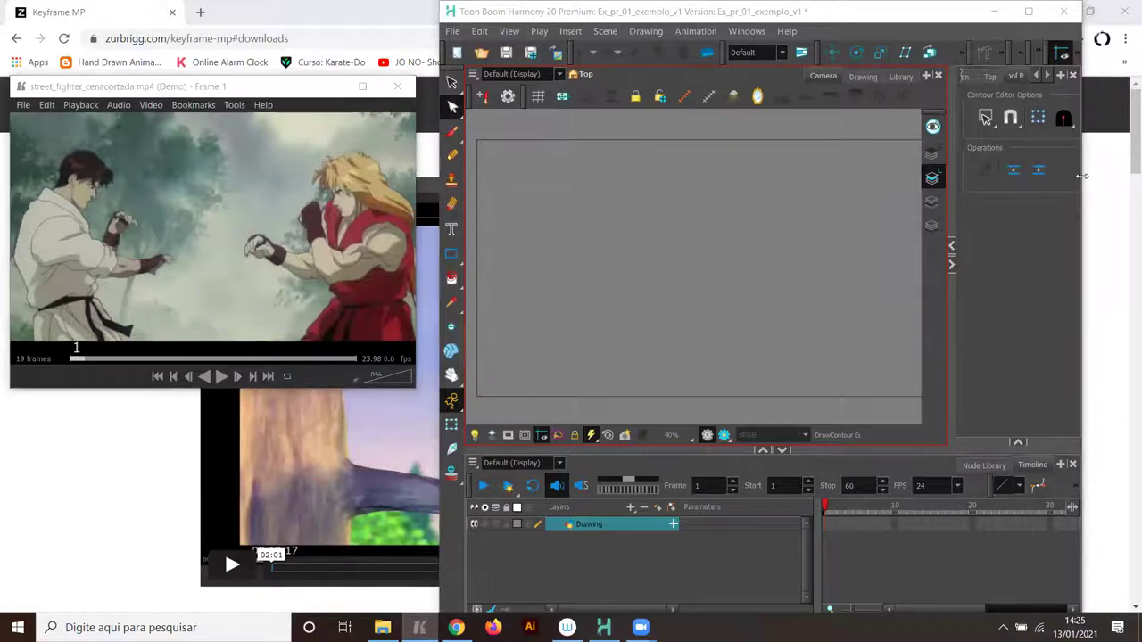
left_click_drag(1082, 176, 1141, 176)
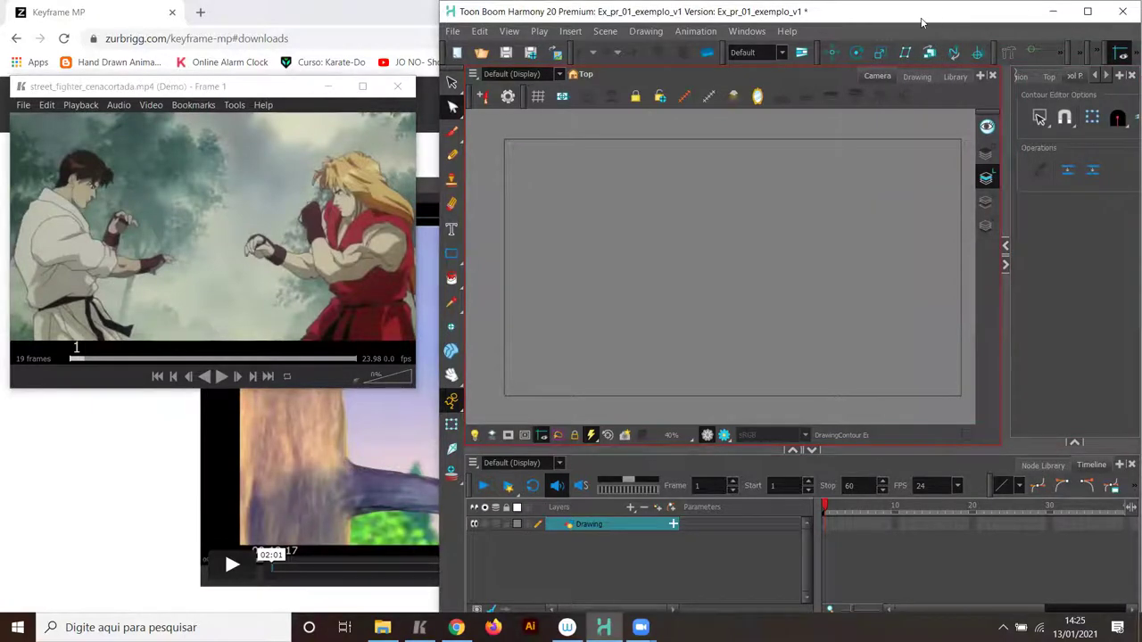
left_click_drag(922, 22, 904, 21)
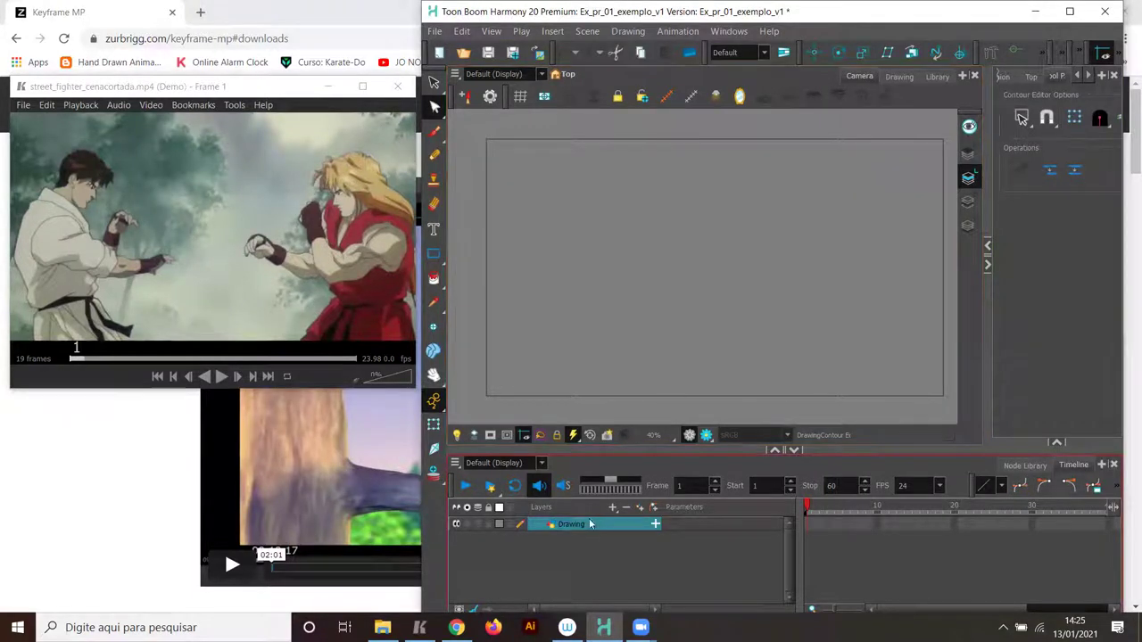
Save the scene and widen the Node View by narrowing the Camera view.
double_click(572, 525)
key("ctrl+s")
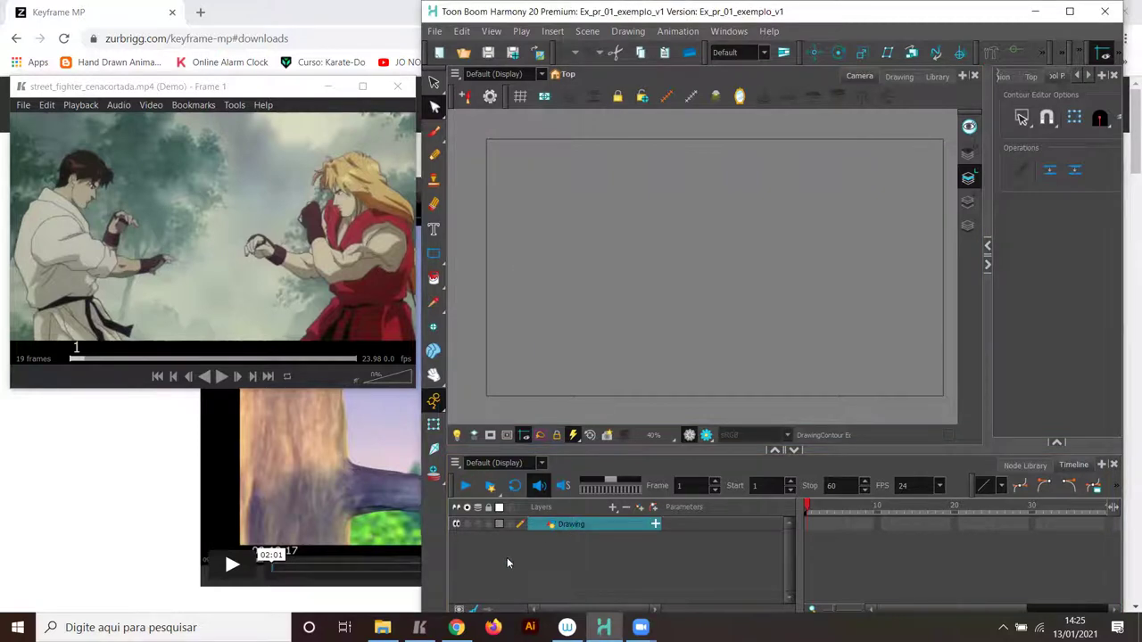
left_click_drag(989, 304, 686, 313)
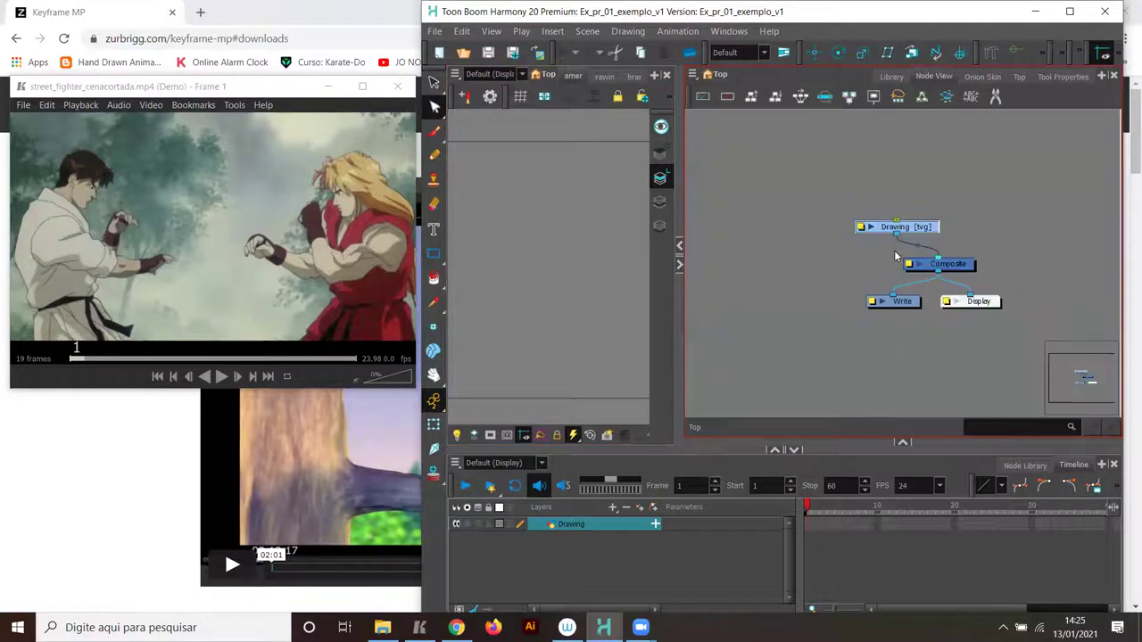
Spread out the Drawing, Composite, Write and Display nodes so their connections are clearly separated.
left_click_drag(924, 227, 868, 174)
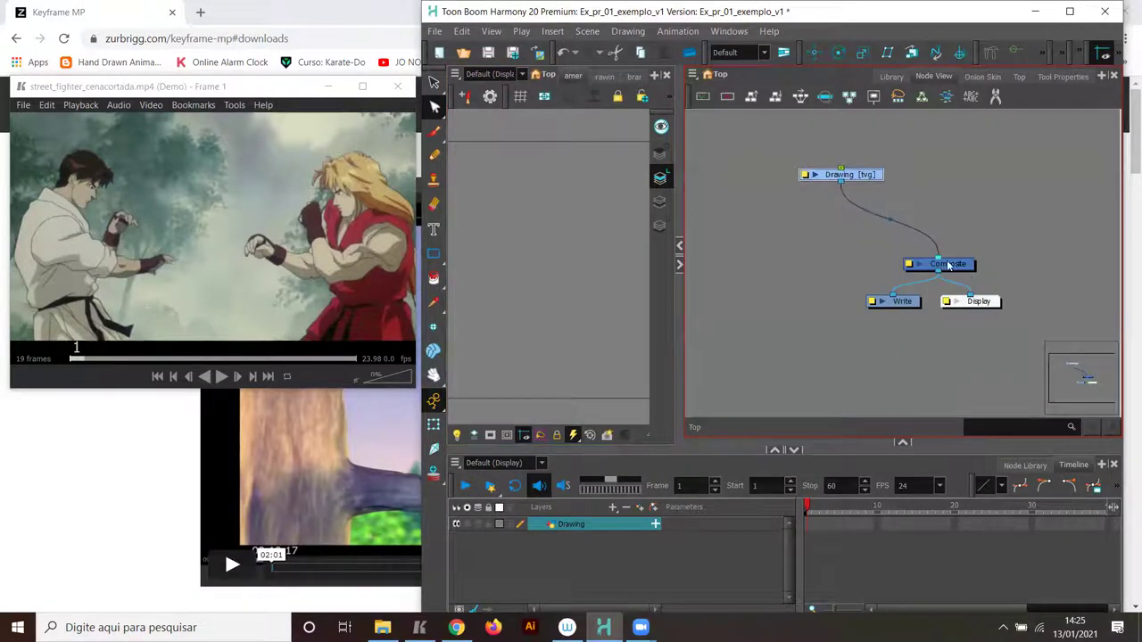
left_click_drag(949, 265, 903, 249)
left_click_drag(896, 302, 803, 326)
left_click_drag(966, 303, 974, 337)
left_click_drag(814, 328, 800, 350)
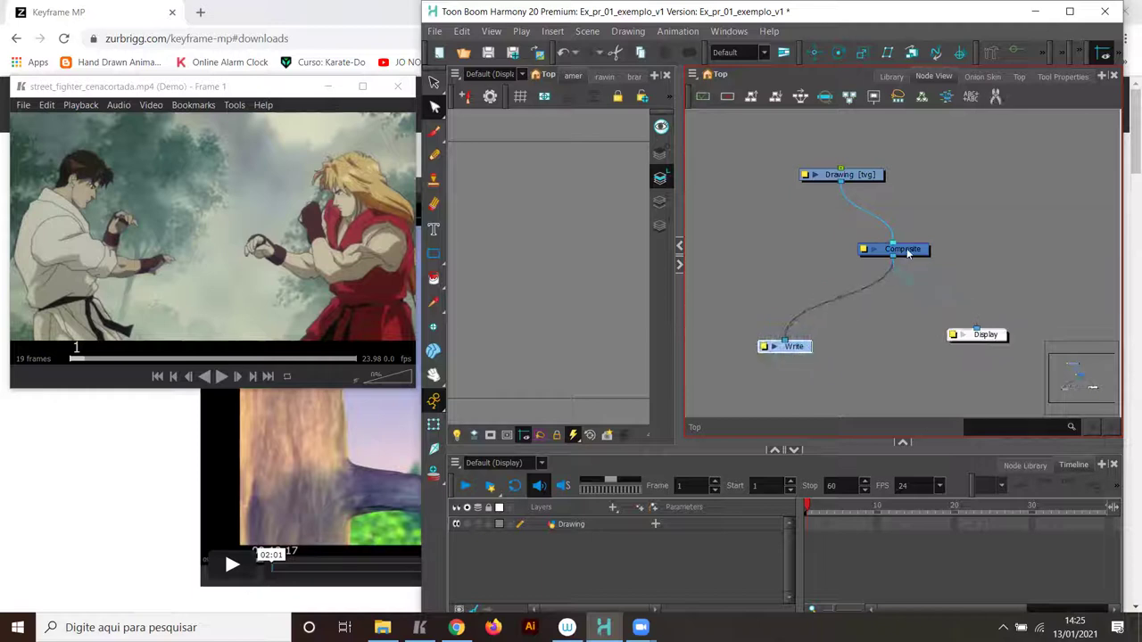
left_click_drag(908, 253, 908, 266)
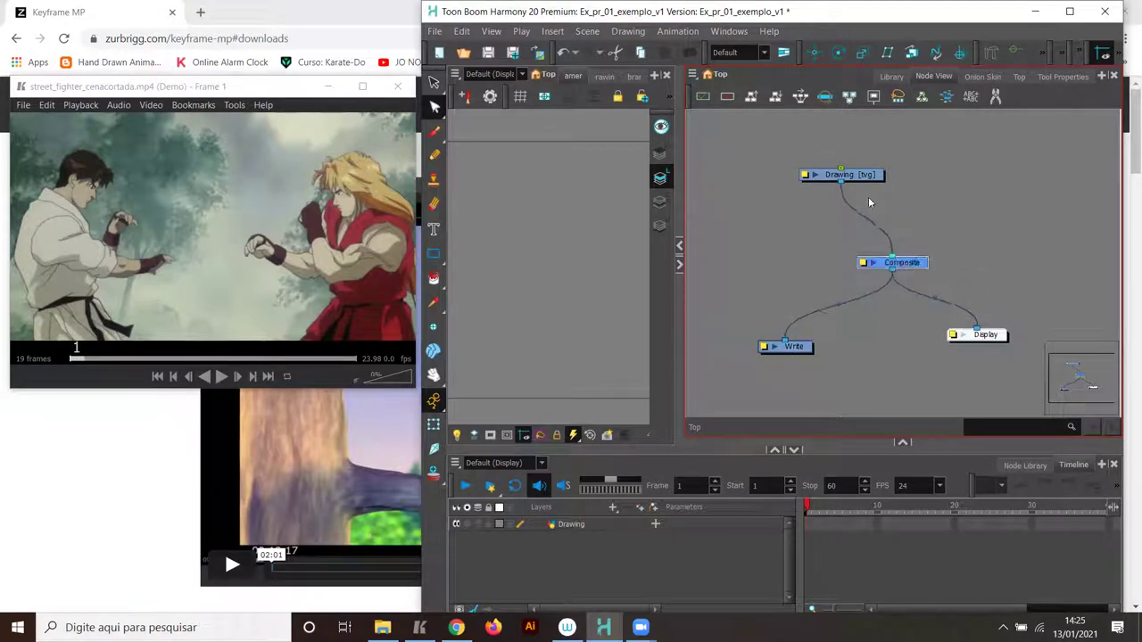
Open the Drawing node's layer properties and rename the layer as Ken_sketch.
left_click(805, 175)
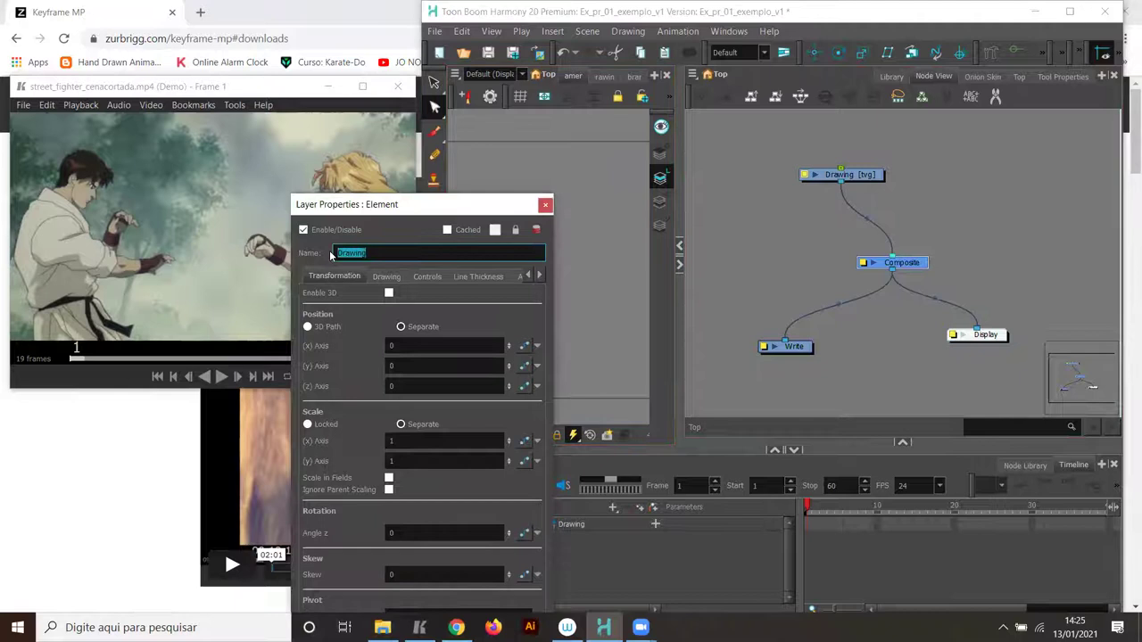
type("s")
key("Left")
key("Left")
key("Left")
key("Left")
key("Left")
type("Ken_")
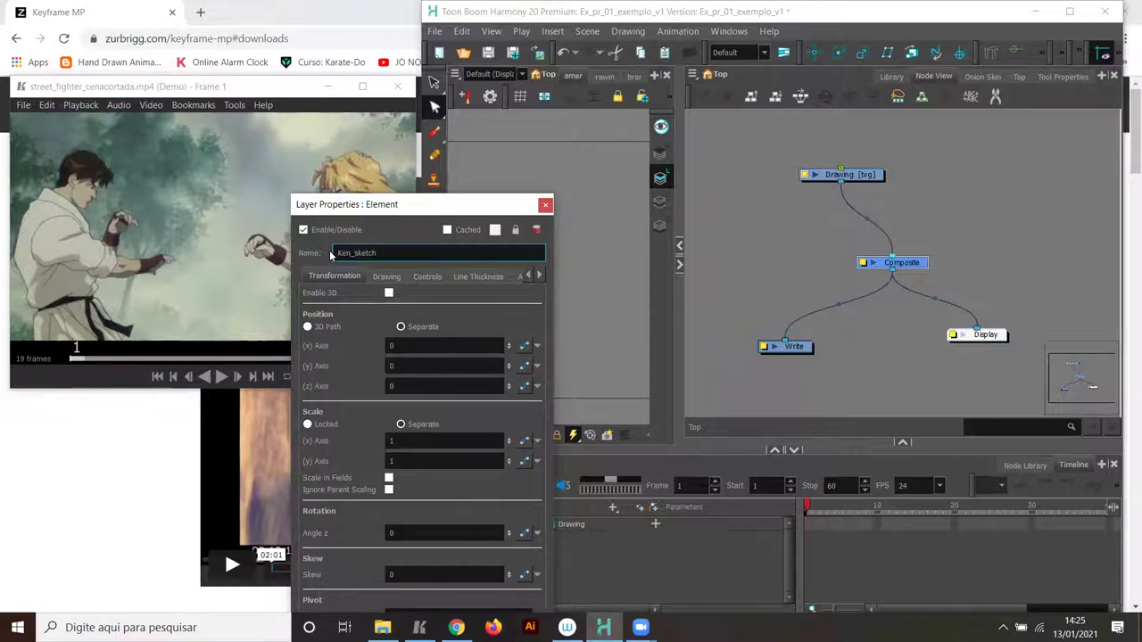
Copy the layer name Ken_sketch for reuse and close the layer properties.
key("Left")
key("Left")
key("Left")
key("shift+End")
key("ctrl+c")
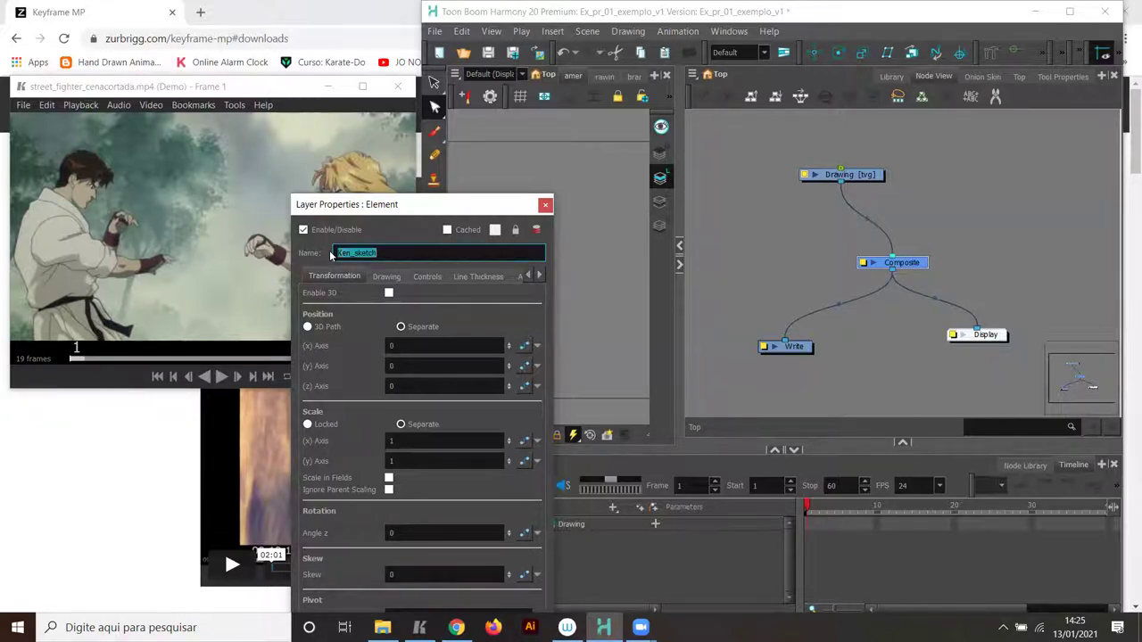
left_click_drag(427, 212, 420, 79)
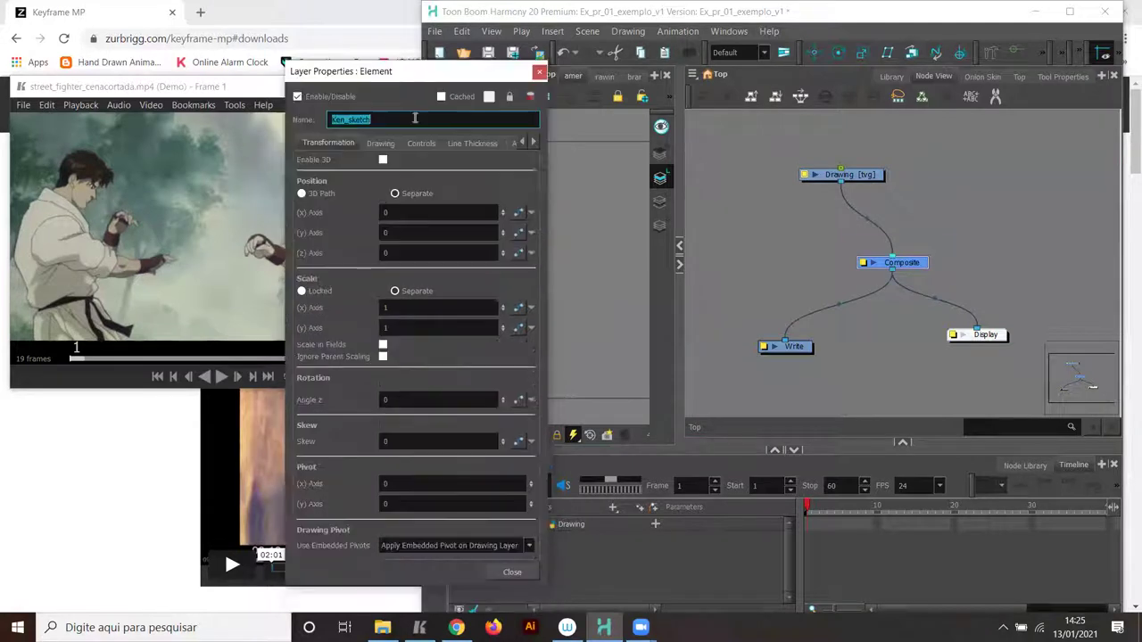
left_click(511, 574)
Move the Ken_sketch node aside, then add a vector drawing layer named Ryu_sketch and connect it to the Composite node.
left_click_drag(869, 178, 974, 182)
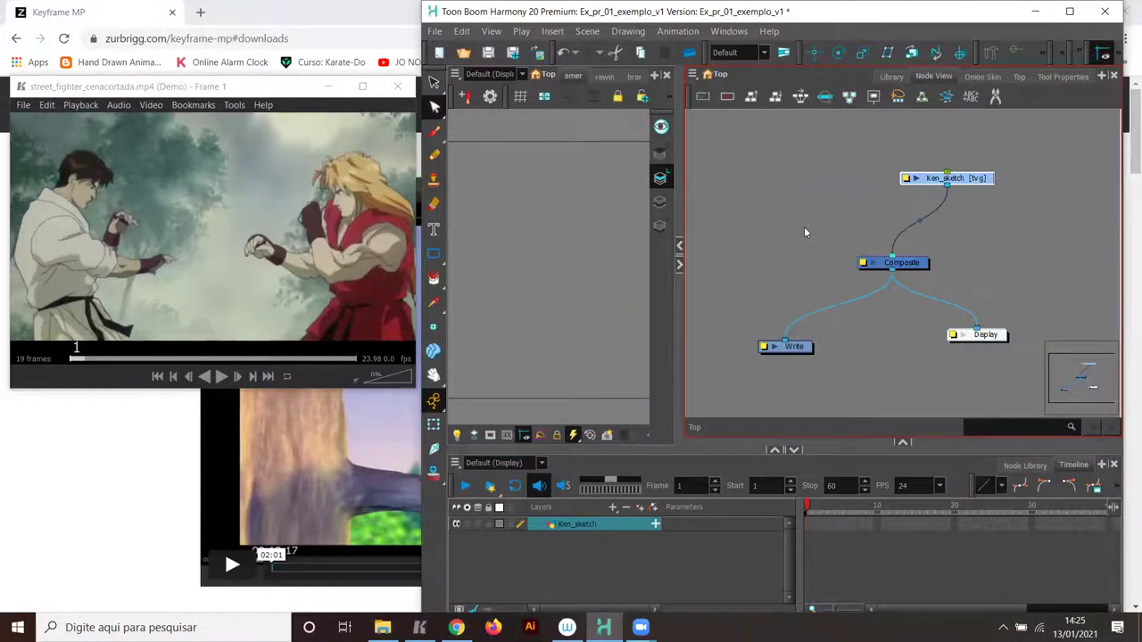
key("ctrl+r")
key("ctrl+v")
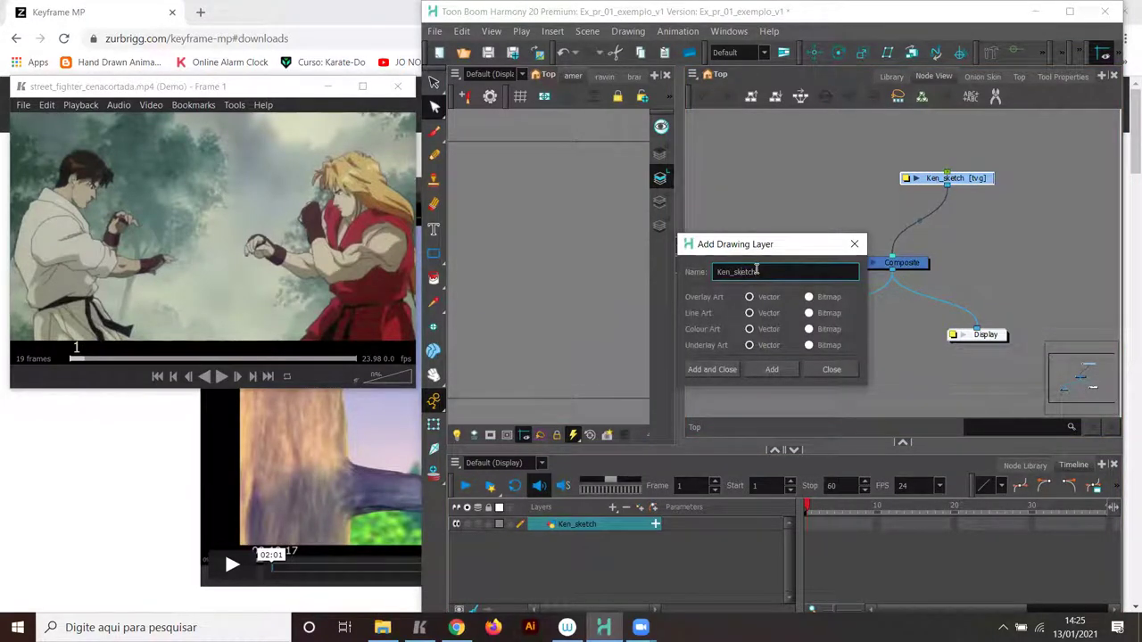
key("BackSpace")
key("BackSpace")
key("BackSpace")
type("Ryu")
left_click(711, 373)
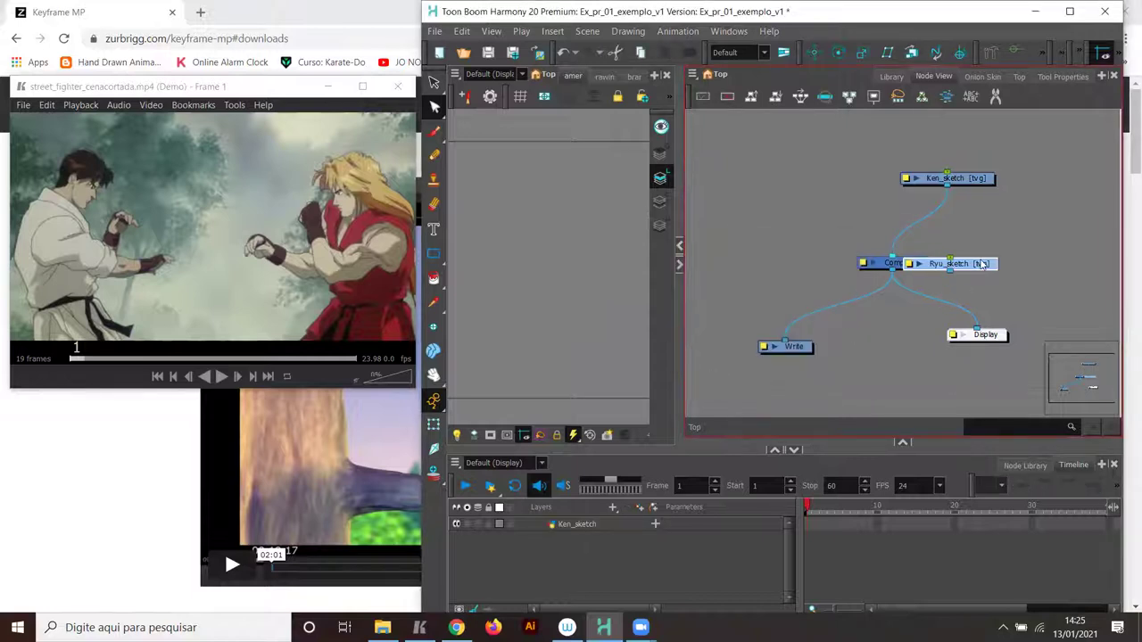
left_click_drag(984, 265, 880, 259)
scroll(892, 187, "down", 2)
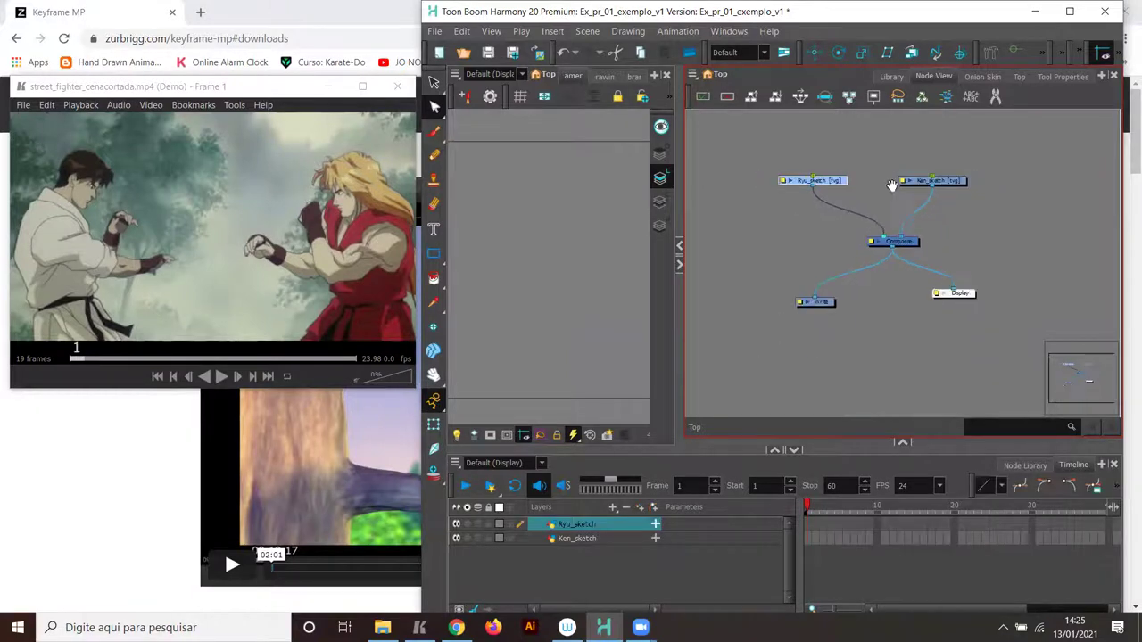
Add a vector drawing layer named notes to the scene.
left_click_drag(892, 185, 893, 207)
scroll(886, 210, "down", 1)
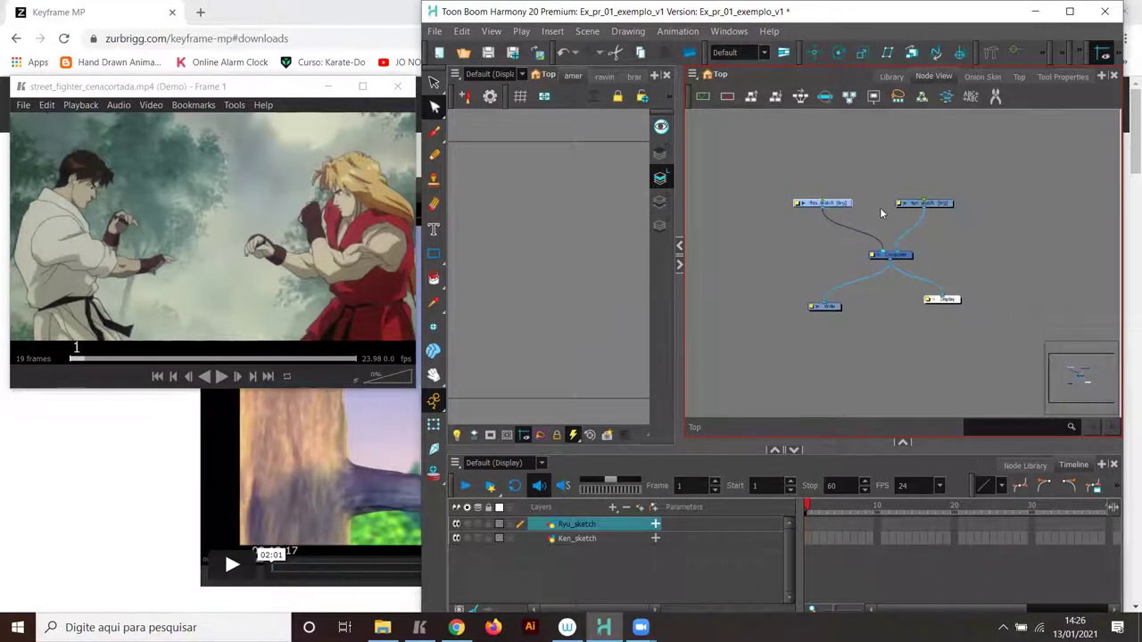
key("ctrl+r")
type("npt")
type("es")
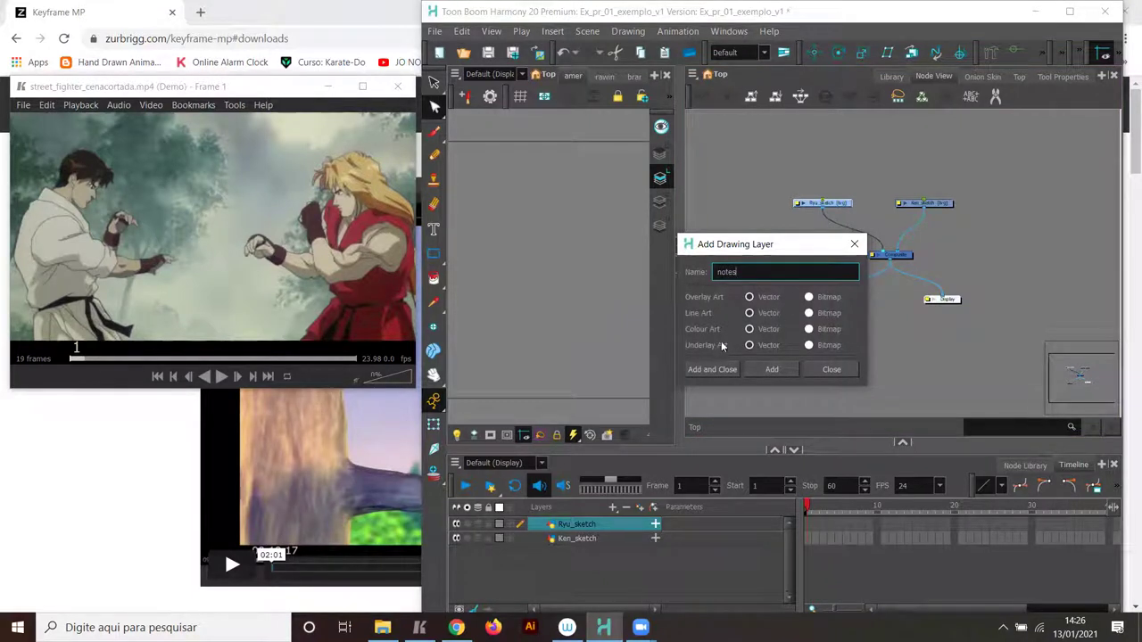
left_click(712, 369)
Spread out the notes, Ryu_sketch and Ken_sketch nodes above the Composite node so their connections are separated.
mouse_move(937, 257)
left_mouse_down()
mouse_move(895, 158)
mouse_move(880, 178)
mouse_move(883, 257)
left_mouse_up()
left_click_drag(879, 159, 778, 169)
left_click_drag(836, 207, 889, 179)
left_click_drag(945, 212, 969, 198)
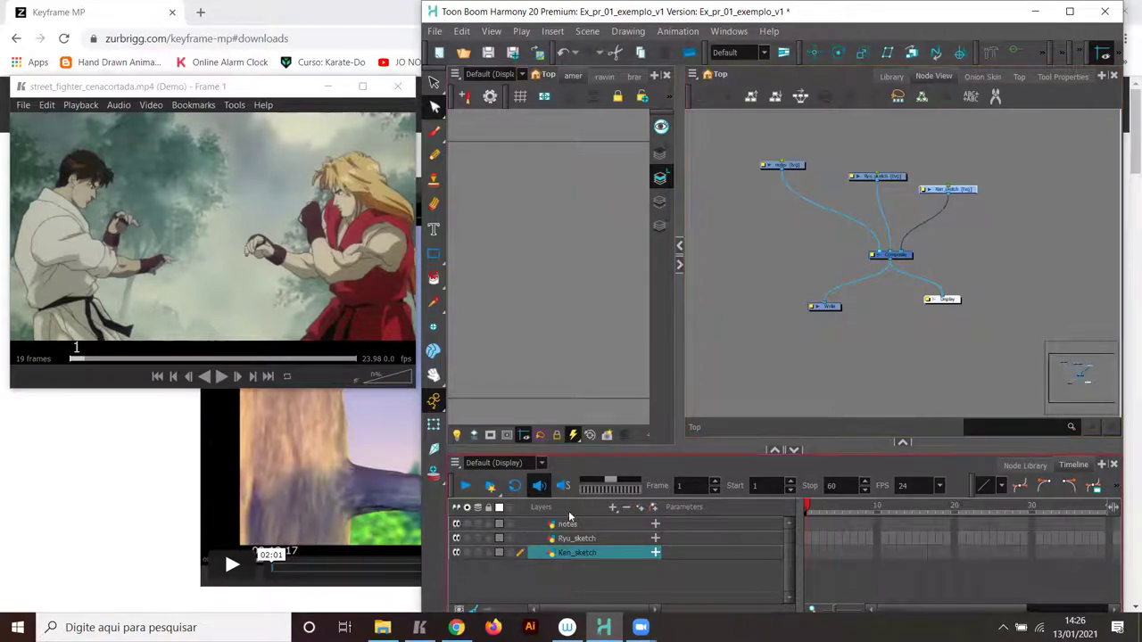
left_click_drag(682, 336, 965, 300)
left_click_drag(691, 284, 676, 278)
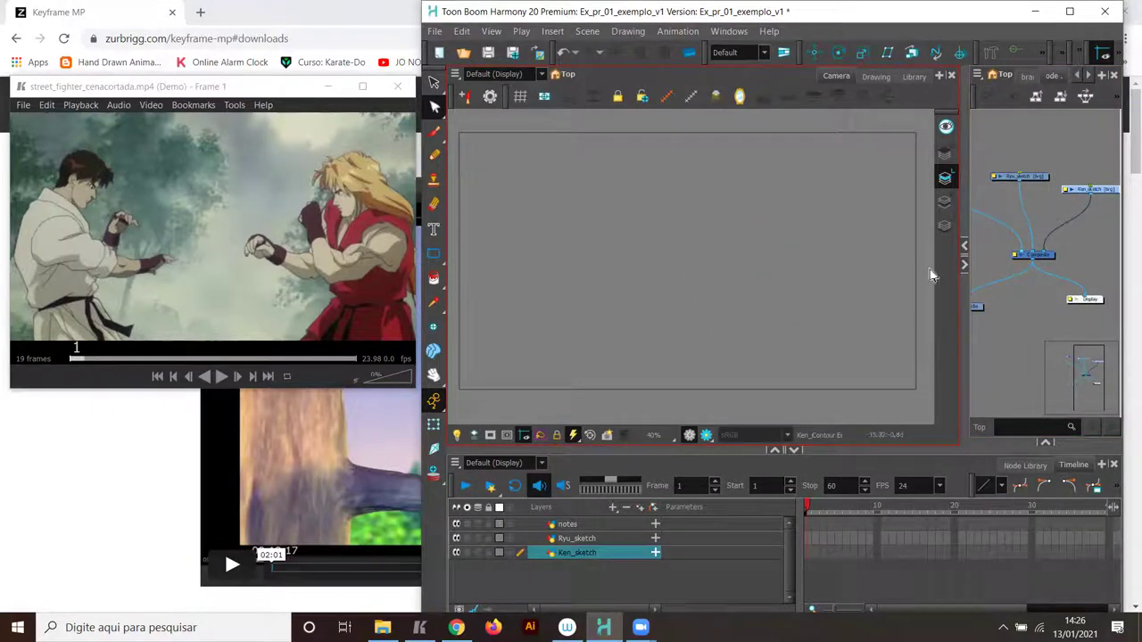
left_click_drag(966, 288, 673, 289)
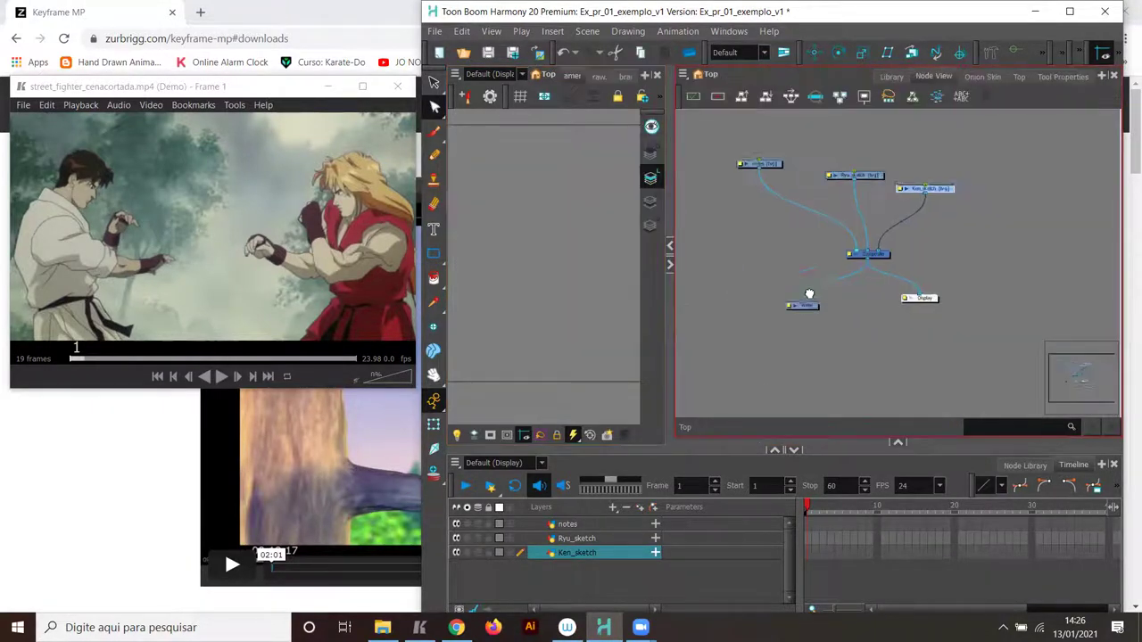
Add a Colour-Card node connected to the Composite and set its colour to cream, RGB 252, 239, 214.
left_click(1028, 466)
left_click_drag(741, 548, 859, 242)
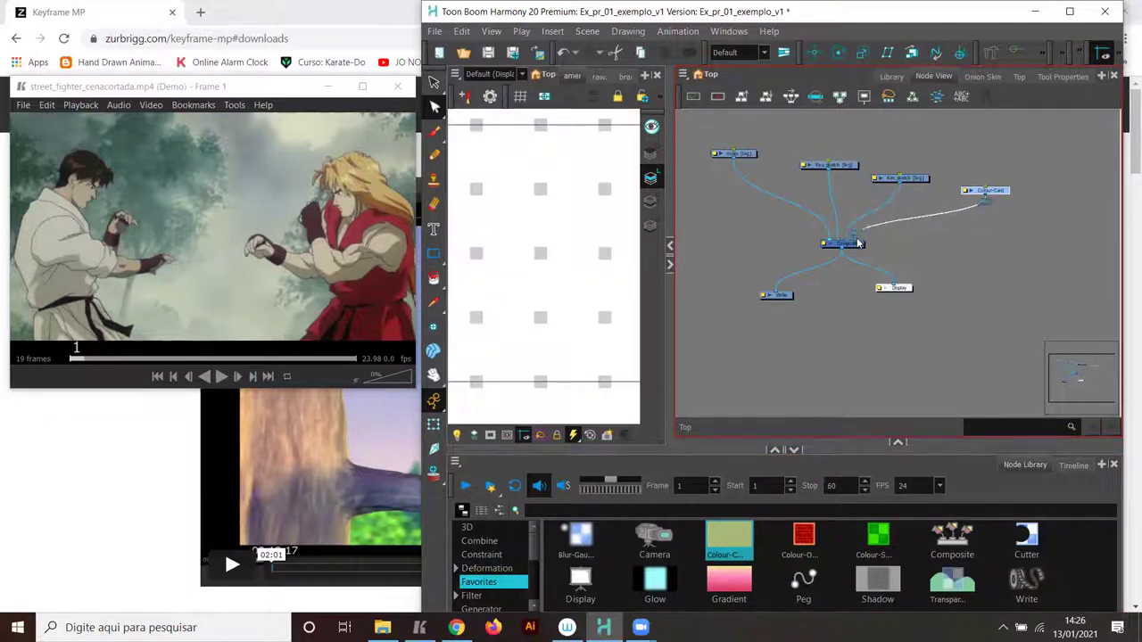
double_click(966, 191)
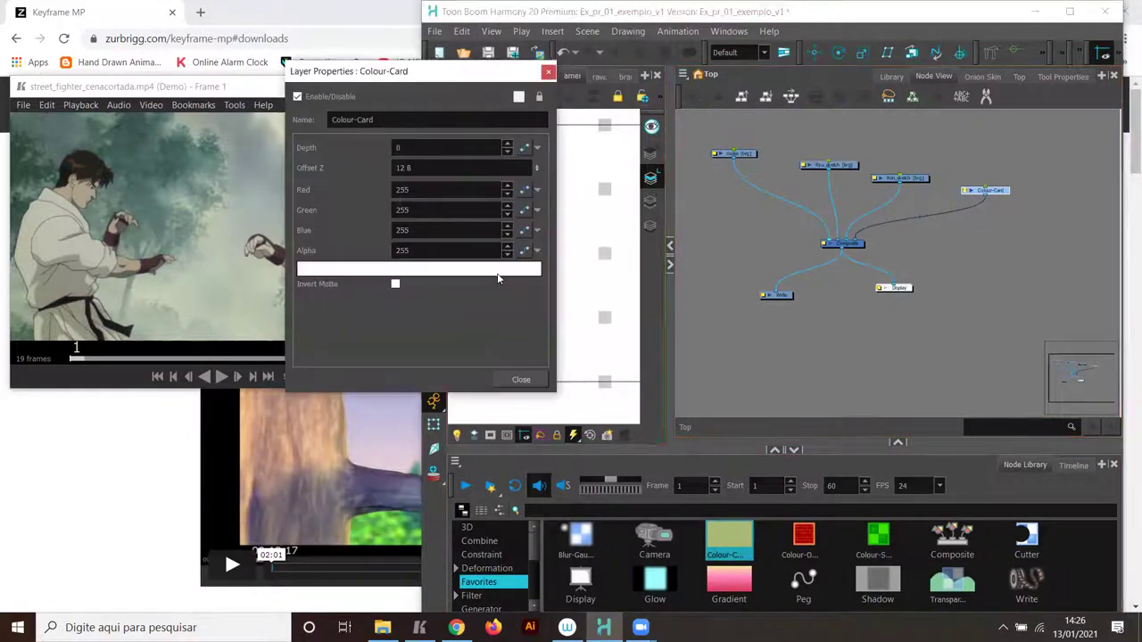
left_click(498, 274)
left_click(863, 202)
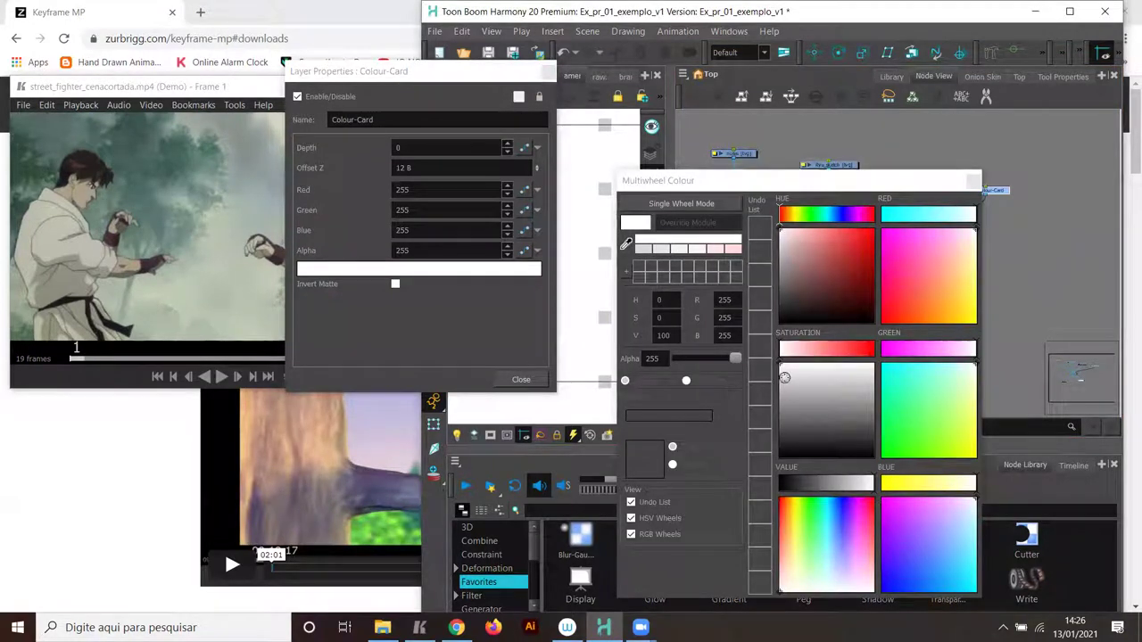
mouse_move(781, 224)
left_mouse_down()
mouse_move(800, 230)
mouse_move(789, 230)
left_mouse_up()
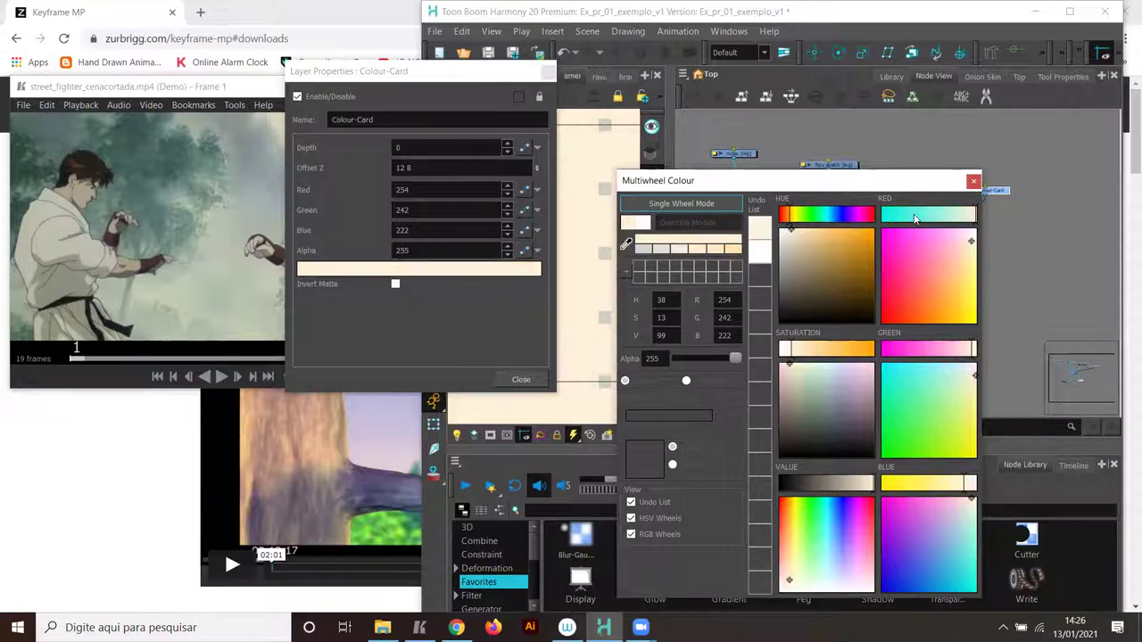
left_click(792, 229)
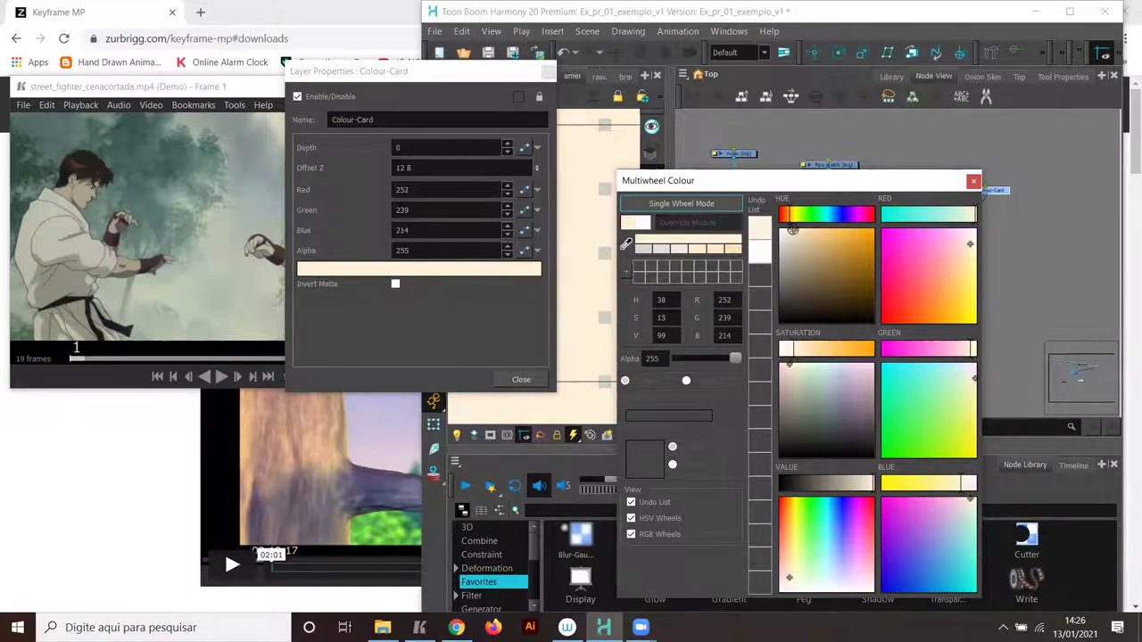
left_click(972, 182)
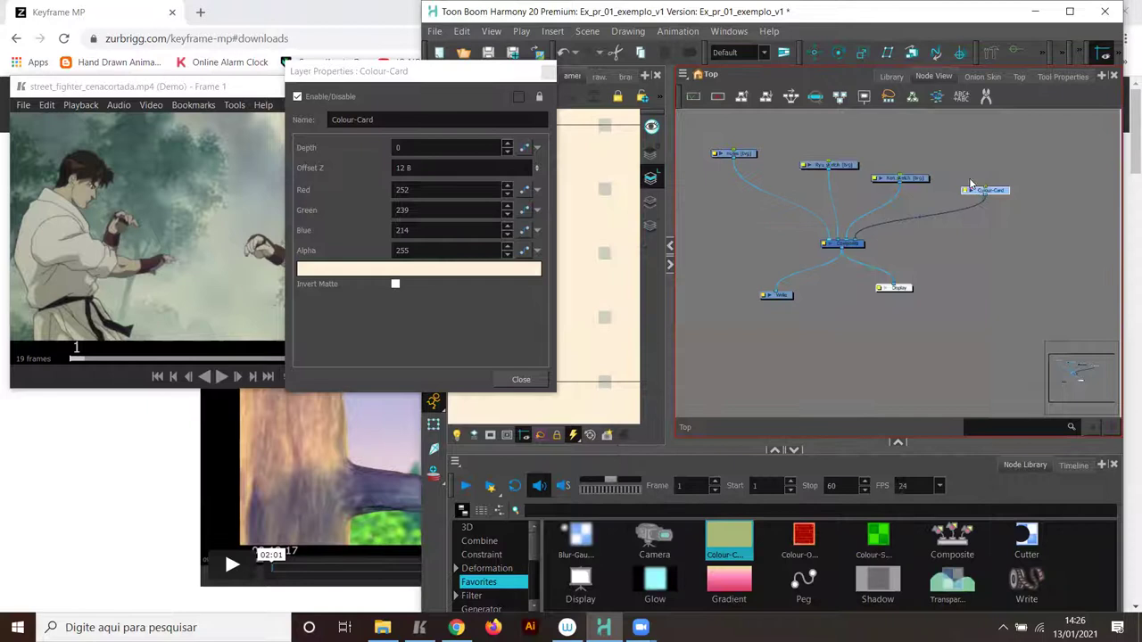
left_click(521, 379)
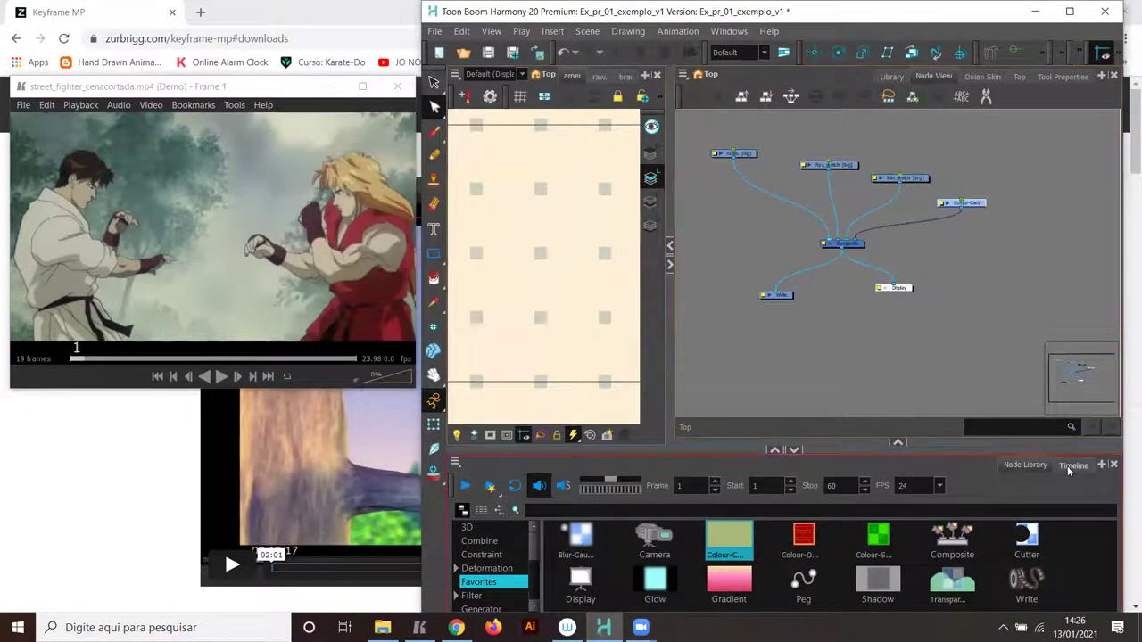
Lock the Colour-Card layer and move its node farther away from the sketch nodes.
left_click(1072, 468)
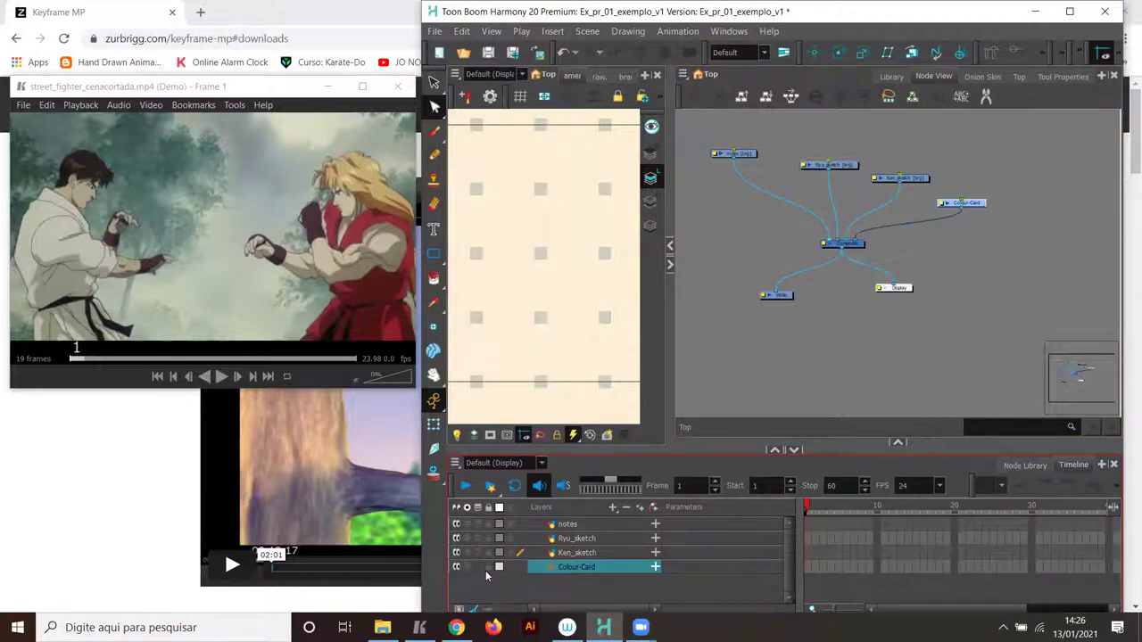
left_click(487, 568)
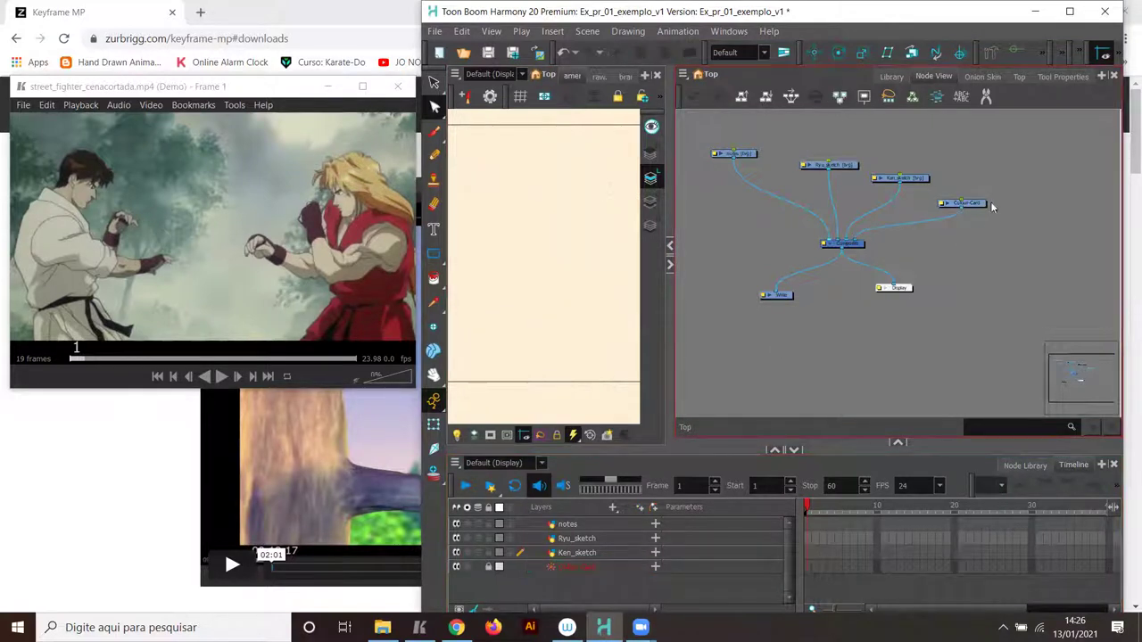
left_click_drag(978, 204, 1044, 205)
left_click(999, 273)
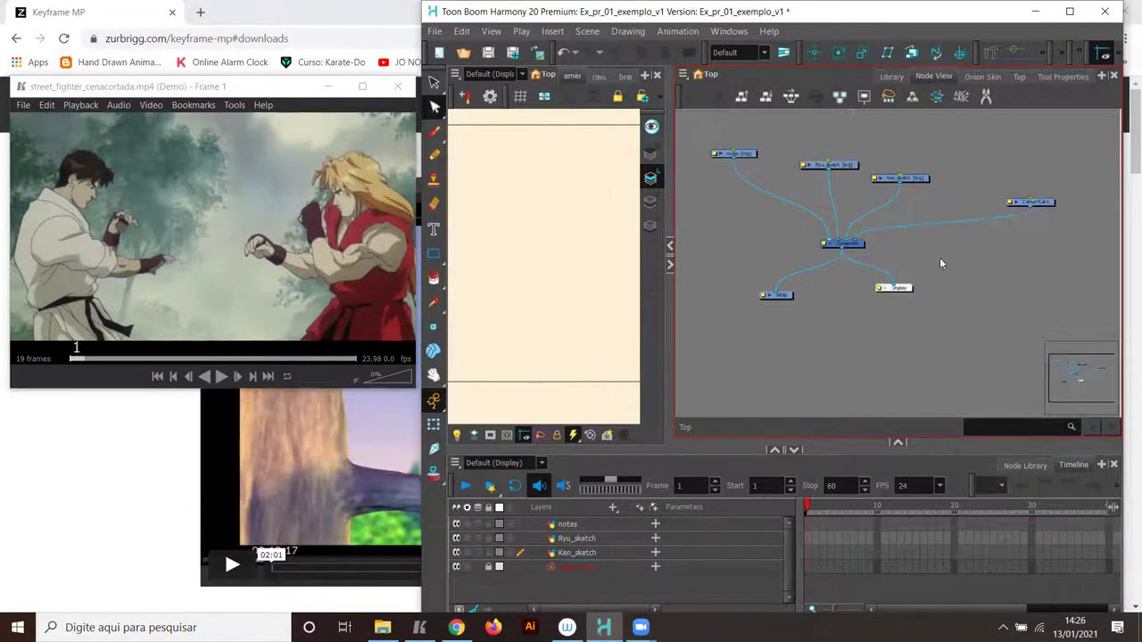
Lock the notes and Ken_sketch layers and make Ryu_sketch the active layer.
left_click_drag(938, 256, 991, 293)
left_click_drag(808, 189, 799, 203)
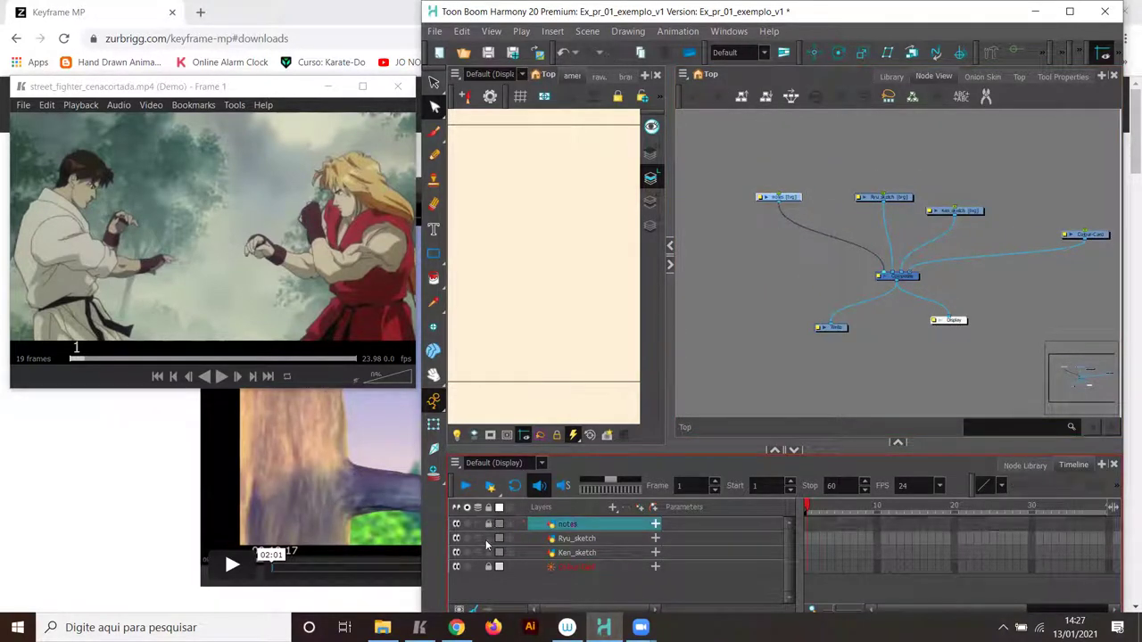
left_click(575, 554)
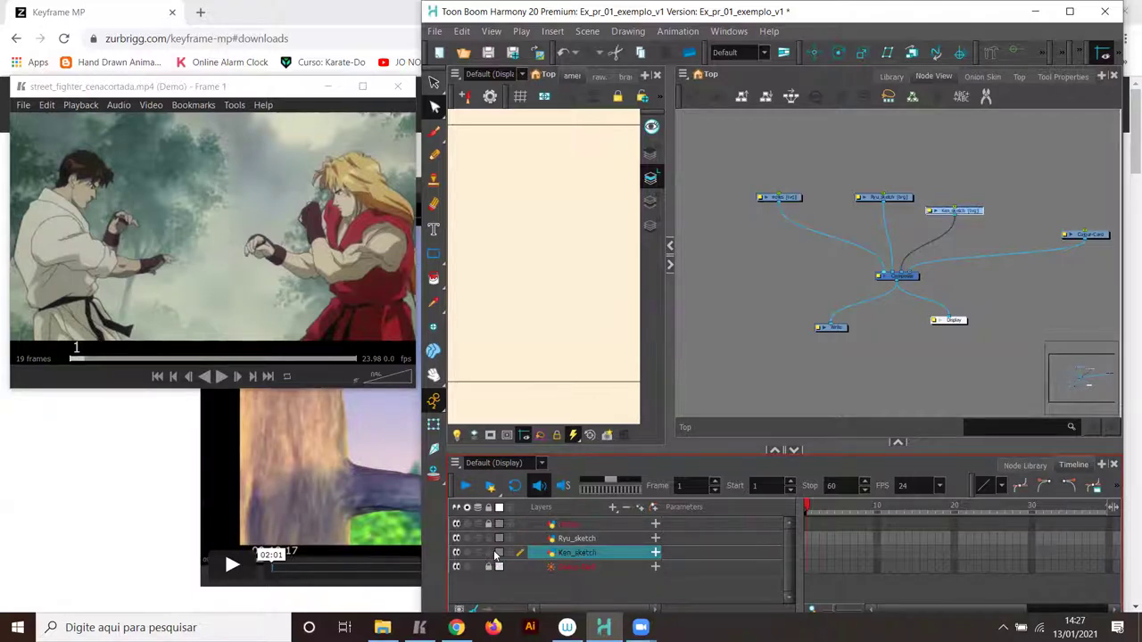
left_click(489, 554)
left_click(574, 539)
left_click(739, 278)
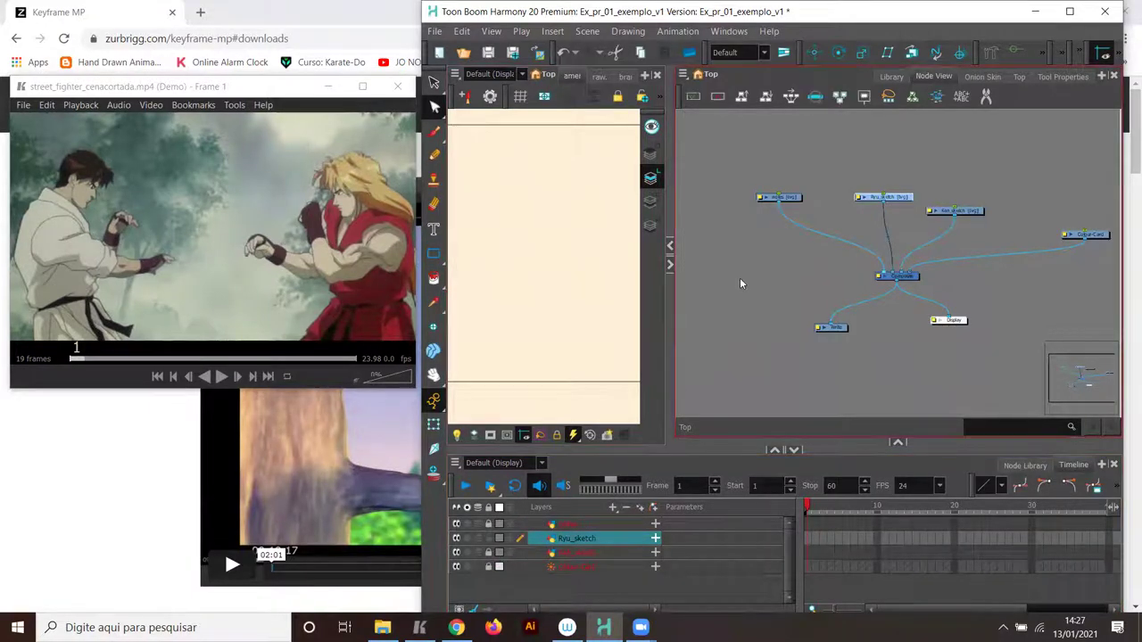
Raise the Ryu_sketch node above the other drawing nodes, shift the notes node slightly, and clear the selection.
left_click_drag(899, 204, 888, 160)
left_click_drag(793, 198, 799, 185)
left_click_drag(894, 154, 887, 163)
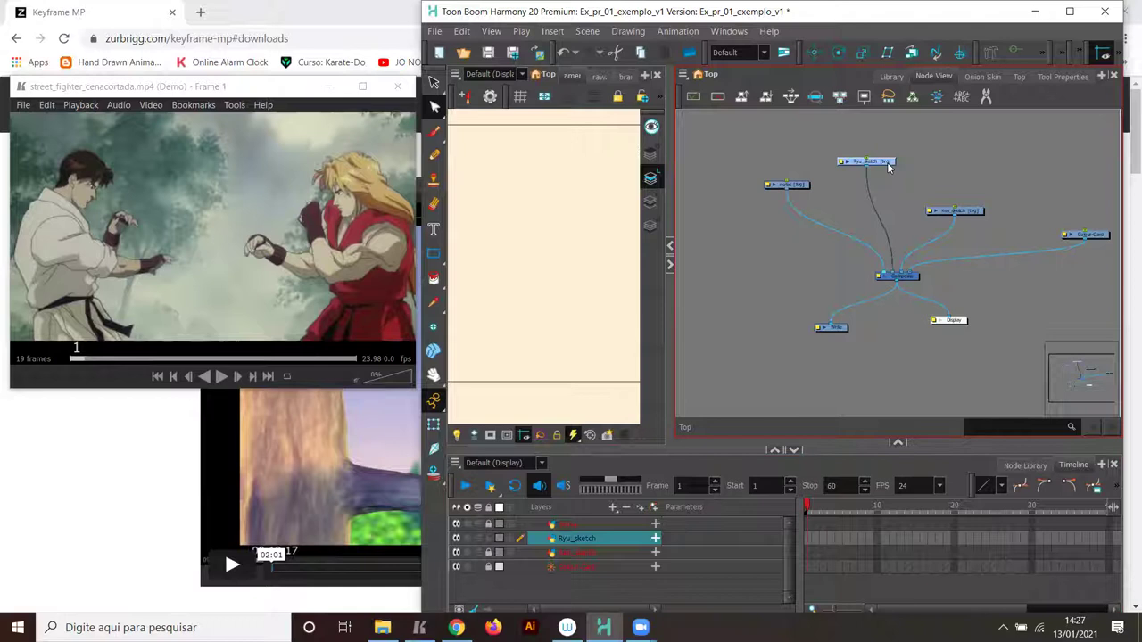
key("d")
key("d")
key("d")
key("d")
left_click(729, 310)
Choose the Brush tool with the Soft Pastel preset and set its maximum size to 23.2.
left_click_drag(675, 286, 959, 286)
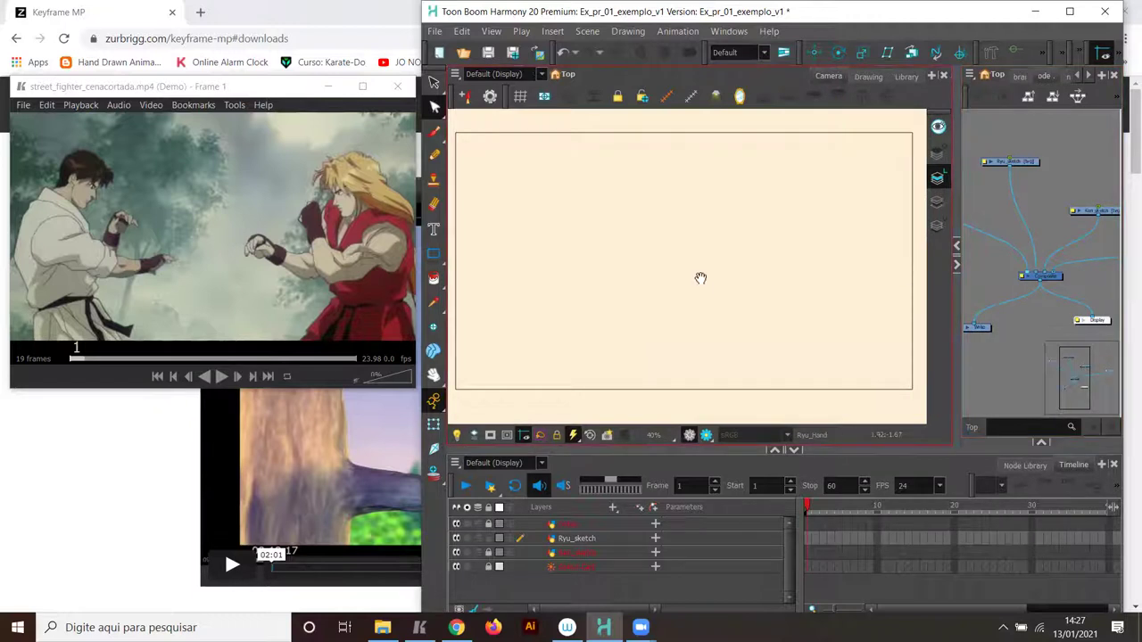
left_click(433, 132)
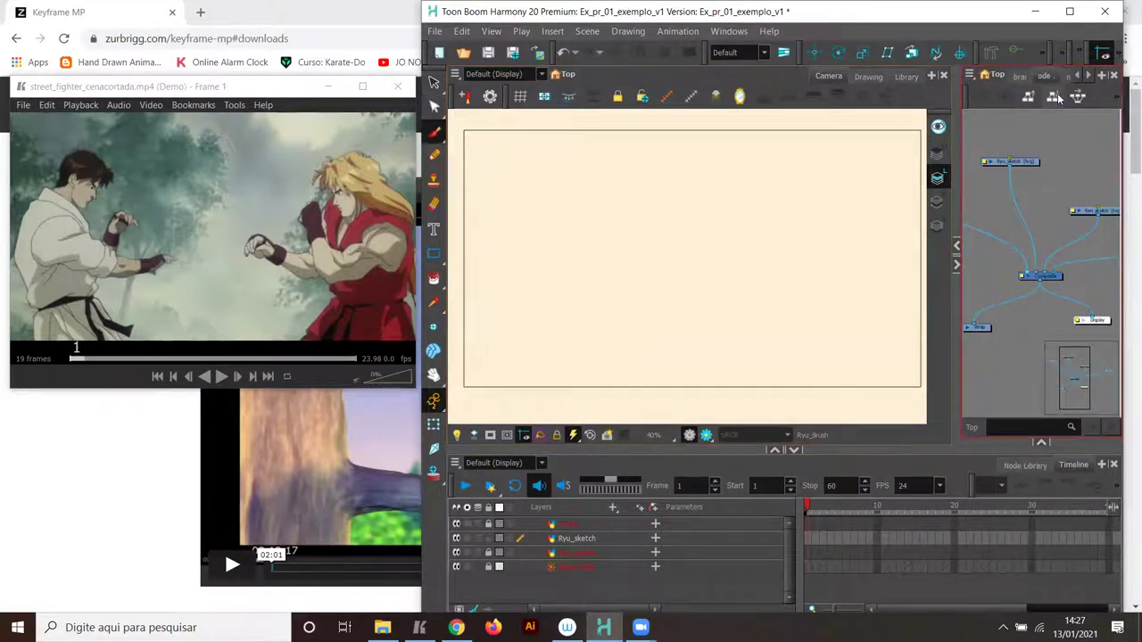
left_click_drag(958, 143, 747, 143)
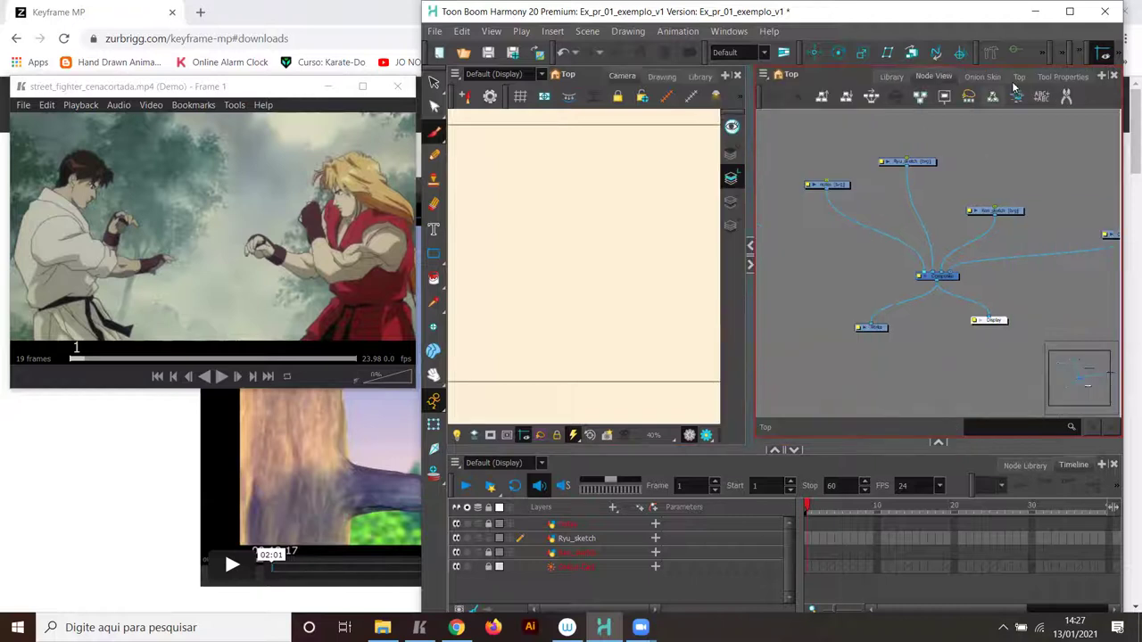
left_click(1050, 78)
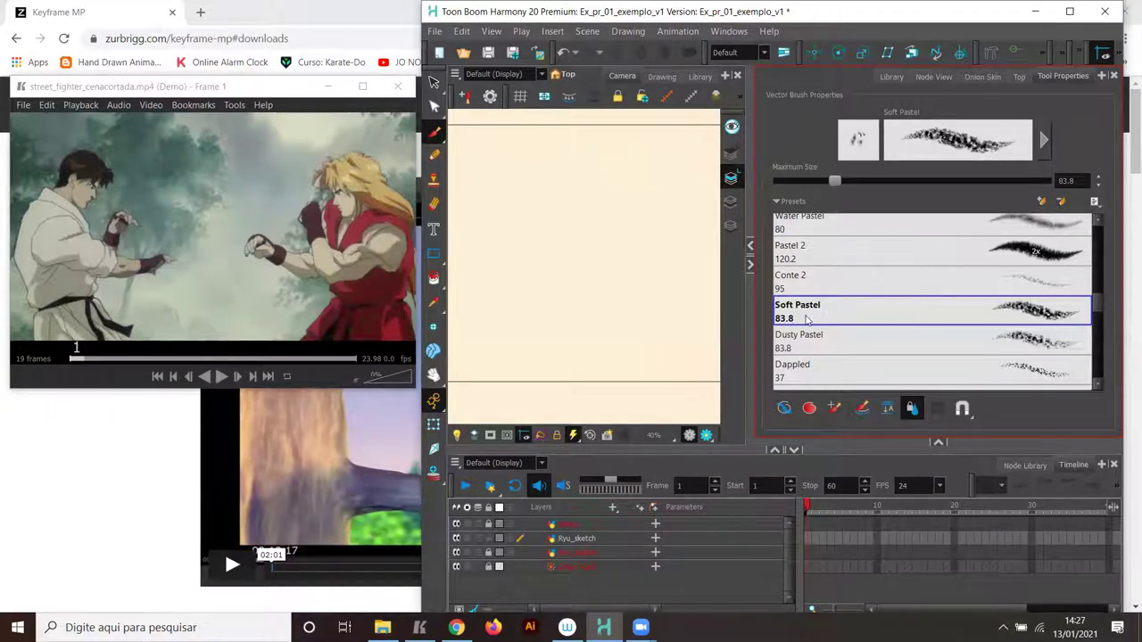
left_click(810, 180)
left_click(817, 180)
left_click(794, 181)
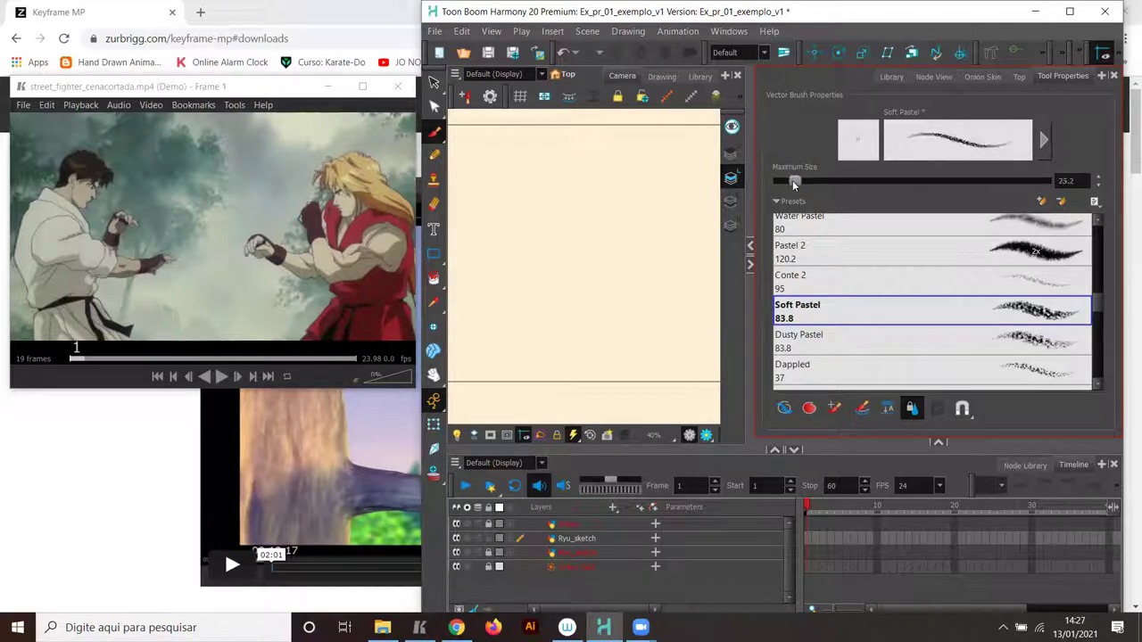
left_click(793, 181)
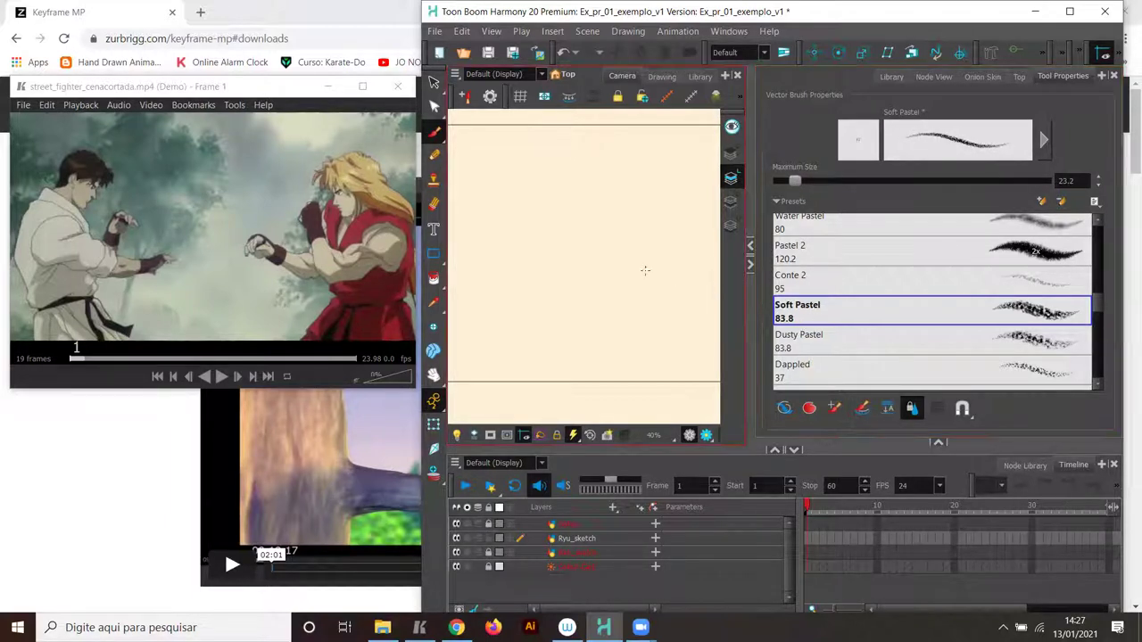
Try the brush with a test stroke on the Ryu_sketch layer and undo it.
left_click_drag(750, 281, 992, 271)
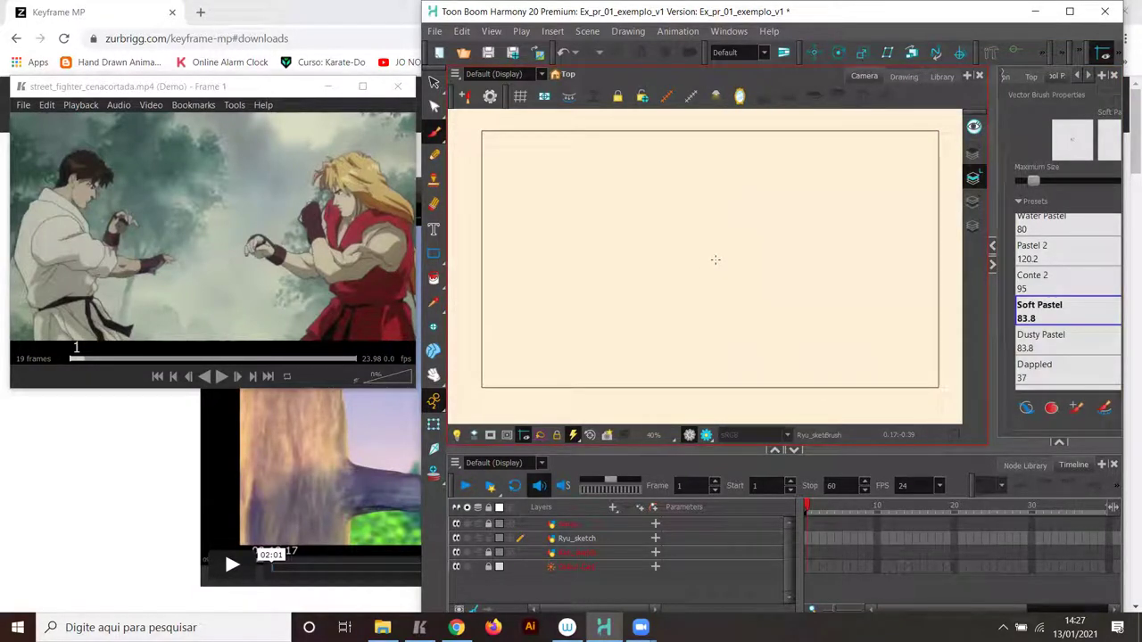
left_click(586, 539)
left_click_drag(682, 193, 716, 296)
key("ctrl+z")
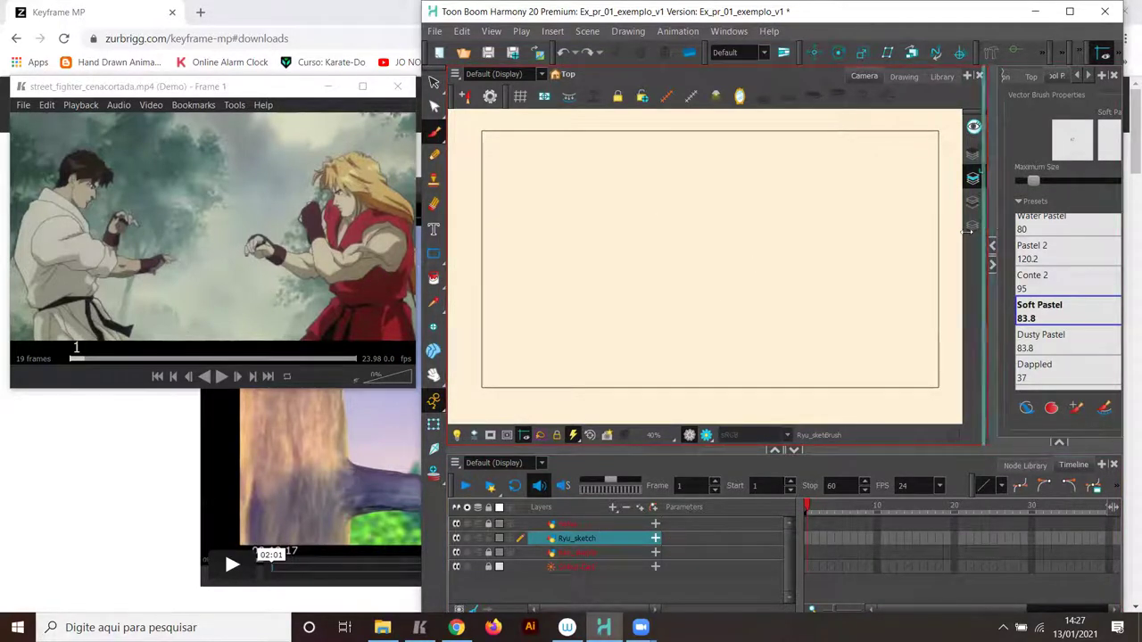
Enlarge the Colour view and add a new colour swatch to the Ex_pr_01_exemplo_v1 palette.
left_click_drag(991, 230, 826, 229)
left_click(978, 443)
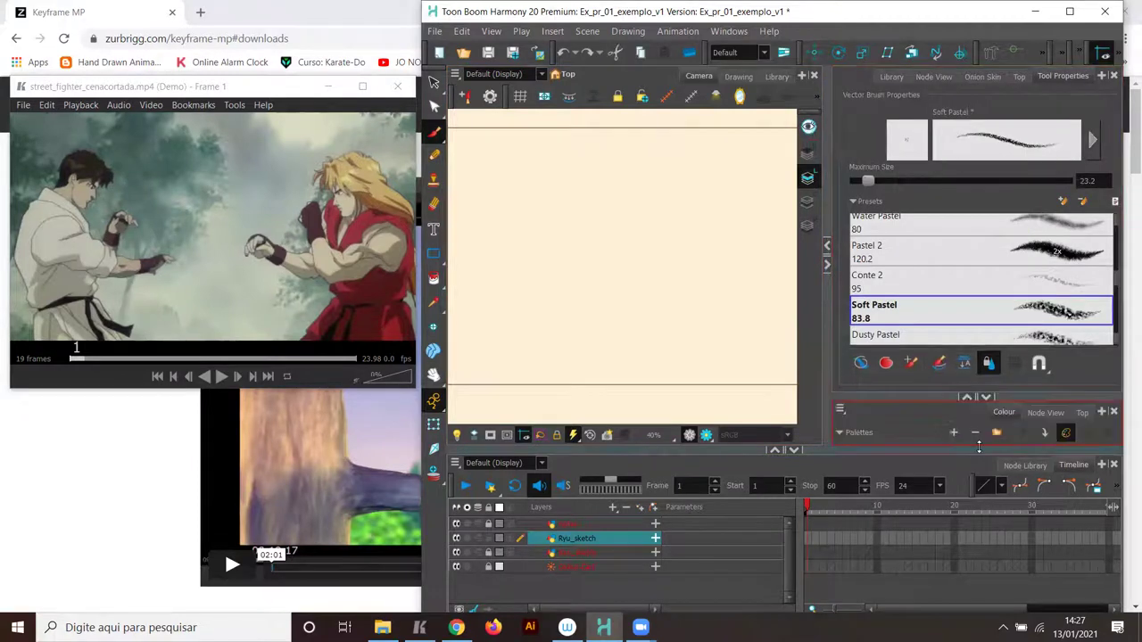
left_click_drag(925, 404, 933, 195)
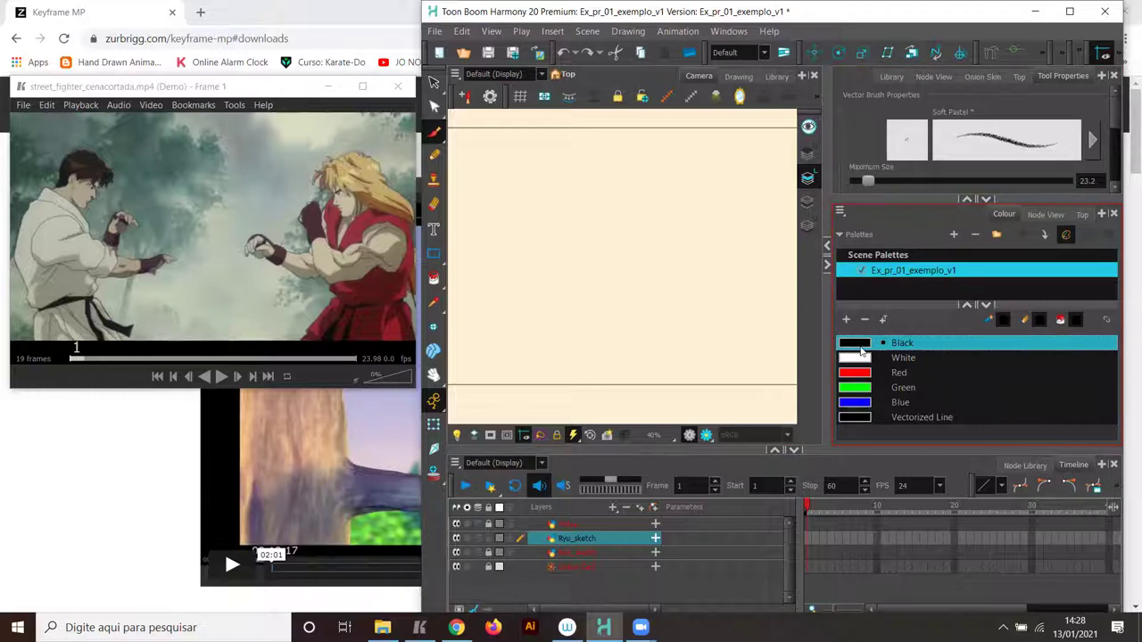
left_click(861, 419)
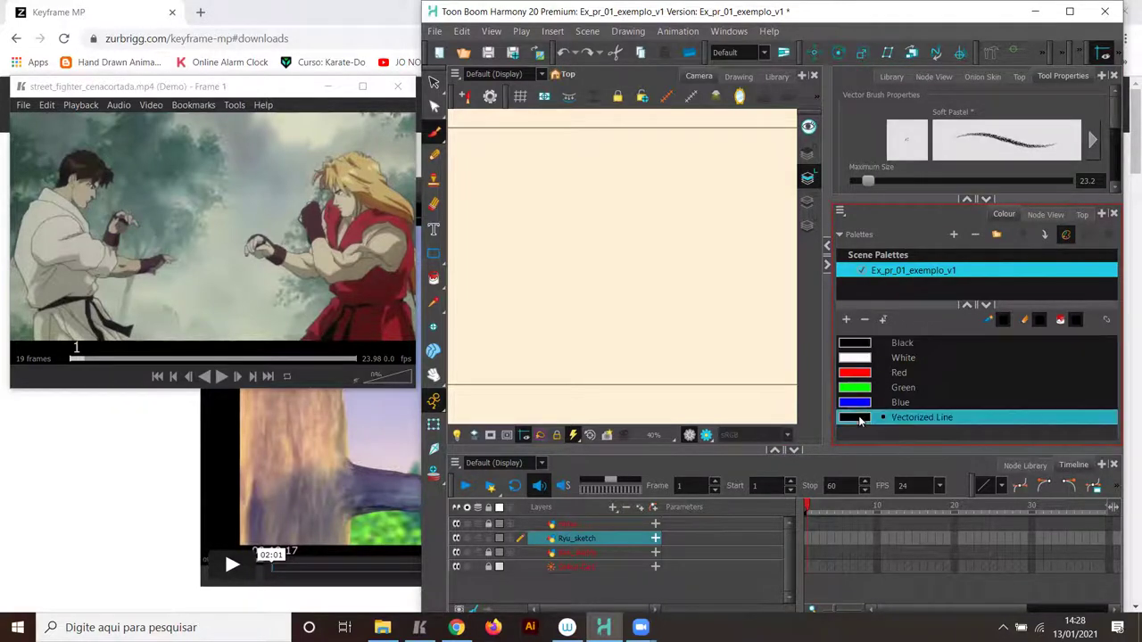
left_click(848, 324)
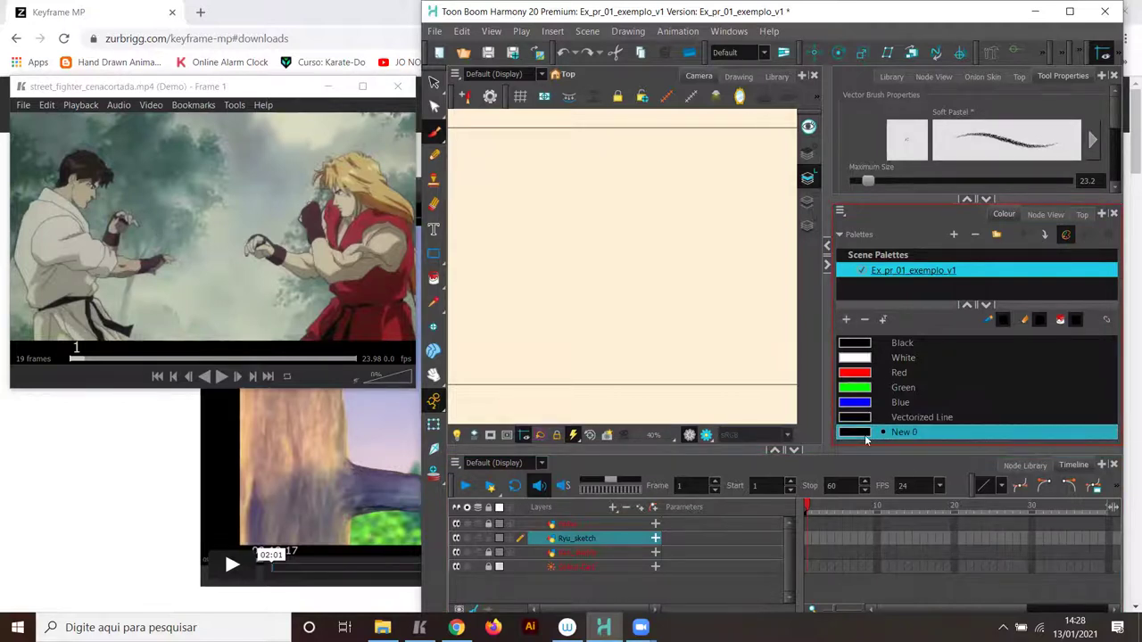
Set the new swatch to a medium blue, RGB 17, 102, 189, and close the colour picker.
double_click(862, 434)
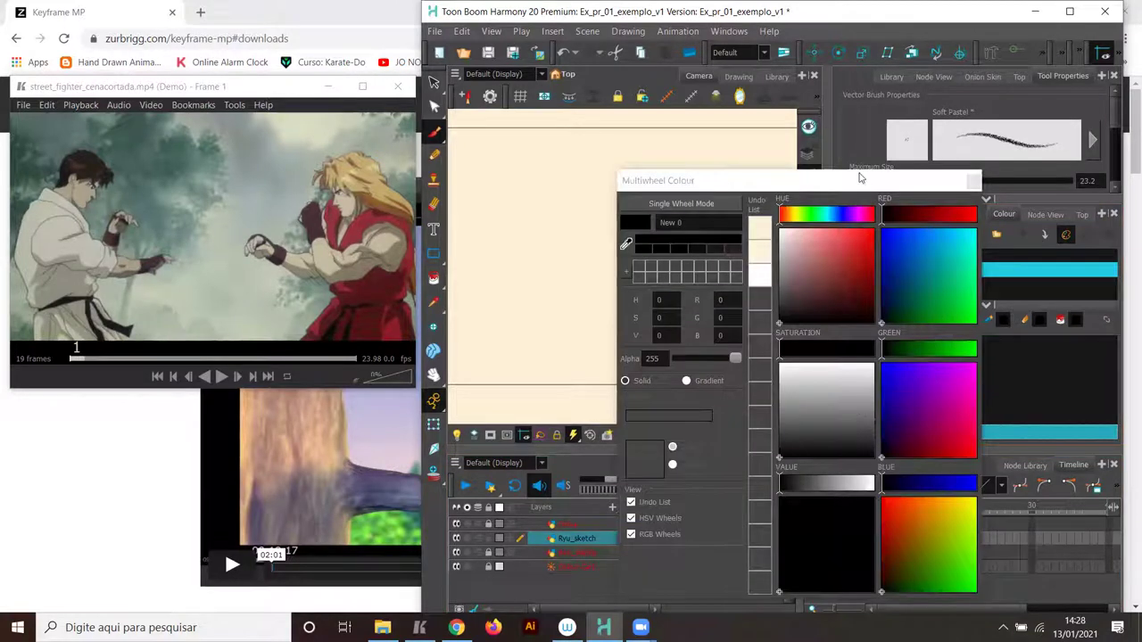
left_click_drag(864, 180, 933, 86)
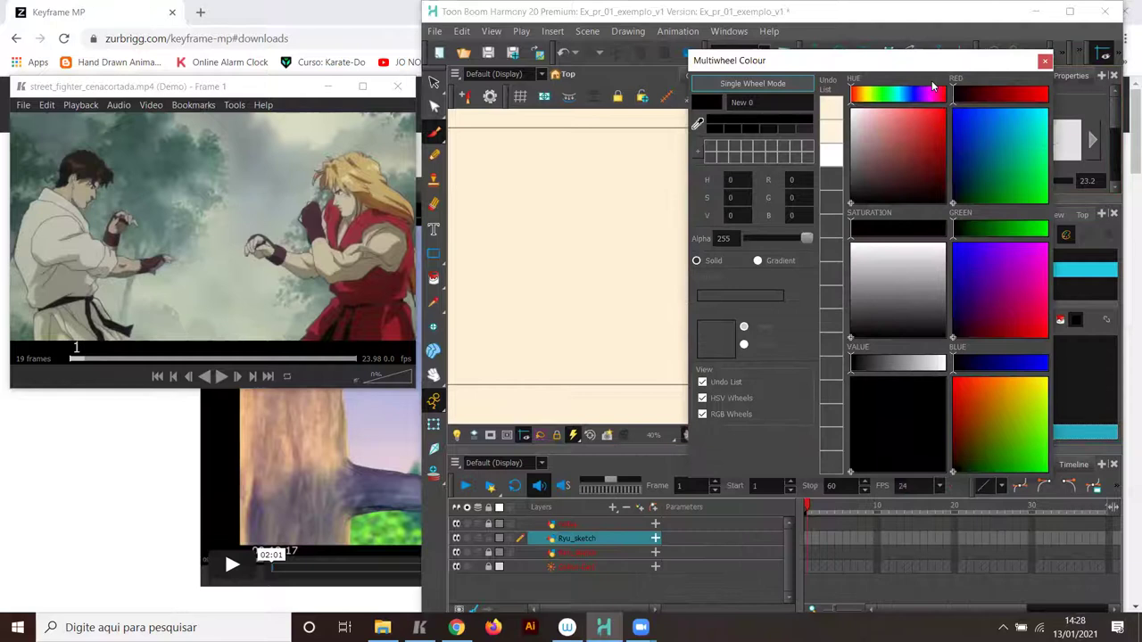
left_click_drag(862, 96, 906, 96)
left_click_drag(917, 150, 936, 133)
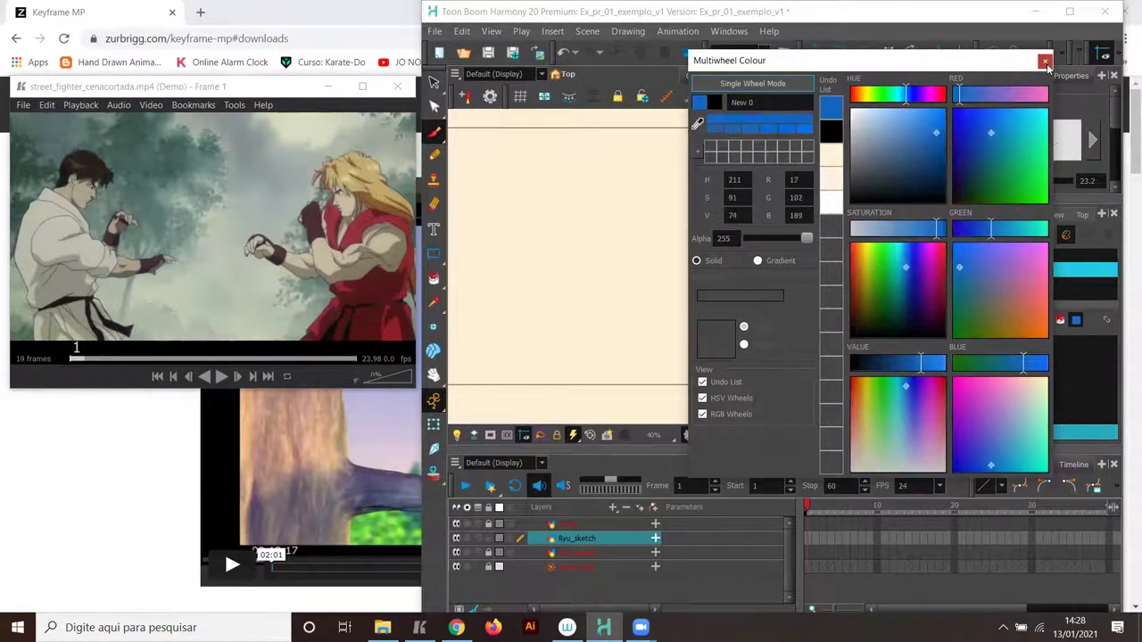
left_click(1046, 63)
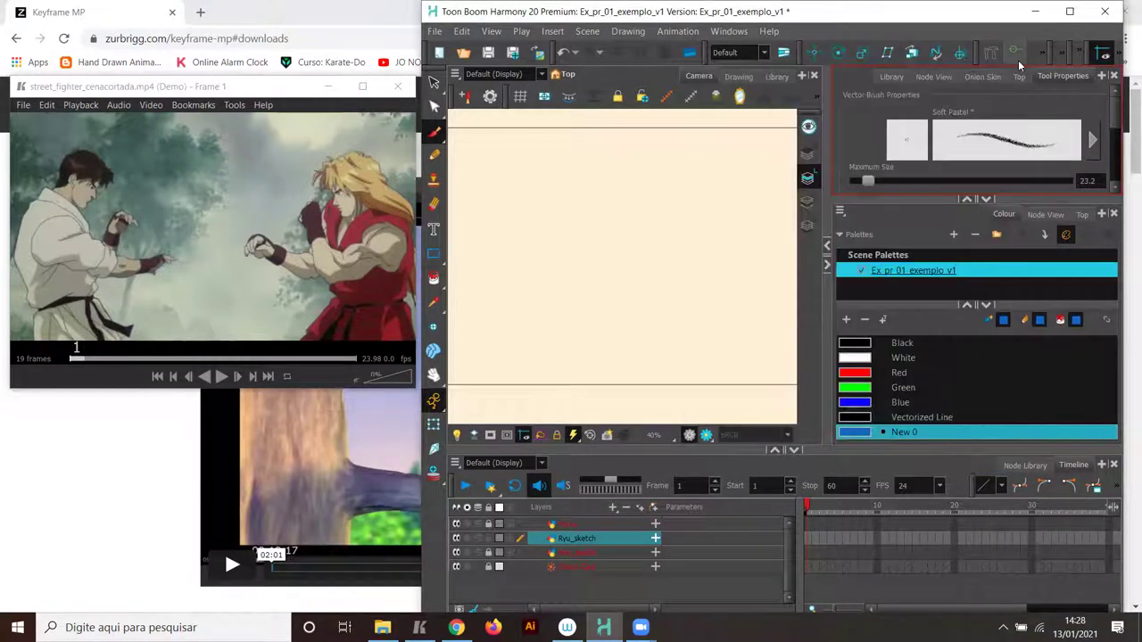
Rename the new blue swatch as sketch.
double_click(908, 434)
type("lin")
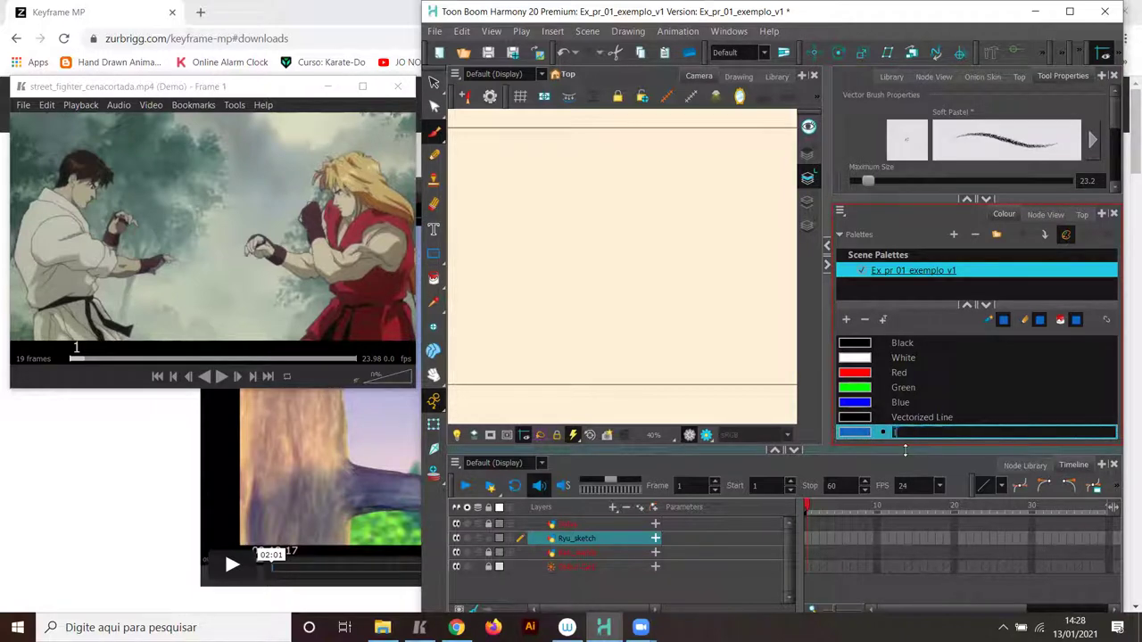
type("eart")
key("BackSpace")
key("BackSpace")
key("BackSpace")
key("BackSpace")
key("BackSpace")
key("BackSpace")
type("sket")
key("Tab")
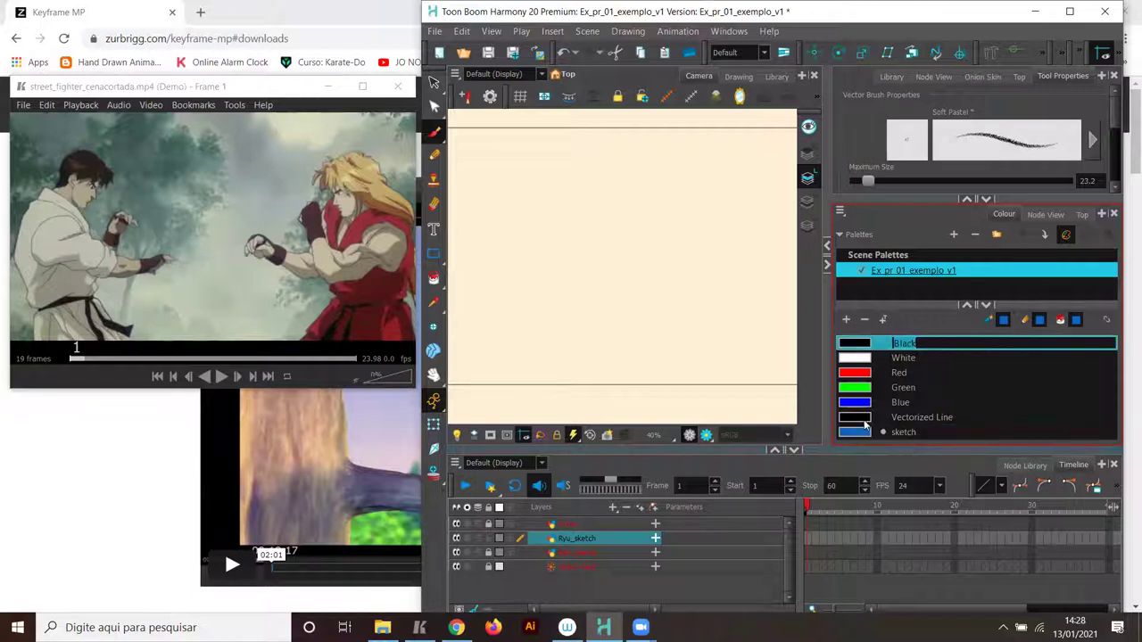
Rename the Vectorized Line swatch as cleanup and set it to a dark grey, RGB 45, 44, 44.
left_click(910, 419)
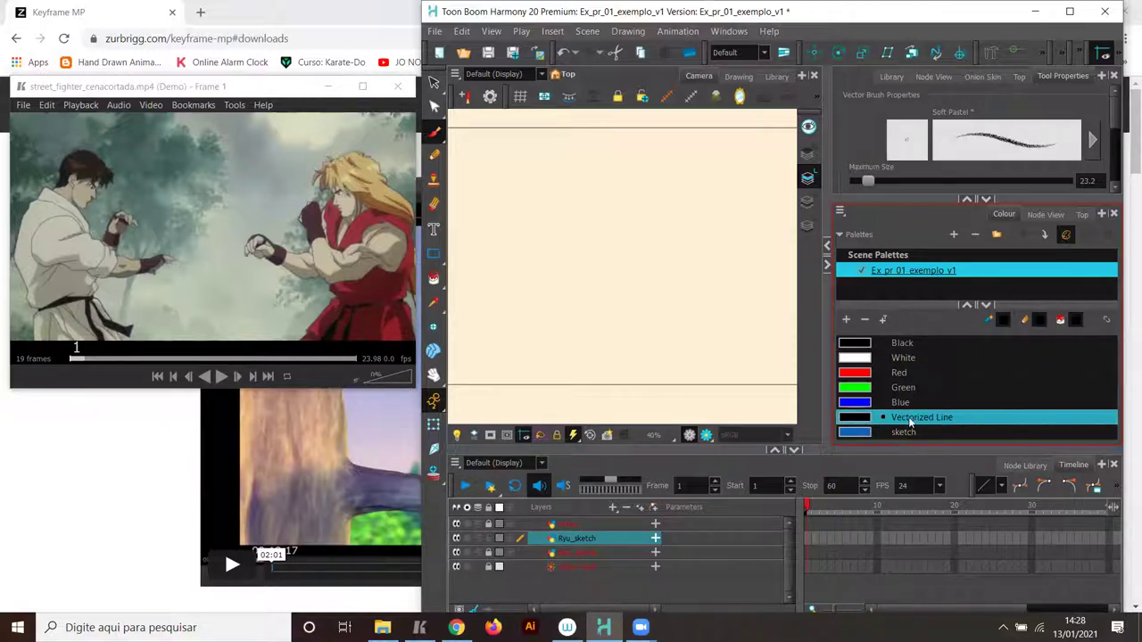
double_click(911, 418)
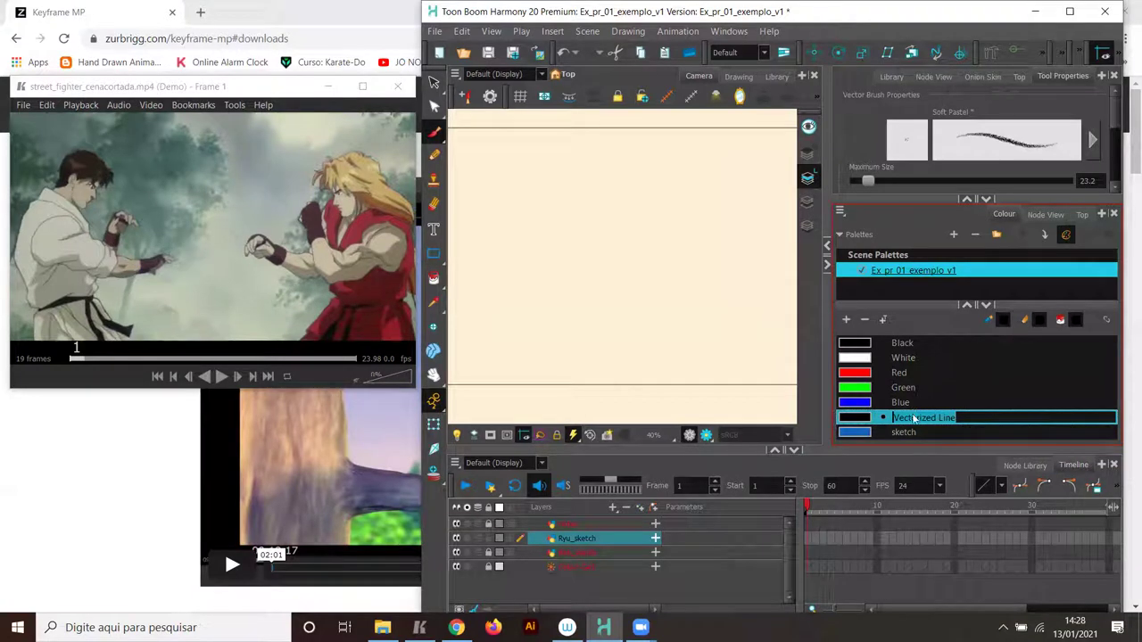
type("cleanup")
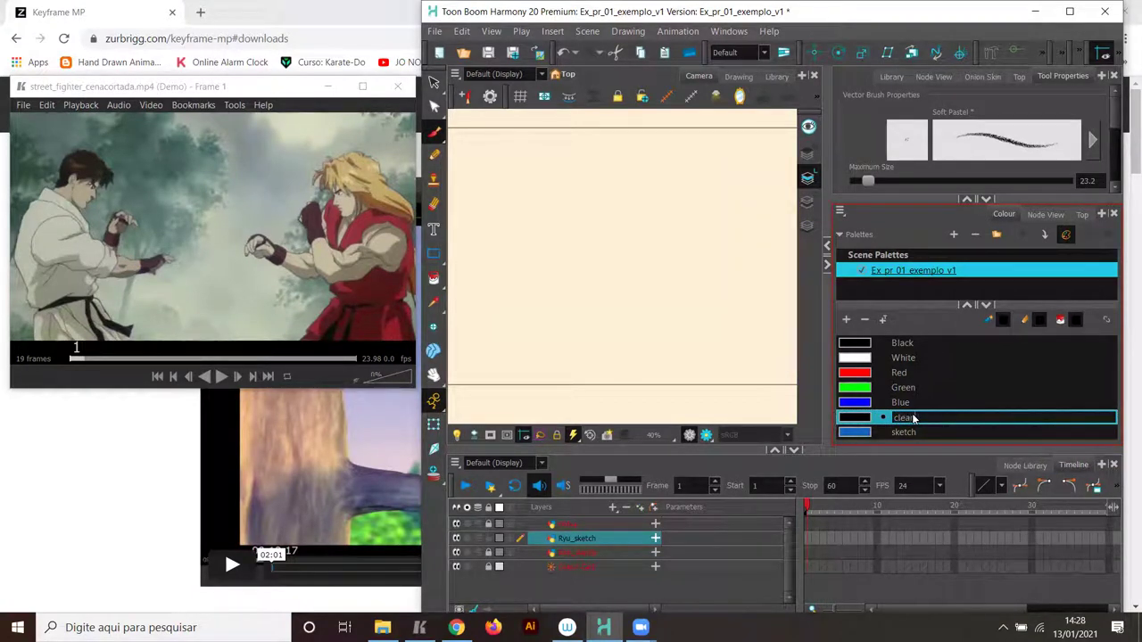
left_click(859, 419)
double_click(858, 418)
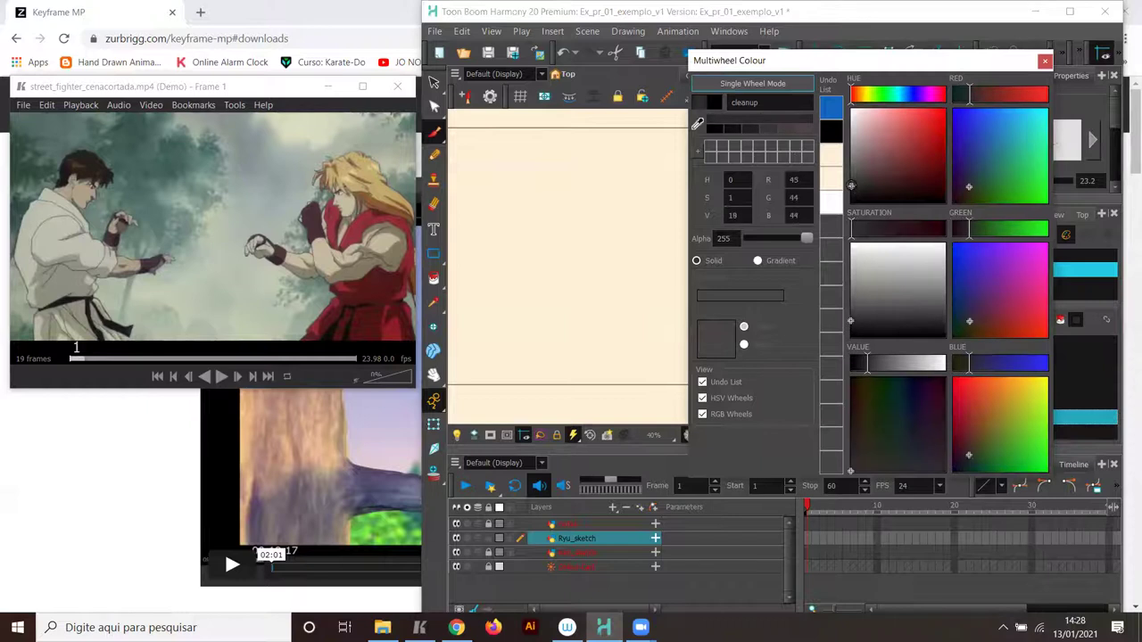
left_click(1045, 61)
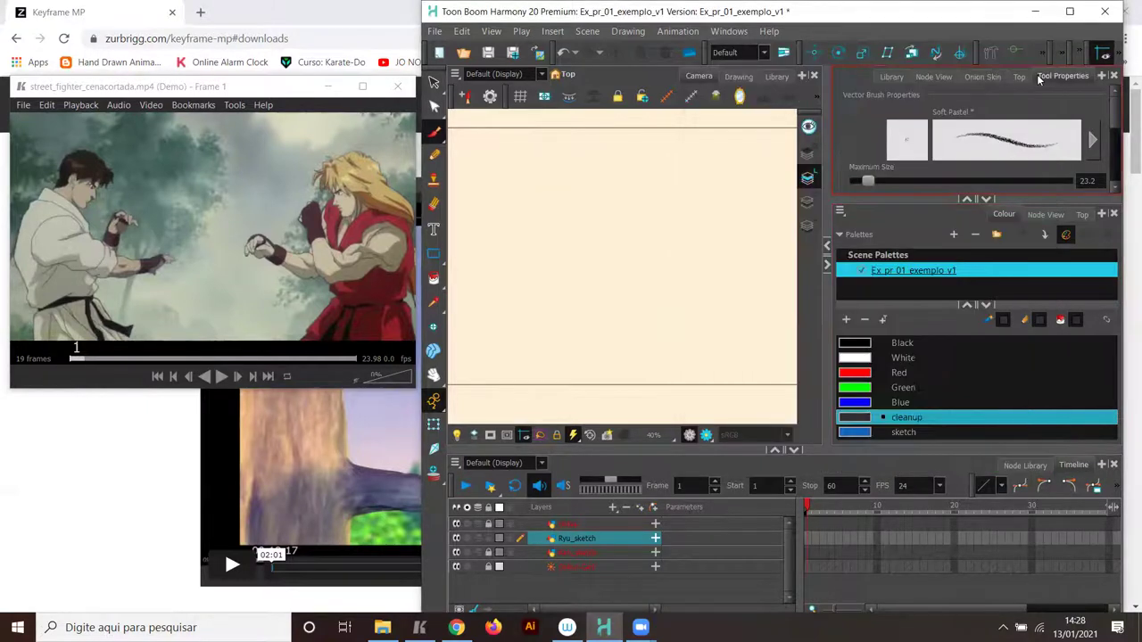
Make the sketch swatch the current colour, try a brush stroke on the Ryu_sketch layer and undo it.
left_click(858, 432)
left_click_drag(662, 230, 650, 318)
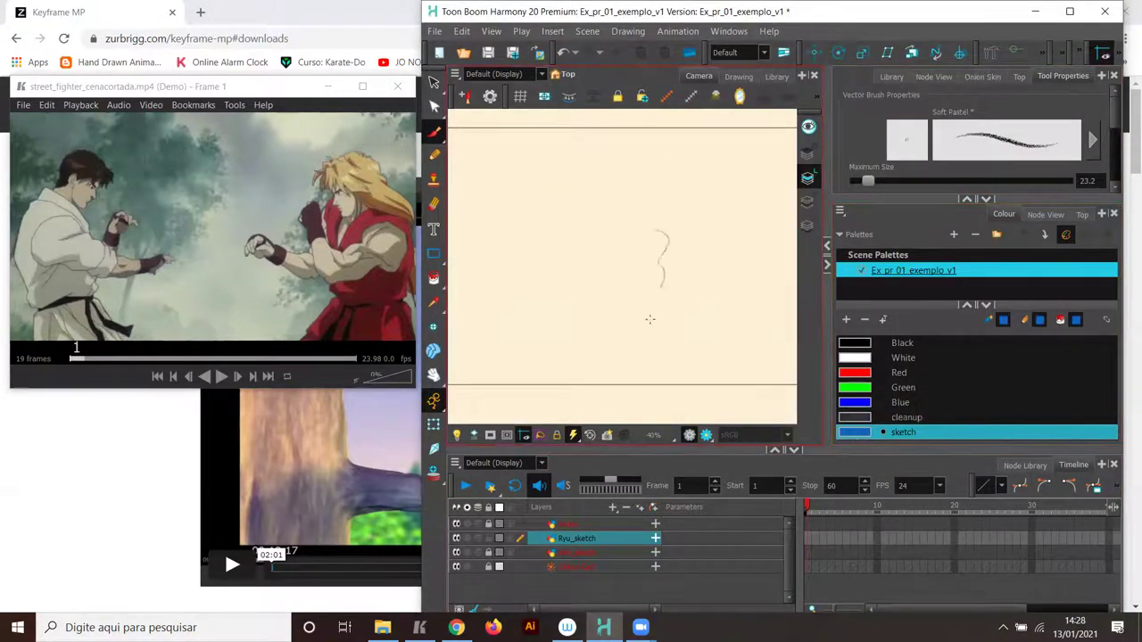
key("ctrl+z")
Raise the Soft Pastel brush's maximum size to 107.2, trying out and undoing test strokes in the camera frame.
left_click_drag(827, 220, 920, 219)
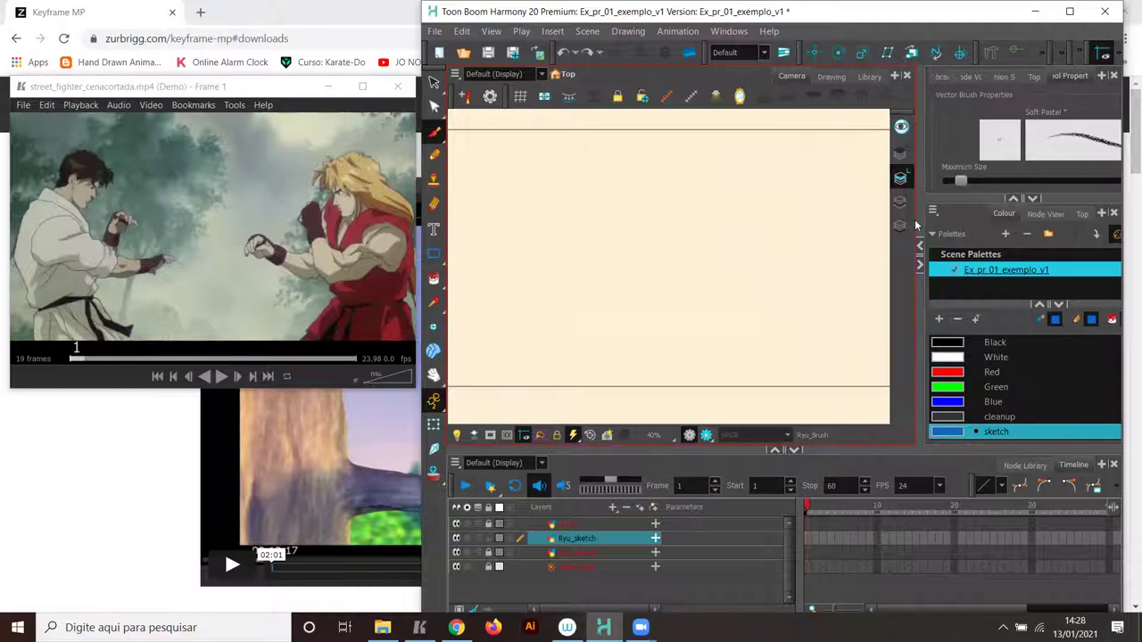
scroll(791, 316, "down", 1)
left_click_drag(968, 178, 978, 178)
left_click_drag(662, 218, 713, 312)
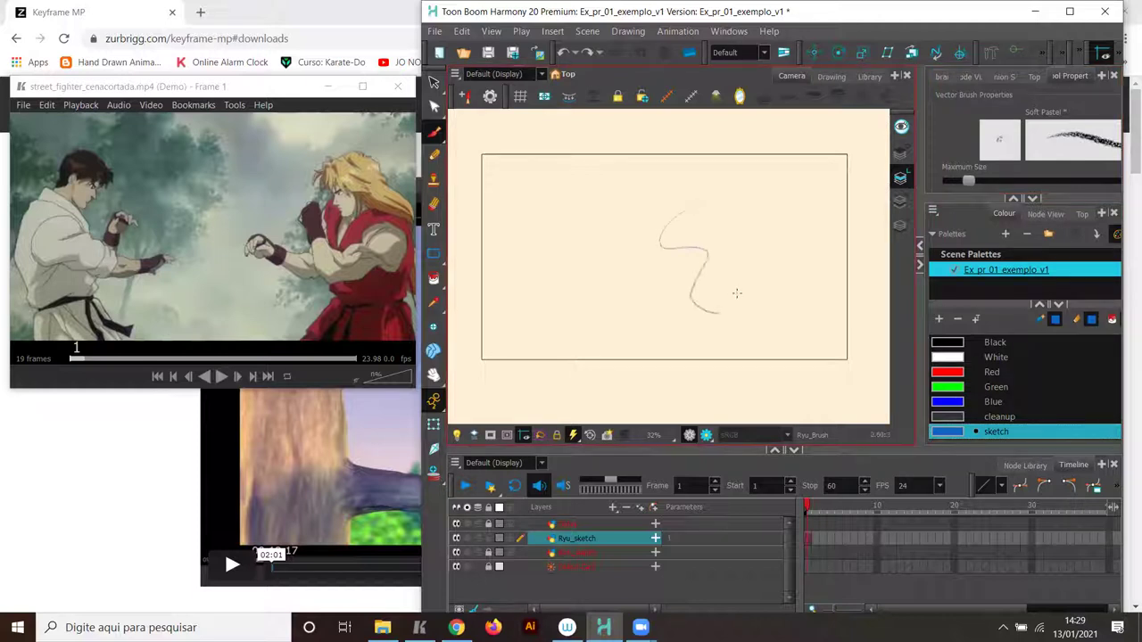
key("ctrl+z")
left_click(1004, 181)
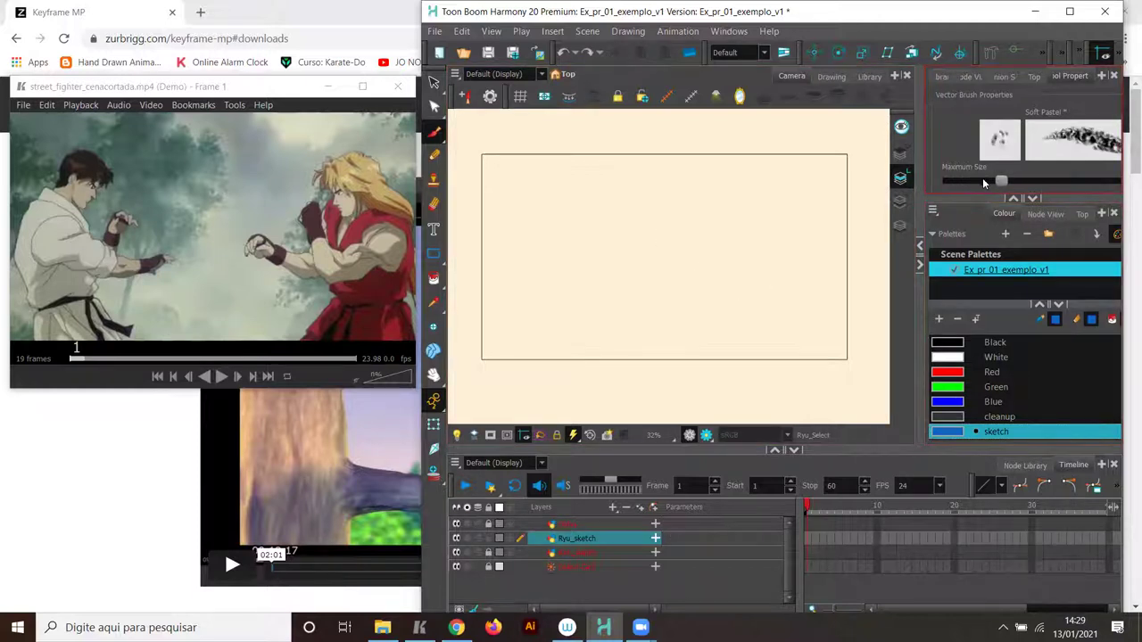
left_click_drag(644, 214, 682, 300)
key("ctrl+z")
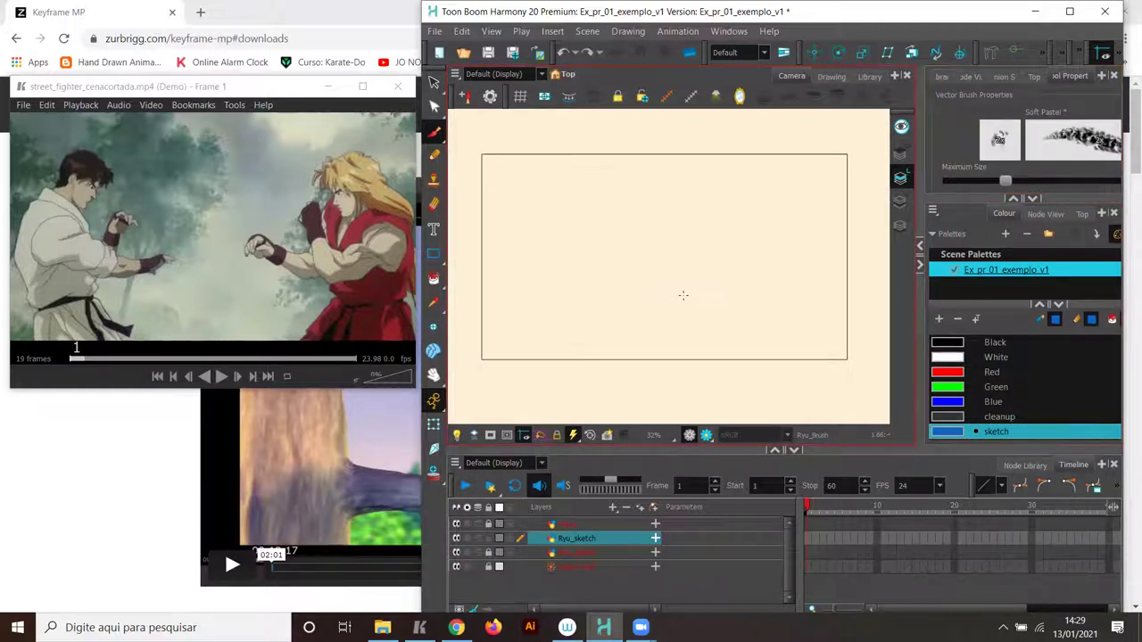
mouse_move(925, 212)
left_mouse_down()
mouse_move(713, 240)
mouse_move(731, 235)
left_mouse_up()
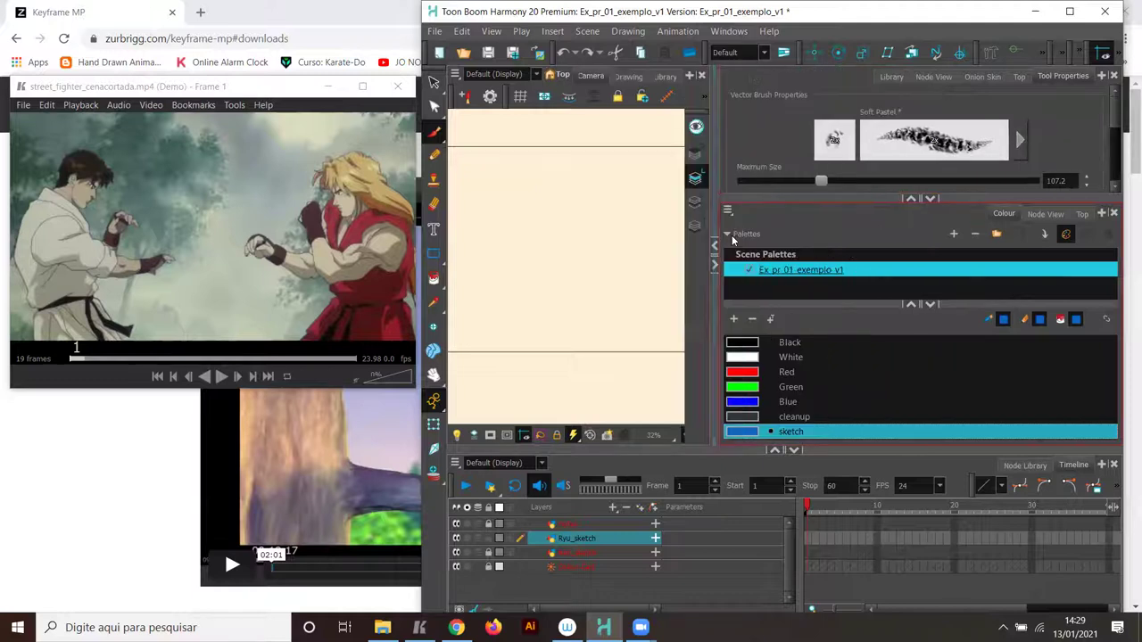
In the brush's transparency properties, keep the maximum flow at 100 and lower the maximum opacity to 56.2.
left_click(1023, 137)
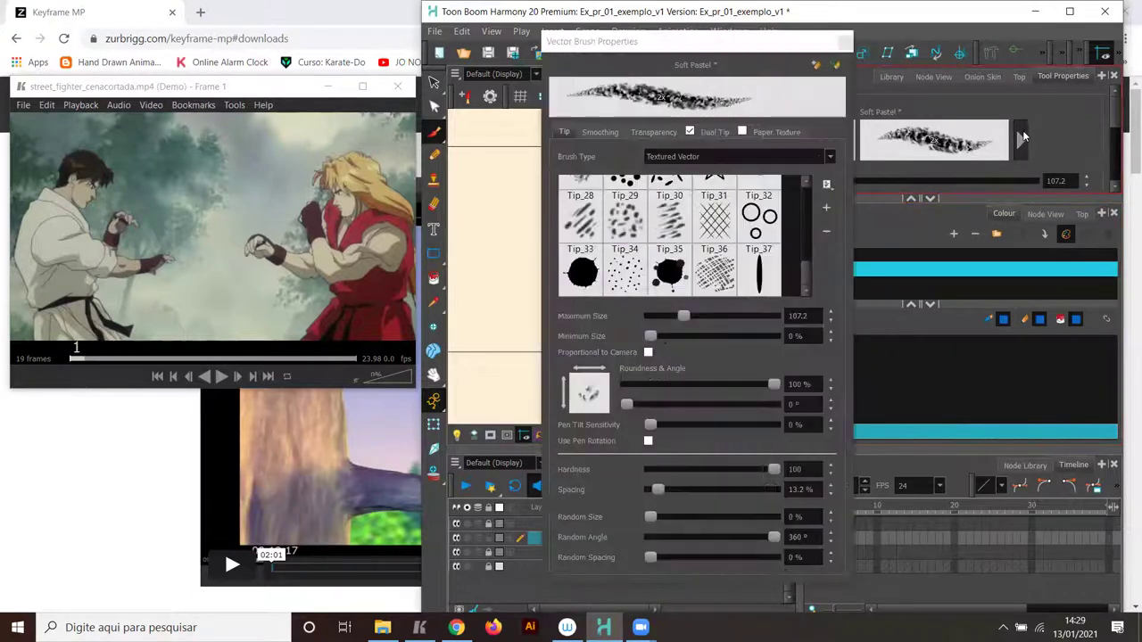
left_click(653, 131)
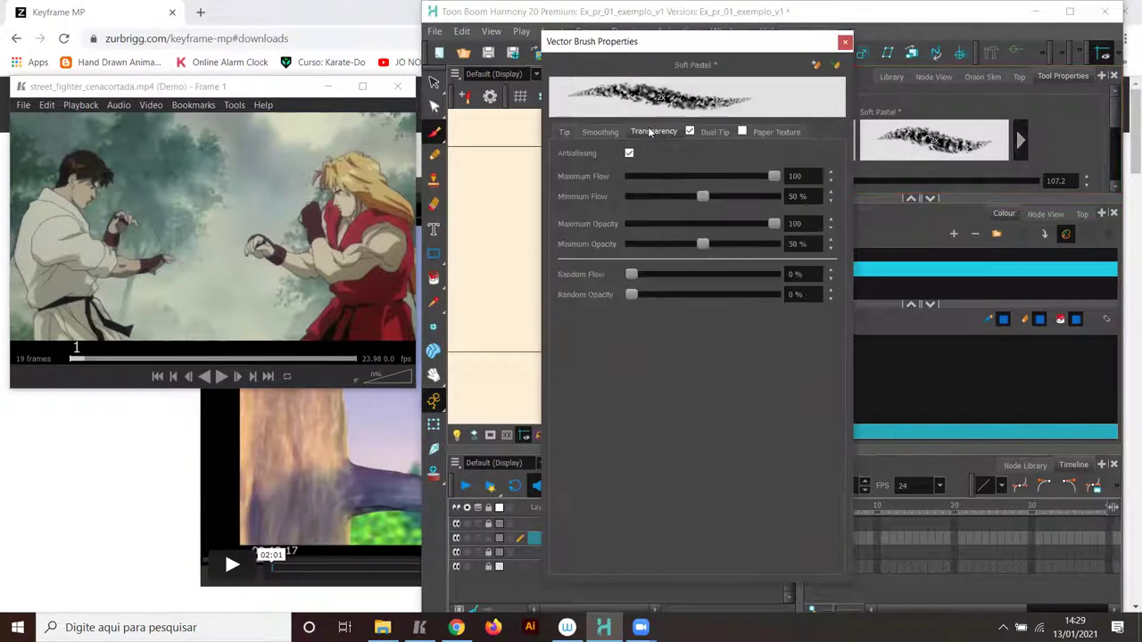
left_click(752, 176)
left_click(743, 177)
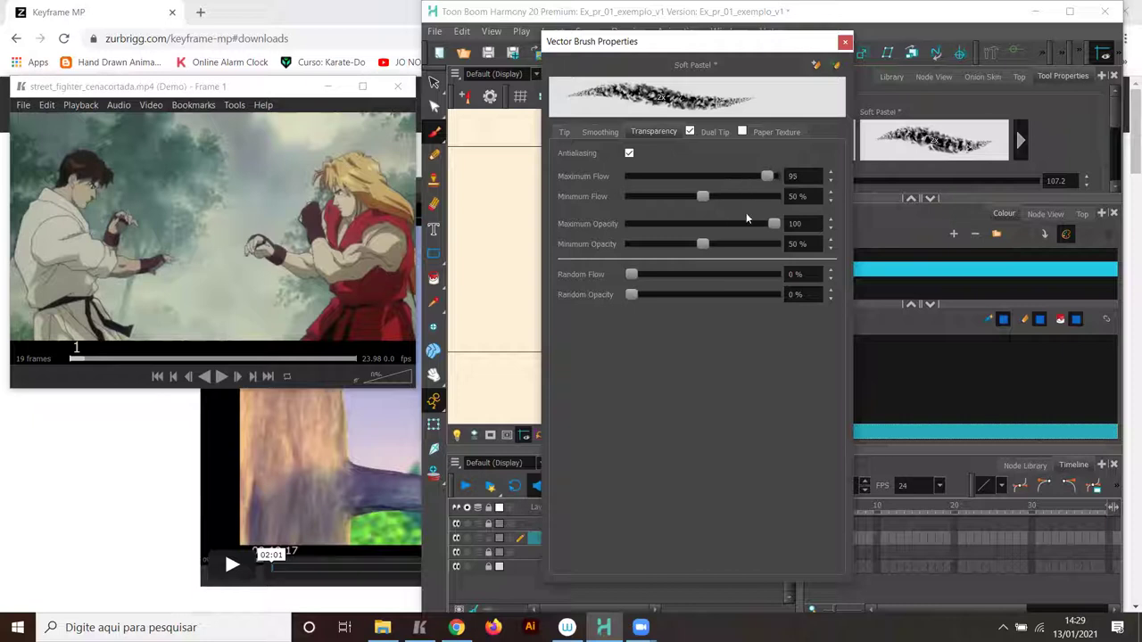
left_click(778, 177)
left_click_drag(768, 224, 714, 223)
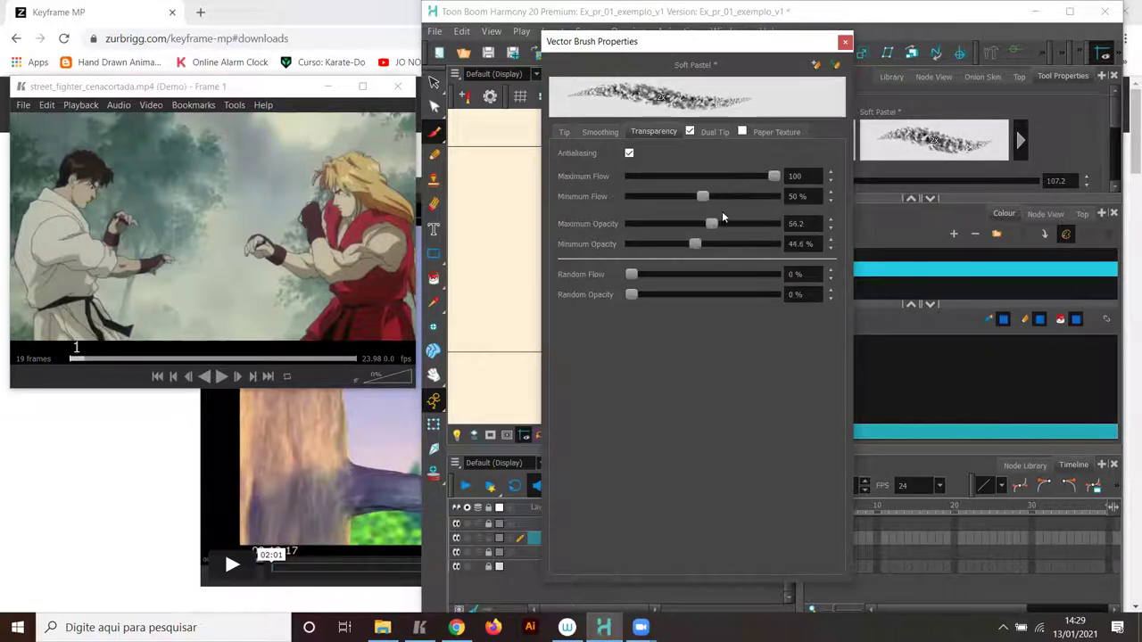
left_click(845, 41)
Try the more transparent brush with a test stroke, undo it and widen the Camera view to show the whole frame.
left_click_drag(581, 217, 606, 284)
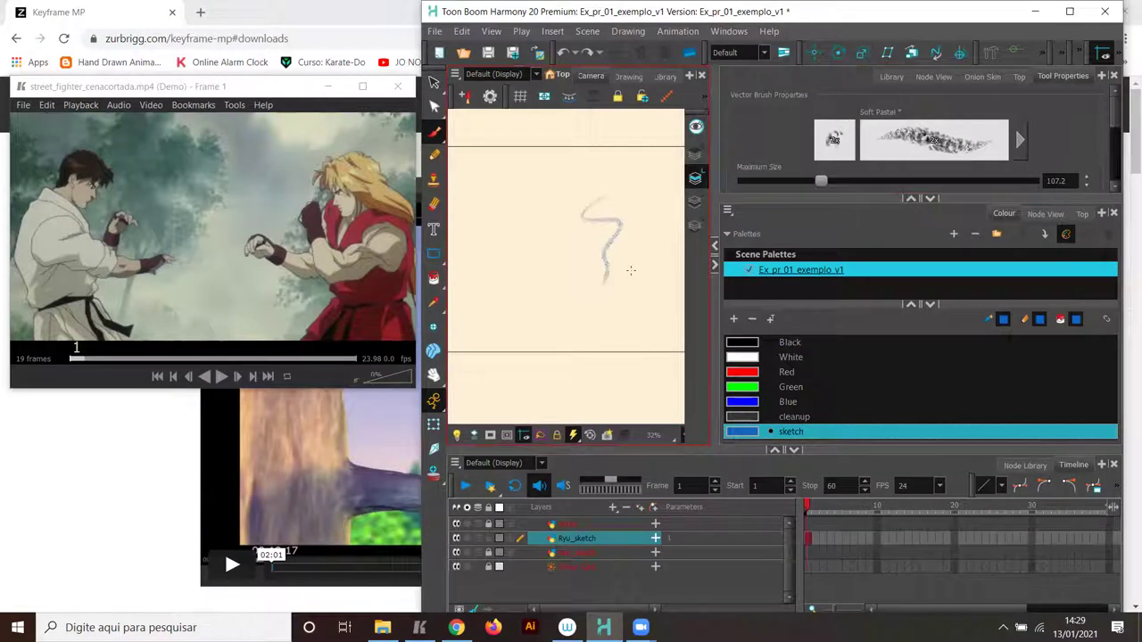
key("ctrl+z")
left_click_drag(717, 289, 903, 270)
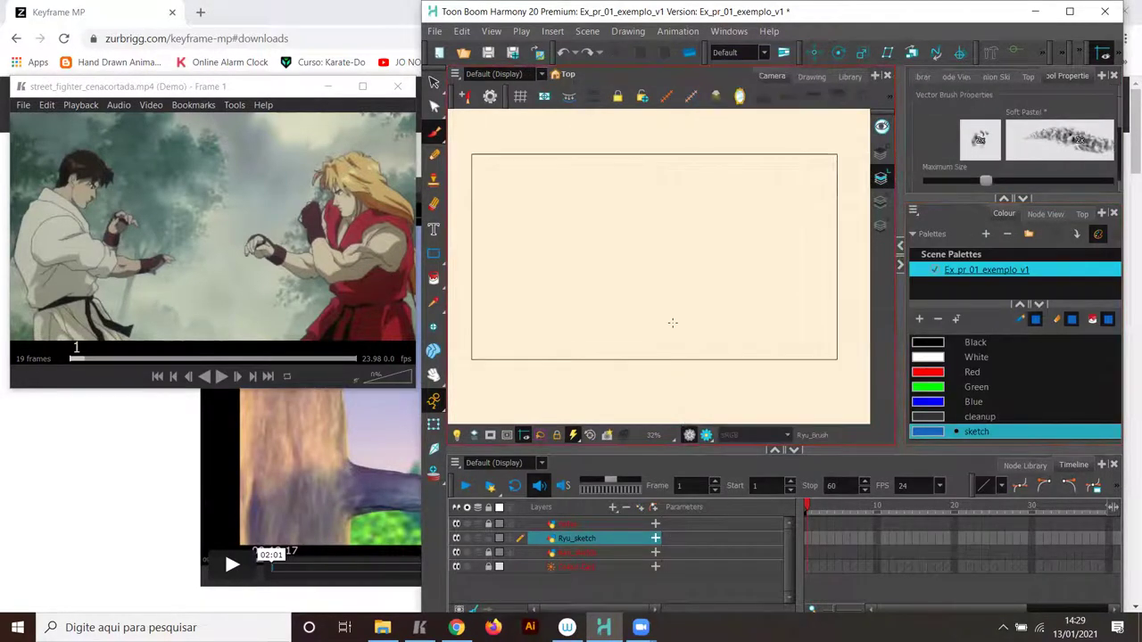
Sketch Ryu's head, torso, belt line and upper legs on the Ryu_sketch layer, following frame 1 of the reference clip.
left_click_drag(257, 89, 257, 86)
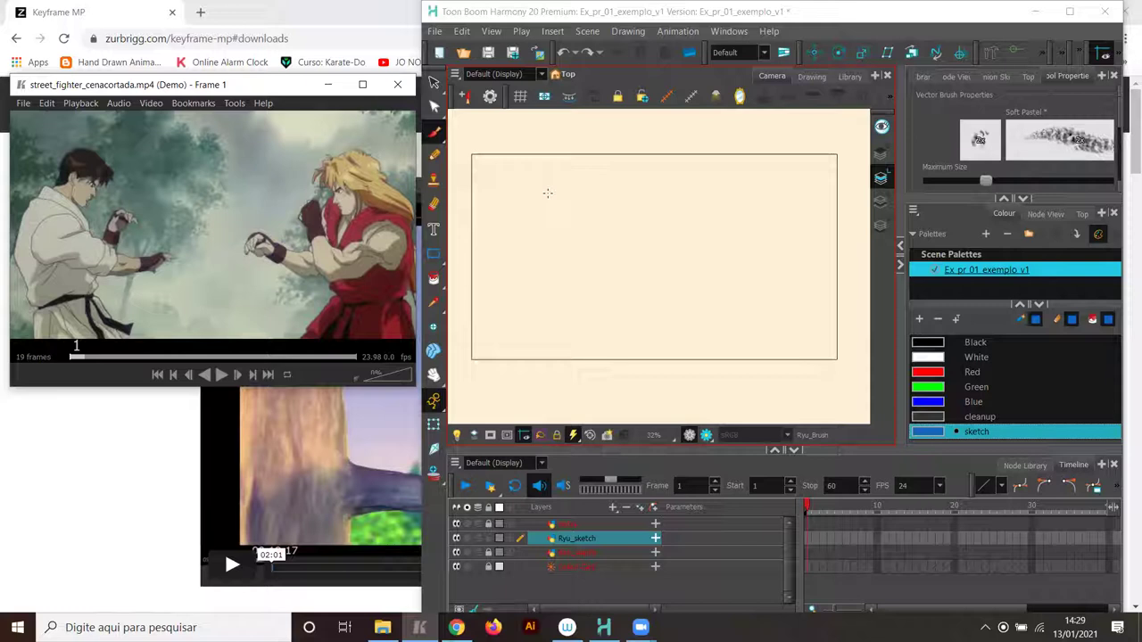
left_click(542, 236)
mouse_move(559, 207)
left_mouse_down()
mouse_move(547, 221)
mouse_move(561, 239)
mouse_move(577, 213)
left_mouse_up()
left_click_drag(557, 256, 567, 270)
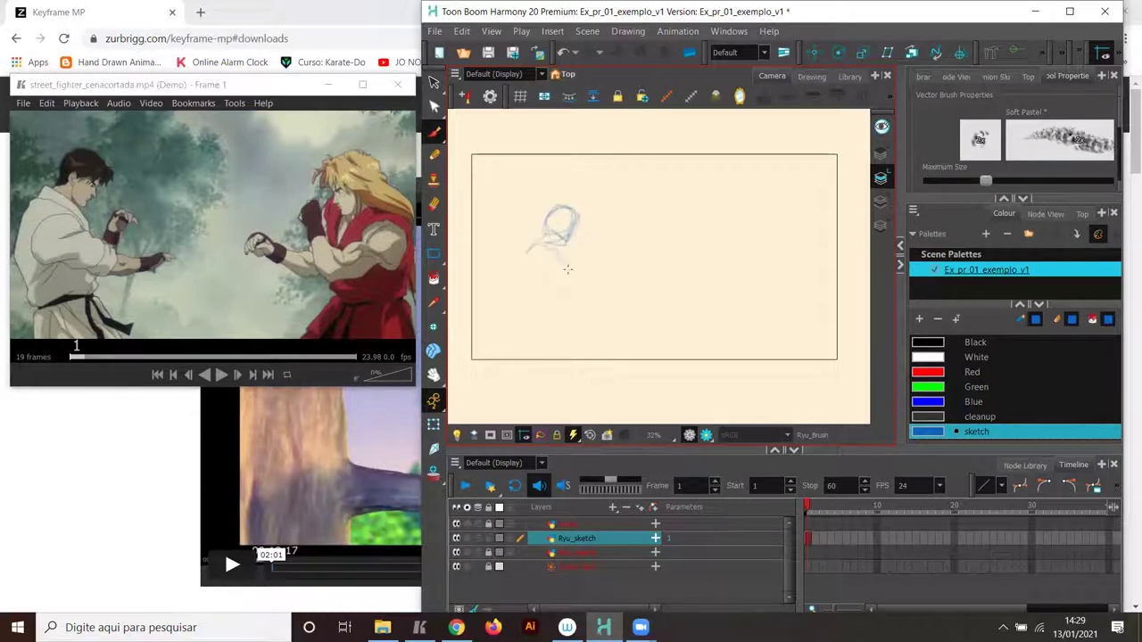
left_click_drag(531, 317, 549, 327)
mouse_move(562, 271)
left_mouse_down()
mouse_move(538, 319)
mouse_move(570, 317)
mouse_move(538, 357)
mouse_move(573, 334)
mouse_move(593, 361)
mouse_move(545, 366)
mouse_move(542, 344)
mouse_move(568, 362)
left_mouse_up()
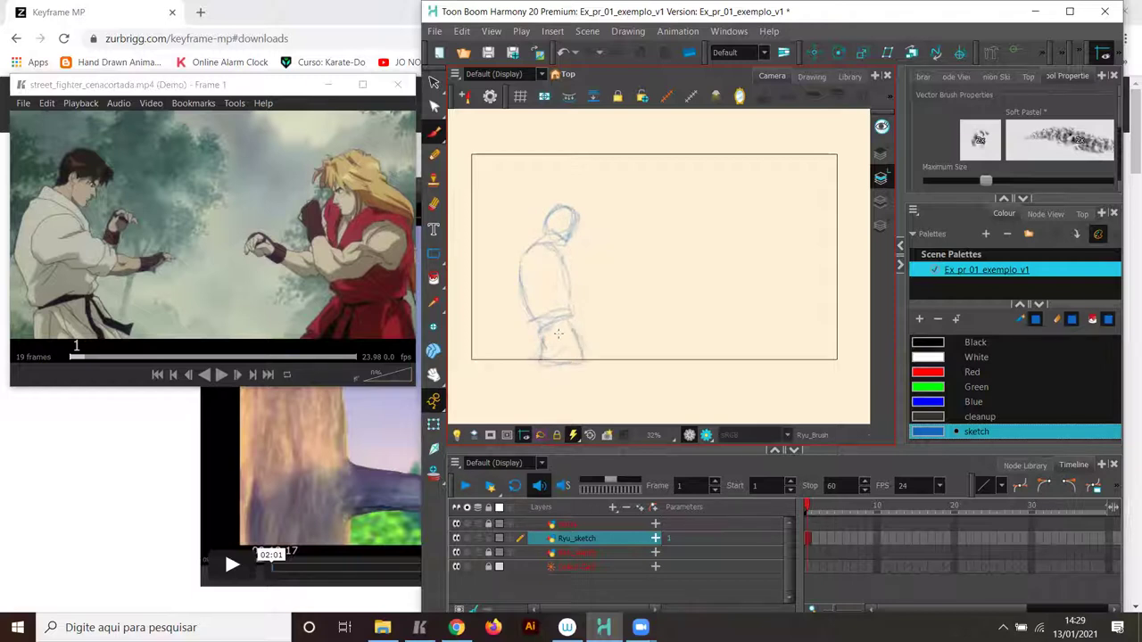
Add Ryu's shoulders and outstretched arms with hands to the sketch, and darken the belt and head lines.
left_click_drag(542, 291, 546, 248)
mouse_move(585, 184)
left_mouse_down()
mouse_move(545, 258)
mouse_move(542, 294)
mouse_move(559, 334)
mouse_move(565, 224)
mouse_move(547, 213)
mouse_move(557, 292)
mouse_move(548, 262)
mouse_move(534, 257)
mouse_move(614, 288)
mouse_move(599, 297)
mouse_move(612, 285)
mouse_move(601, 277)
mouse_move(625, 290)
left_mouse_up()
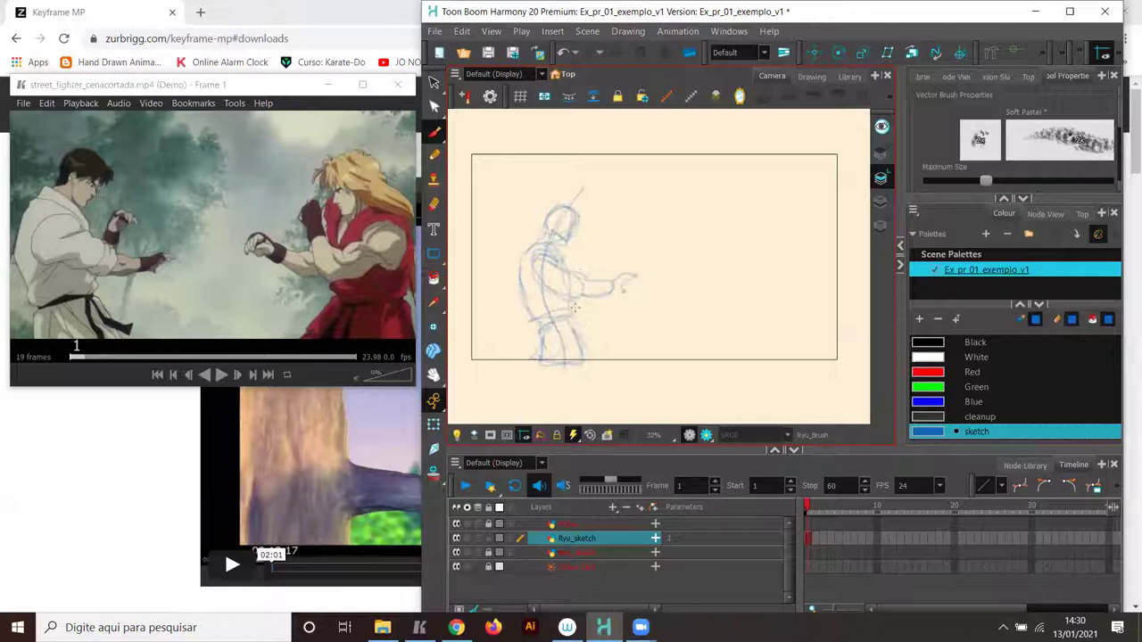
left_click_drag(603, 261, 585, 274)
mouse_move(536, 321)
left_mouse_down()
mouse_move(573, 319)
mouse_move(538, 323)
left_mouse_up()
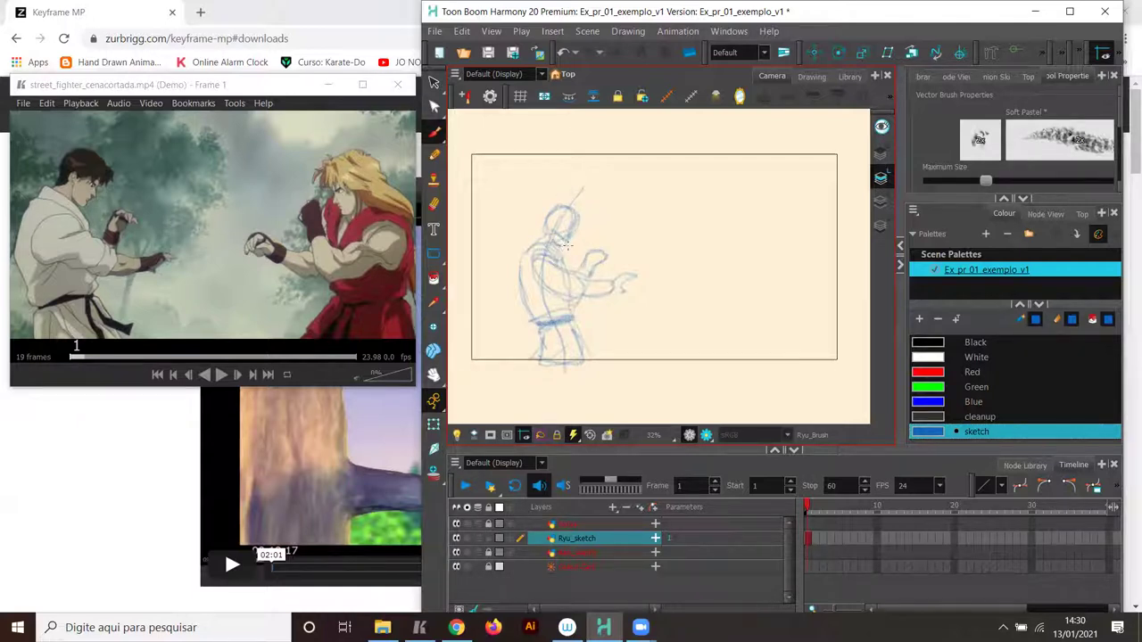
mouse_move(578, 225)
left_mouse_down()
mouse_move(569, 210)
mouse_move(542, 232)
left_mouse_up()
Rough in light guide lines on frame 1 of the Ken_sketch layer: a head-height horizontal, a vertical centre line and a diagonal.
left_click(575, 552)
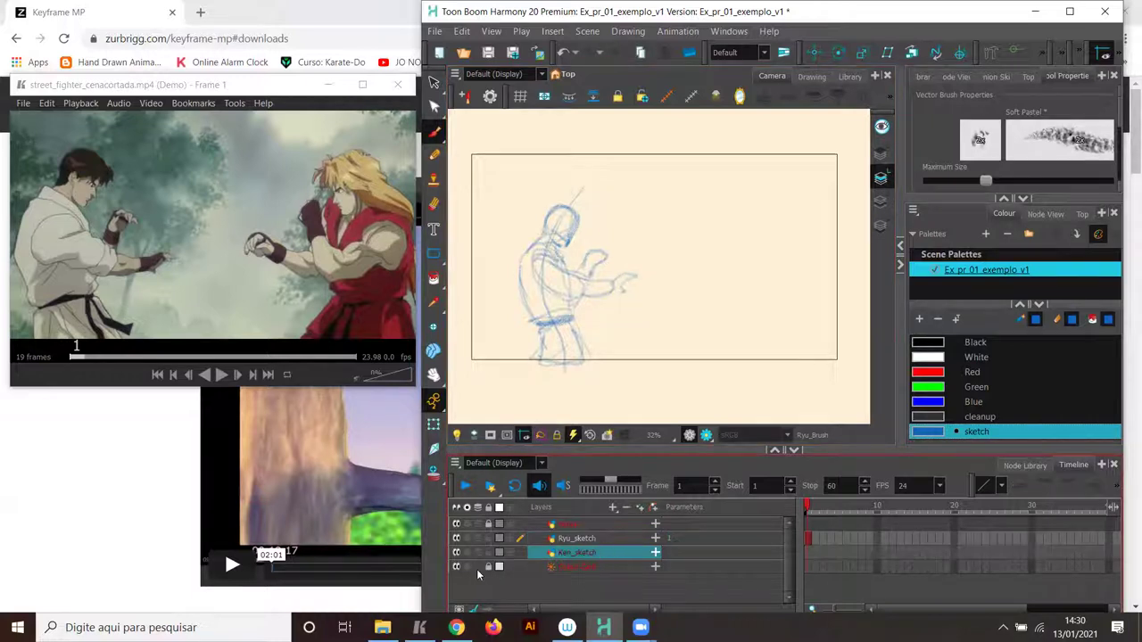
left_click(807, 553)
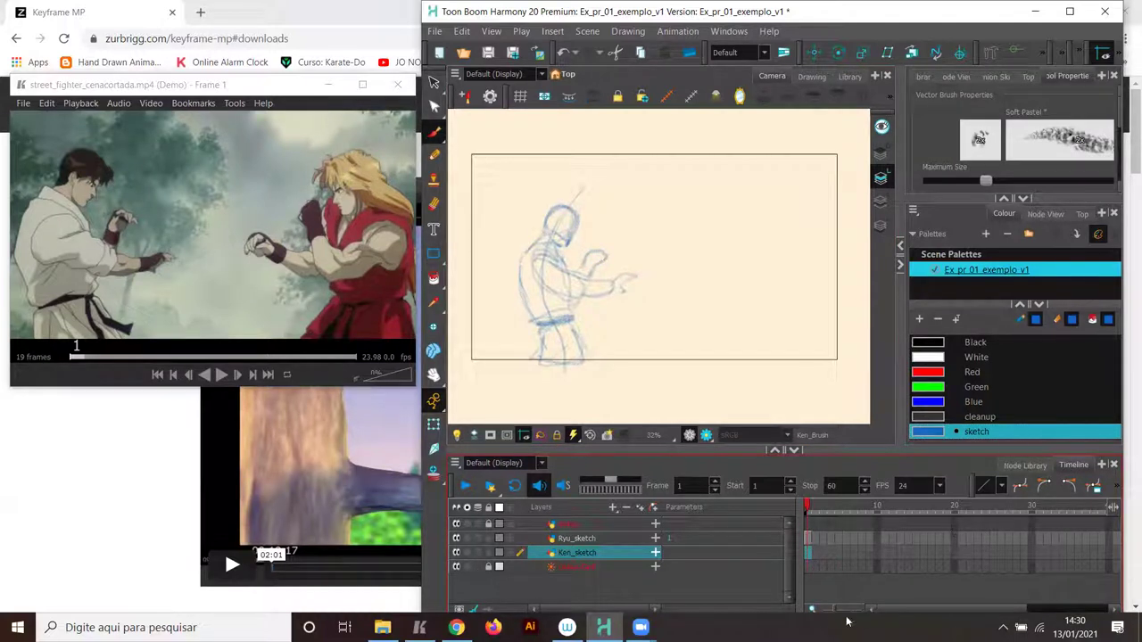
left_click_drag(836, 611, 844, 610)
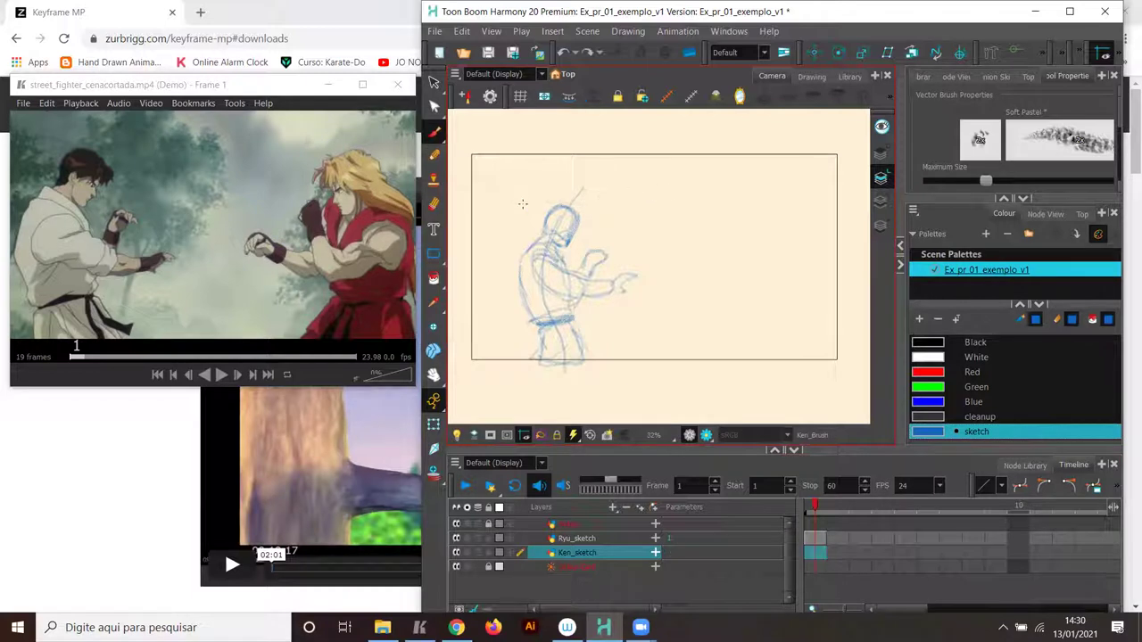
left_click_drag(777, 206, 581, 203)
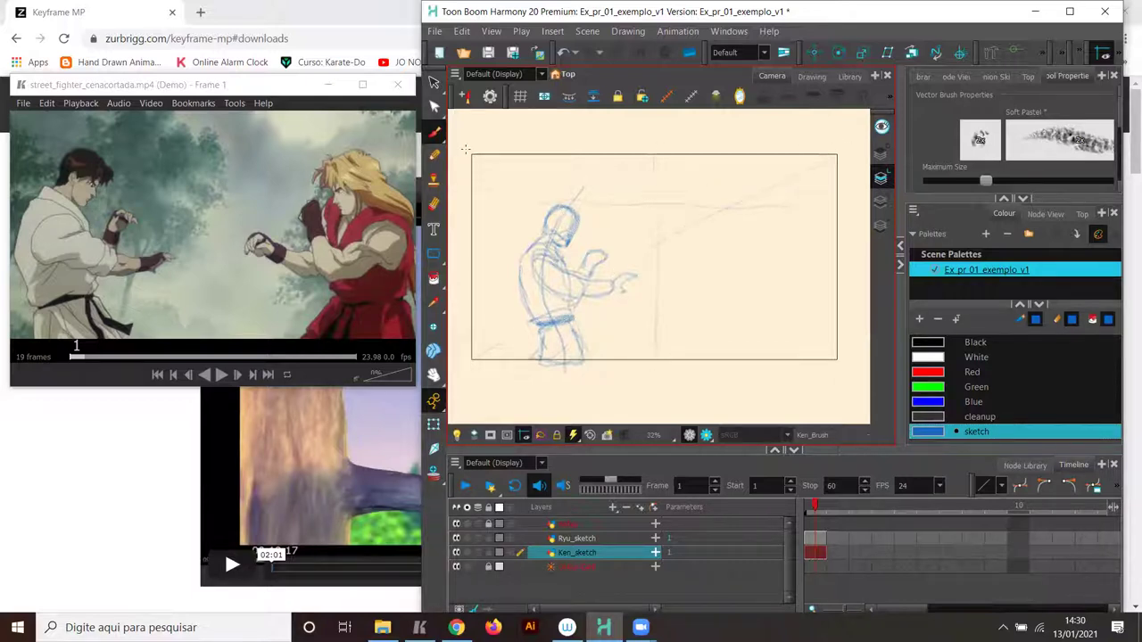
left_click_drag(751, 312, 772, 320)
key("alt+s")
key("ctrl+z")
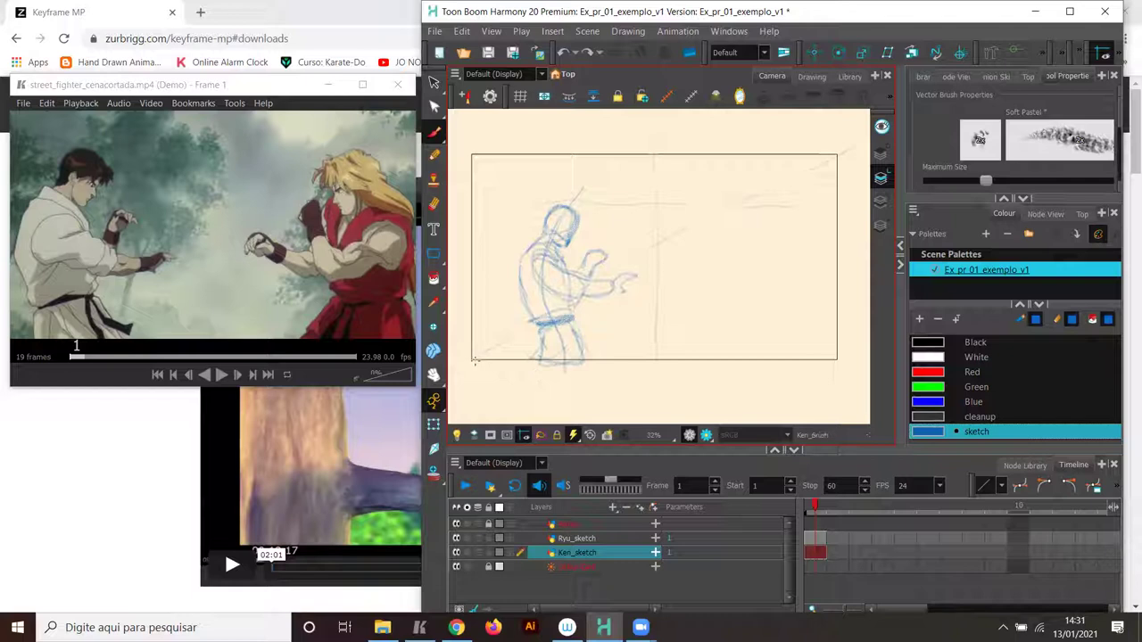
Draw both diagonals plus horizontal and vertical centre lines across the camera frame on the Ken_sketch layer.
key("alt+b")
left_click_drag(623, 284, 767, 204)
left_click_drag(473, 157, 839, 359)
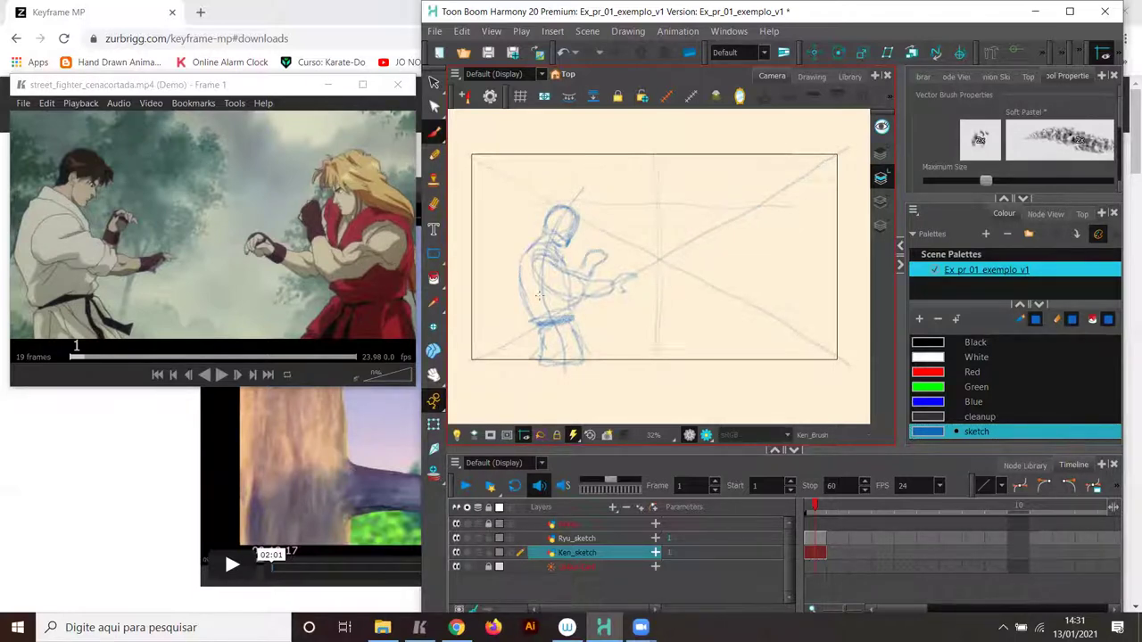
left_click_drag(464, 260, 844, 261)
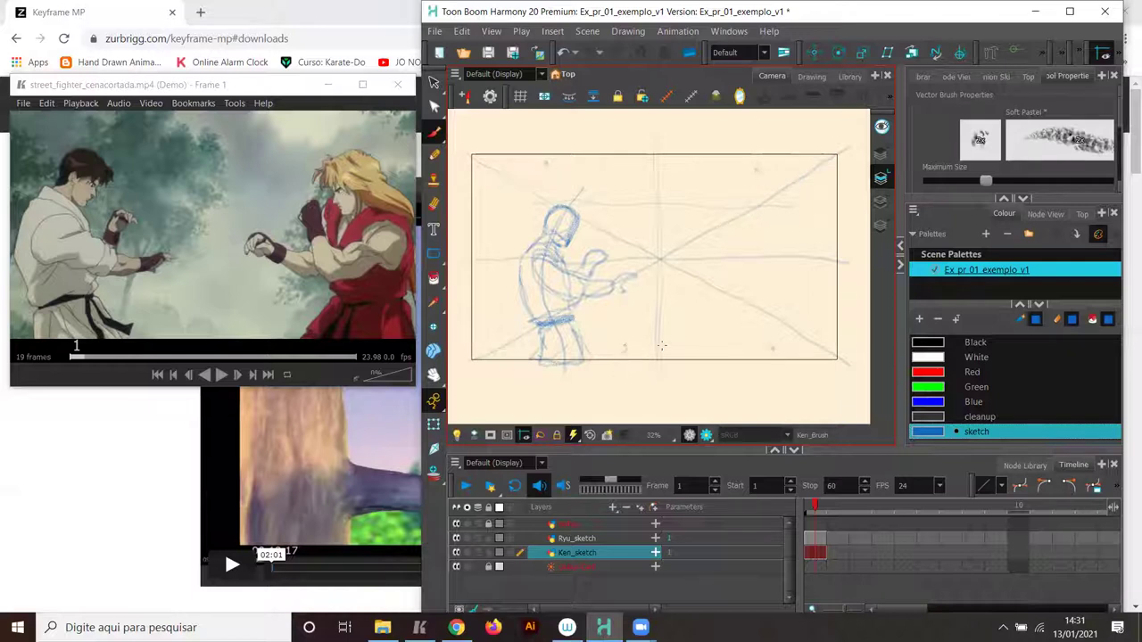
left_click_drag(660, 370, 658, 156)
left_click_drag(463, 261, 850, 258)
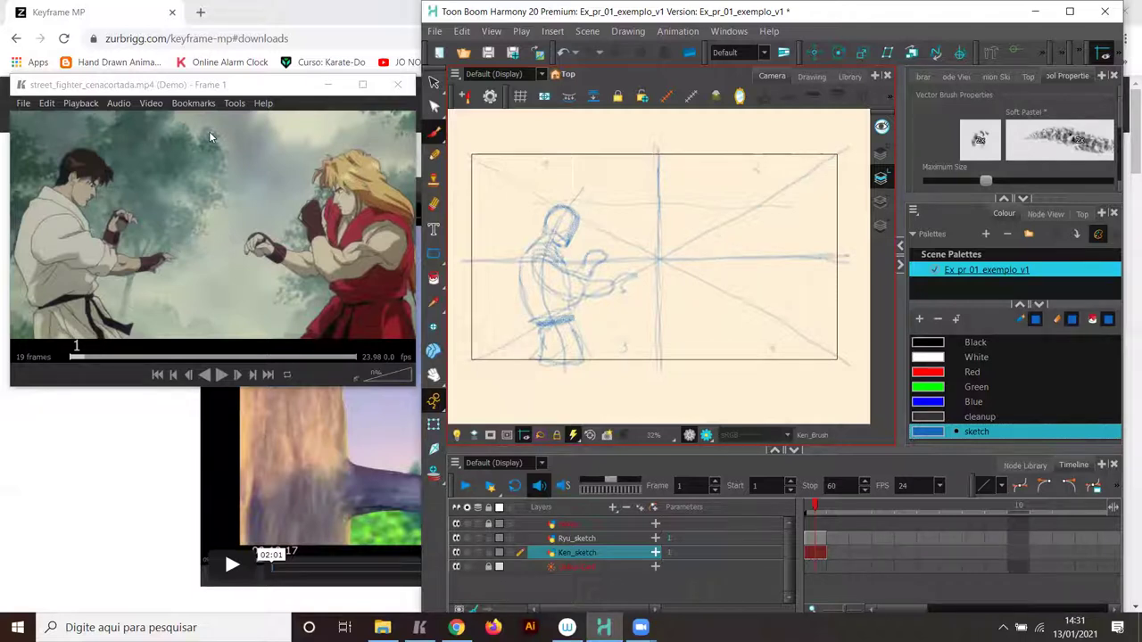
Move the Ryu_sketch drawing on frame 1 closer to the left edge of the camera frame.
left_click(246, 82)
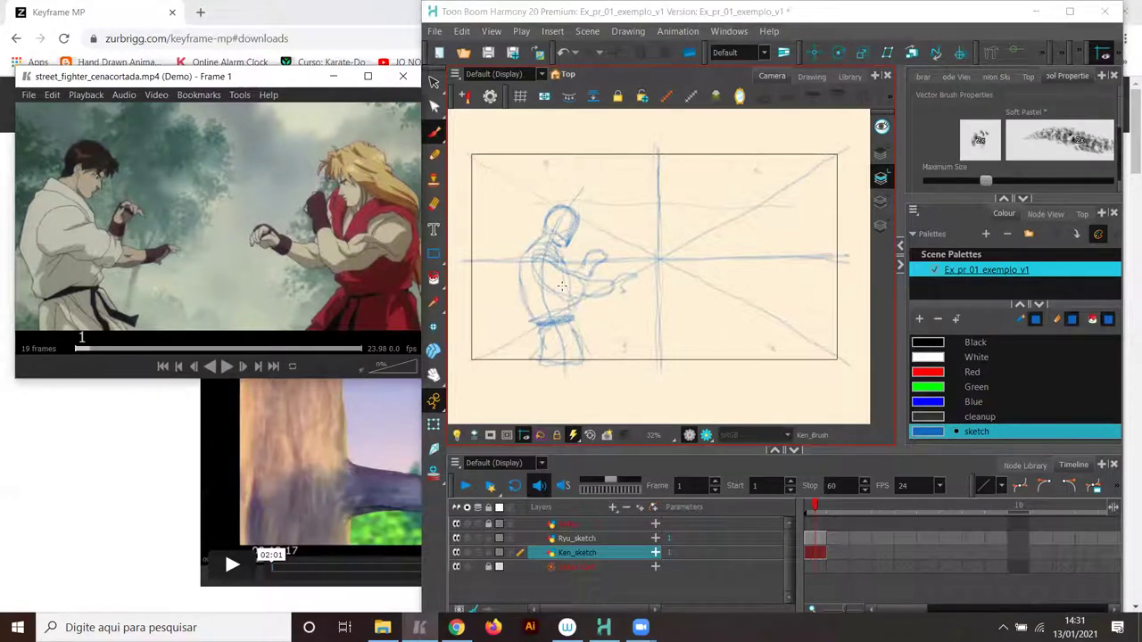
left_click(613, 539)
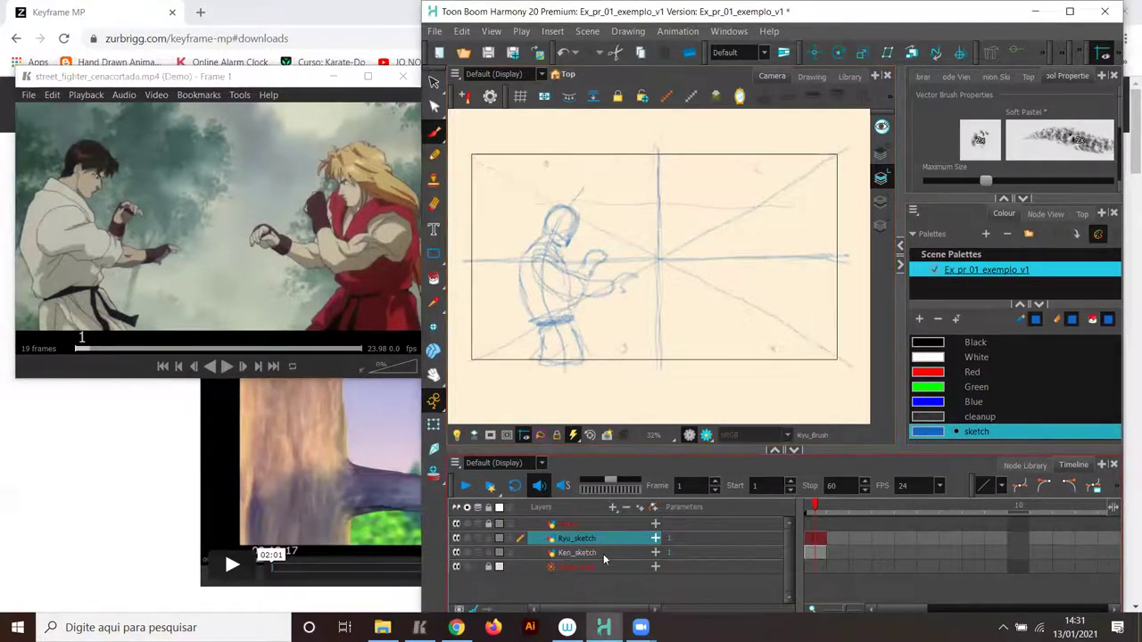
left_click(433, 426)
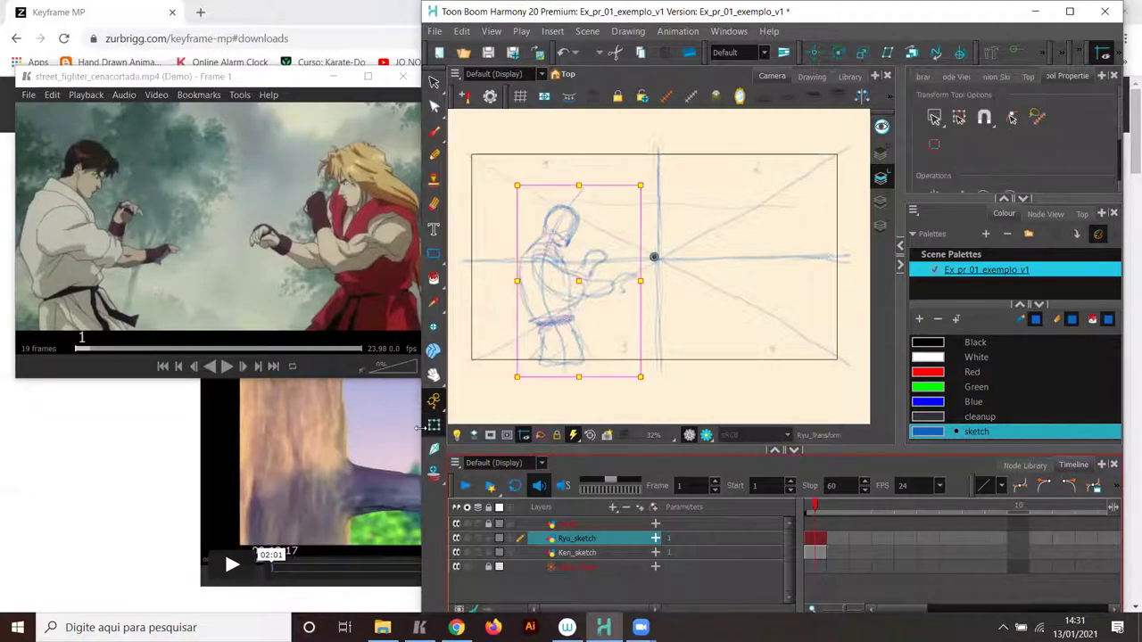
left_click(815, 55)
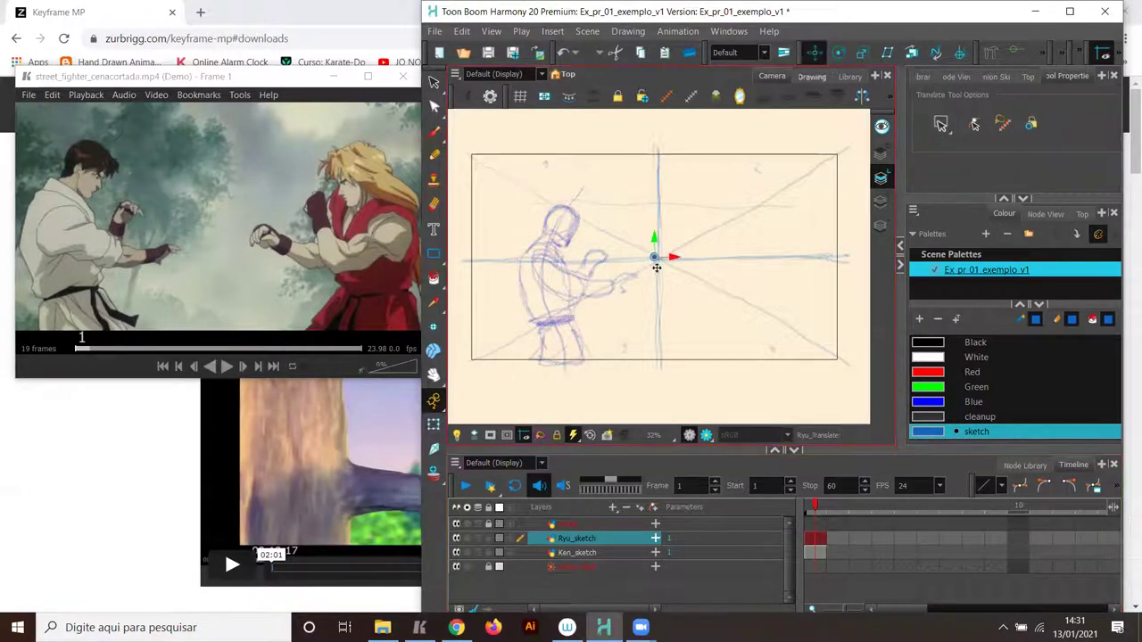
mouse_move(597, 270)
left_mouse_down()
mouse_move(660, 250)
mouse_move(550, 281)
left_mouse_up()
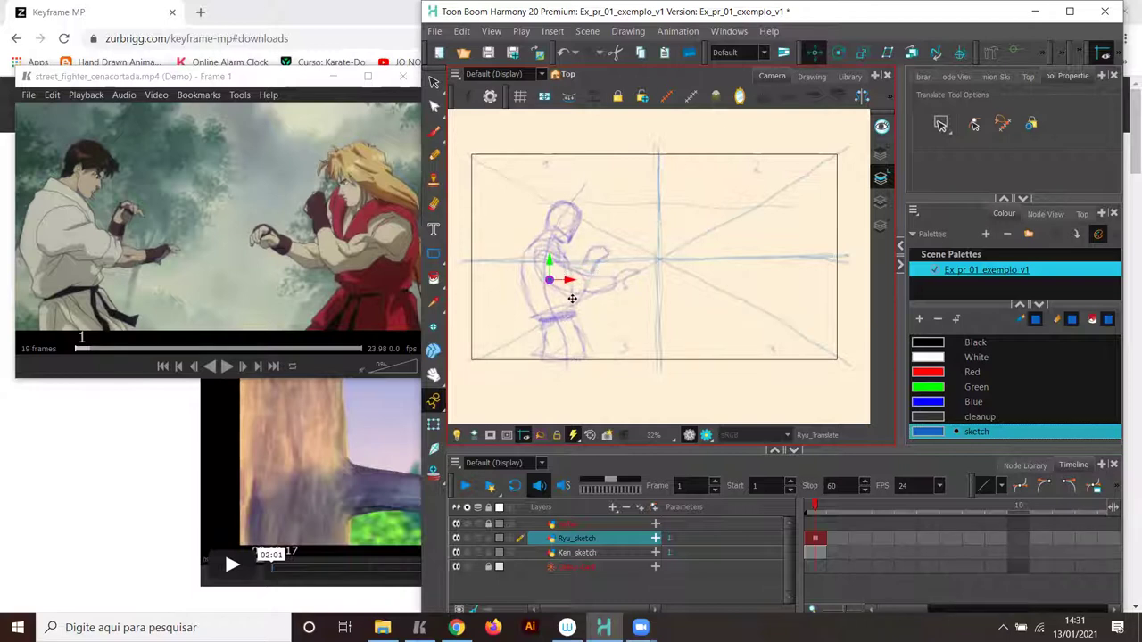
left_click(434, 425)
left_click_drag(559, 307, 531, 315)
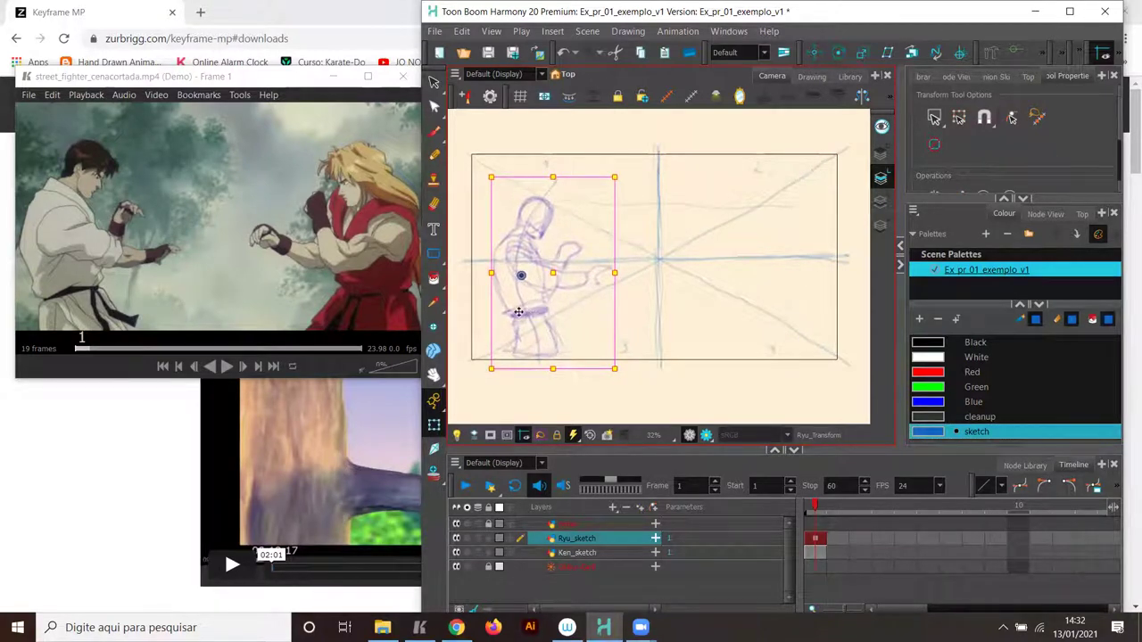
Fine-tune Ryu's position, set the drawing's pivot at his feet, and scale him up slightly.
left_click(527, 305)
left_click(537, 271)
left_click(540, 303)
left_click_drag(540, 302, 534, 303)
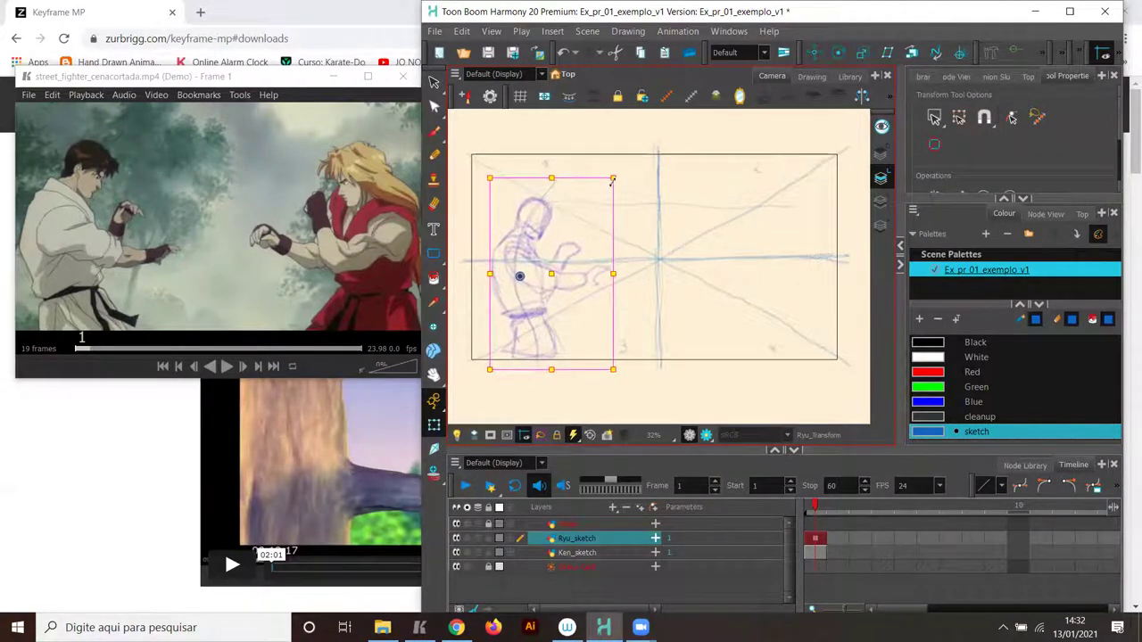
left_click_drag(522, 278, 527, 351)
left_click_drag(612, 179, 618, 171)
left_click_drag(542, 289, 544, 287)
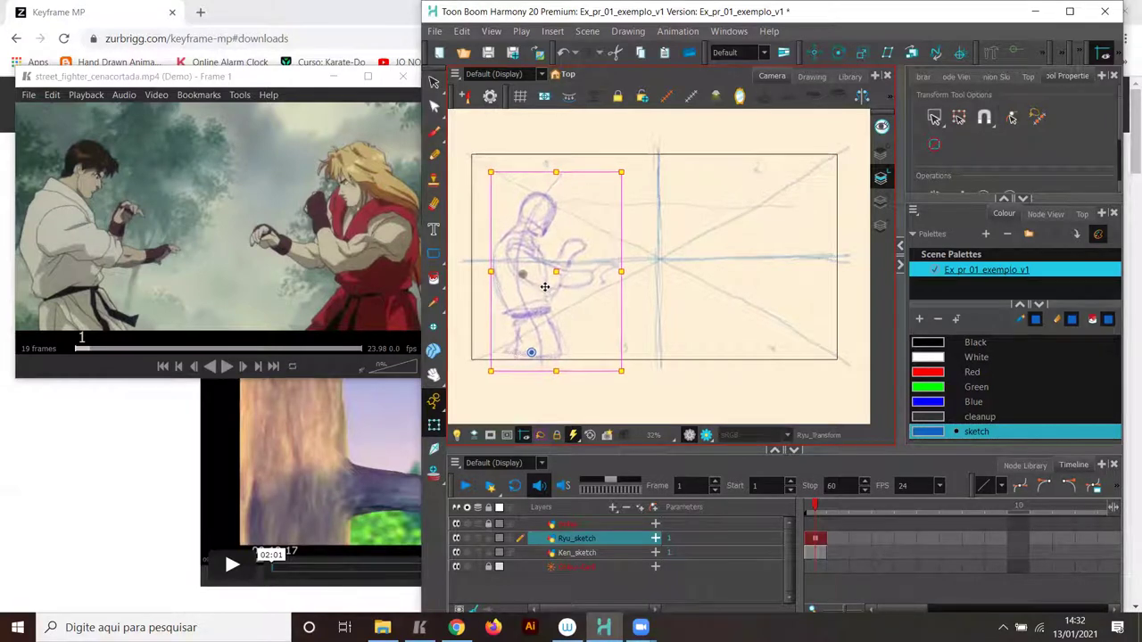
Check the Ken_sketch layer by toggling its visibility, rename it guidelines and lock it.
left_click(434, 131)
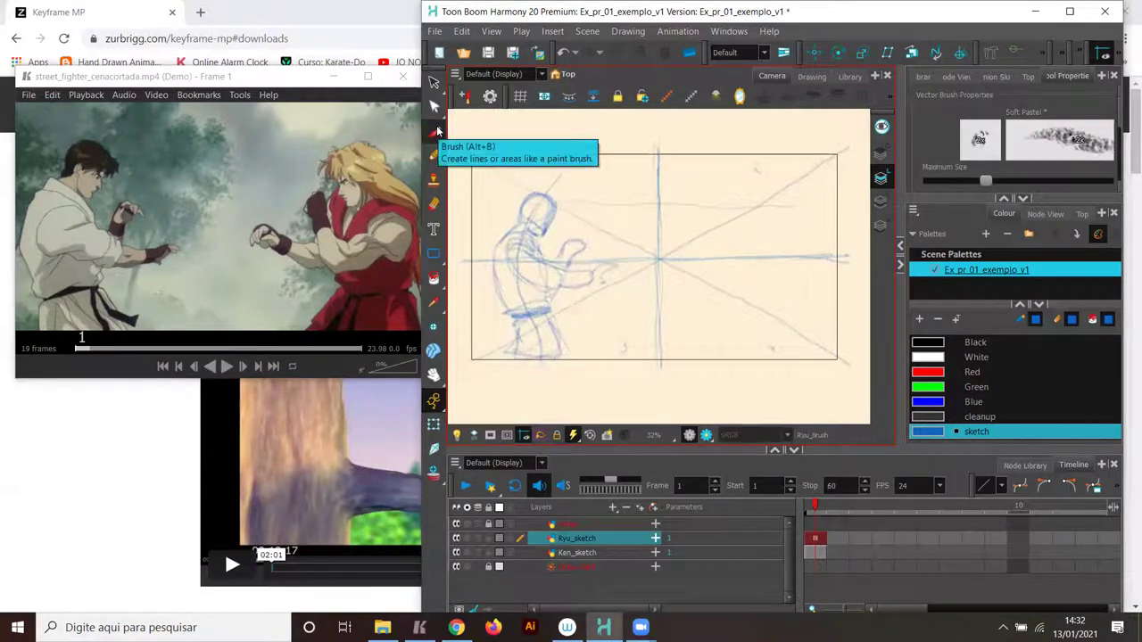
left_click(608, 551)
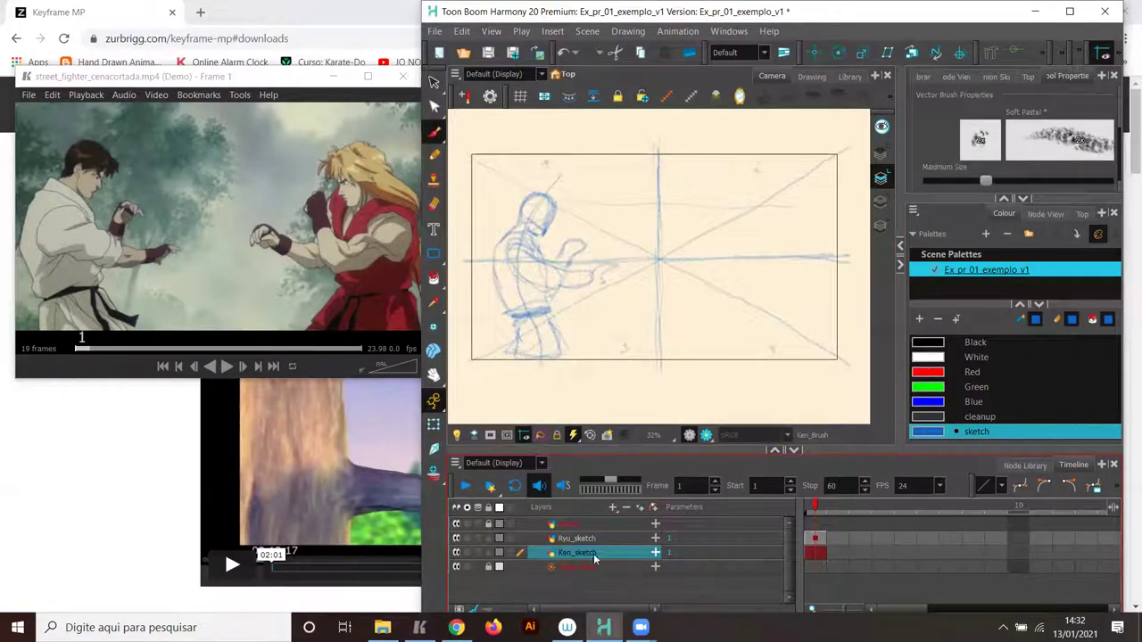
left_click(456, 554)
left_click(456, 554)
left_click(456, 554)
left_click(456, 554)
left_click(456, 561)
left_click(457, 564)
double_click(579, 554)
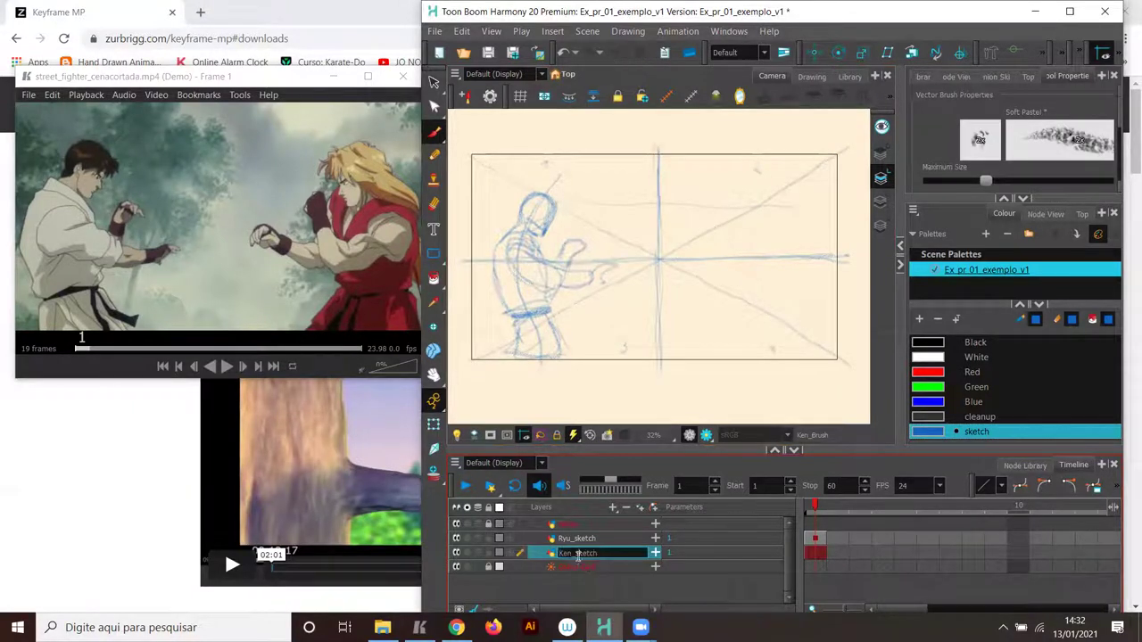
left_click_drag(607, 552, 540, 564)
type("guidelines")
key("Return")
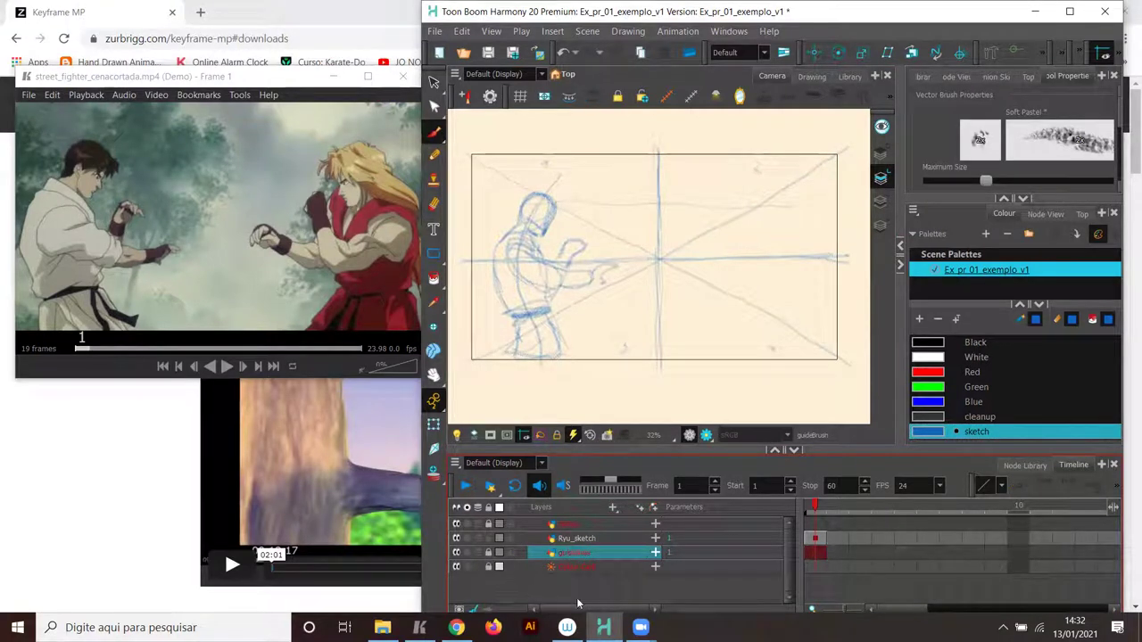
Show an enlarged Node View and move the guidelines node away from the Ryu_sketch node.
left_click_drag(903, 217, 749, 219)
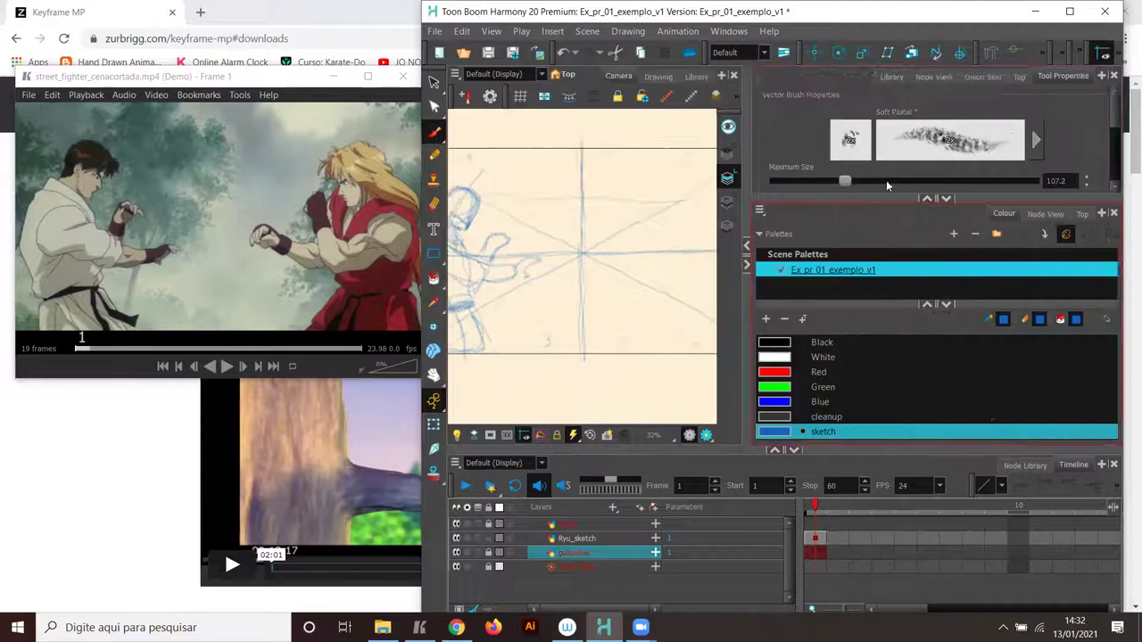
left_click(933, 76)
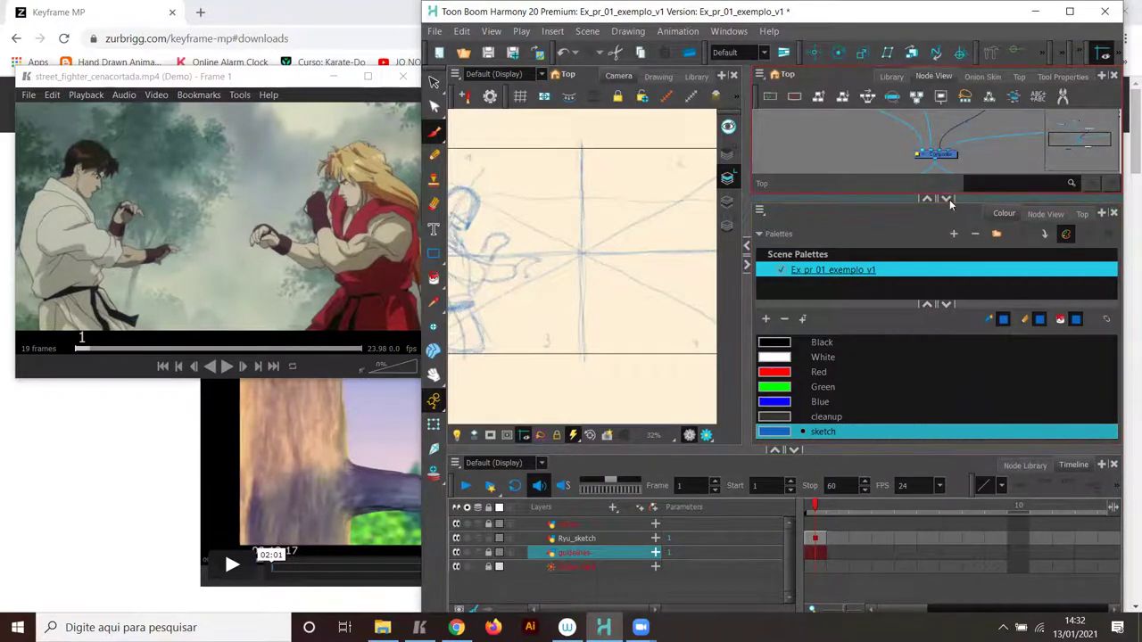
left_click(947, 199)
left_click_drag(992, 212, 1034, 189)
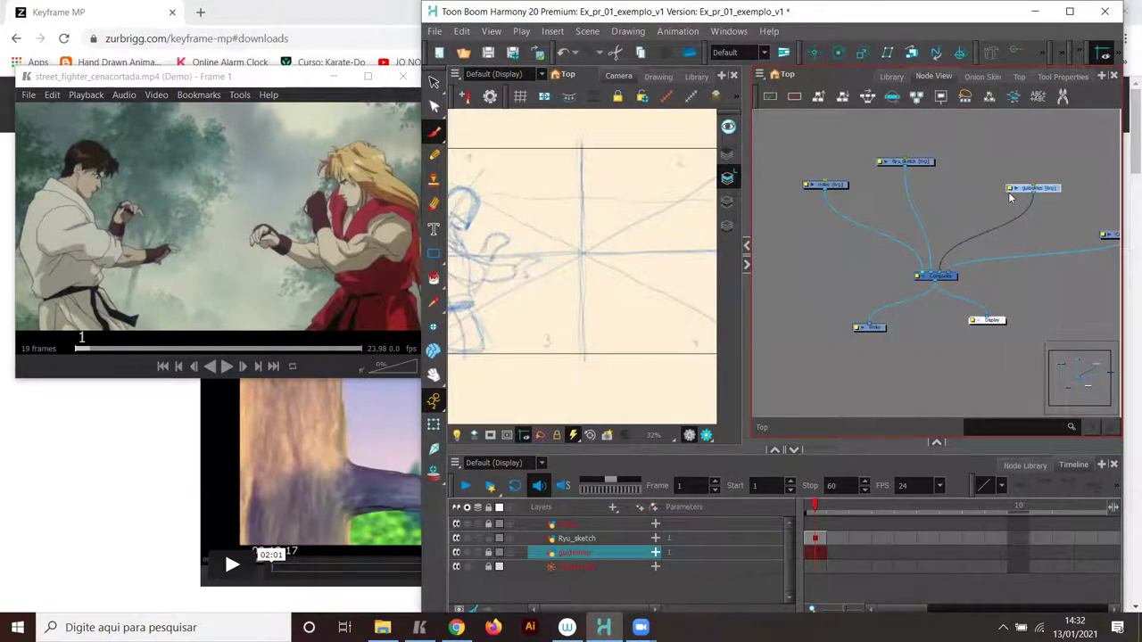
Add a drawing layer named ken_sketch with its node connected to the Composite.
key("ctrl+r")
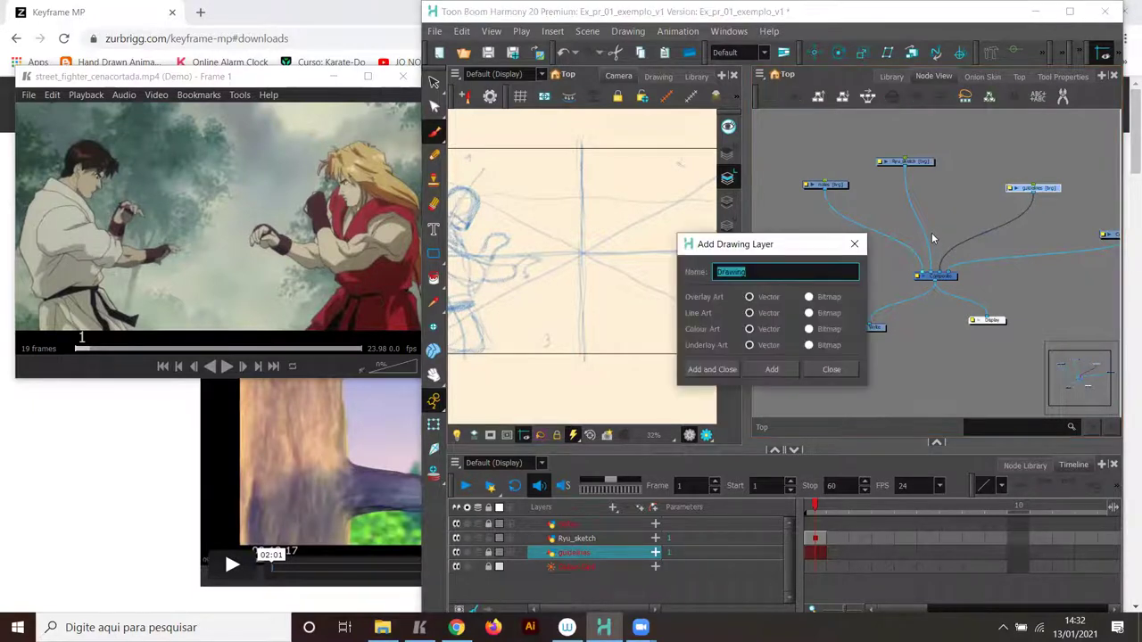
type("ken_sketch")
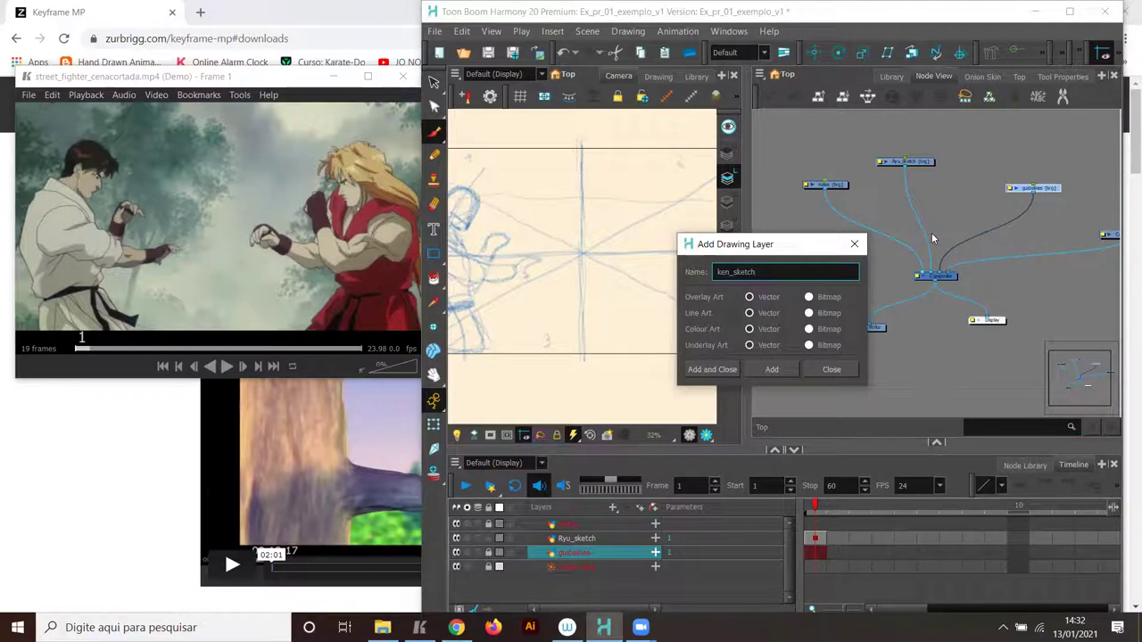
left_click(724, 369)
left_click_drag(986, 280, 933, 271)
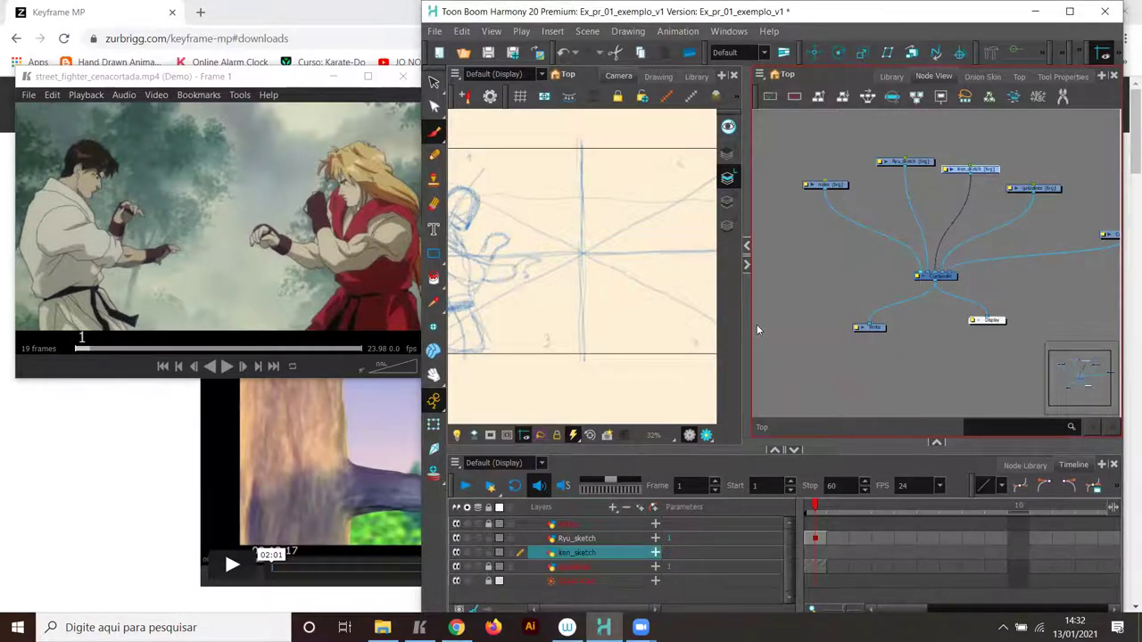
Widen the camera view and sketch Ken's head, torso, waist line, upper legs and centre line on the ken_sketch layer, facing Ryu.
left_click_drag(748, 321, 963, 314)
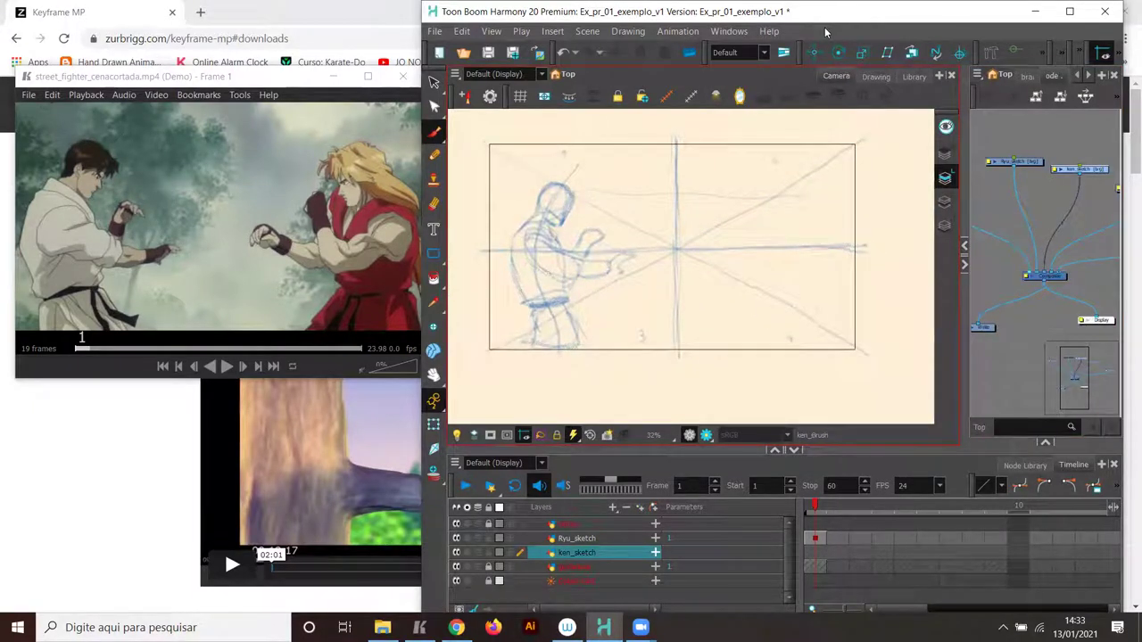
left_click_drag(809, 31, 824, 32)
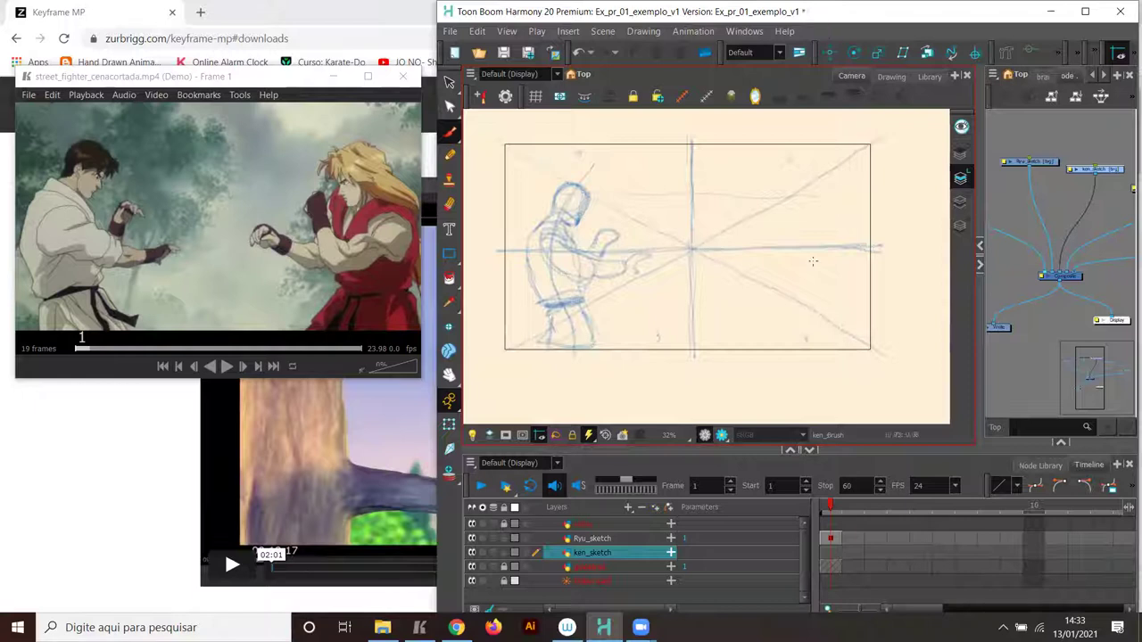
left_click(593, 553)
mouse_move(797, 189)
left_mouse_down()
mouse_move(820, 211)
mouse_move(805, 228)
mouse_move(787, 214)
mouse_move(803, 186)
mouse_move(819, 210)
mouse_move(803, 223)
mouse_move(787, 204)
mouse_move(806, 188)
mouse_move(820, 212)
mouse_move(791, 227)
mouse_move(823, 207)
mouse_move(794, 225)
left_mouse_up()
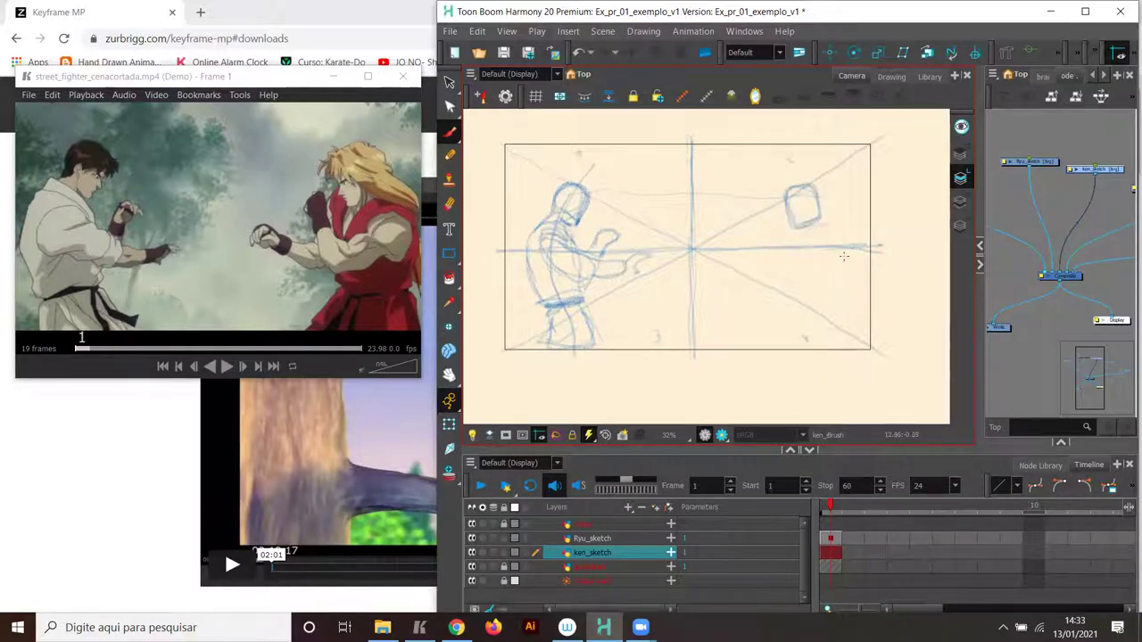
mouse_move(841, 260)
left_mouse_down()
mouse_move(809, 232)
mouse_move(797, 261)
mouse_move(838, 288)
mouse_move(838, 272)
mouse_move(788, 288)
left_mouse_up()
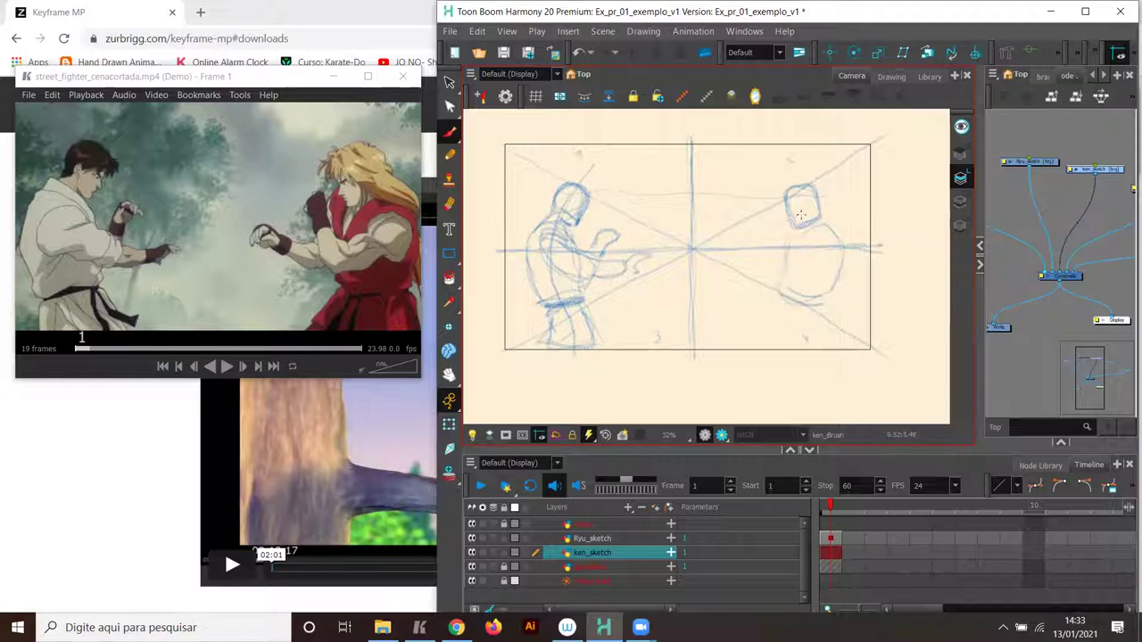
mouse_move(784, 258)
left_mouse_down()
mouse_move(782, 304)
mouse_move(834, 282)
mouse_move(828, 305)
mouse_move(791, 301)
mouse_move(825, 308)
left_mouse_up()
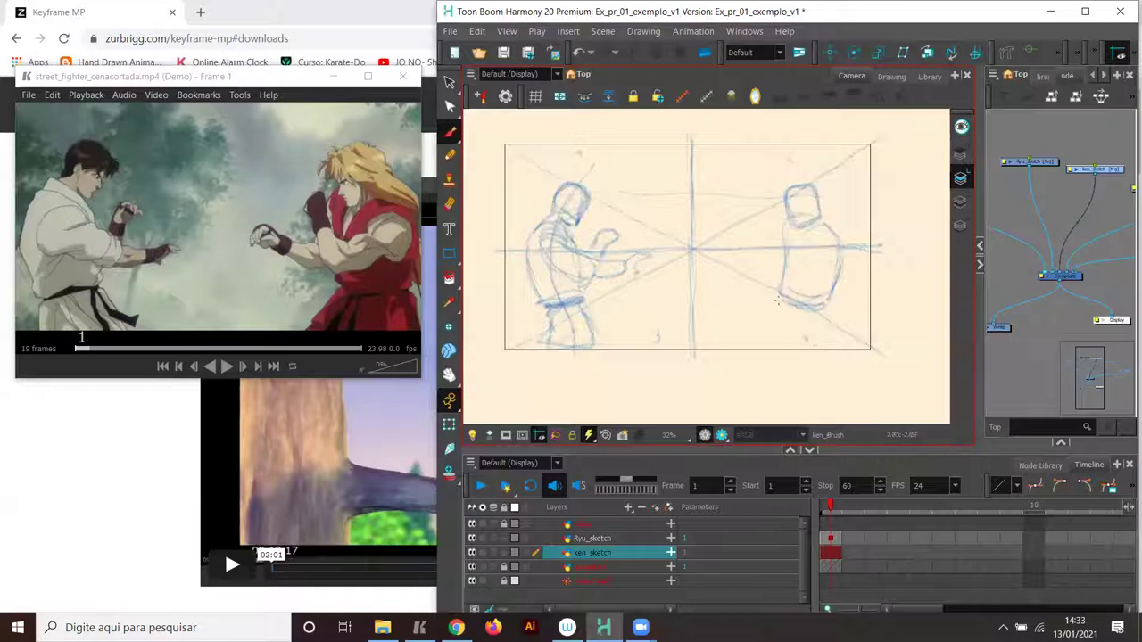
left_click_drag(779, 300, 763, 343)
left_click_drag(829, 311, 827, 343)
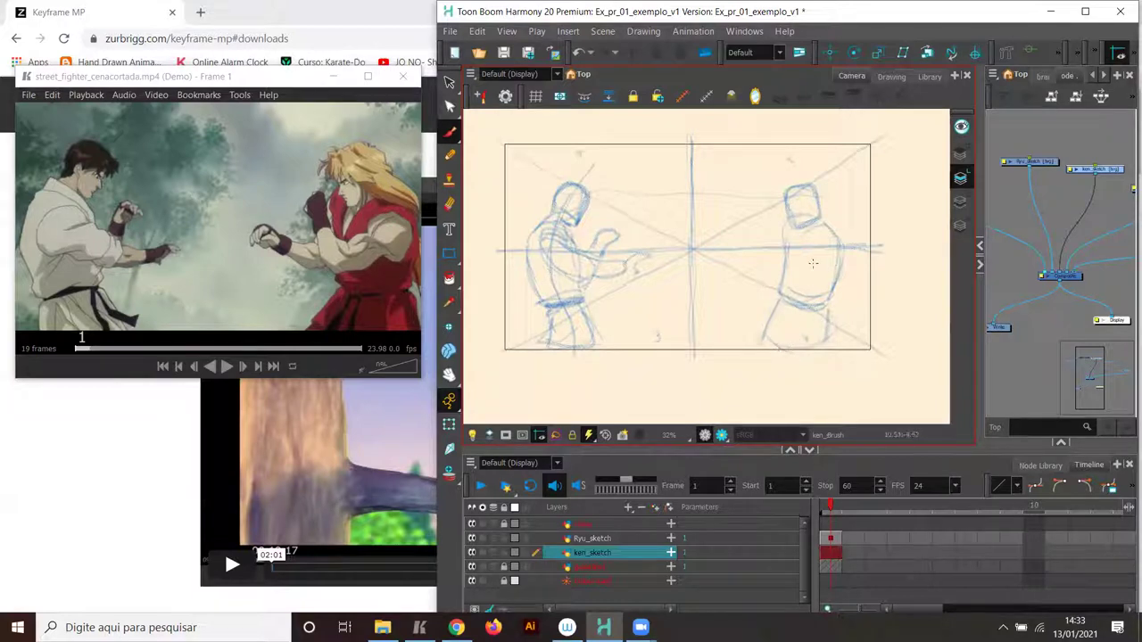
left_click_drag(808, 232, 784, 356)
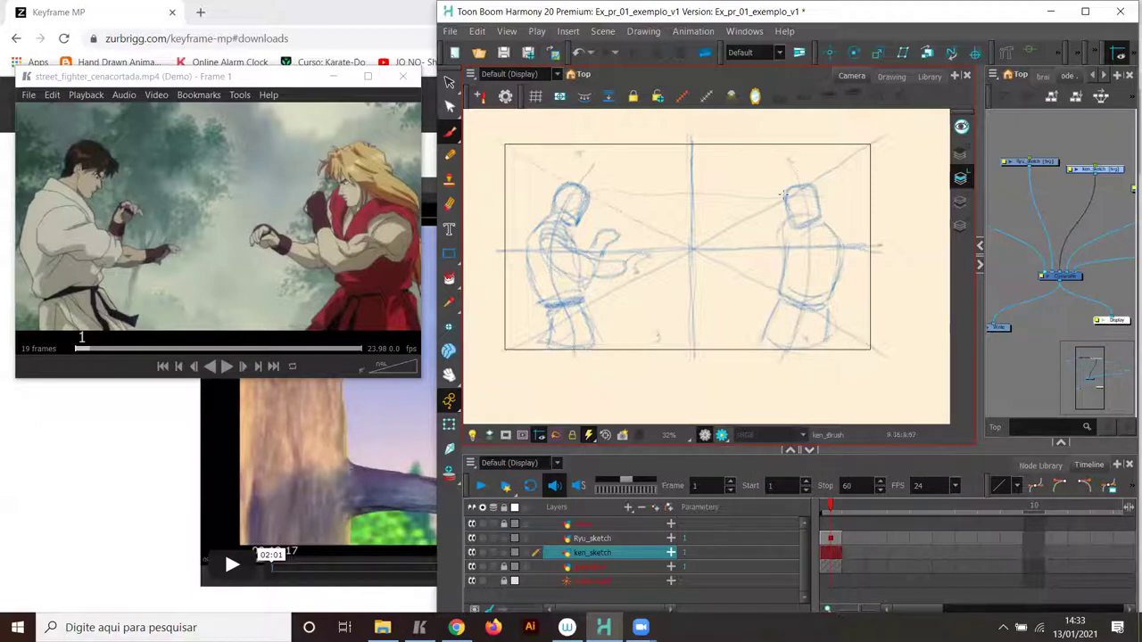
left_click_drag(793, 184, 817, 199)
Rough in Ken's extended arm with a round fist, his raised guard arm and his near shoulder.
left_click_drag(720, 267, 745, 271)
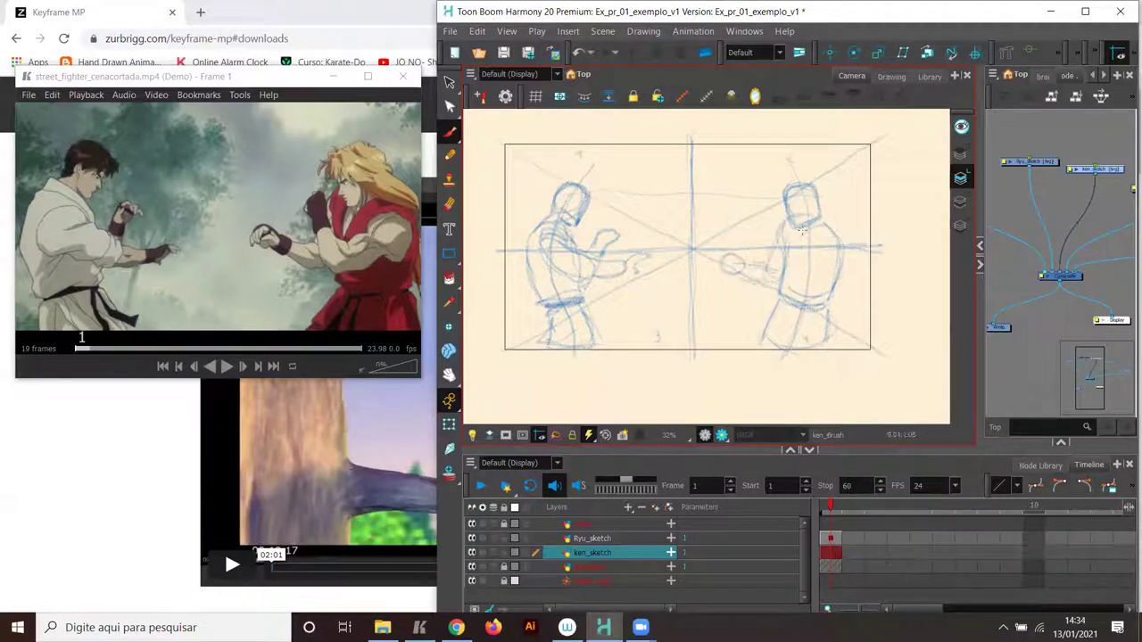
mouse_move(780, 269)
left_mouse_down()
mouse_move(768, 221)
mouse_move(784, 247)
left_mouse_up()
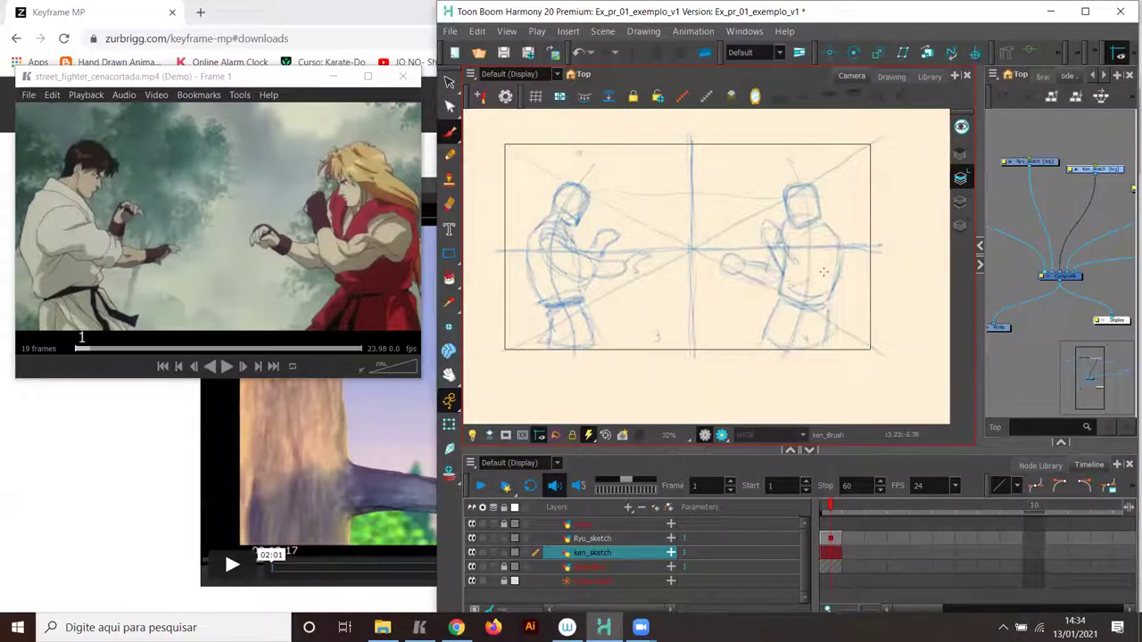
mouse_move(832, 239)
left_mouse_down()
mouse_move(809, 279)
mouse_move(820, 271)
mouse_move(793, 286)
left_mouse_up()
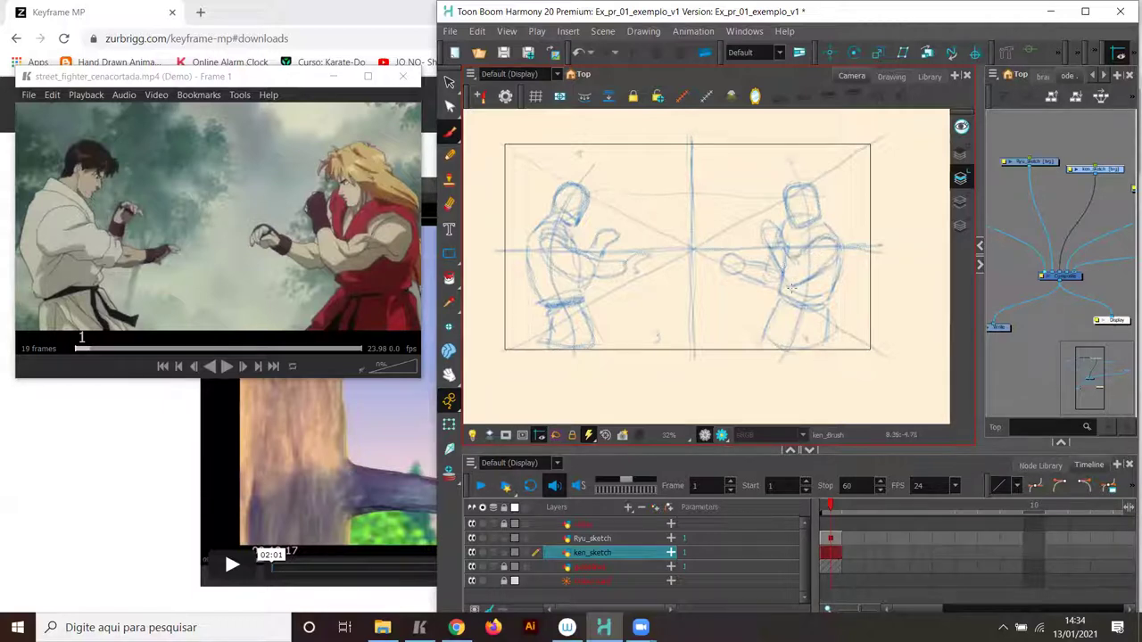
mouse_move(781, 254)
left_mouse_down()
mouse_move(796, 270)
mouse_move(782, 269)
mouse_move(774, 237)
left_mouse_up()
Set the Soft Eraser's maximum size to 47.2 and erase the overlapping lines around Ken's raised arm.
left_click(450, 205)
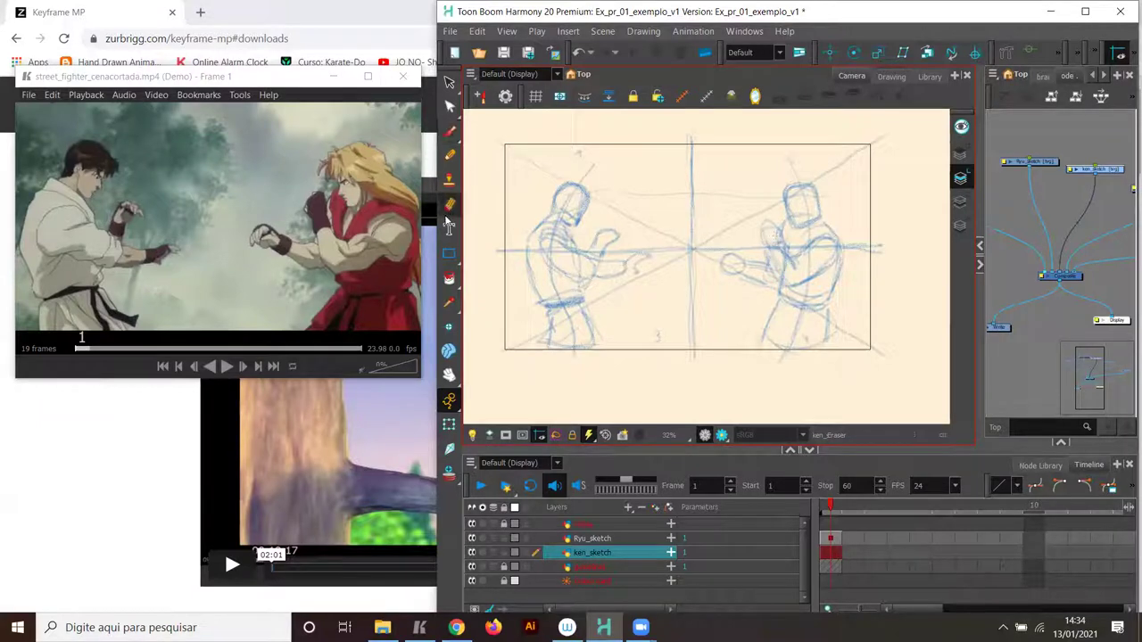
left_click_drag(980, 222, 847, 238)
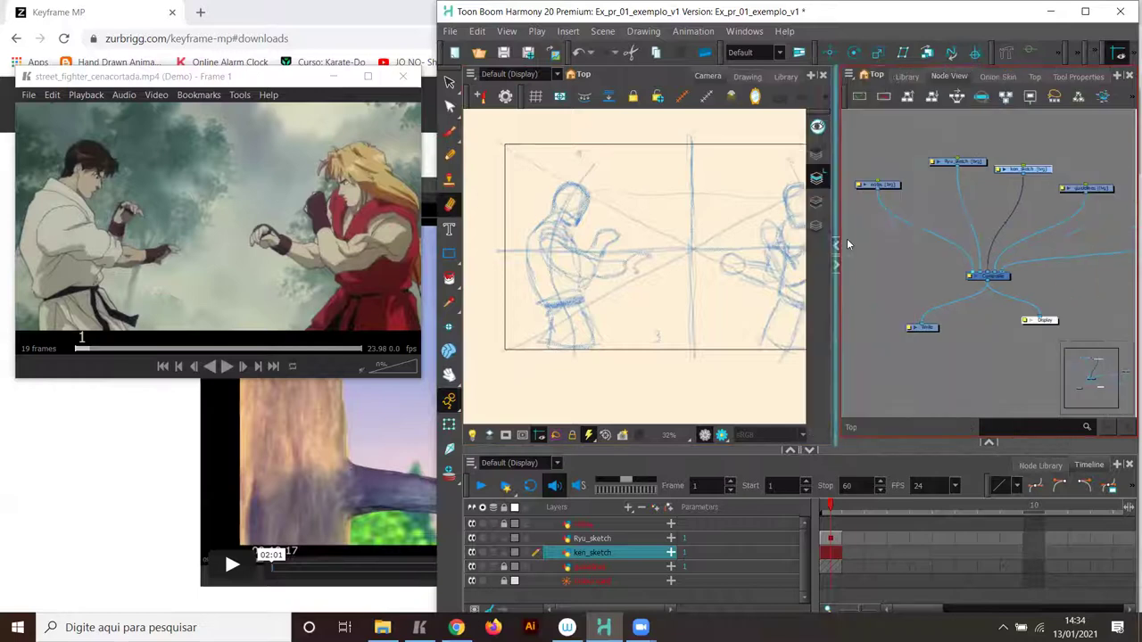
left_click(1077, 77)
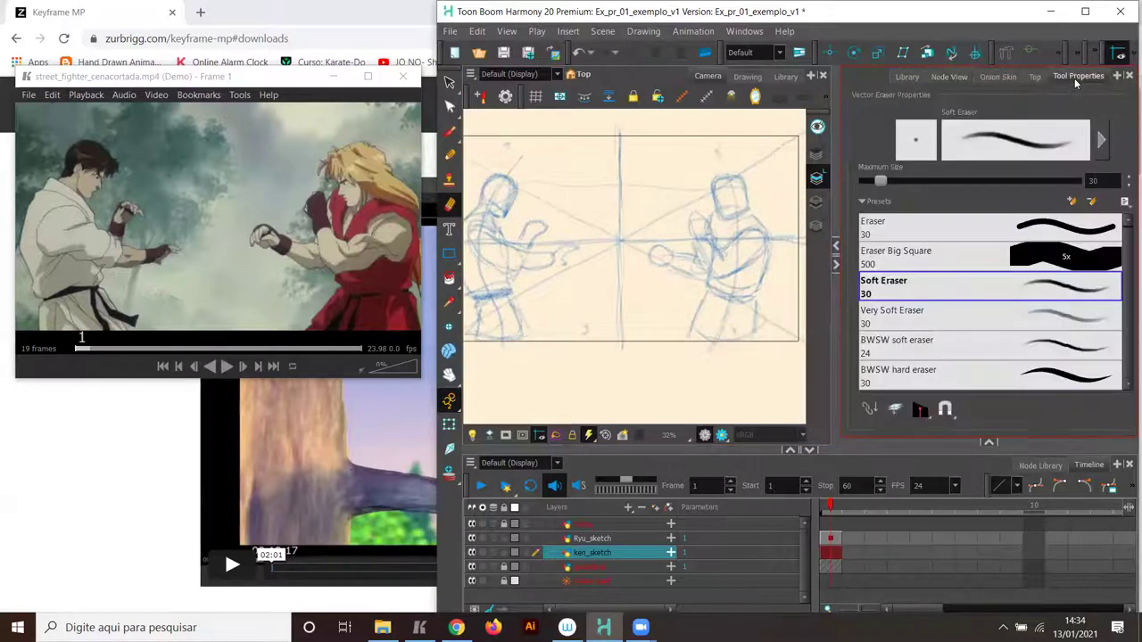
left_click(892, 179)
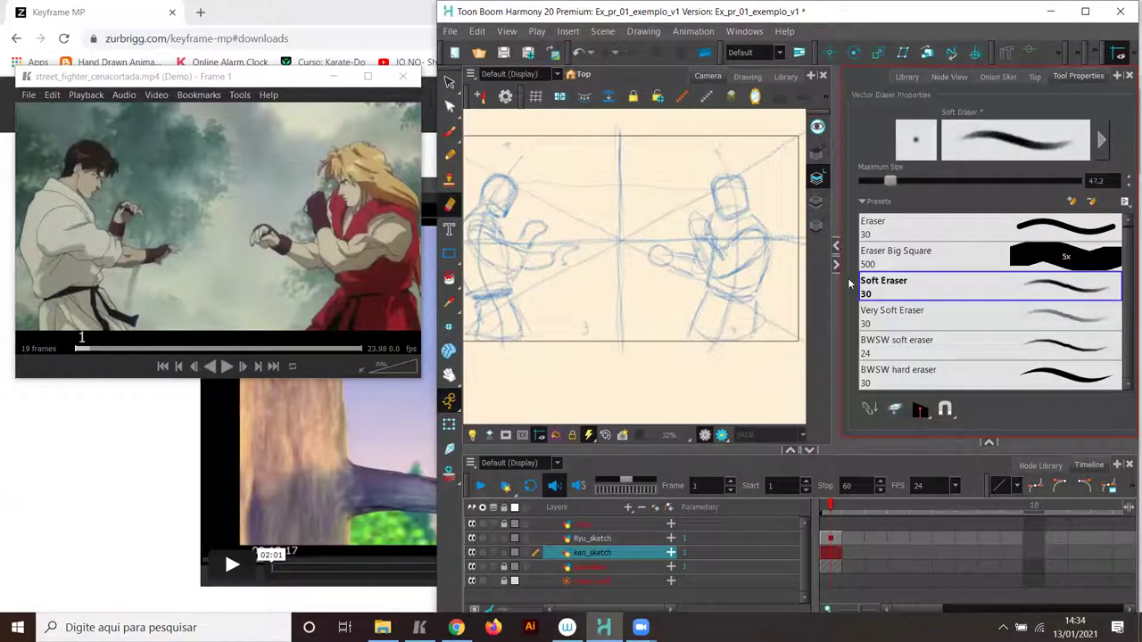
left_click_drag(831, 286, 977, 246)
mouse_move(785, 252)
left_mouse_down()
mouse_move(783, 268)
mouse_move(770, 247)
mouse_move(780, 272)
mouse_move(796, 234)
mouse_move(776, 237)
left_mouse_up()
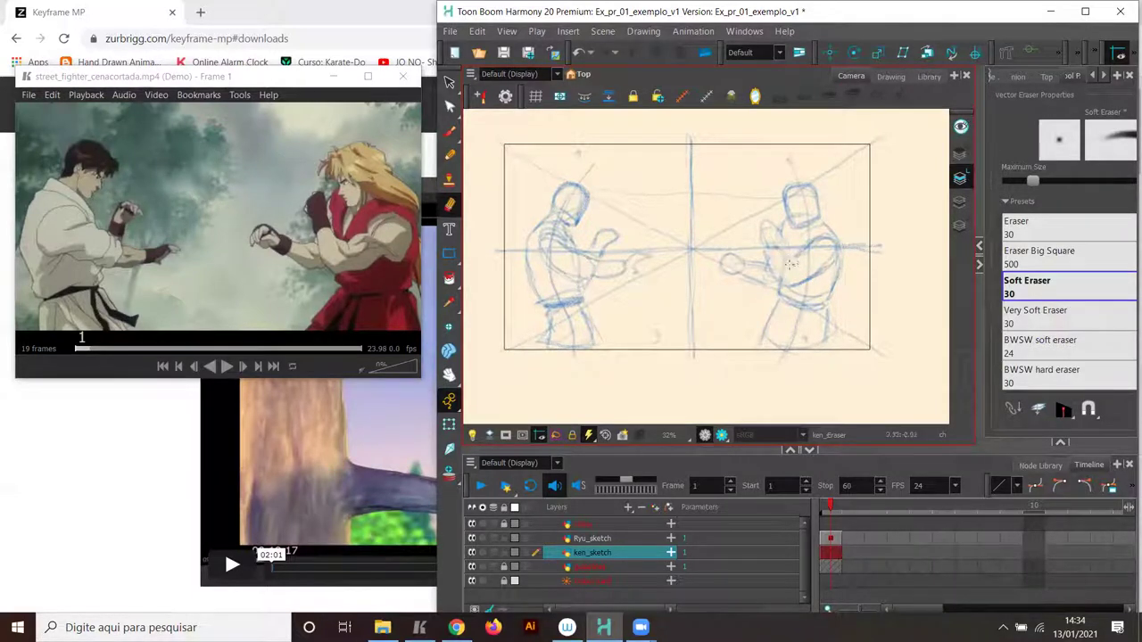
Redraw Ken's raised forearm and fist with the Soft Pastel brush.
key("alt+b")
mouse_move(776, 241)
left_mouse_down()
mouse_move(797, 270)
mouse_move(782, 284)
left_mouse_up()
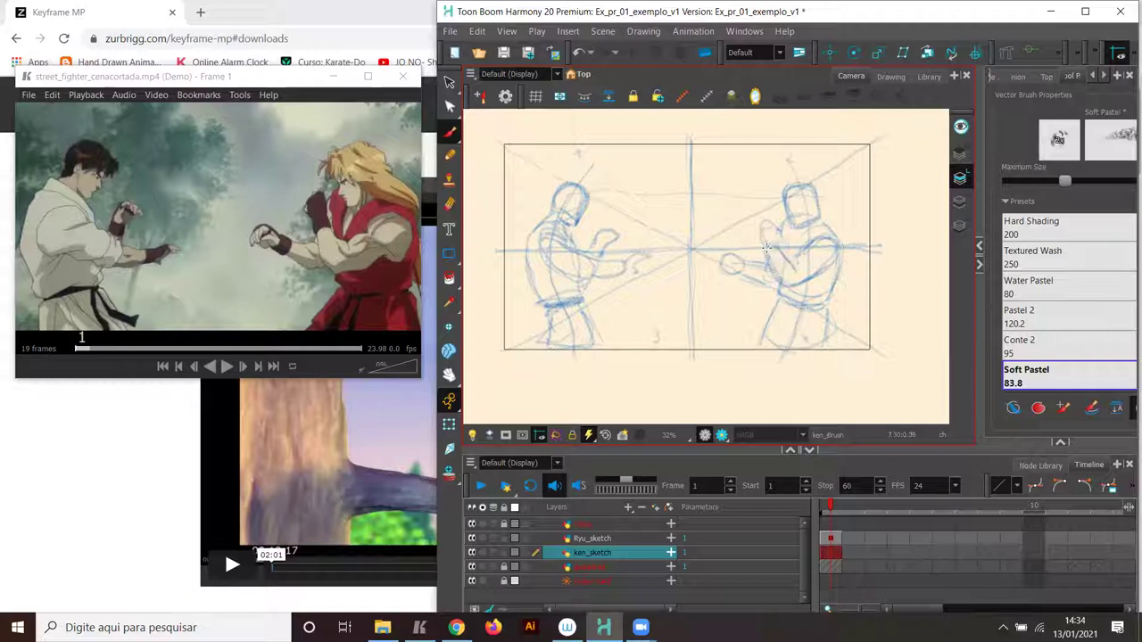
mouse_move(774, 242)
left_mouse_down()
mouse_move(767, 223)
mouse_move(764, 251)
mouse_move(775, 231)
left_mouse_up()
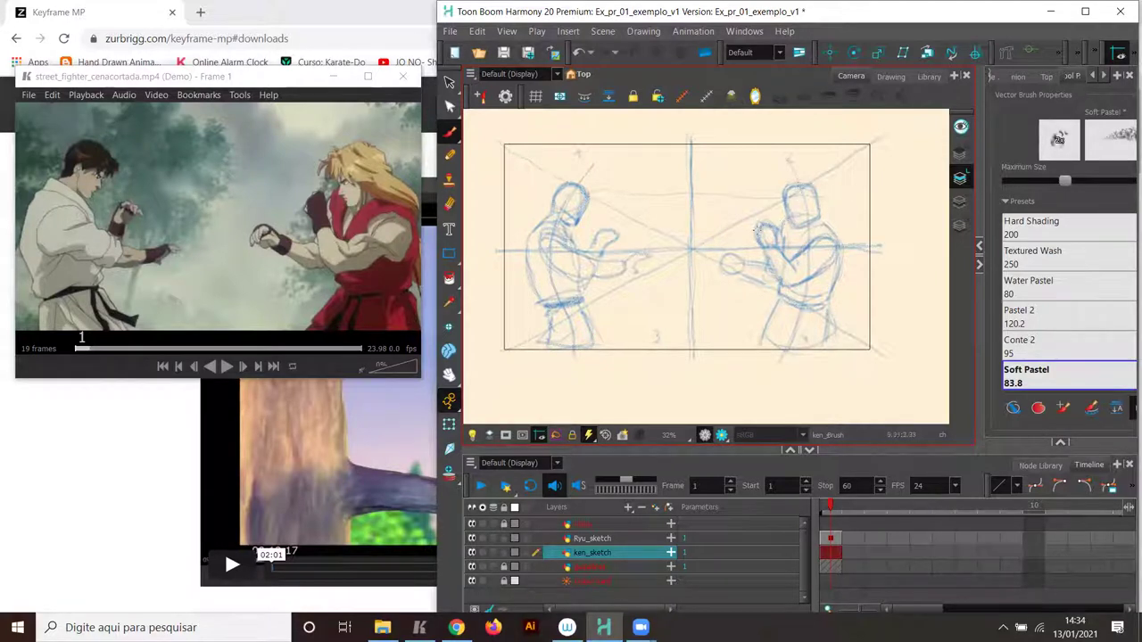
Darken Ken's raised and extended fists with the Soft Pastel brush and hide the guidelines layer.
left_click_drag(794, 230, 784, 201)
left_click(472, 581)
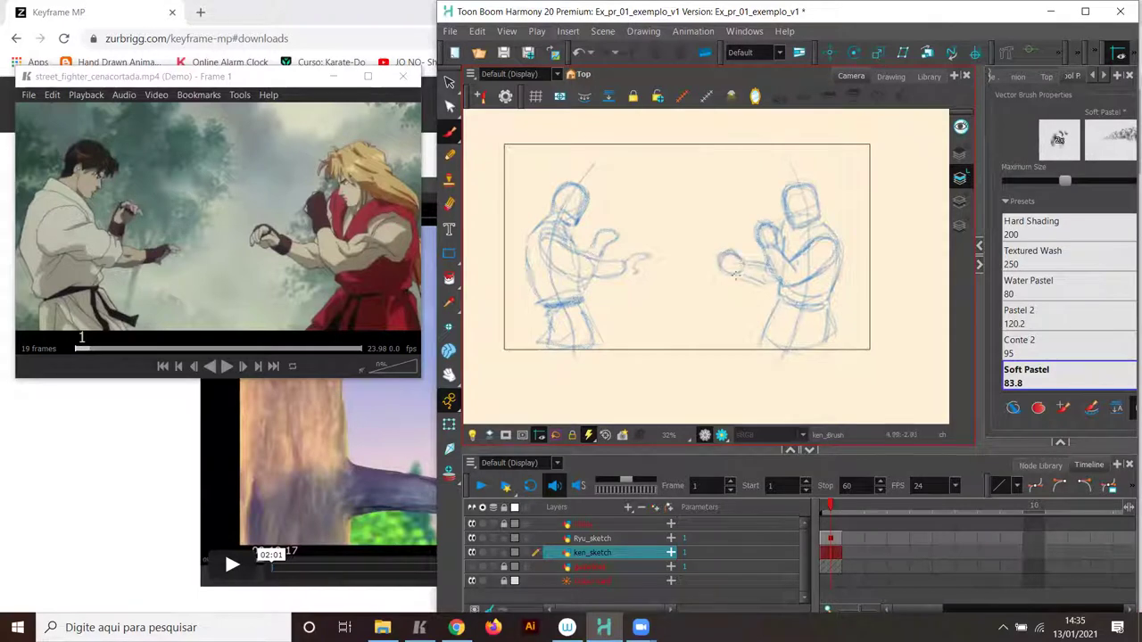
left_click_drag(732, 271, 742, 261)
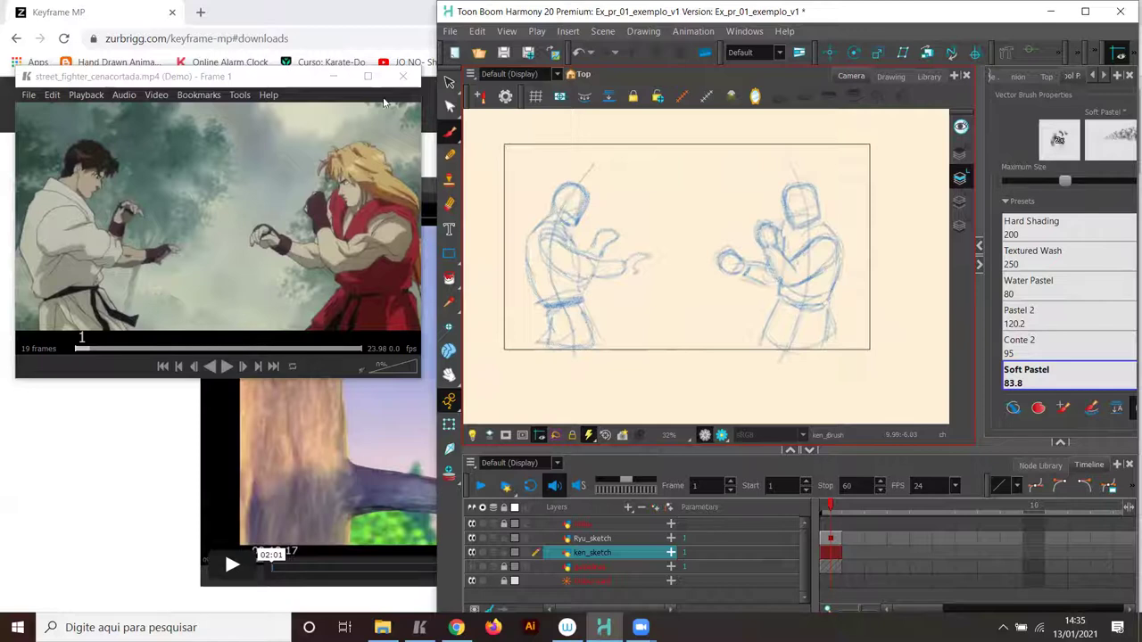
left_click_drag(301, 87, 312, 84)
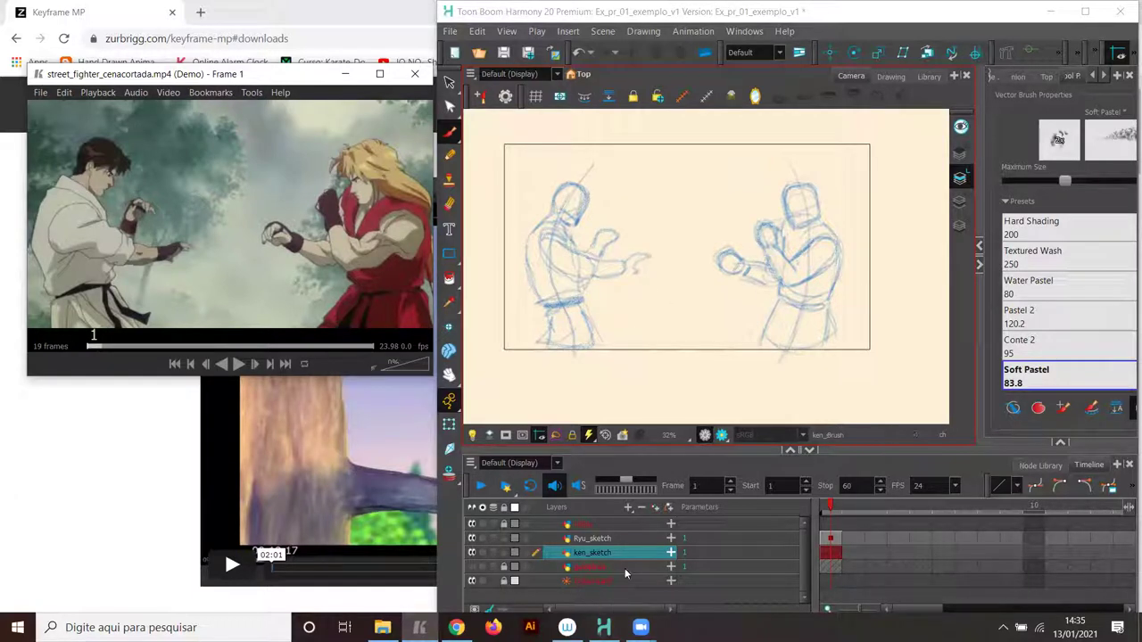
Move the ken_sketch pivot from the frame centre onto Ken's torso with the Translate tool.
left_click(451, 428)
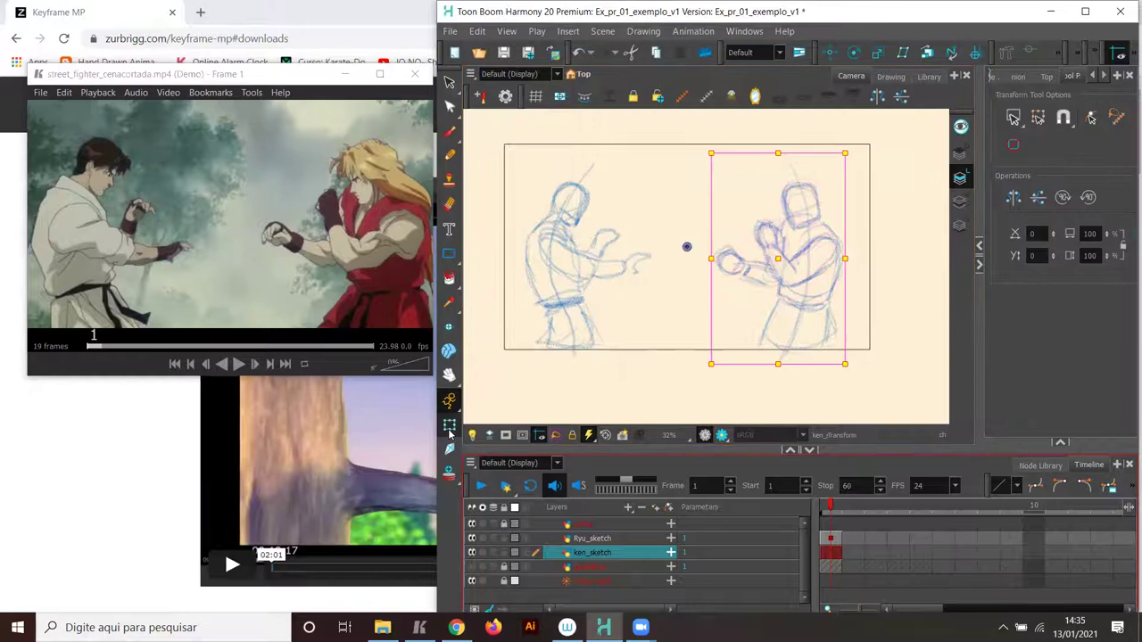
left_click(829, 52)
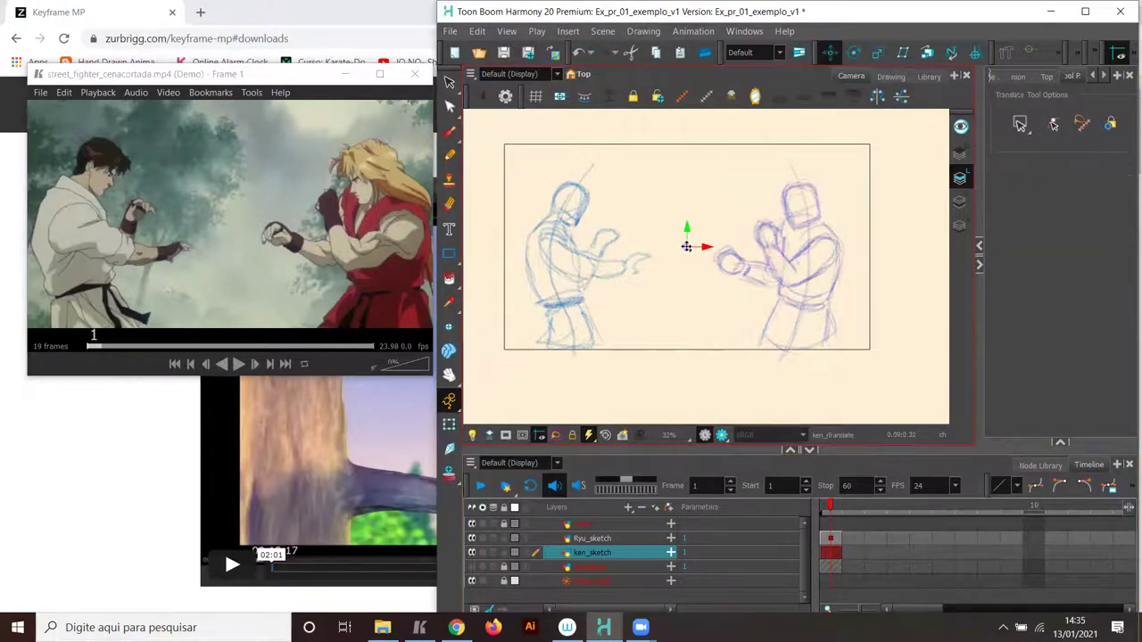
mouse_move(686, 247)
left_mouse_down()
mouse_move(799, 245)
mouse_move(804, 259)
left_mouse_up()
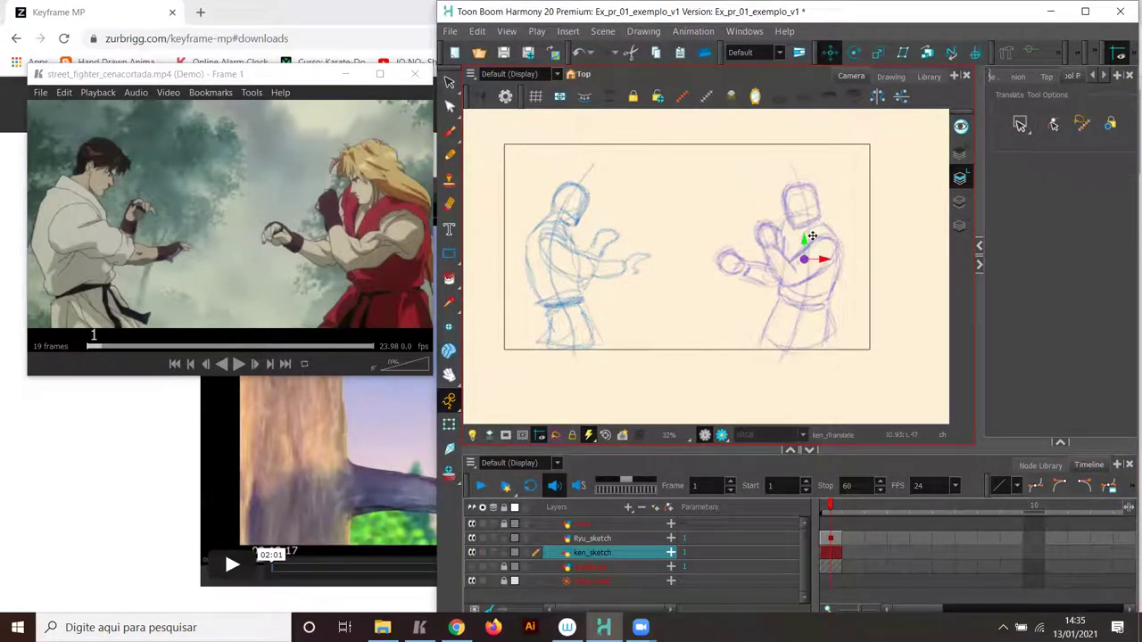
left_click(829, 52)
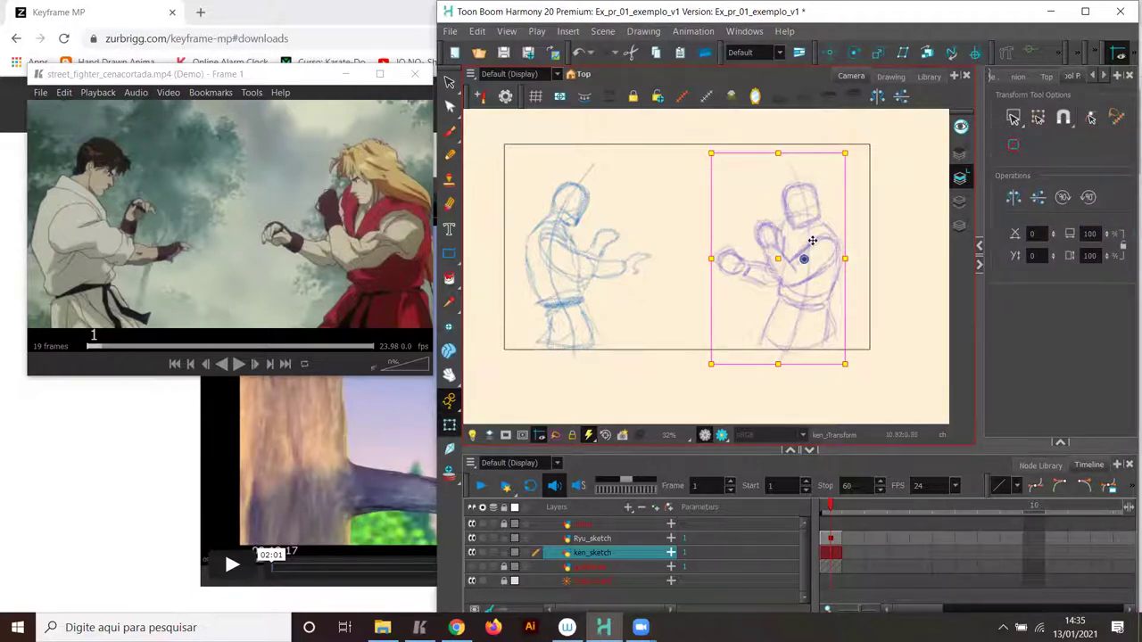
Reposition the Ken and Ryu sketches slightly closer together within the camera frame.
left_click_drag(806, 241, 798, 238)
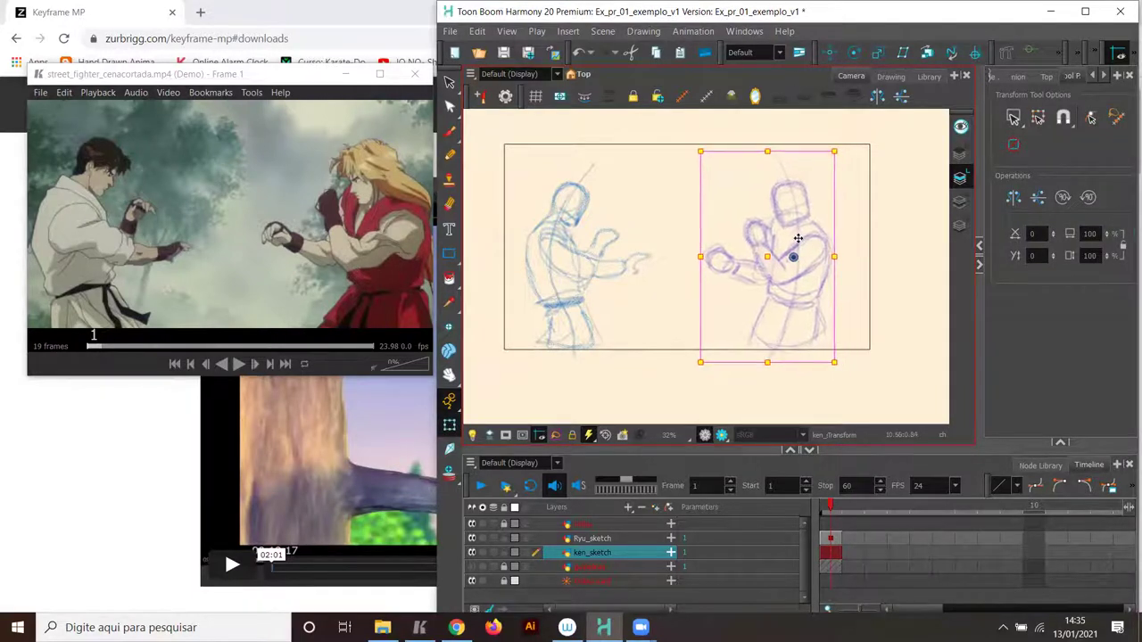
left_click(605, 540)
mouse_move(606, 265)
left_mouse_down()
mouse_move(622, 265)
mouse_move(603, 267)
left_mouse_up()
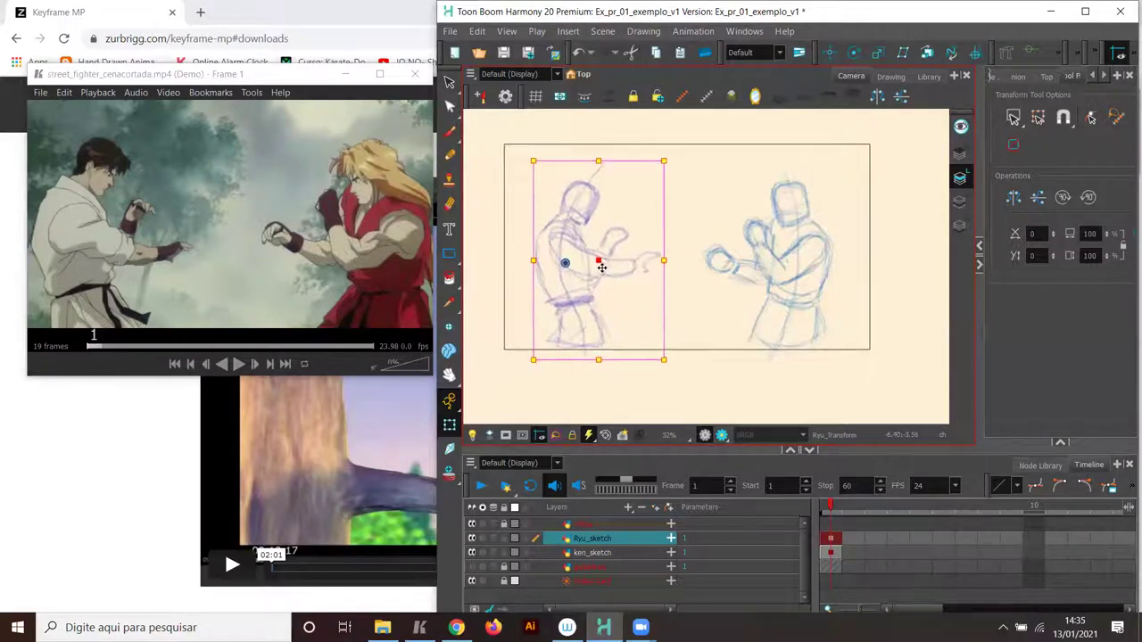
left_click(592, 552)
left_click_drag(801, 279, 809, 279)
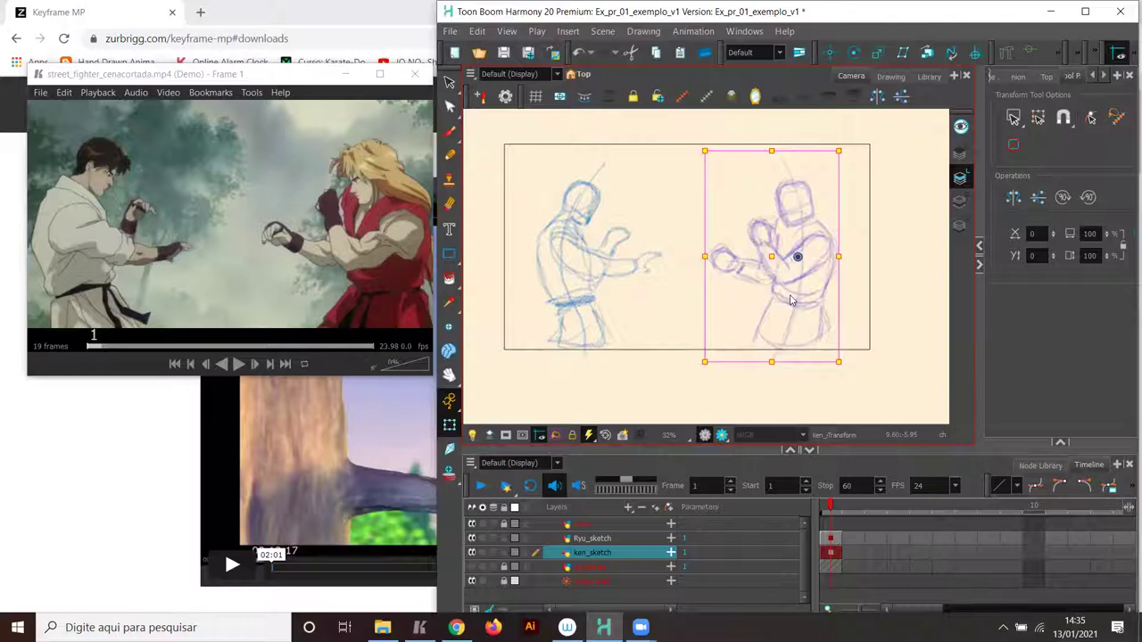
left_click(611, 540)
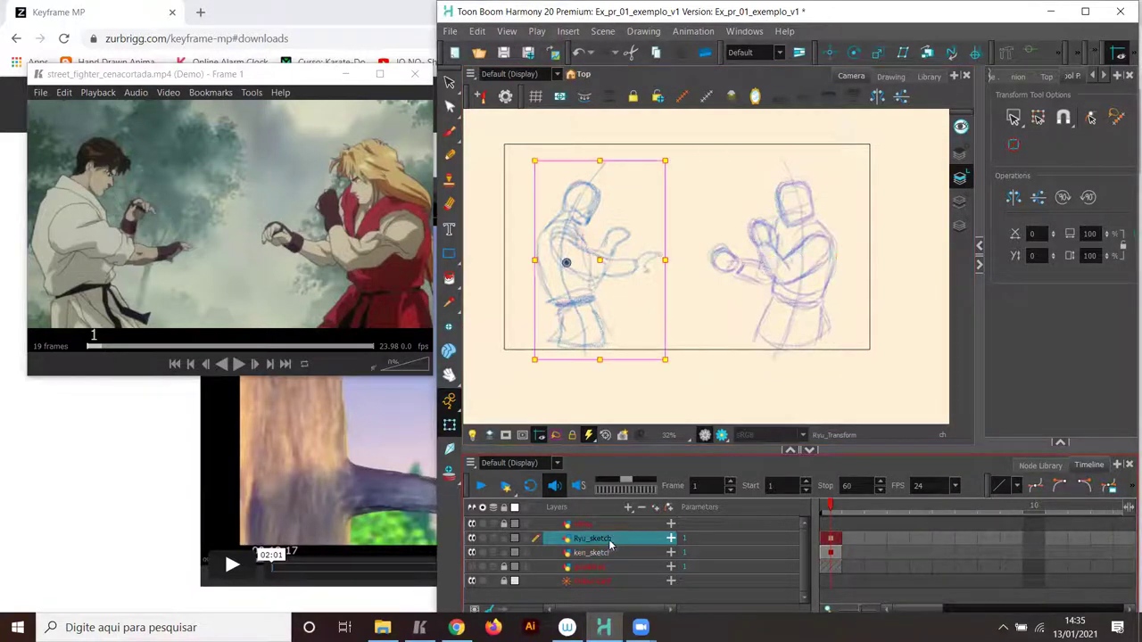
Cut out Ken's head on ken_sketch with the Cutter in lasso mode and shift it slightly down towards Ryu.
left_click(606, 554)
left_click(451, 134)
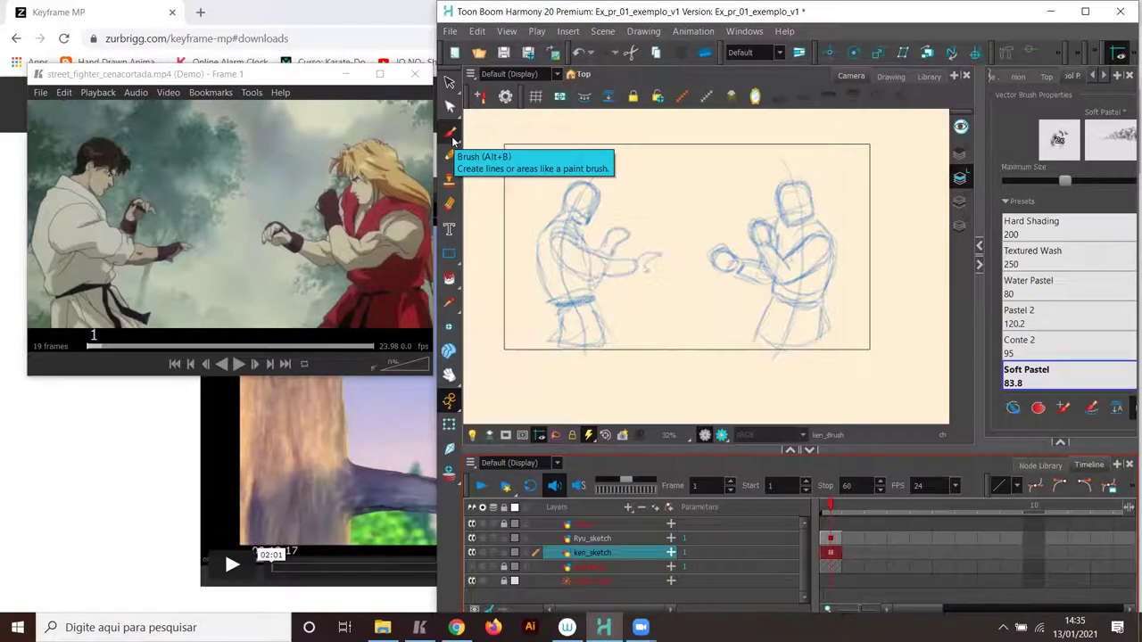
left_click(449, 82)
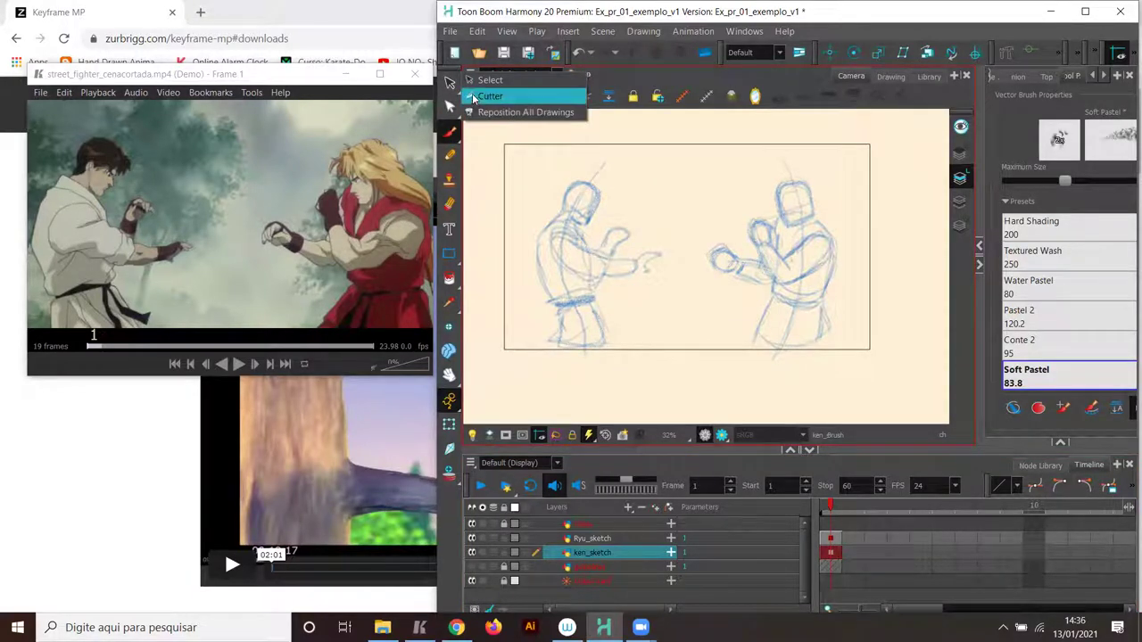
left_click(474, 98)
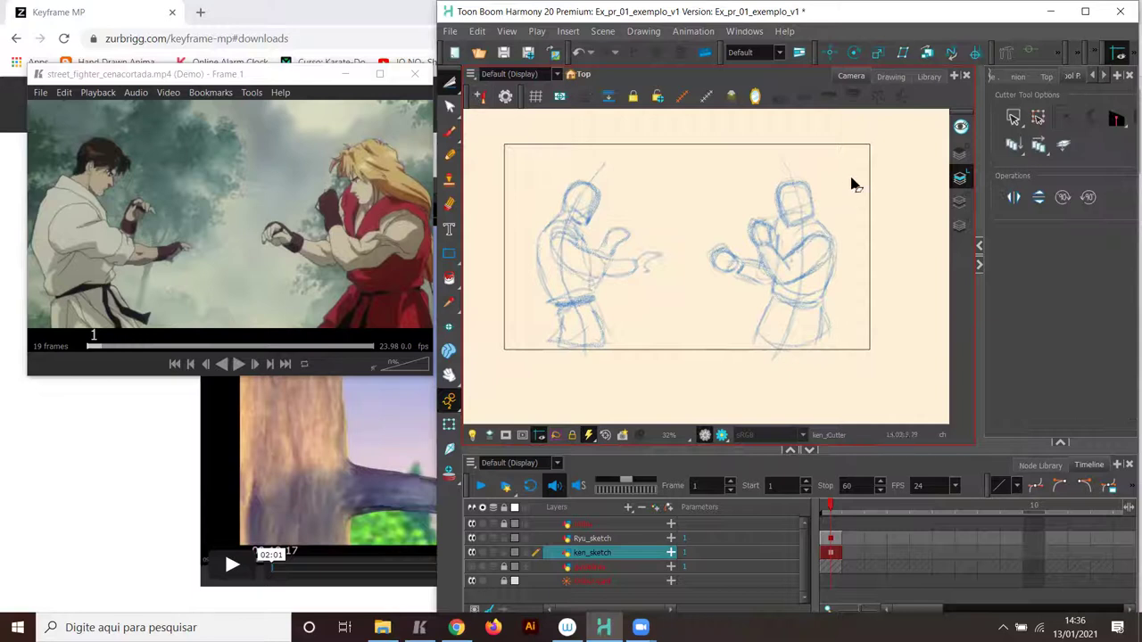
left_click(1020, 122)
left_click(1030, 153)
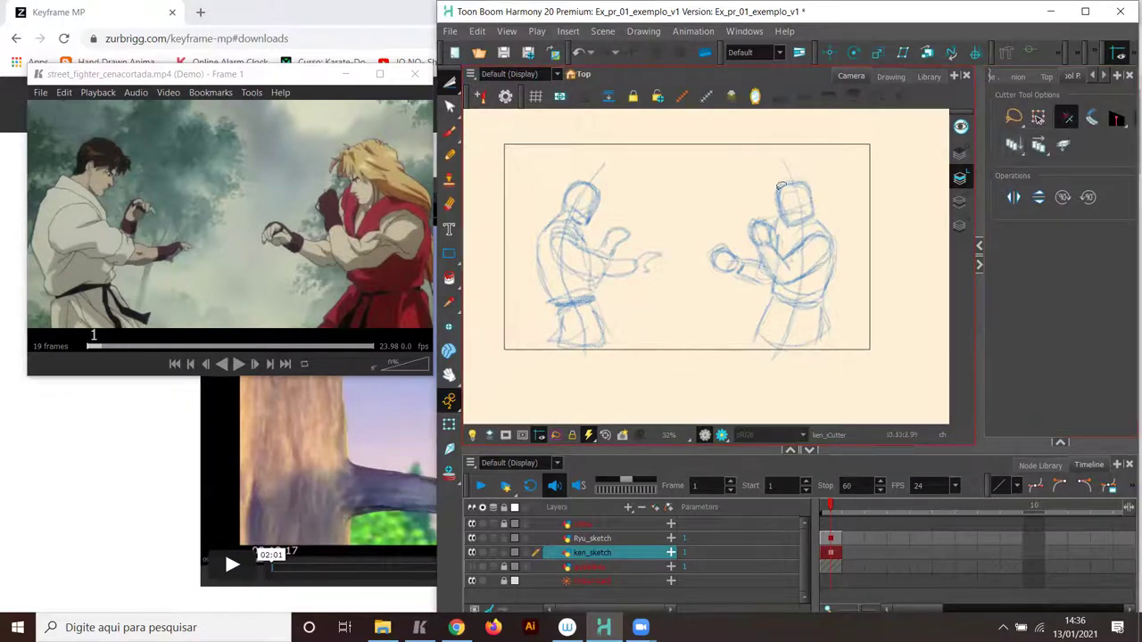
mouse_move(797, 203)
left_mouse_down()
mouse_move(823, 212)
mouse_move(798, 228)
mouse_move(772, 192)
mouse_move(820, 189)
mouse_move(803, 198)
left_mouse_up()
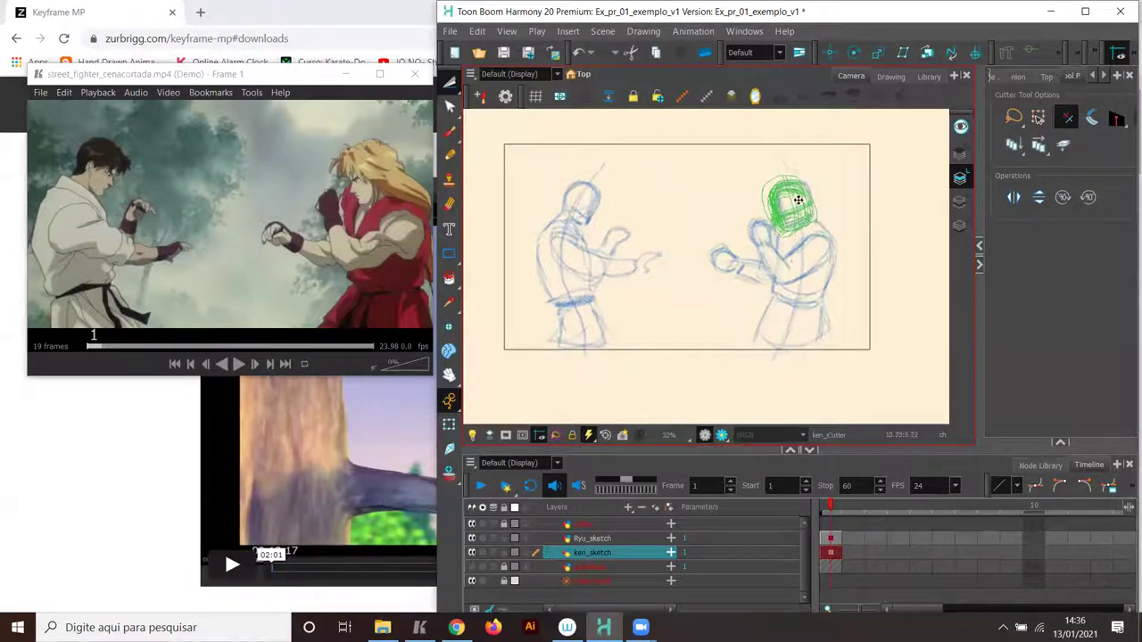
left_click(844, 183)
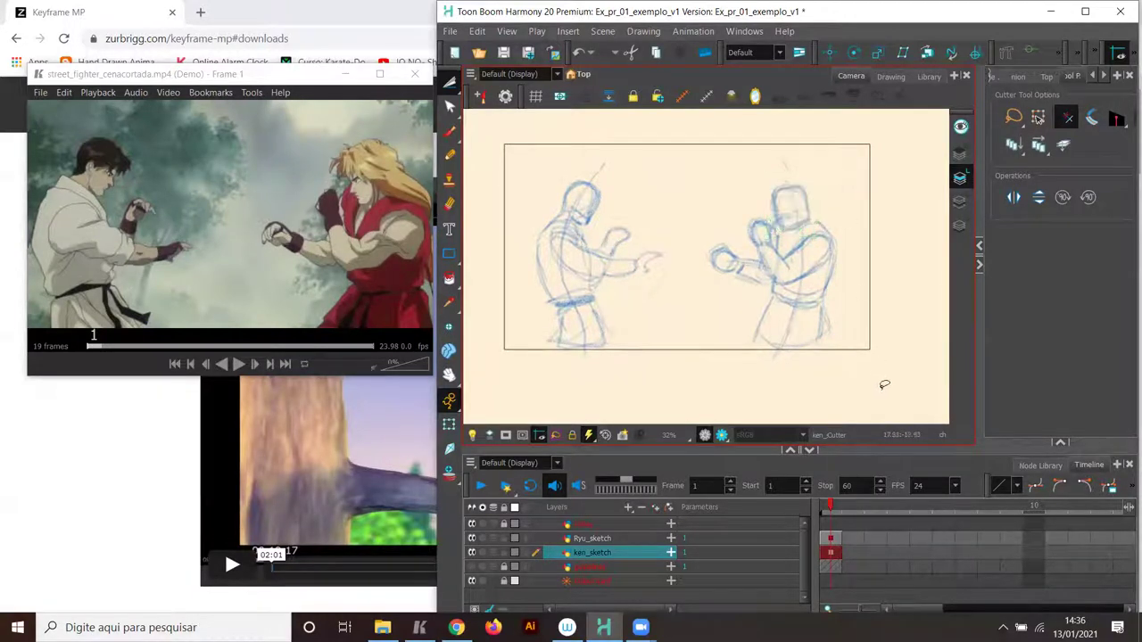
mouse_move(816, 218)
left_mouse_down()
mouse_move(788, 233)
mouse_move(764, 189)
mouse_move(821, 211)
left_mouse_up()
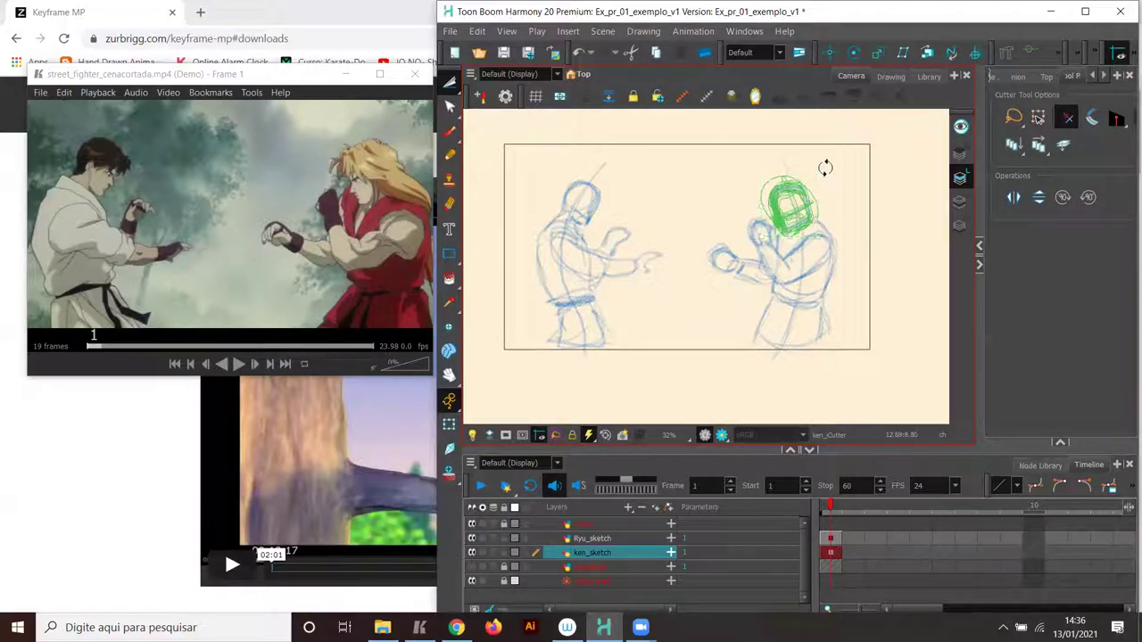
key("Delete")
key("ctrl+z")
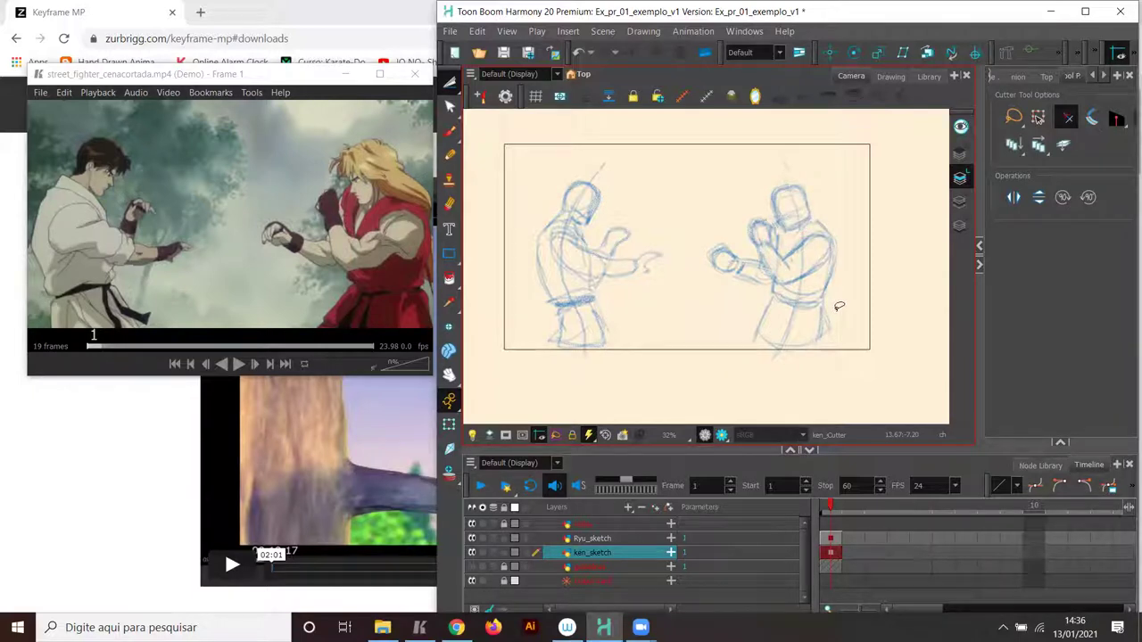
Strengthen the outline of Ken's extended fist with the Soft Pastel brush.
left_click(450, 132)
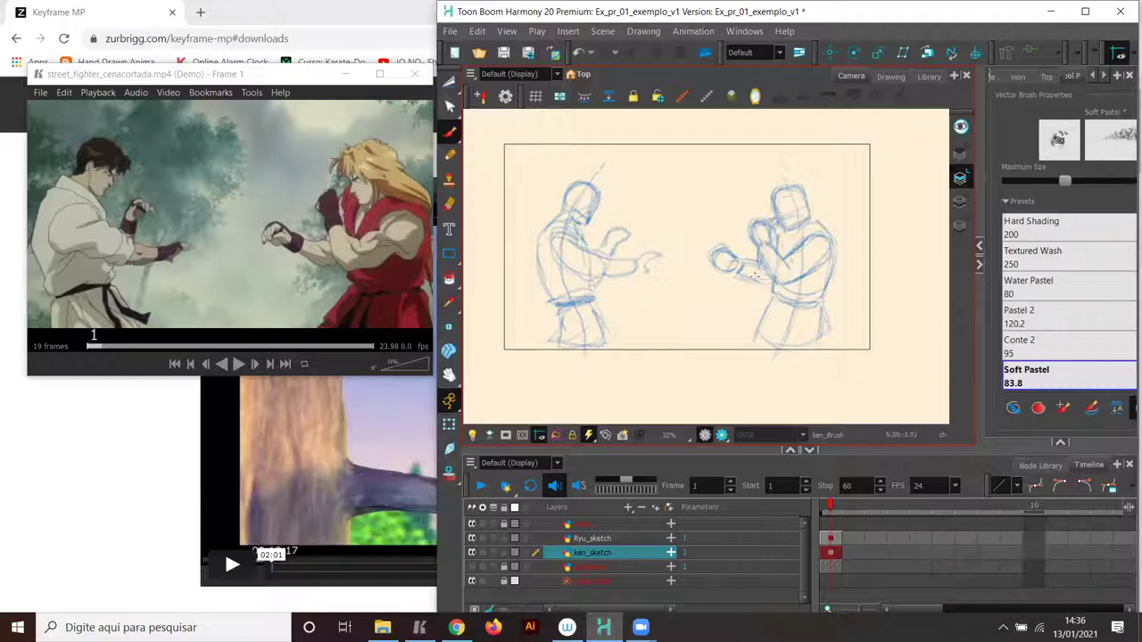
left_click_drag(730, 247, 744, 259)
Cut out Ryu's extended arm on Ryu_sketch with the lasso Cutter and tilt it slightly lower.
left_click(630, 538)
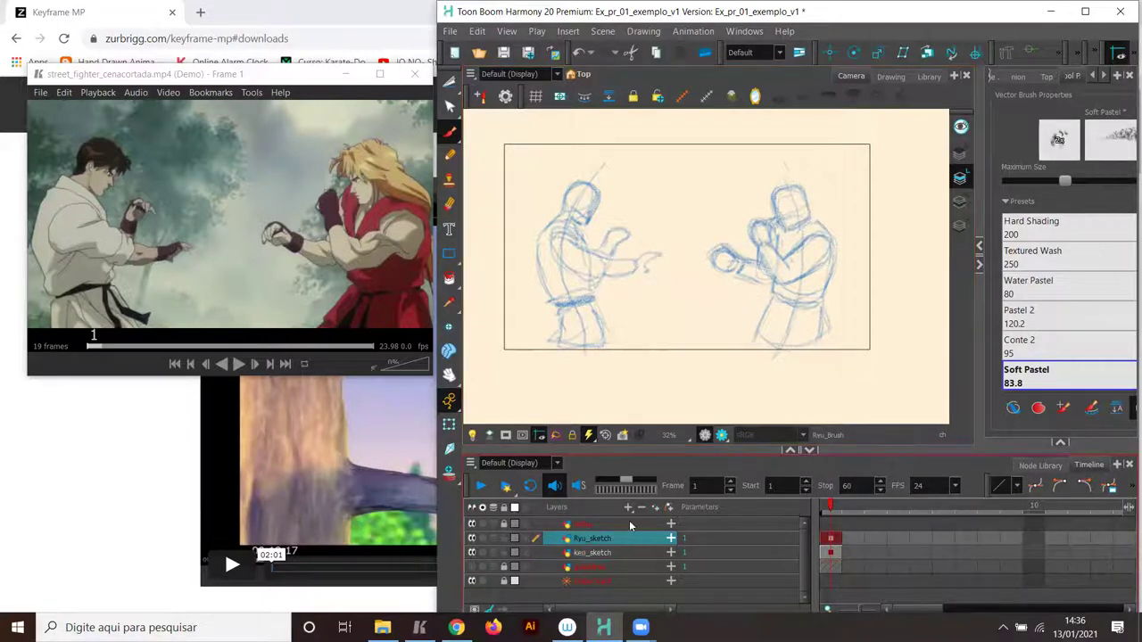
key("alt+t")
mouse_move(671, 257)
left_mouse_down()
mouse_move(649, 281)
mouse_move(589, 278)
mouse_move(551, 255)
mouse_move(551, 228)
mouse_move(624, 249)
mouse_move(668, 234)
mouse_move(661, 260)
mouse_move(687, 229)
left_mouse_up()
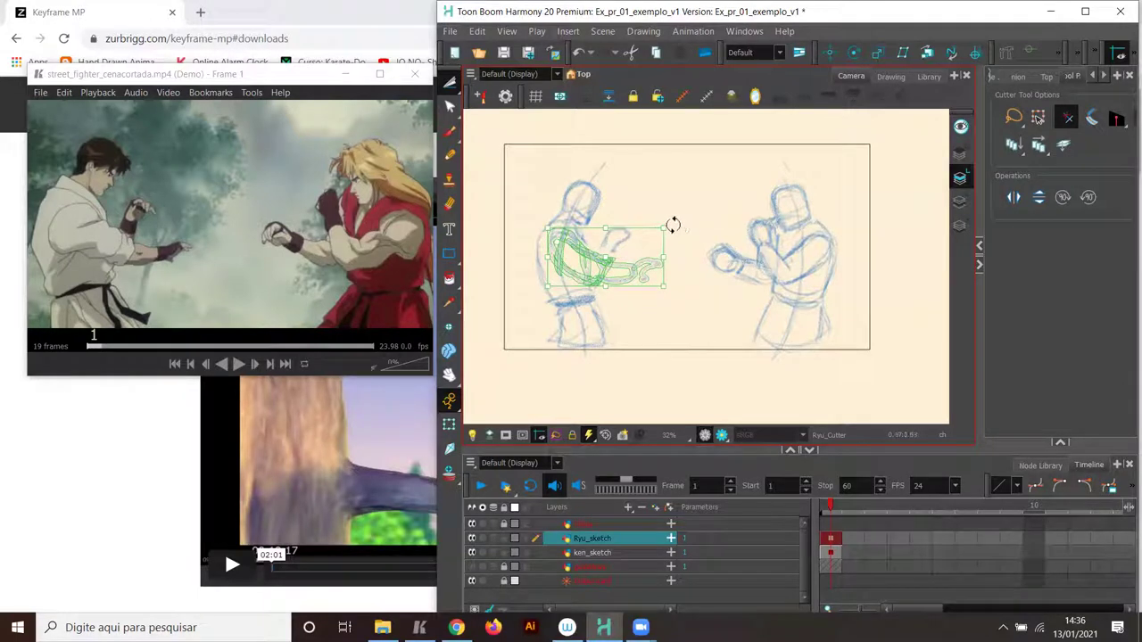
key("Delete")
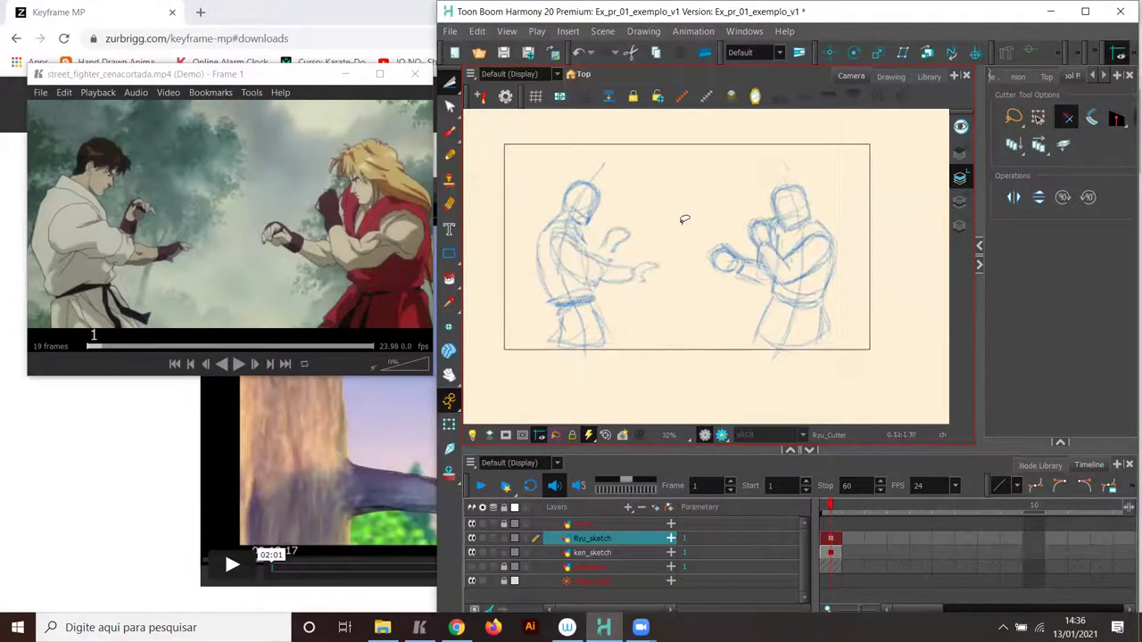
Redraw Ryu's raised forearm with the Soft Pastel brush and reinforce both fighters' trouser outlines on their own layers.
left_click(450, 132)
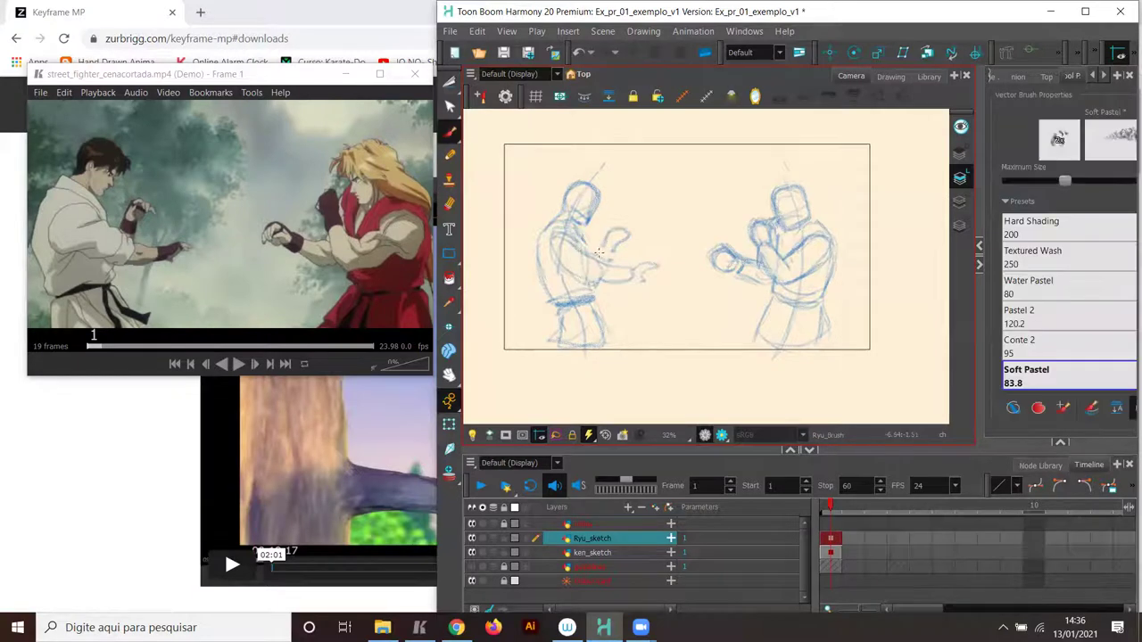
left_click_drag(616, 252, 610, 265)
left_click(614, 552)
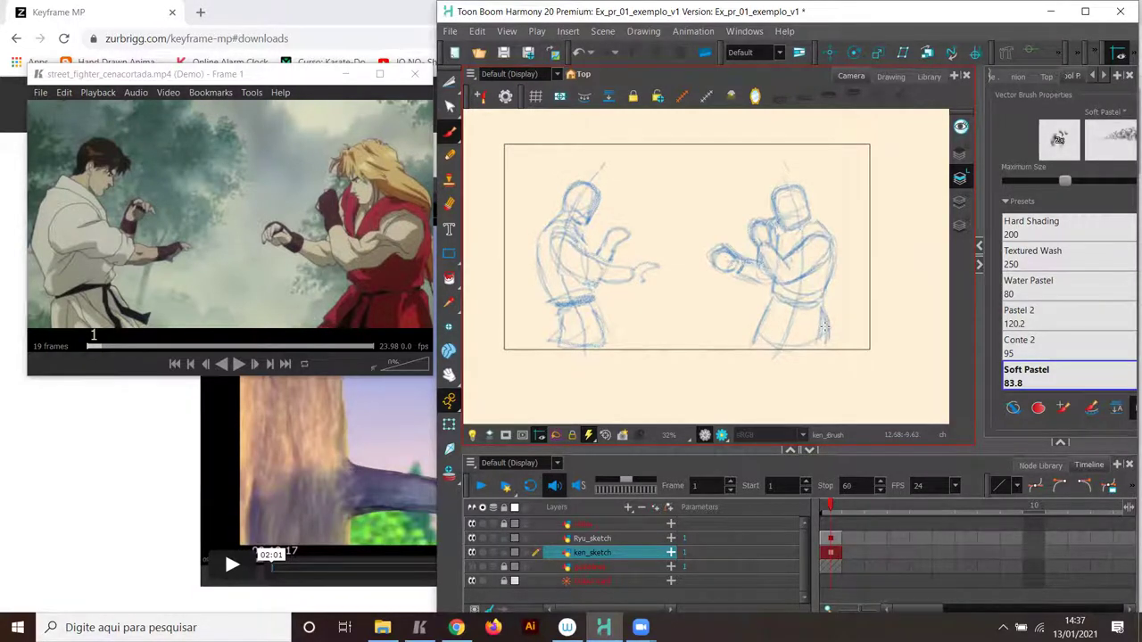
left_click(591, 539)
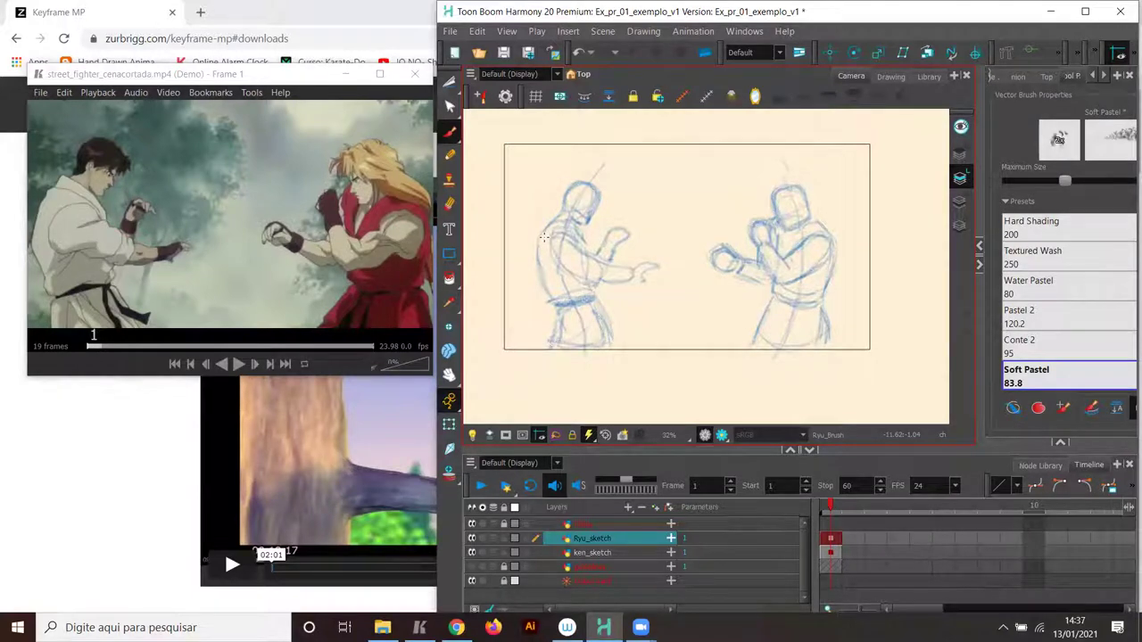
Step the reference clip back and forth through frames 1 to 9 to compare the punch poses, stopping on frame 8.
left_click(164, 78)
left_click_drag(163, 78, 156, 75)
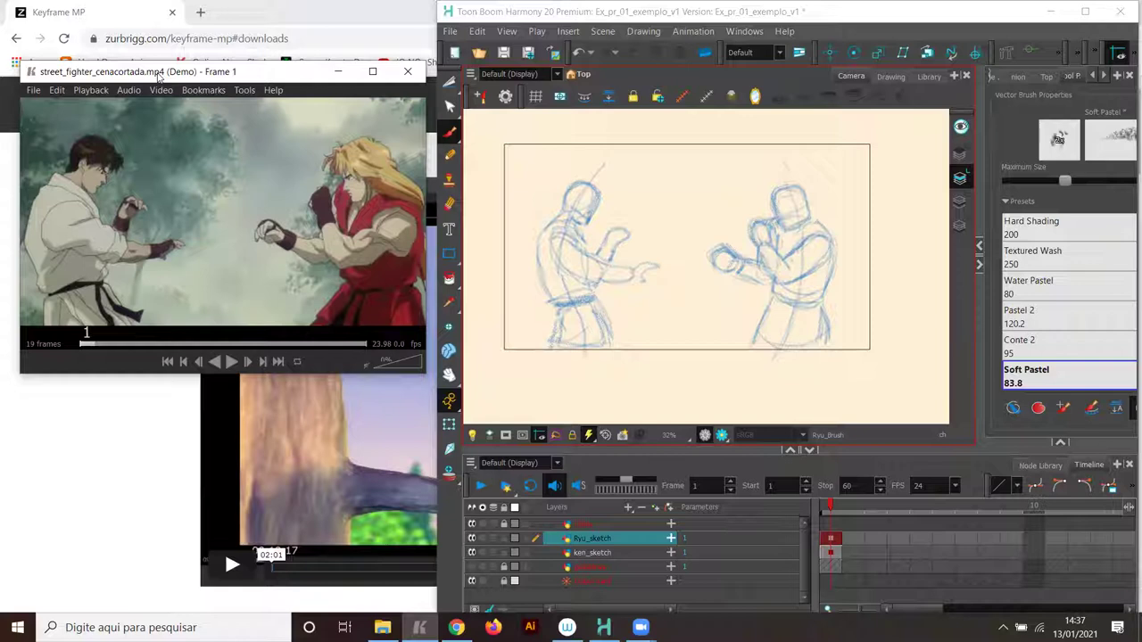
key("Right")
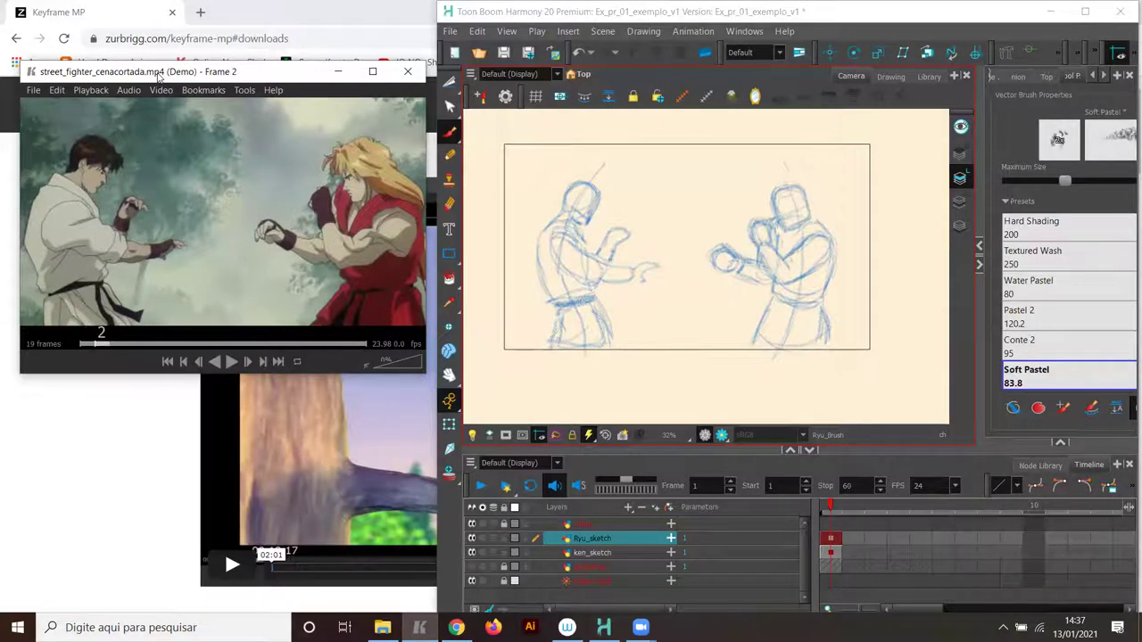
key("Right")
key("Right")
key("Right")
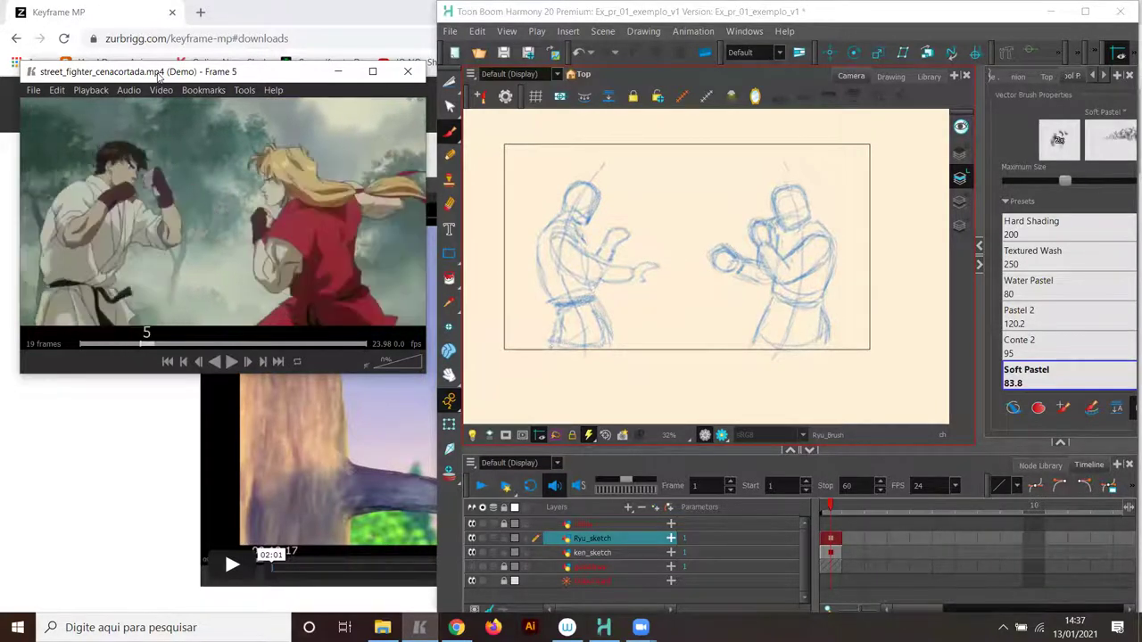
key("Right")
key("Right")
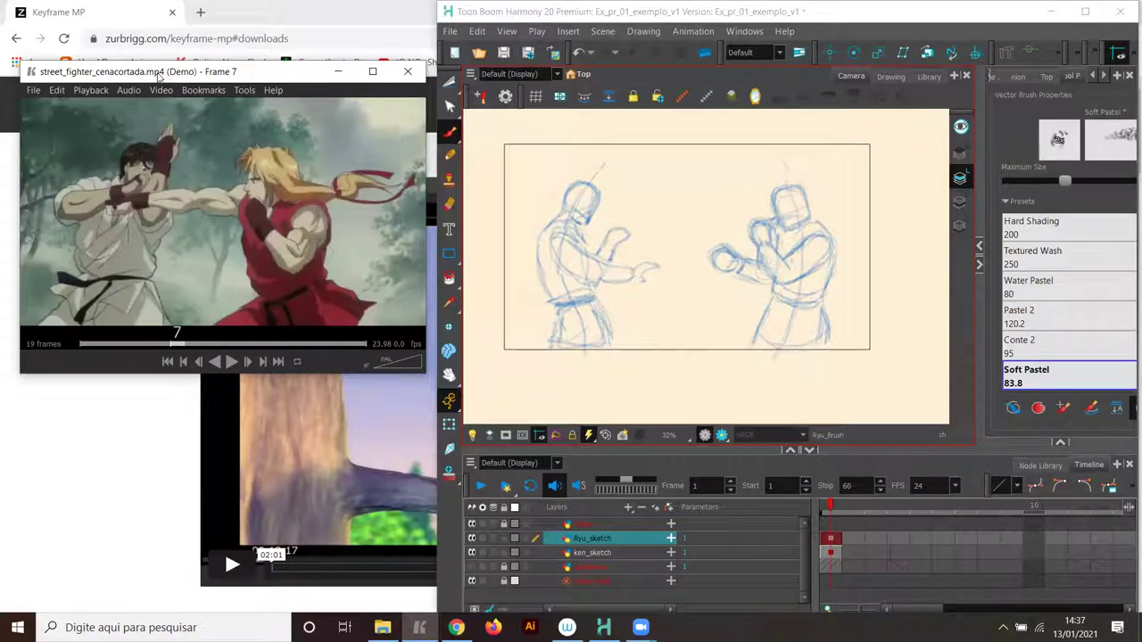
key("Left")
key("Left")
key("Left")
key("Right")
key("Right")
key("Right")
key("Left")
key("Right")
key("Right")
key("Left")
key("Left")
key("Right")
key("Left")
key("Right")
key("Left")
key("Right")
key("Right")
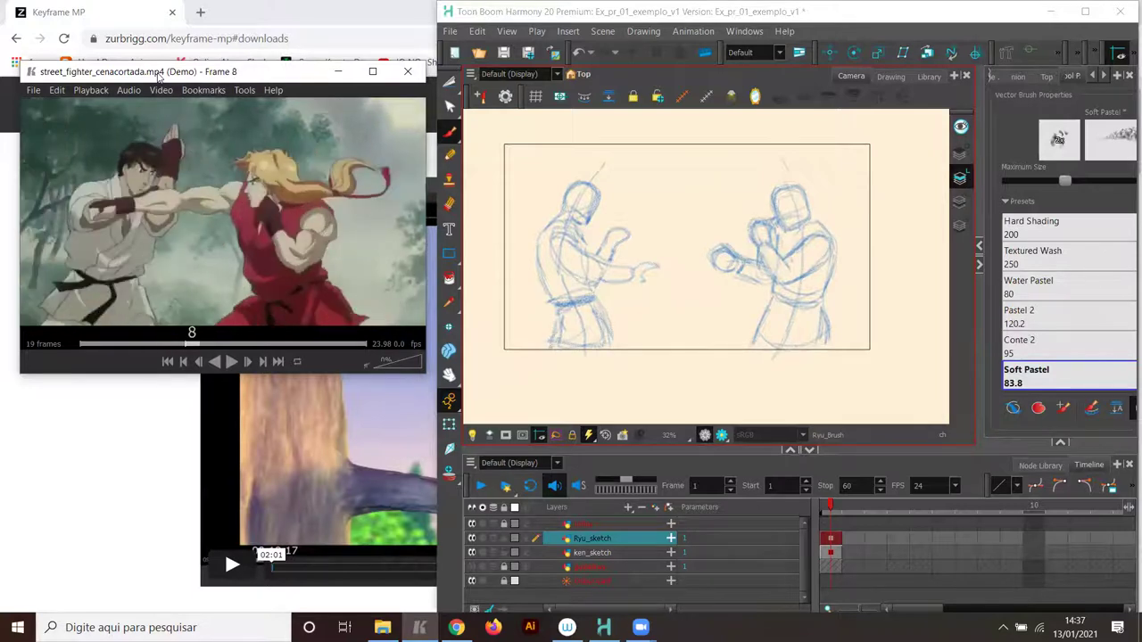
key("Right")
key("Left")
key("Left")
key("Left")
key("Right")
key("Left")
key("Right")
key("Left")
key("Right")
key("Left")
key("Right")
key("Left")
key("Right")
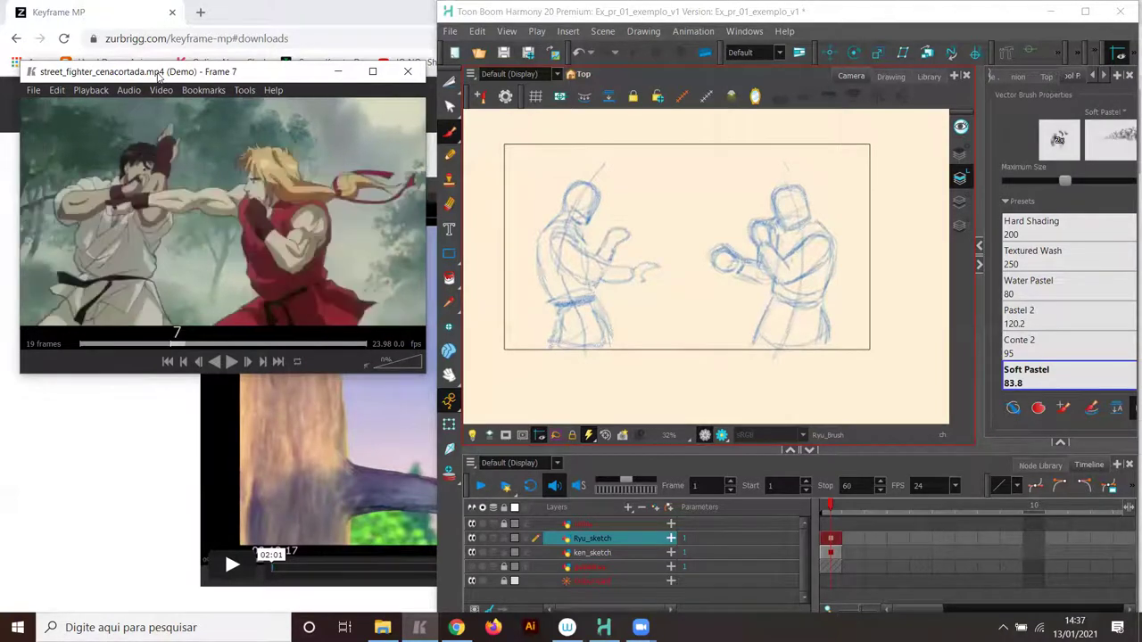
key("Right")
key("Right")
key("Left")
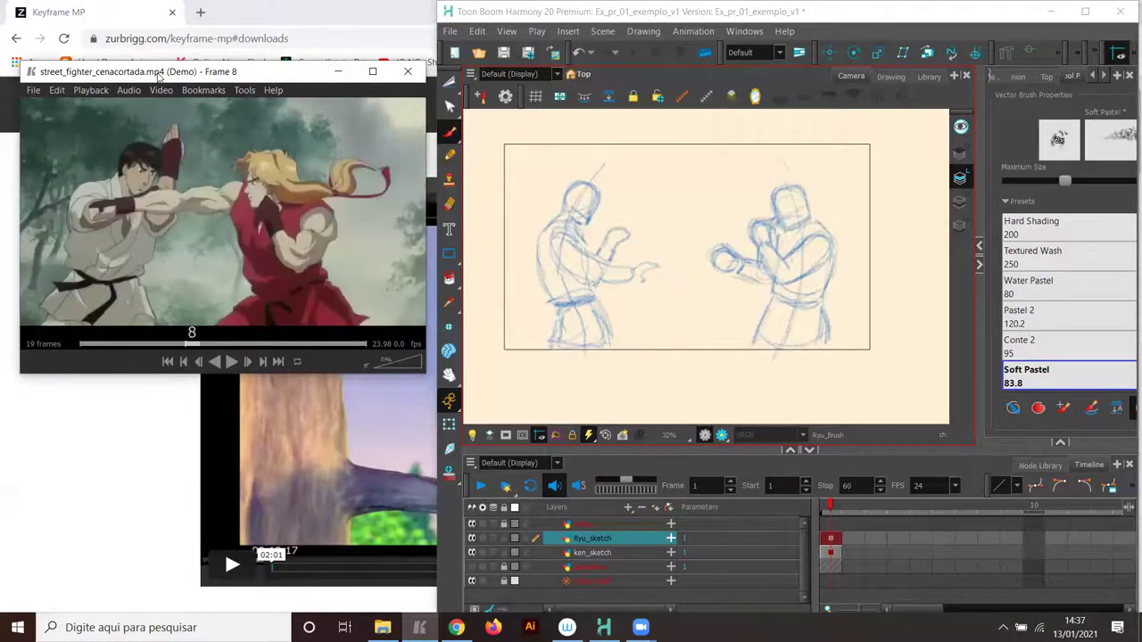
key("Left")
key("Right")
Select the empty frame 2 of Ryu_sketch and turn on Onion Skin as a guide for the next pose.
left_click(854, 538)
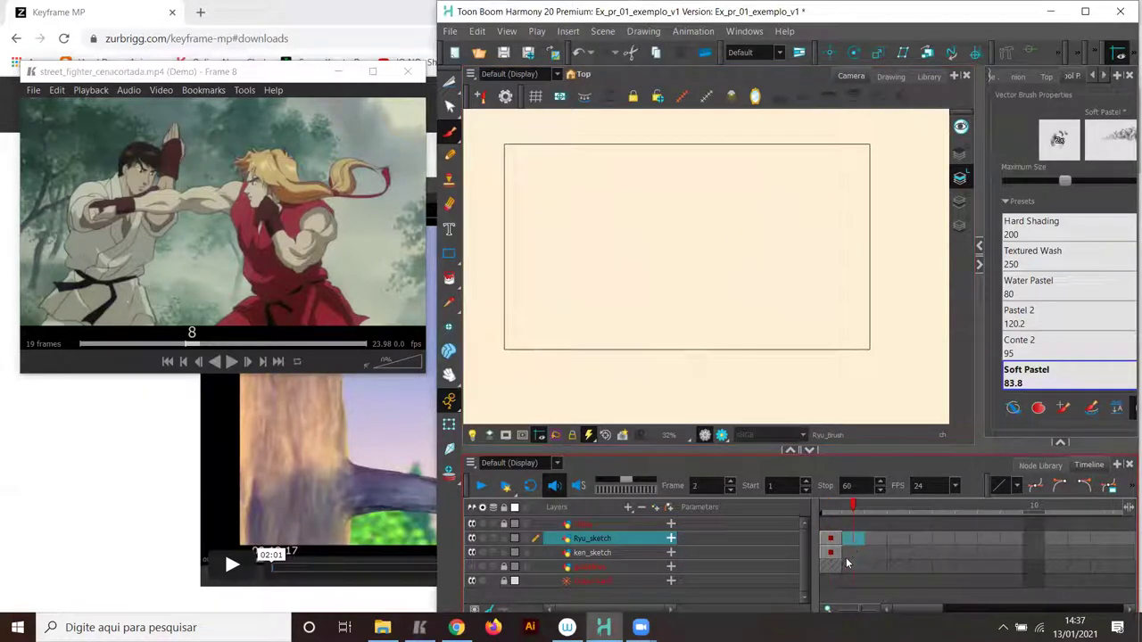
left_click(450, 475)
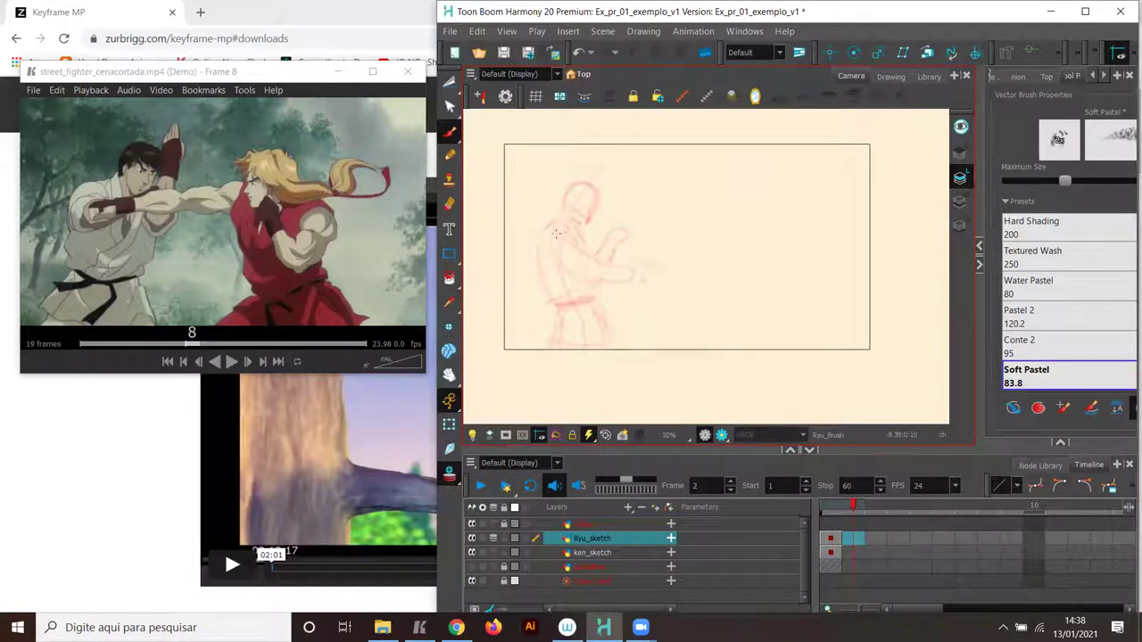
Sketch Ryu's head, shoulders, torso and hips on frame 2 of Ryu_sketch with the Soft Pastel brush, following the reference punch pose.
left_click_drag(573, 217, 573, 209)
mouse_move(574, 218)
left_mouse_down()
mouse_move(598, 192)
mouse_move(581, 181)
mouse_move(594, 184)
mouse_move(576, 187)
mouse_move(599, 193)
mouse_move(566, 198)
left_mouse_up()
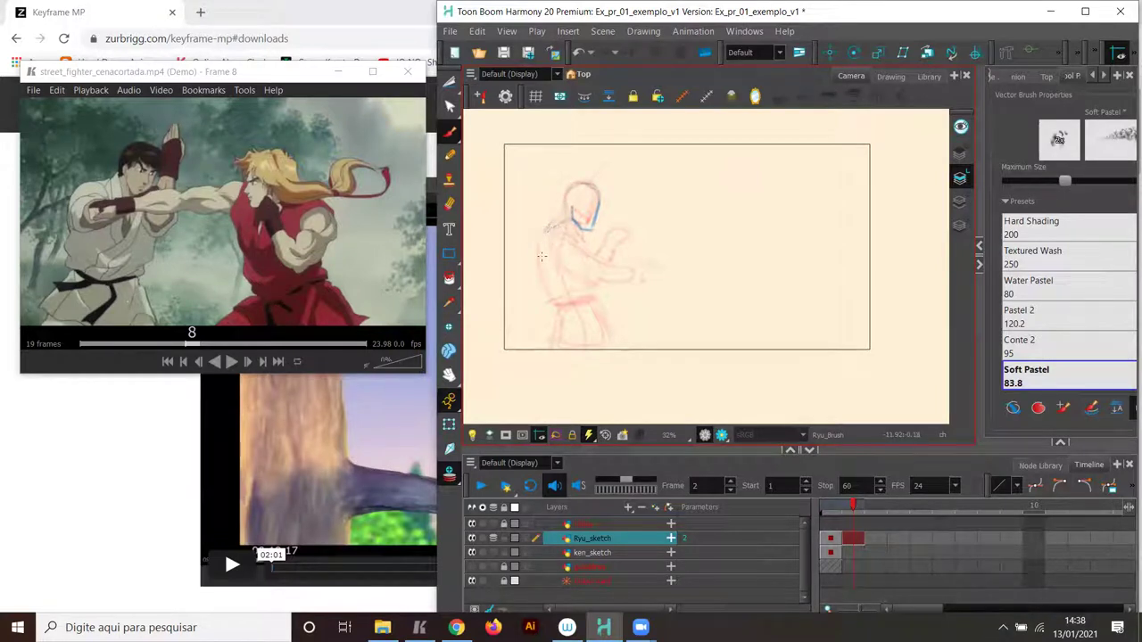
mouse_move(539, 255)
left_mouse_down()
mouse_move(569, 293)
mouse_move(547, 293)
mouse_move(585, 306)
mouse_move(556, 305)
mouse_move(593, 302)
mouse_move(607, 234)
left_mouse_up()
left_click_drag(525, 232, 578, 242)
left_click_drag(568, 217, 538, 235)
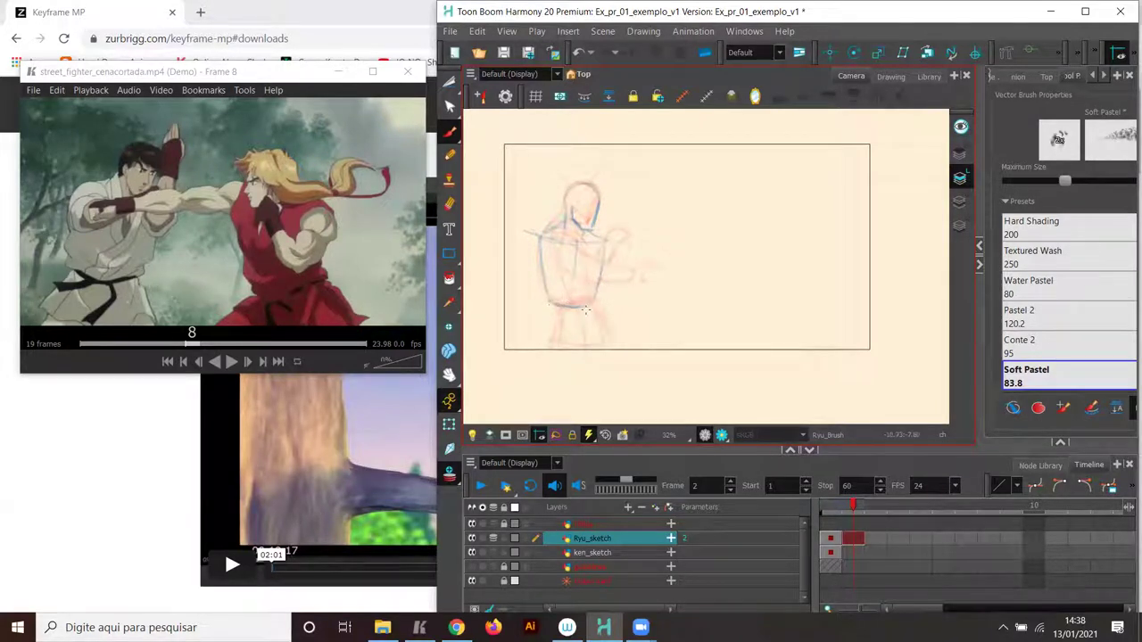
mouse_move(593, 305)
left_mouse_down()
mouse_move(548, 304)
mouse_move(540, 334)
mouse_move(549, 302)
mouse_move(537, 338)
mouse_move(603, 323)
left_mouse_up()
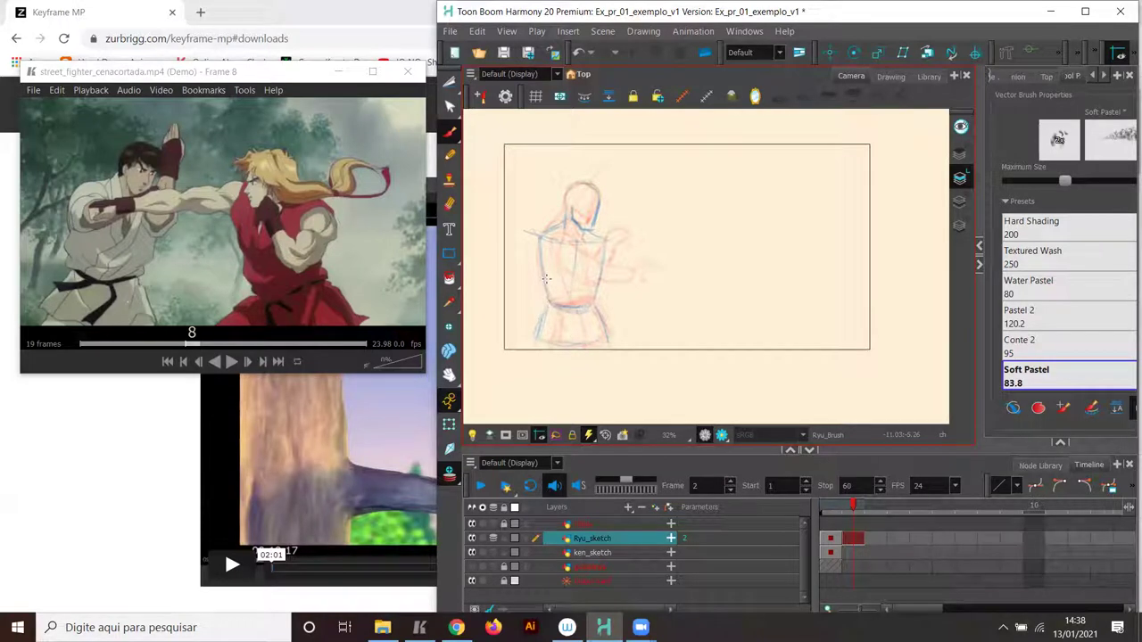
Lasso Ryu's whole frame 2 sketch with the Cutter and shift it slightly.
left_click(449, 82)
mouse_move(656, 337)
left_mouse_down()
mouse_move(492, 244)
mouse_move(701, 332)
left_mouse_up()
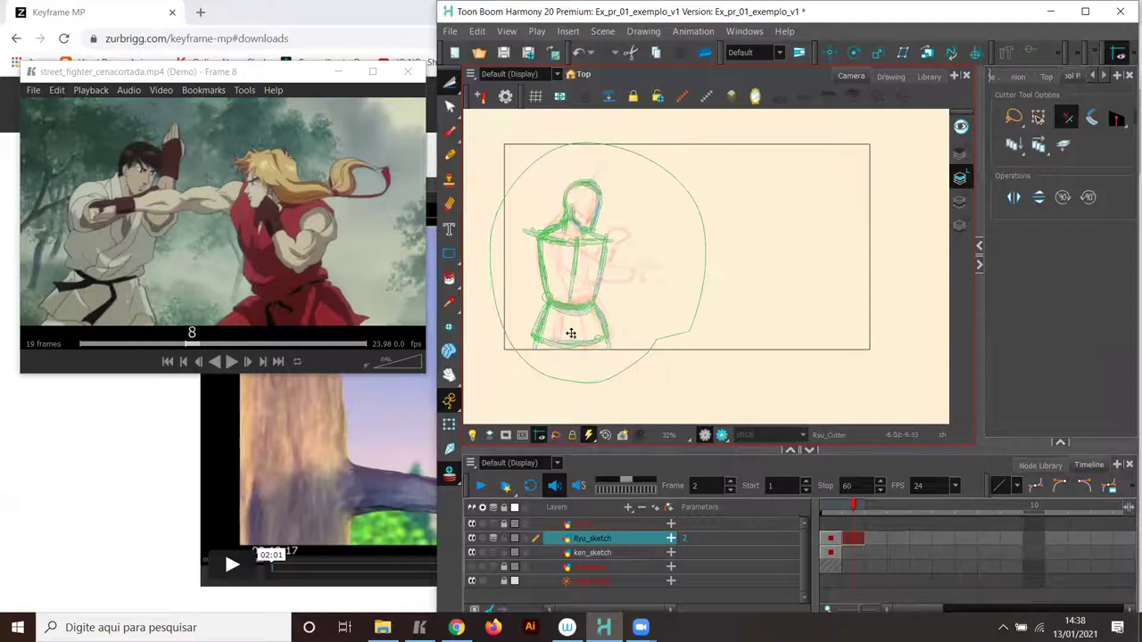
left_click(715, 193)
Draw Ryu's bent arm across the chest and the raised forearm with its open hand, using the Soft Pastel brush.
left_click(448, 131)
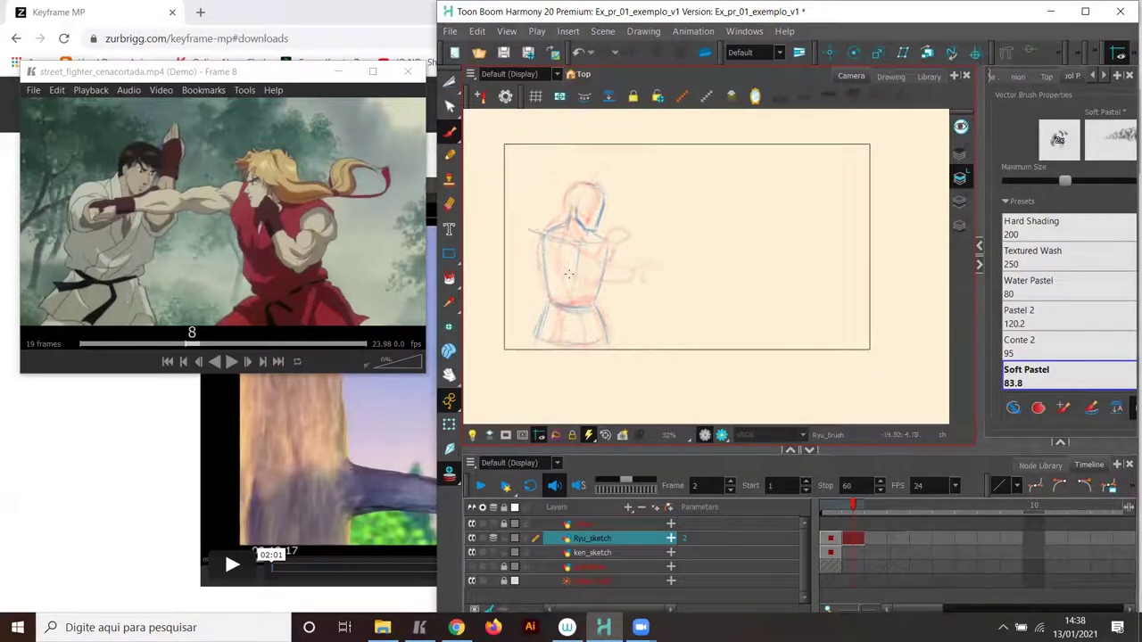
mouse_move(561, 249)
left_mouse_down()
mouse_move(548, 251)
mouse_move(562, 278)
left_mouse_up()
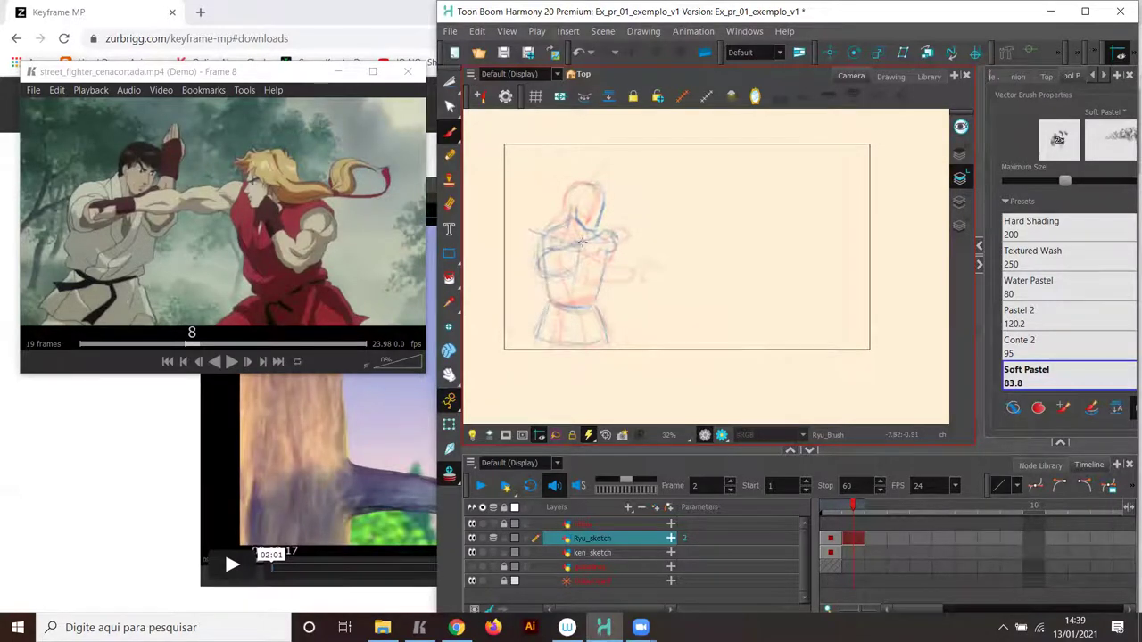
mouse_move(537, 234)
left_mouse_down()
mouse_move(533, 267)
mouse_move(557, 231)
left_mouse_up()
left_click_drag(623, 208, 624, 237)
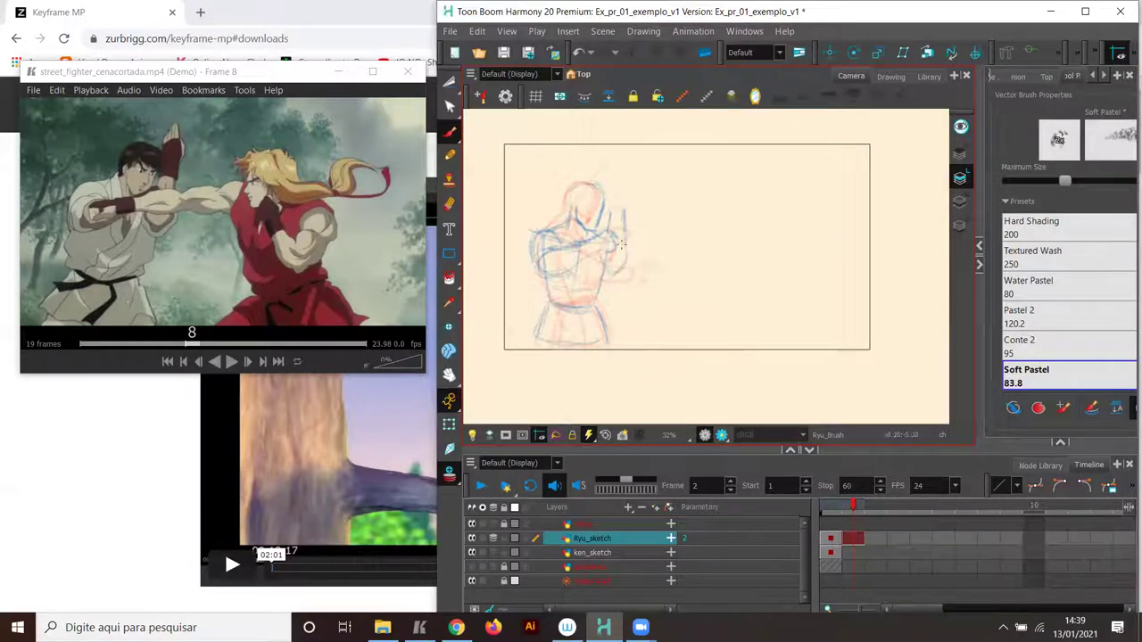
left_click_drag(616, 273, 605, 253)
mouse_move(625, 210)
left_mouse_down()
mouse_move(607, 205)
mouse_move(627, 203)
mouse_move(618, 174)
left_mouse_up()
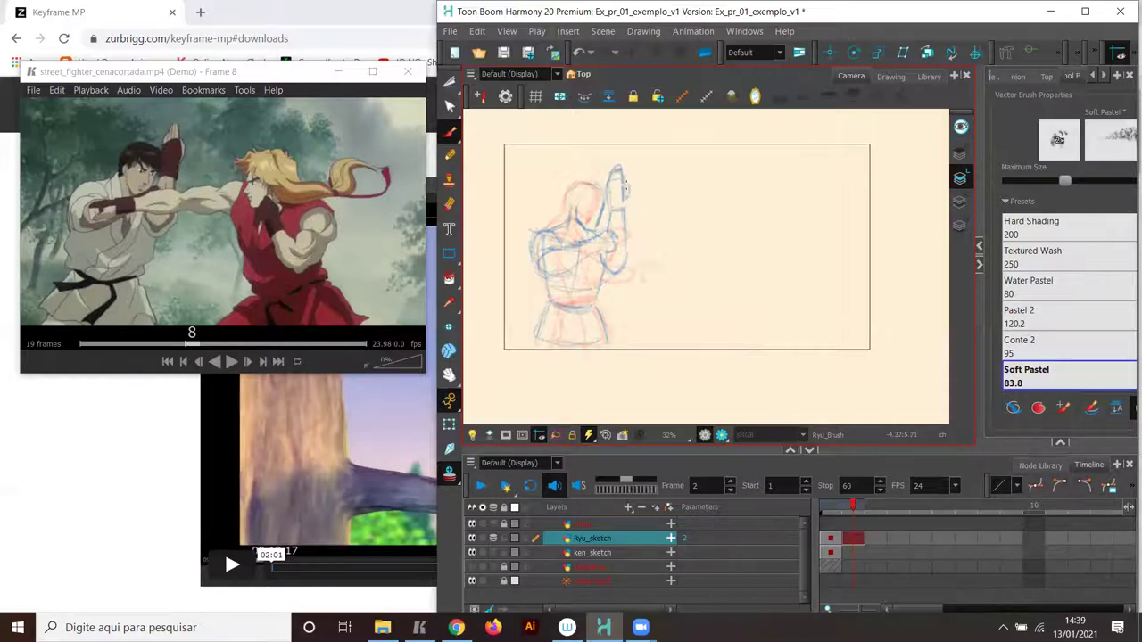
left_click_drag(612, 170, 622, 168)
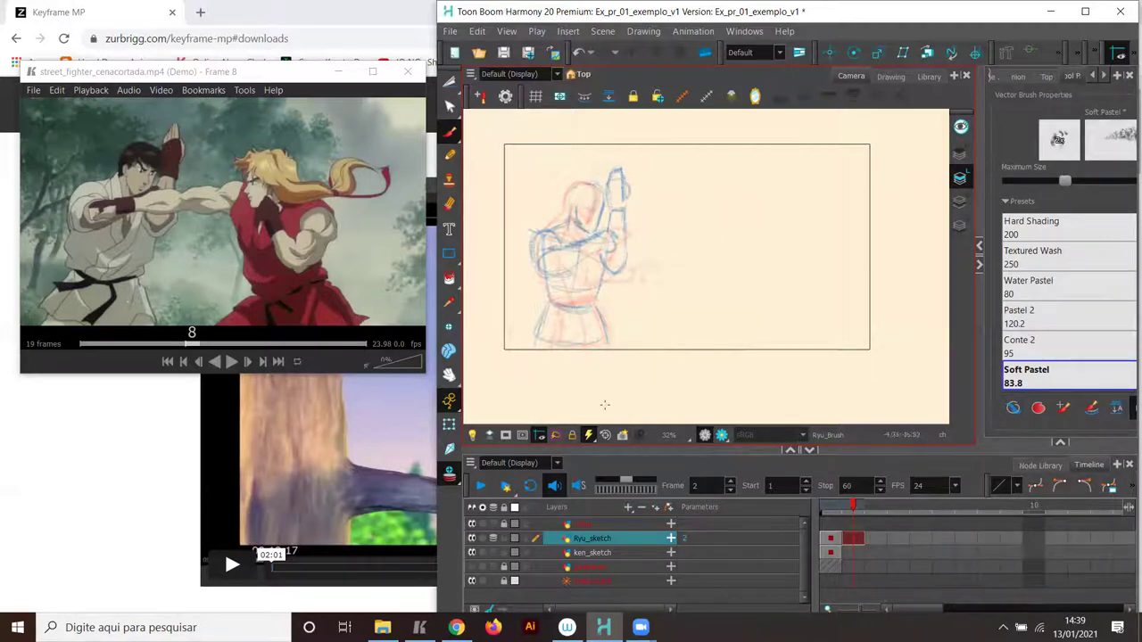
Turn off Onion Skin and flip repeatedly between Ryu's first two drawings to check the movement.
left_click(450, 474)
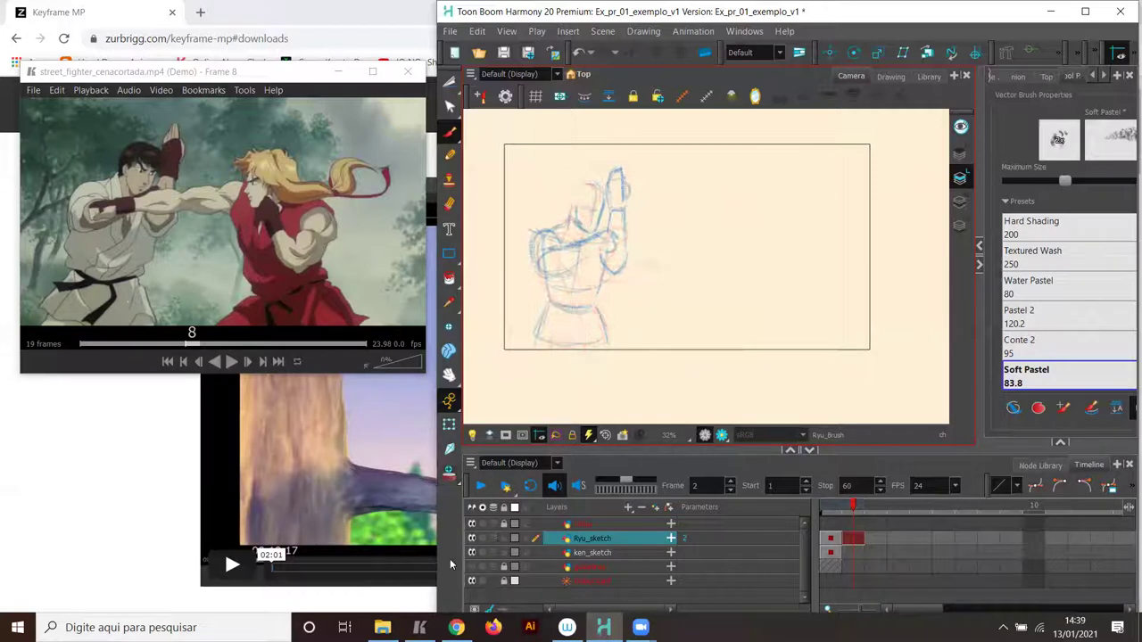
key("comma")
key("period")
key("comma")
key("period")
key("comma")
key("period")
key("comma")
key("period")
key("comma")
key("period")
key("comma")
key("period")
key("comma")
key("period")
key("comma")
key("period")
key("comma")
key("period")
key("comma")
key("period")
Step the reference clip back to frame 3 and forward to frame 7 to study how Ryu's body moves.
left_click(267, 68)
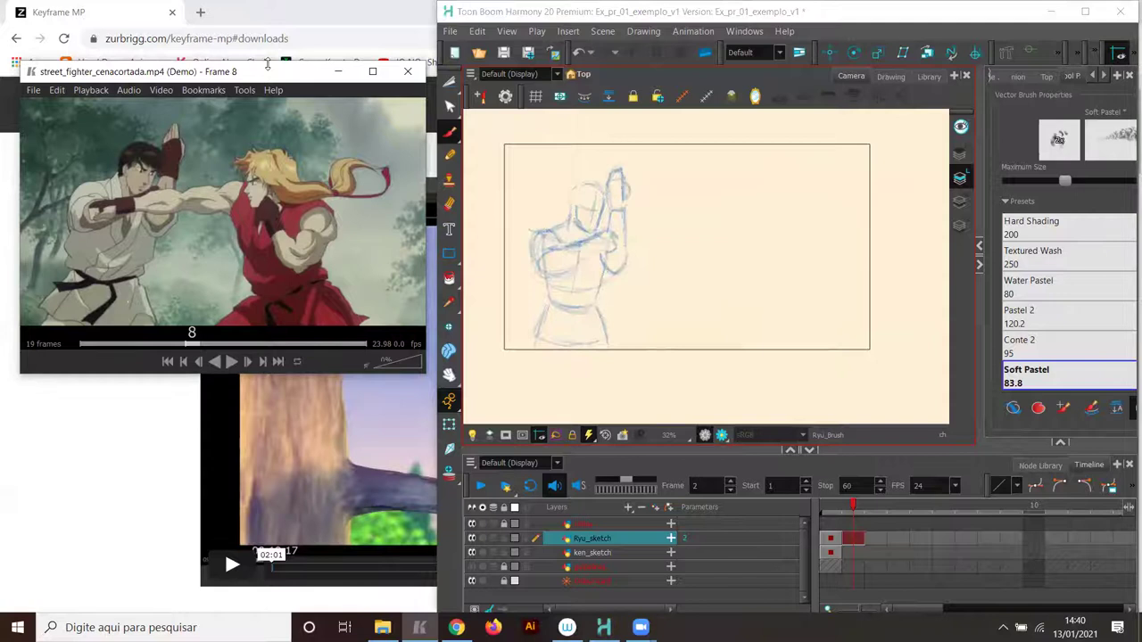
key("Left")
key("Left")
key("Left")
key("Left")
key("Left")
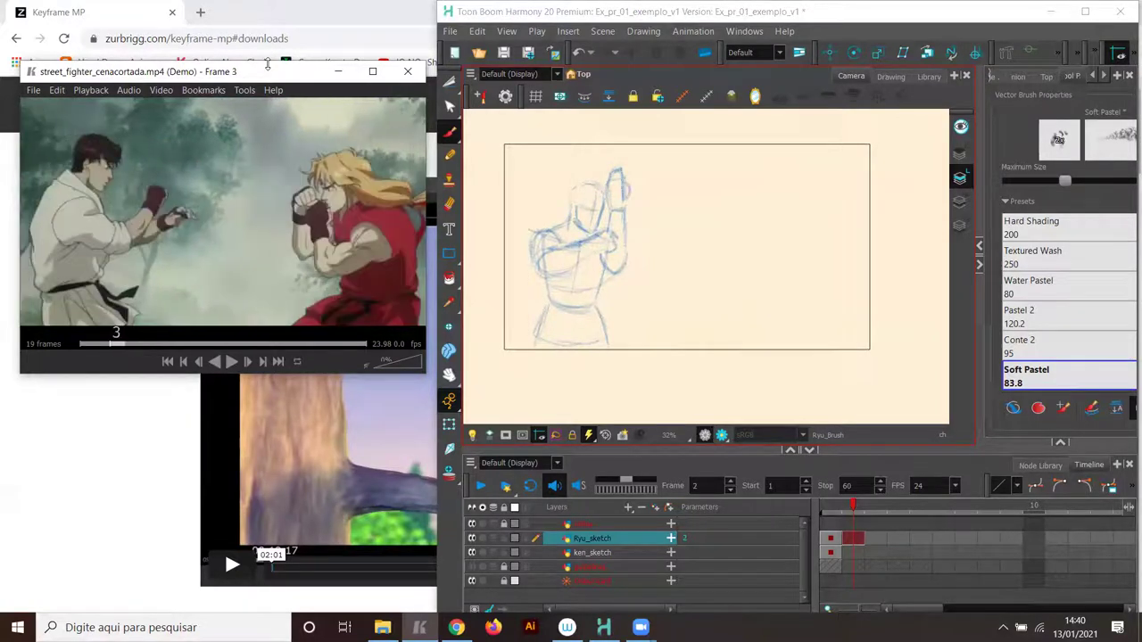
key("Right")
key("Left")
key("Right")
key("Right")
key("Right")
key("Right")
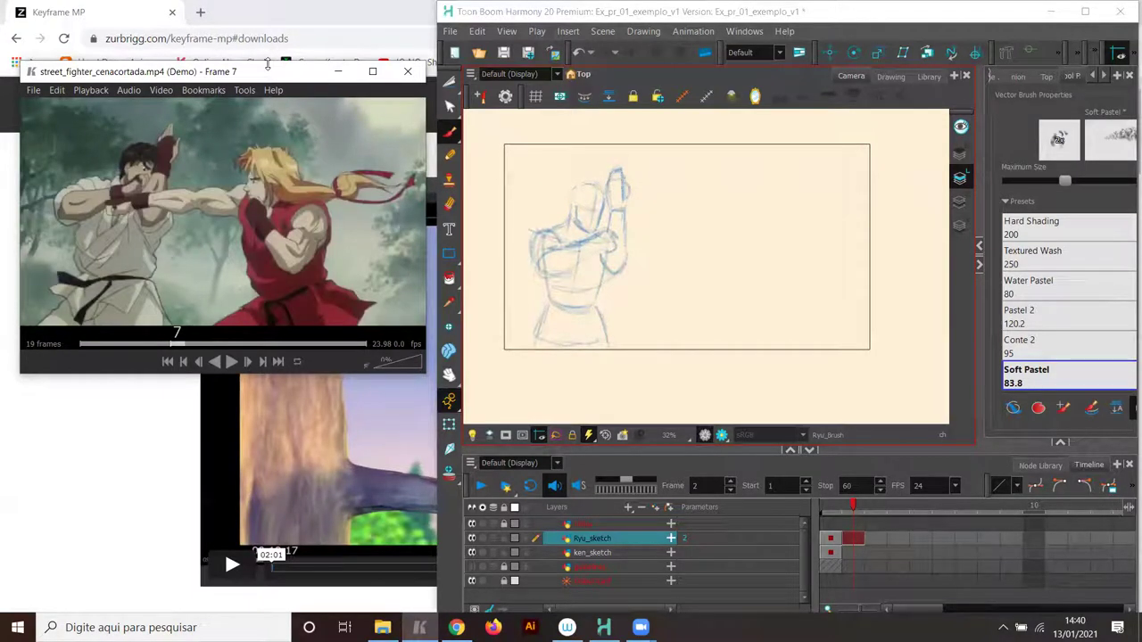
Turn Onion Skin back on in Harmony and move Ryu's frame 2 sketch toward Ken with the Transform tool.
left_click(826, 24)
left_click(451, 475)
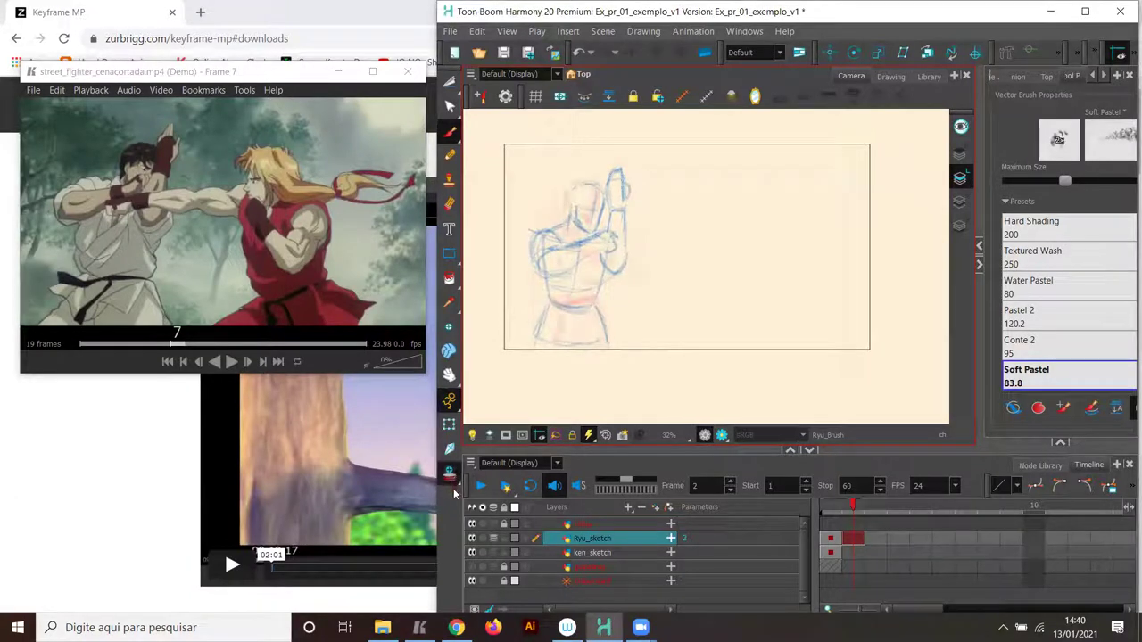
left_click(450, 423)
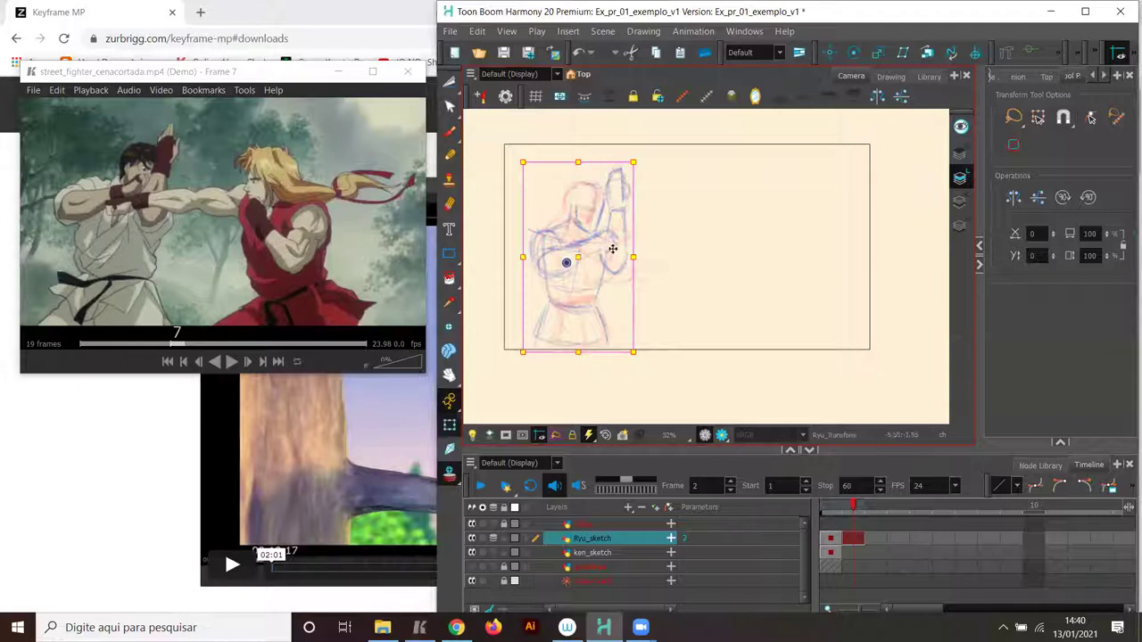
left_click_drag(615, 248, 642, 250)
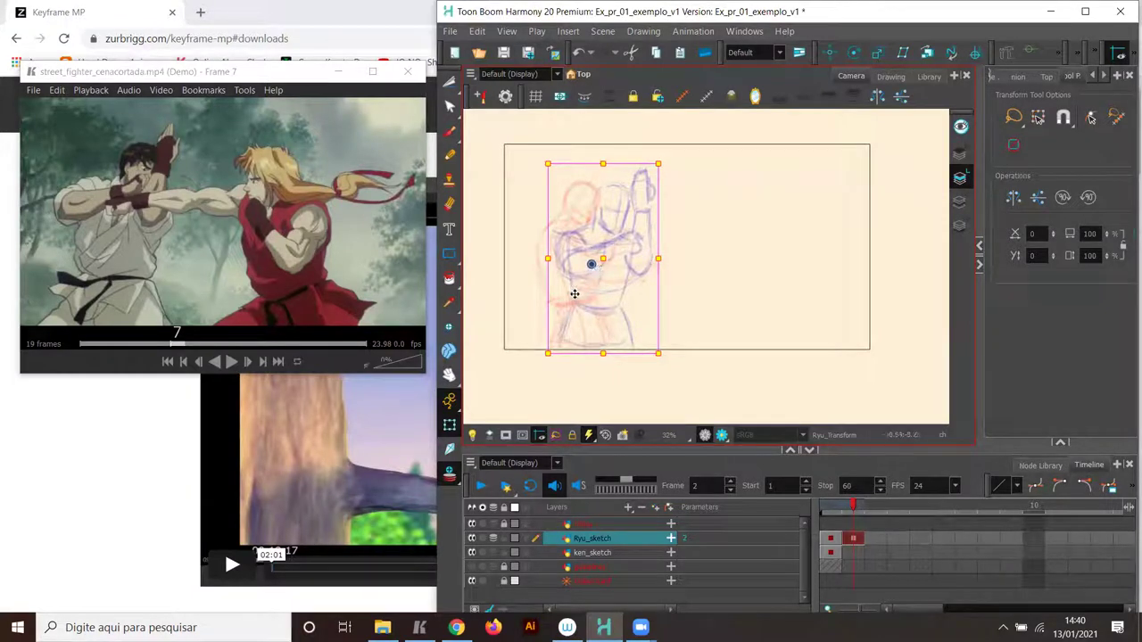
Advance the reference clip to frame 8, nudge Ryu's sketch back slightly, set its pivot at the hips and tilt it forward.
left_click(279, 73)
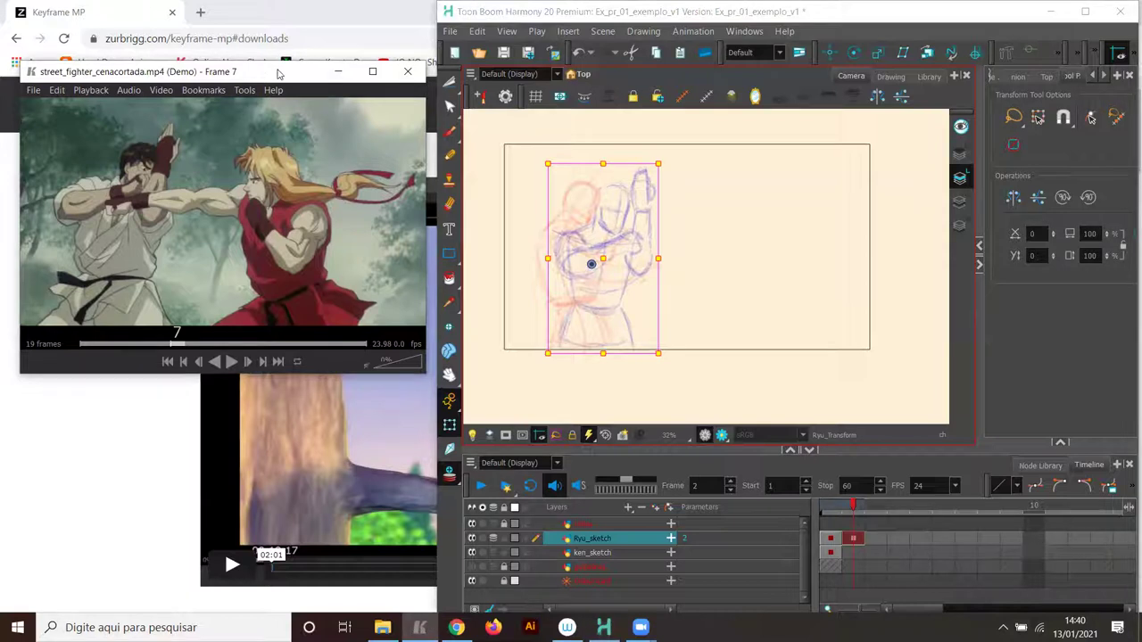
key("Right")
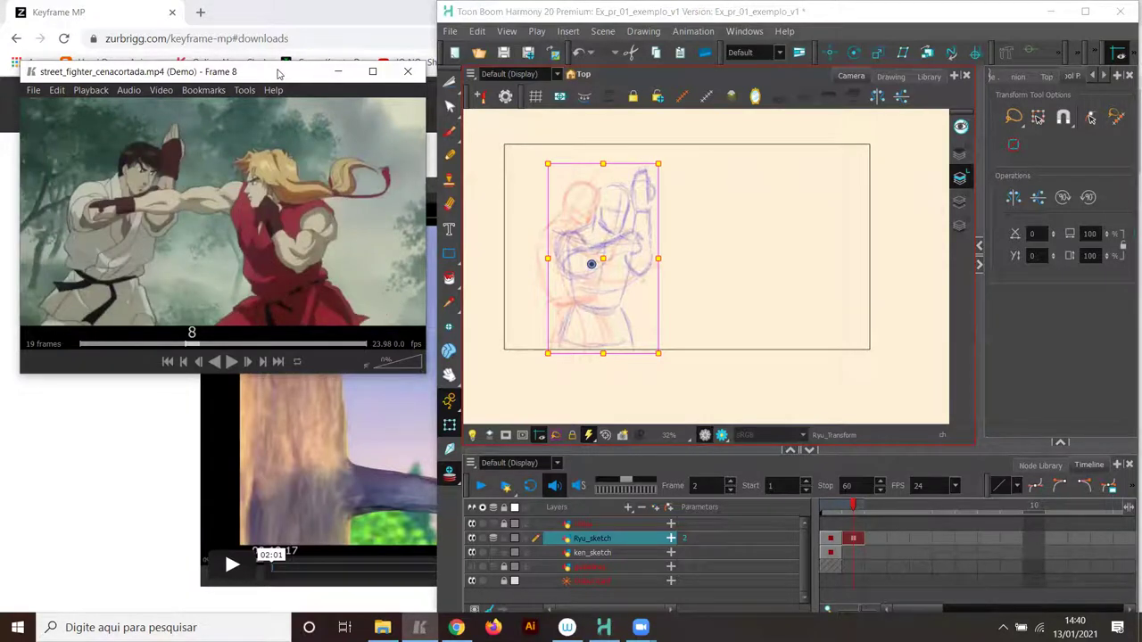
left_click(745, 13)
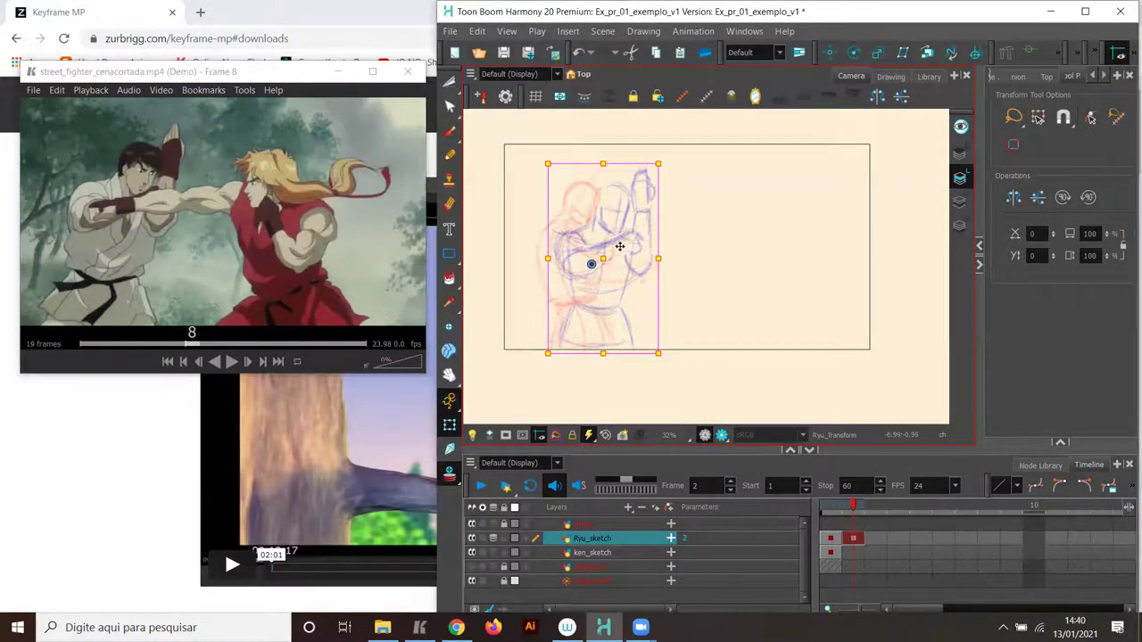
left_click_drag(617, 246, 615, 246)
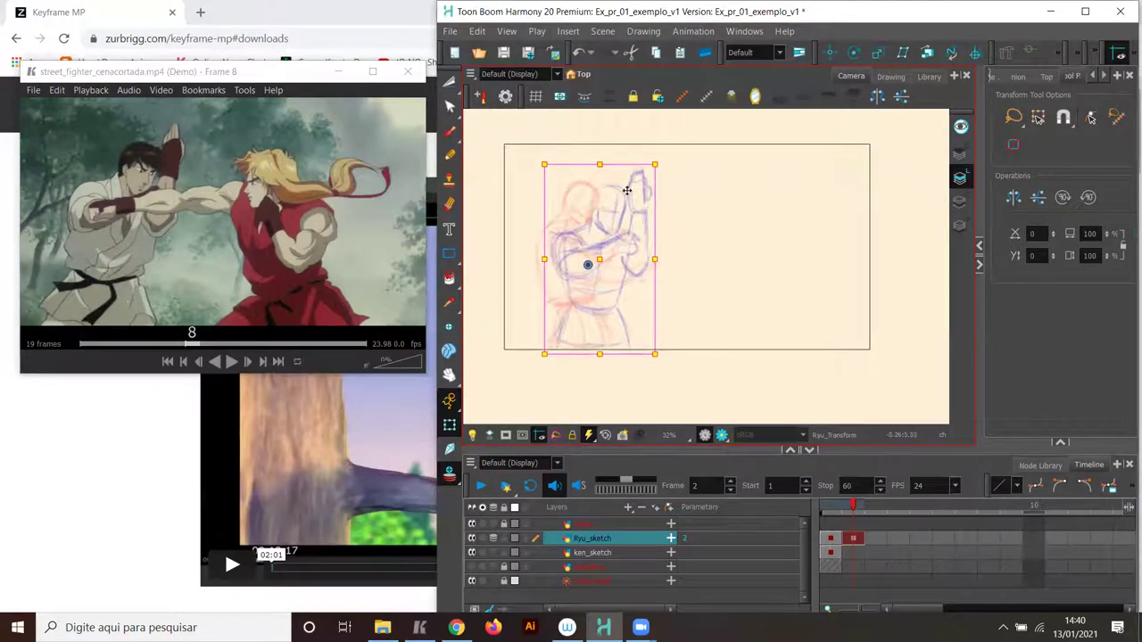
left_click_drag(588, 265, 578, 346)
left_click_drag(628, 166, 633, 166)
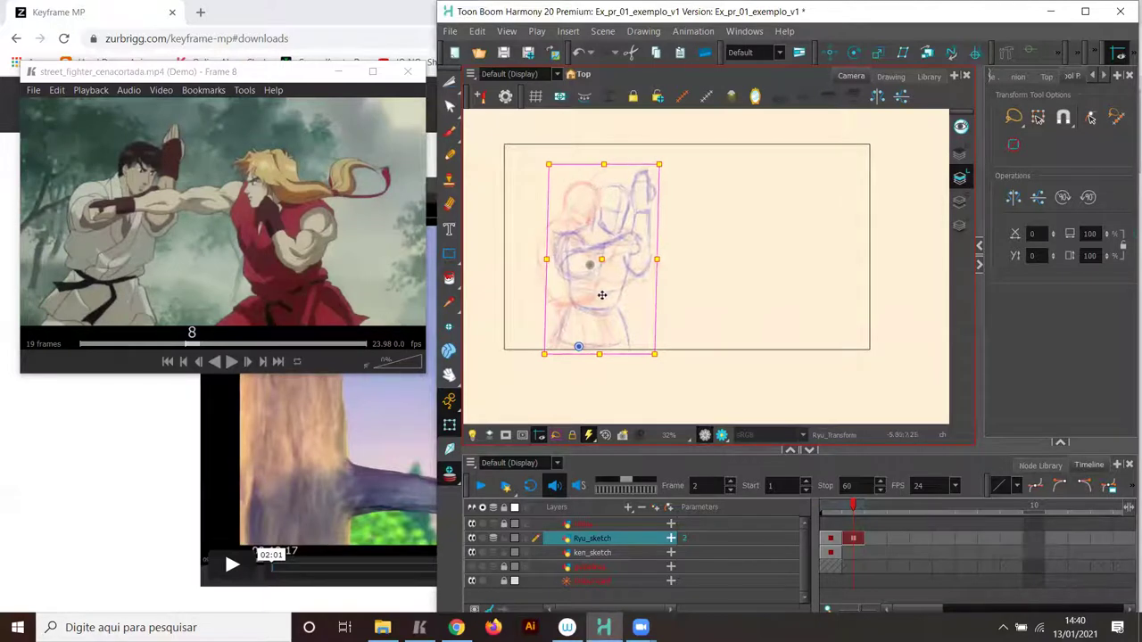
left_click(598, 387)
Hide Onion Skin and flip between frames 1 and 2 to check Ryu's repositioned and tilted pose.
left_click(450, 474)
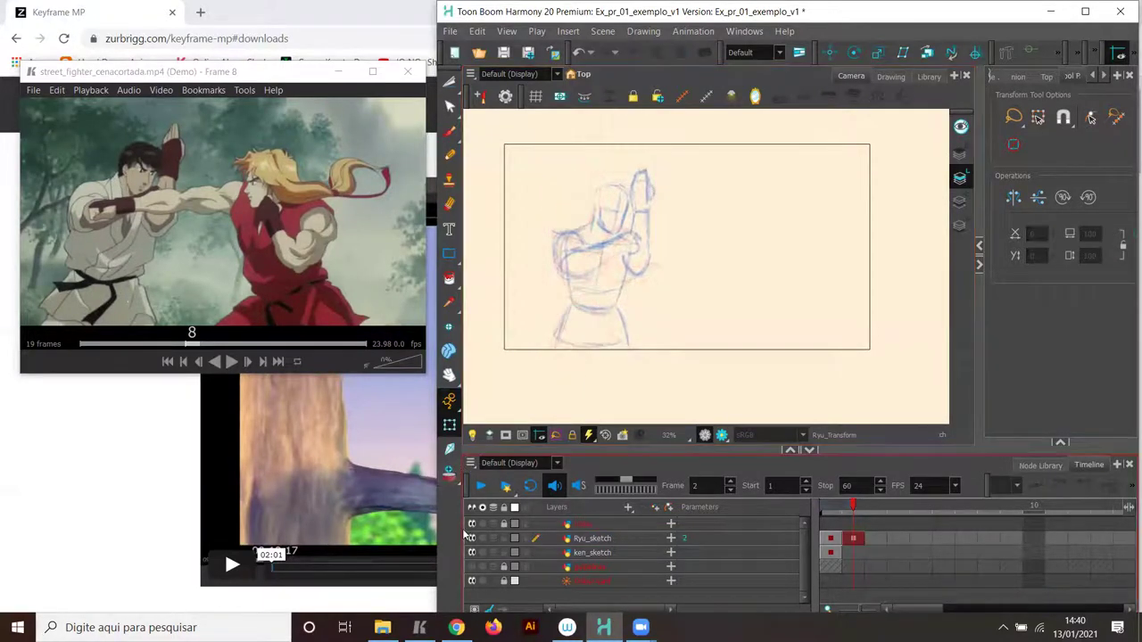
key("comma")
key("period")
key("comma")
key("period")
key("comma")
key("period")
key("comma")
key("period")
key("comma")
key("period")
key("comma")
key("period")
key("comma")
key("period")
key("comma")
key("period")
key("comma")
key("period")
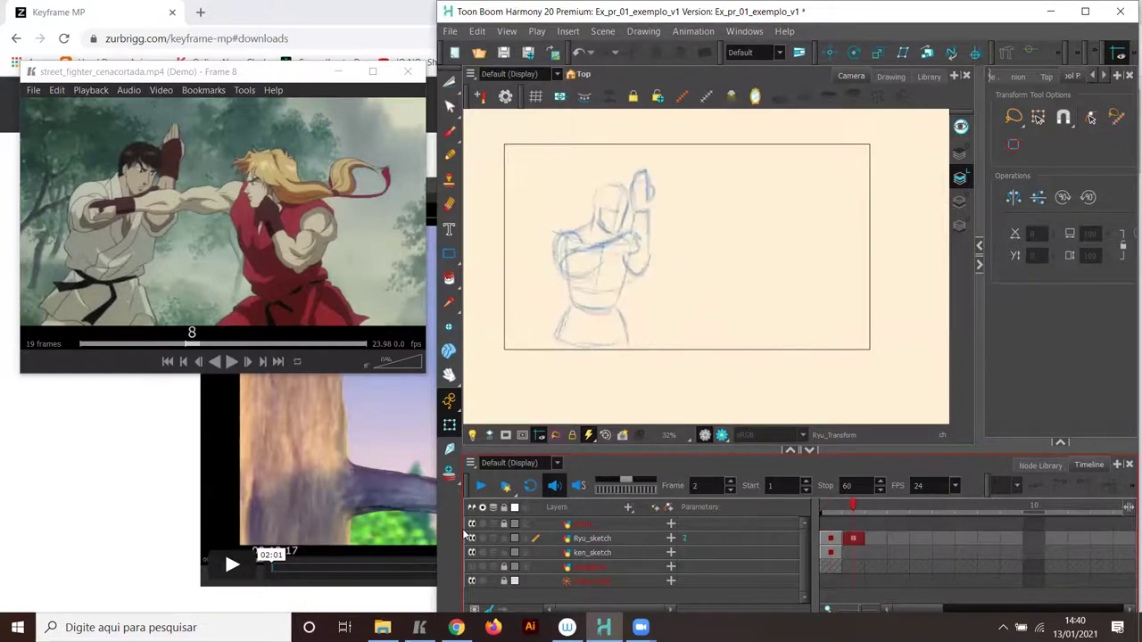
On frame 2 of ken_sketch, turn on Onion Skin and draw Ken's extended punching arm and fist with the Soft Pastel brush.
left_click(852, 552)
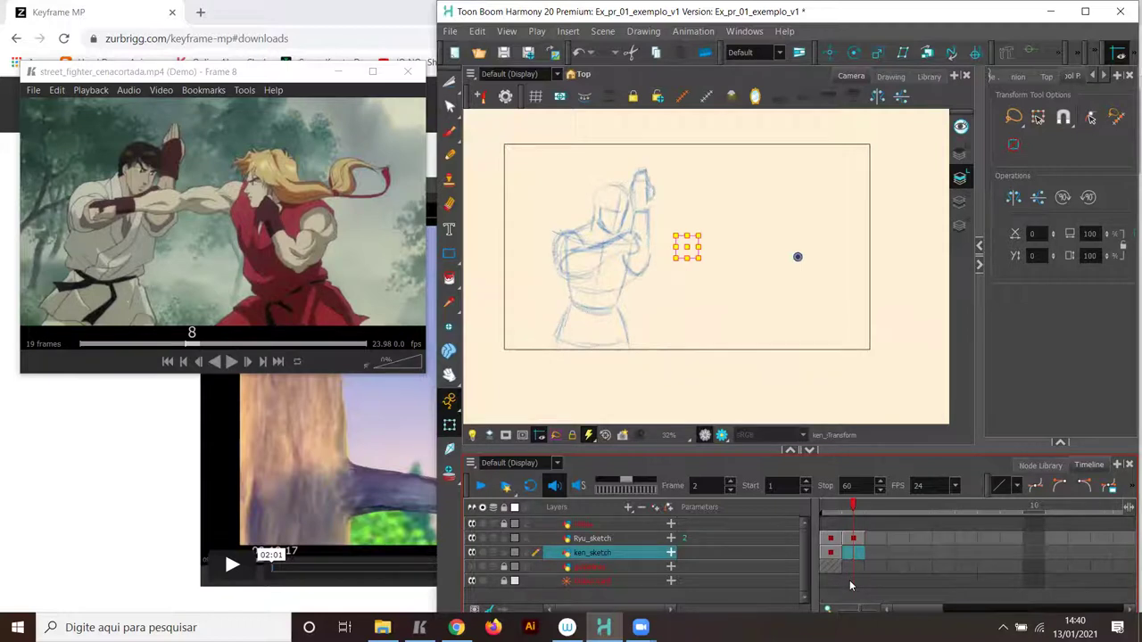
left_click(449, 132)
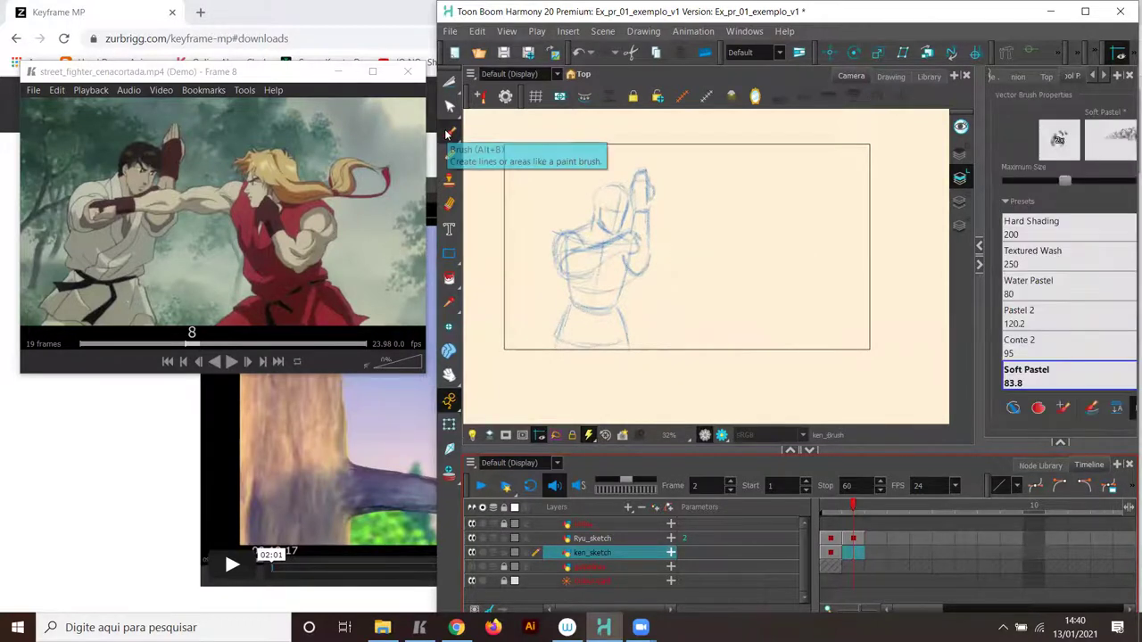
left_click(450, 477)
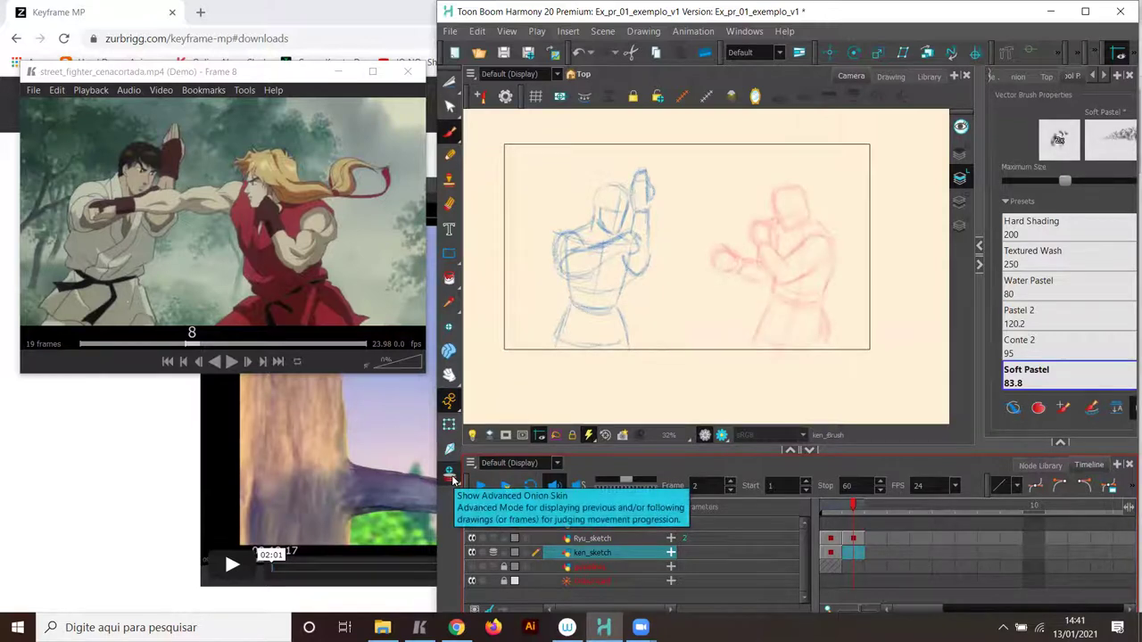
left_click_drag(785, 219, 709, 230)
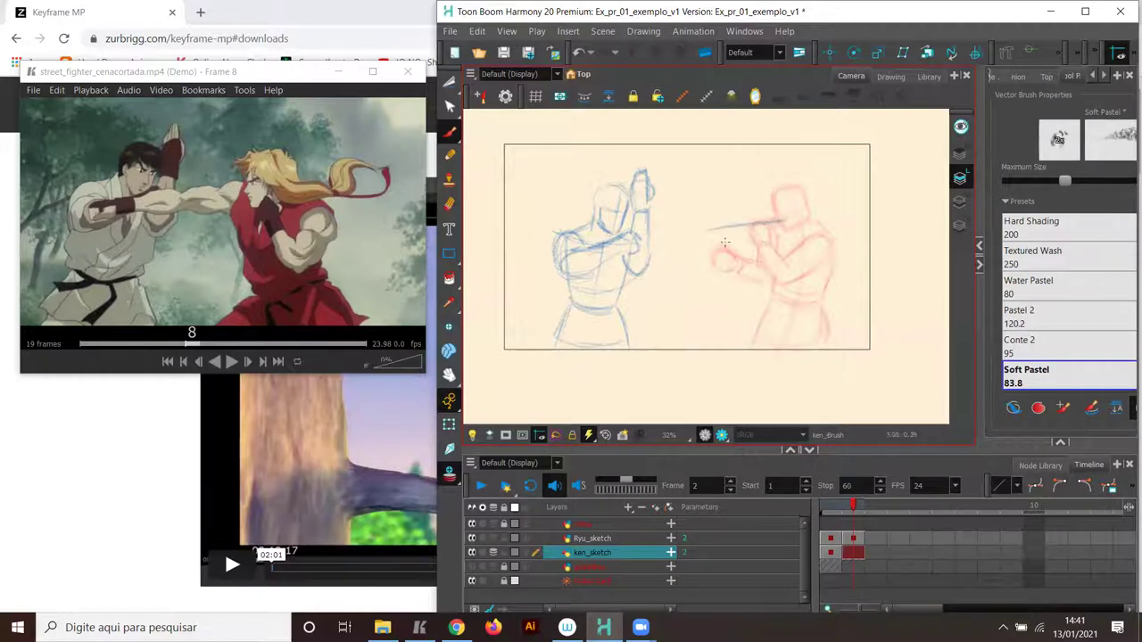
mouse_move(793, 240)
left_mouse_down()
mouse_move(665, 250)
mouse_move(680, 247)
left_mouse_up()
mouse_move(661, 234)
left_mouse_down()
mouse_move(728, 226)
mouse_move(737, 238)
mouse_move(705, 243)
mouse_move(735, 241)
mouse_move(697, 232)
mouse_move(738, 228)
mouse_move(691, 229)
mouse_move(785, 221)
mouse_move(755, 224)
left_mouse_up()
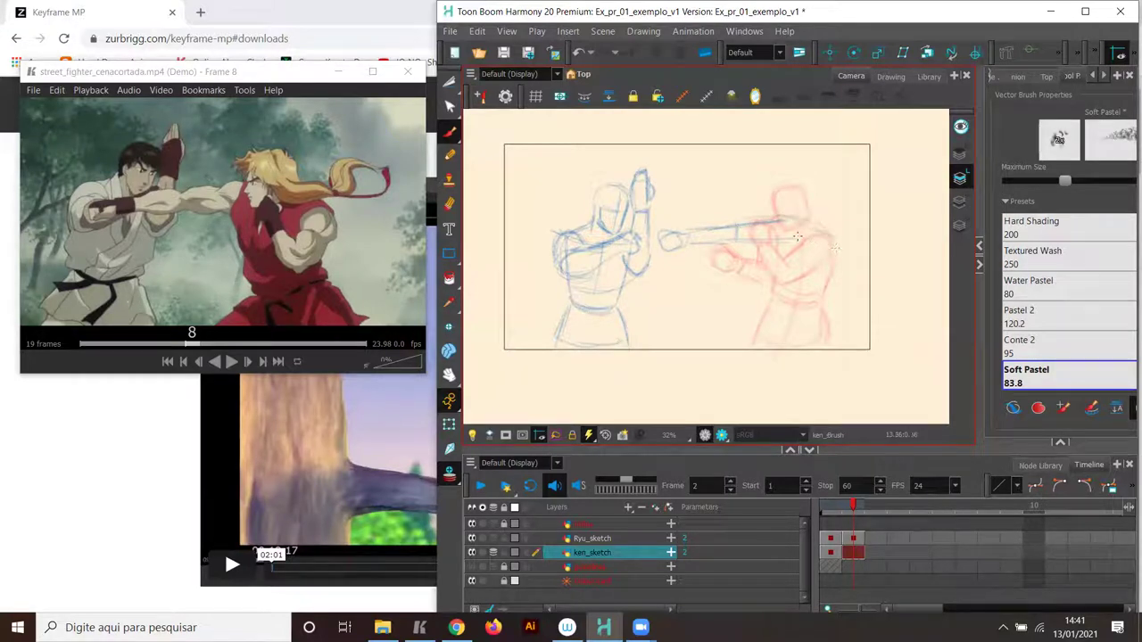
Sketch Ken's guarding fist at the chin, head, bent rear arm, torso and spread upper legs around the punching arm.
left_click_drag(789, 232, 791, 252)
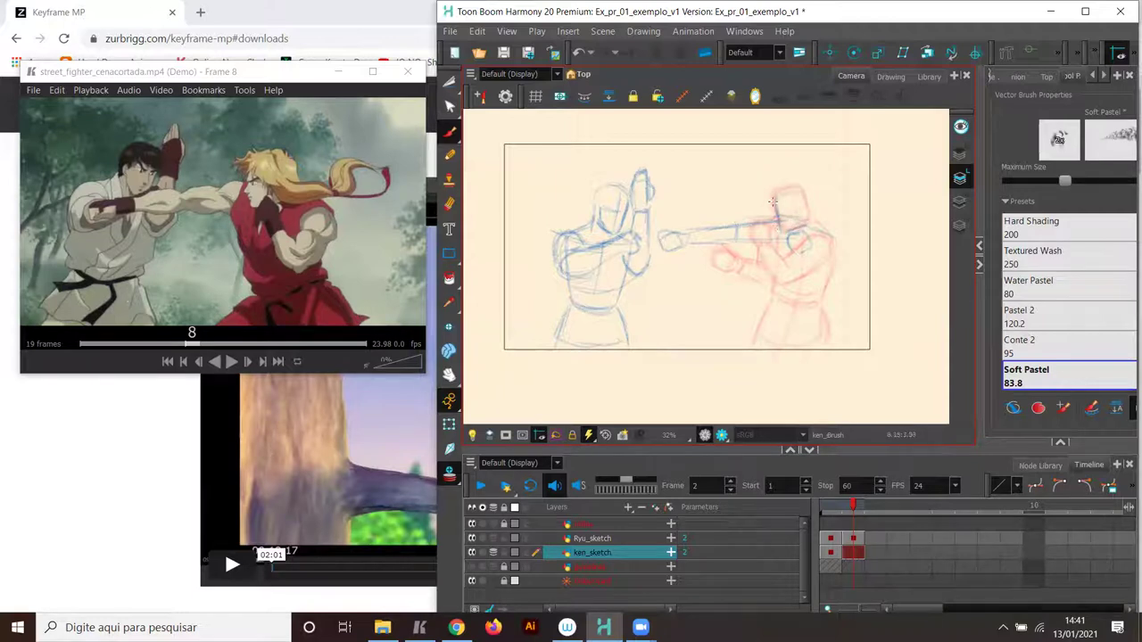
mouse_move(806, 214)
left_mouse_down()
mouse_move(801, 235)
mouse_move(799, 208)
left_mouse_up()
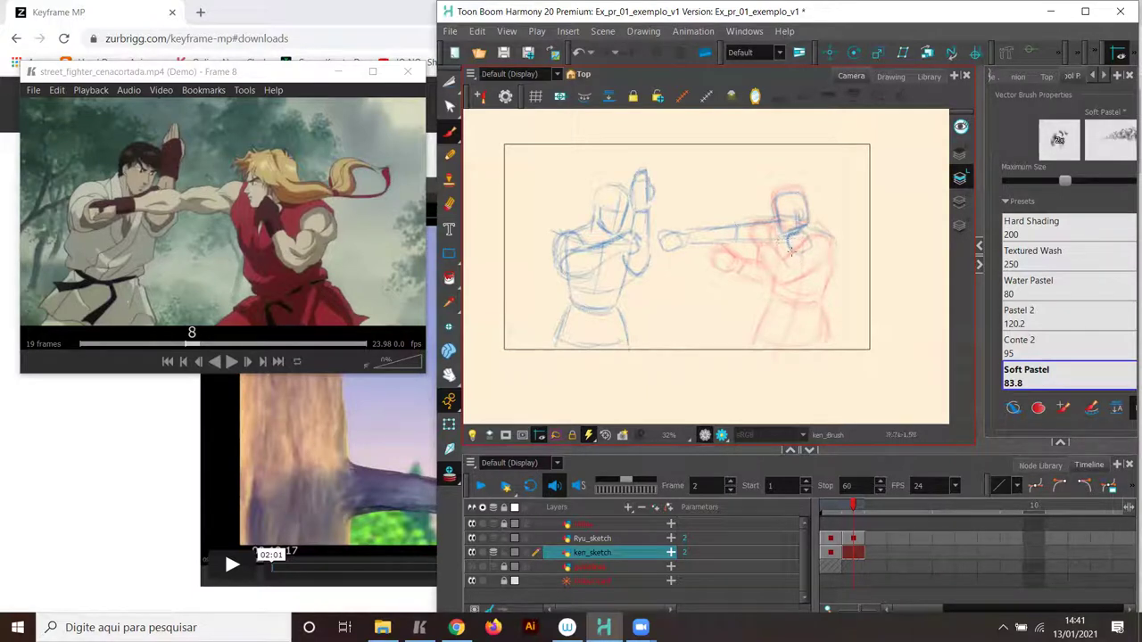
left_click_drag(819, 291, 836, 294)
mouse_move(823, 249)
left_mouse_down()
mouse_move(838, 285)
mouse_move(848, 245)
mouse_move(842, 260)
mouse_move(820, 256)
mouse_move(819, 259)
left_mouse_up()
left_click_drag(810, 218, 839, 236)
mouse_move(769, 245)
left_mouse_down()
mouse_move(787, 302)
mouse_move(777, 269)
mouse_move(804, 293)
mouse_move(798, 315)
mouse_move(774, 278)
mouse_move(787, 312)
mouse_move(830, 311)
left_mouse_up()
mouse_move(830, 255)
left_mouse_down()
mouse_move(845, 292)
mouse_move(818, 315)
mouse_move(801, 311)
mouse_move(837, 311)
left_mouse_up()
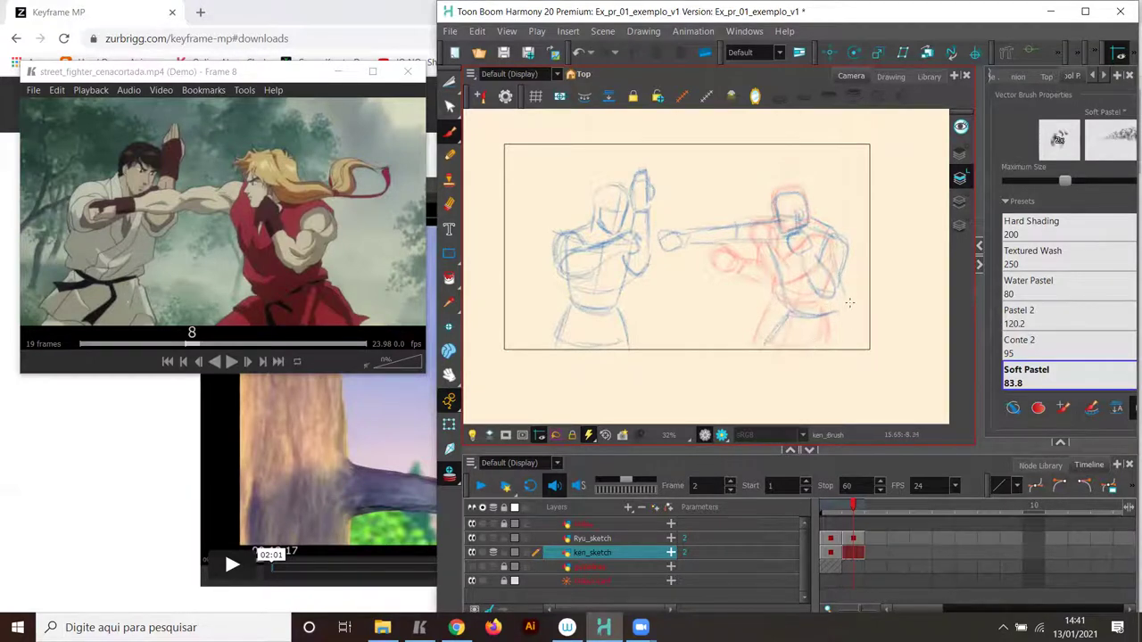
left_click_drag(844, 308, 864, 344)
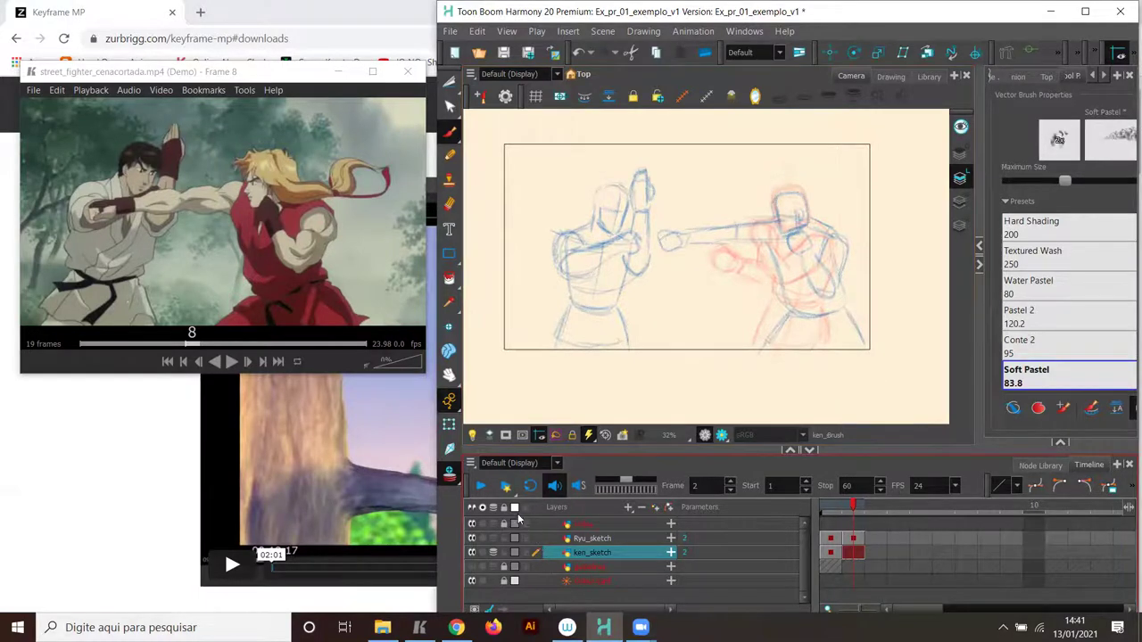
Move Ken's whole frame 2 sketch toward Ryu with the Transform tool so the punching arm reaches Ryu's raised forearm.
left_click(449, 426)
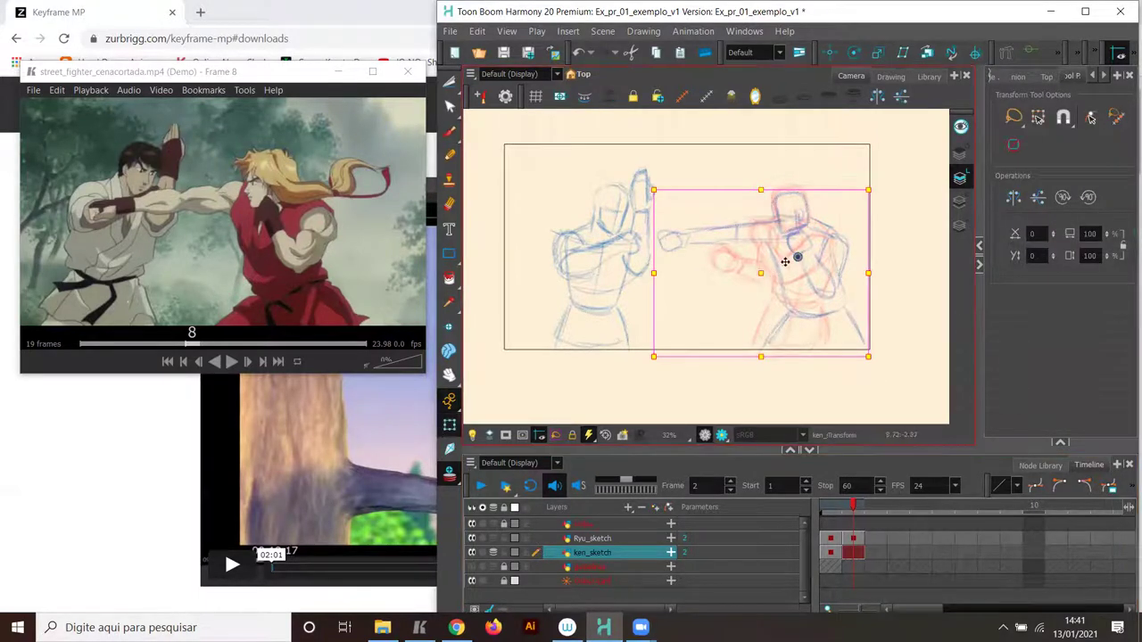
left_click_drag(816, 256, 754, 250)
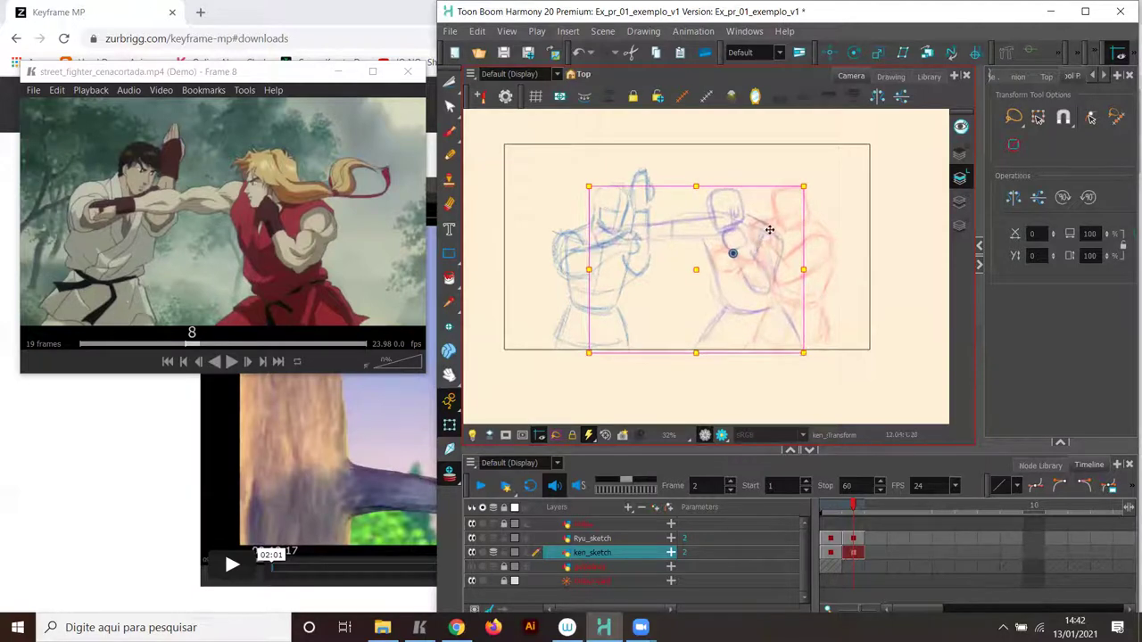
left_click(831, 375)
On frame 2 of ken_sketch, lasso Ken's punching arm with the Cutter tool and rotate it slightly so the fist sits lower against Ryu.
left_click(450, 80)
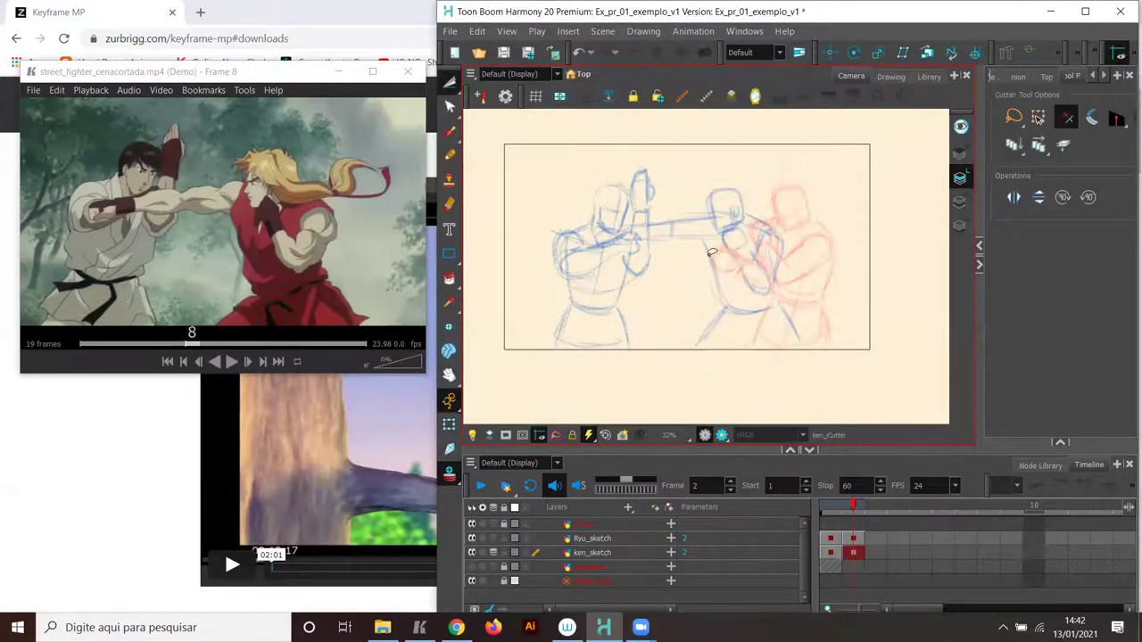
mouse_move(705, 253)
left_mouse_down()
mouse_move(700, 203)
mouse_move(628, 208)
mouse_move(562, 252)
mouse_move(658, 272)
mouse_move(705, 261)
left_mouse_up()
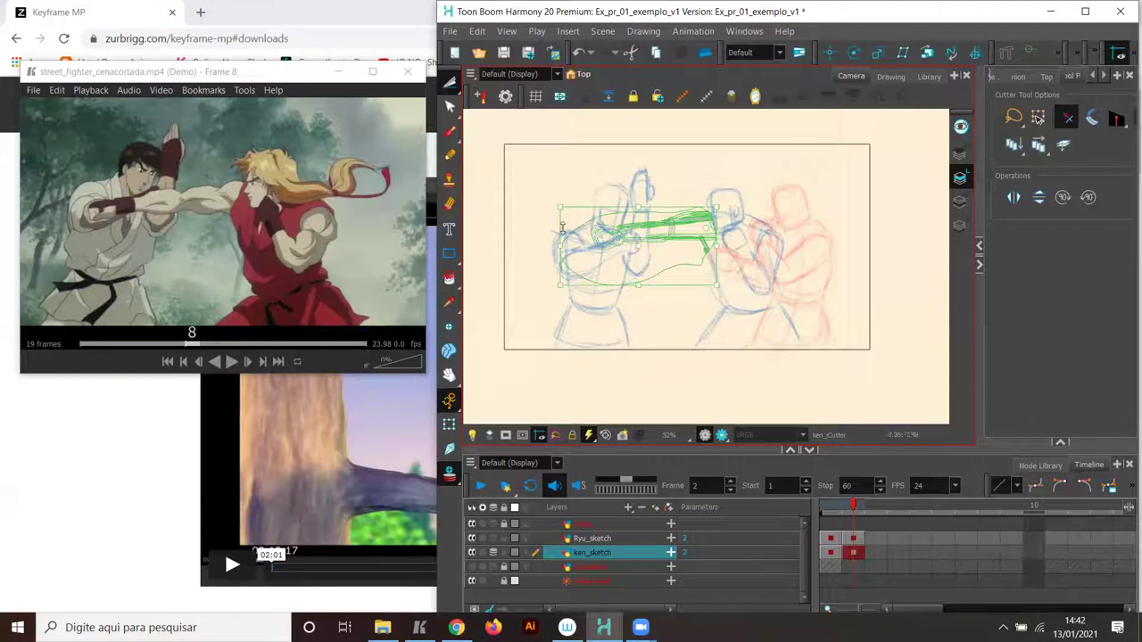
mouse_move(544, 205)
left_mouse_down()
mouse_move(536, 225)
mouse_move(548, 245)
left_mouse_up()
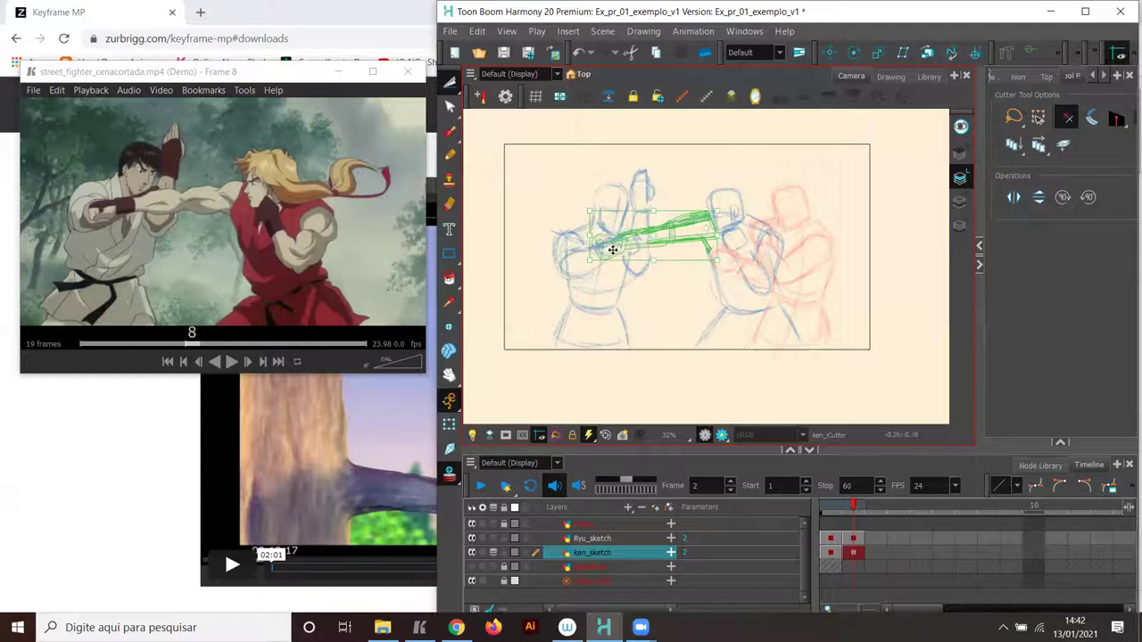
mouse_move(581, 204)
left_mouse_down()
mouse_move(578, 275)
mouse_move(585, 242)
left_mouse_up()
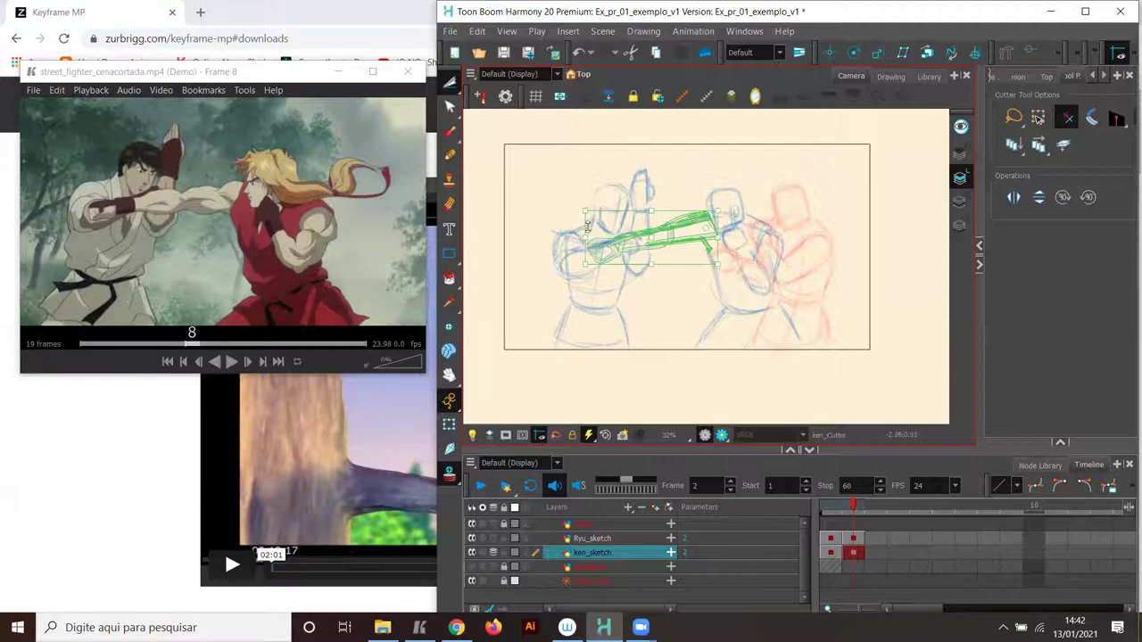
left_click_drag(580, 203, 579, 204)
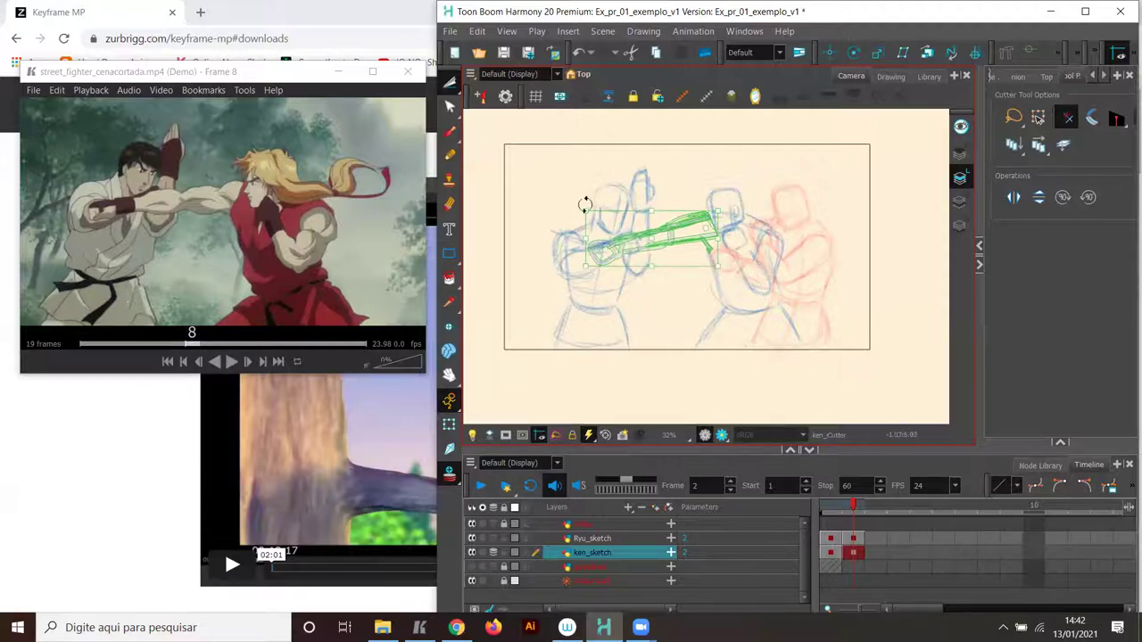
left_click_drag(571, 211, 581, 199)
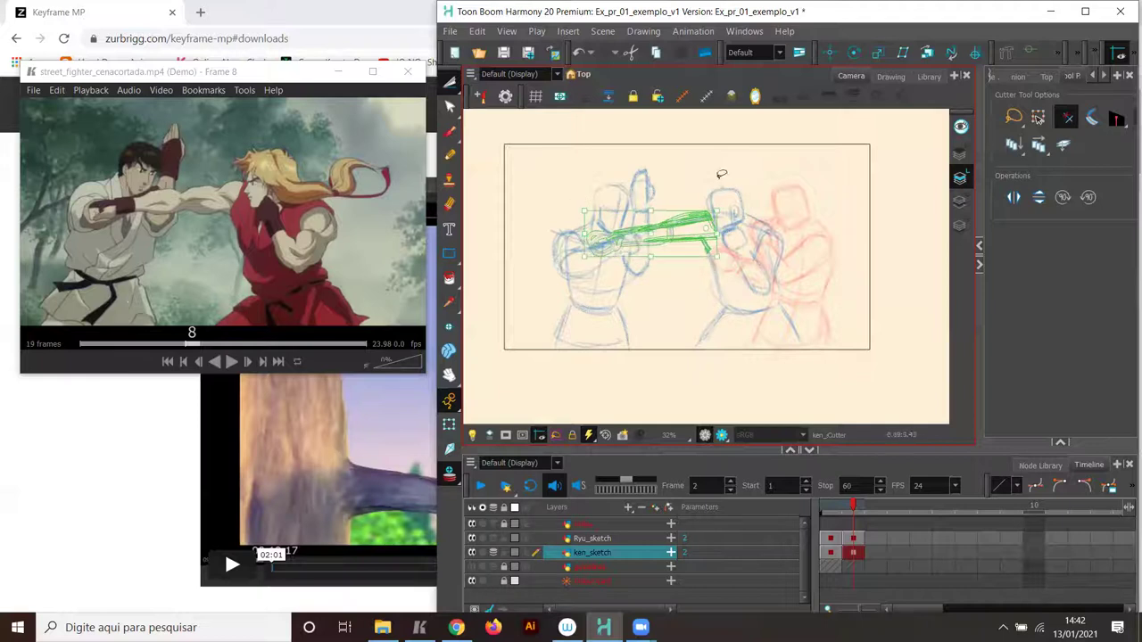
left_click(721, 168)
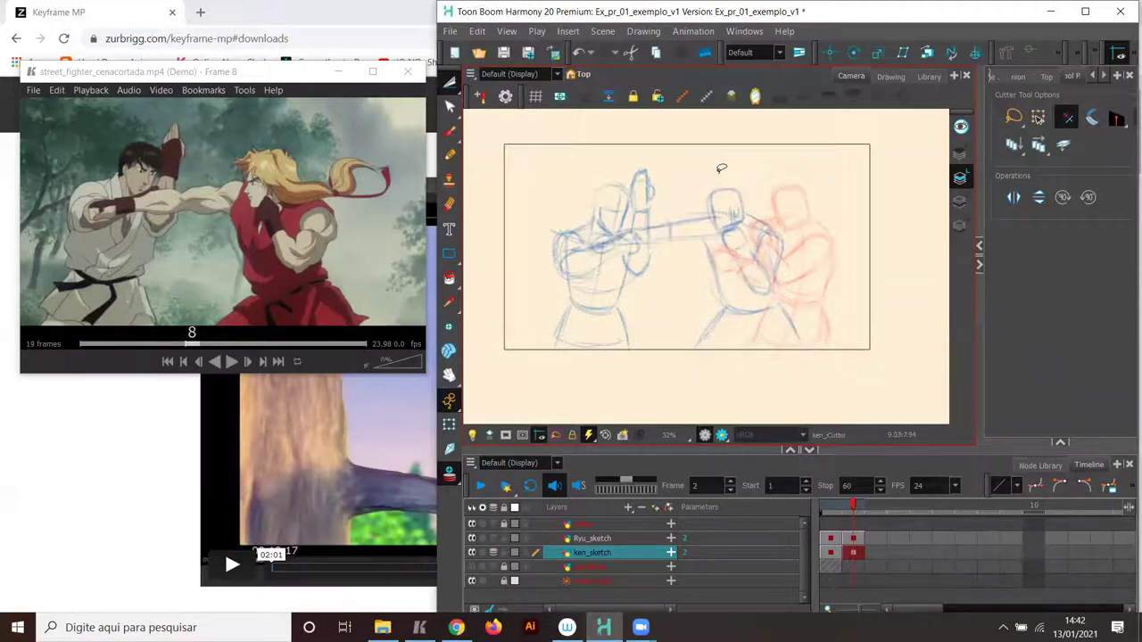
Turn off Onion Skin and flip repeatedly between frames 1 and 2 to check the movement of both fighters.
left_click(449, 472)
key("comma")
key("period")
key("comma")
key("period")
key("comma")
key("period")
key("comma")
key("period")
key("comma")
key("period")
key("comma")
key("period")
key("comma")
key("period")
key("comma")
key("period")
key("comma")
key("period")
key("comma")
key("period")
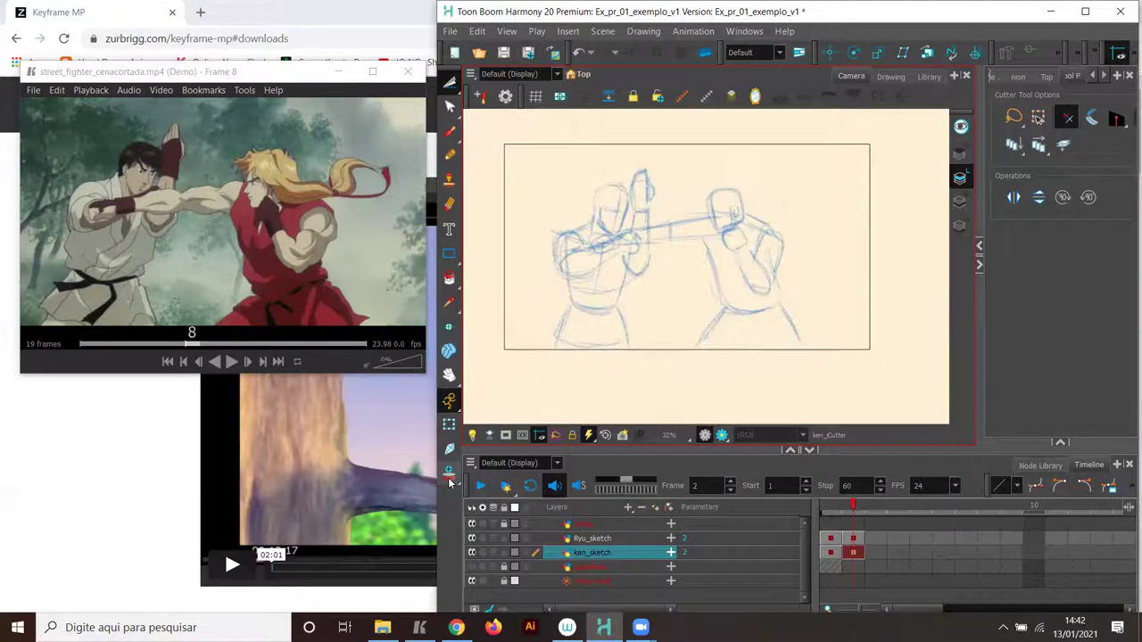
Switch to Keyframe MP and step the reference clip forward to frame 17 to examine the next punch pose.
left_click(272, 77)
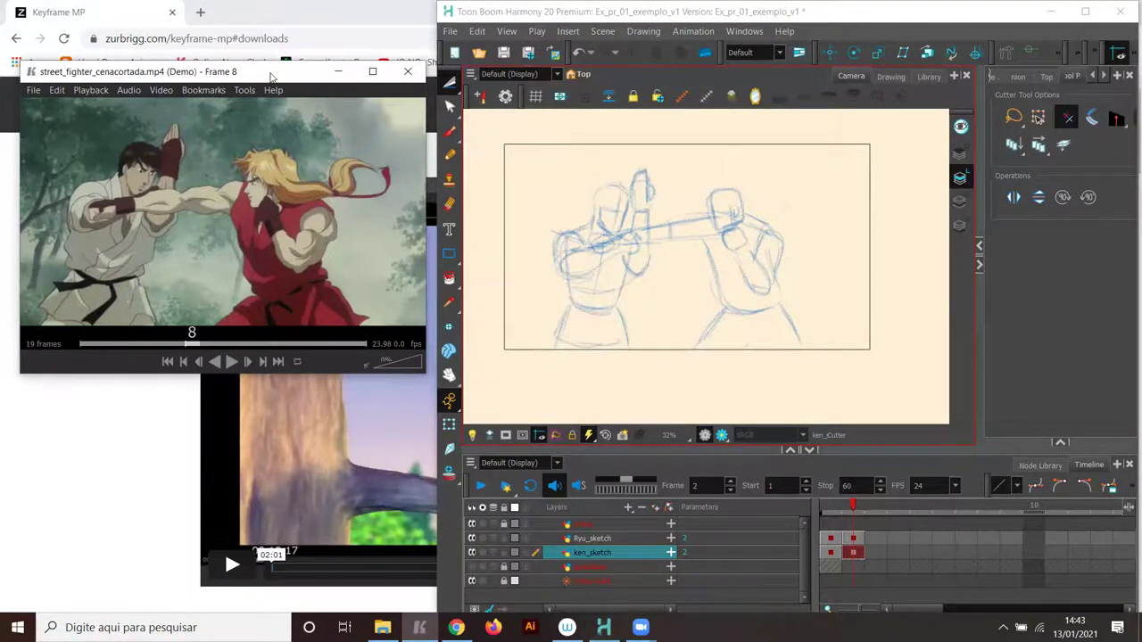
key("Right")
key("Right")
key("Right")
key("Right")
key("Right")
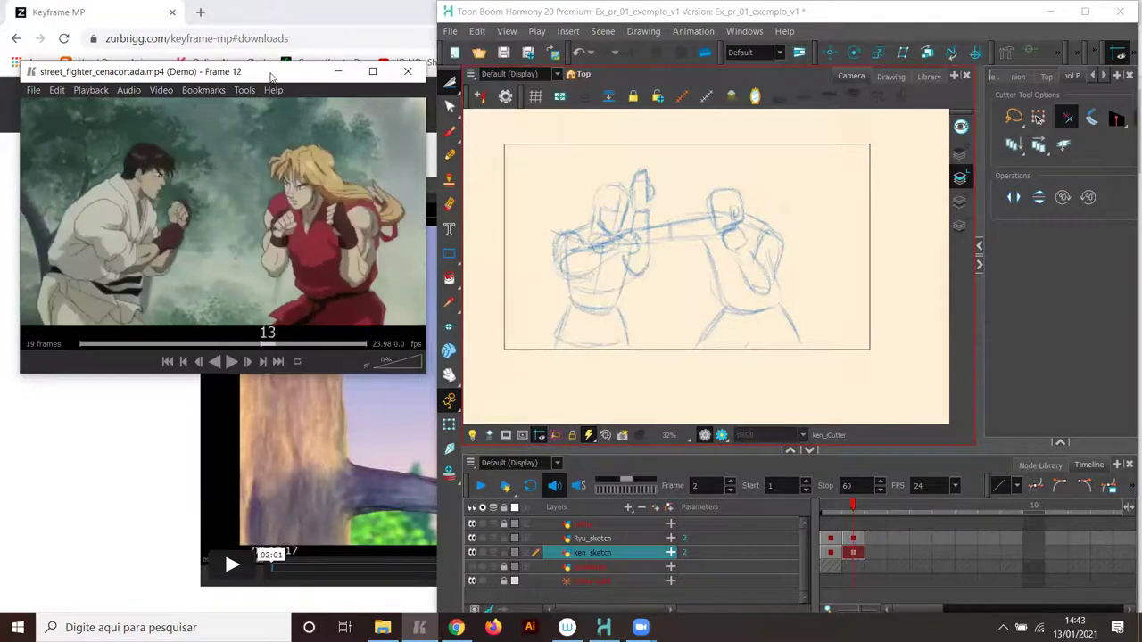
key("Right")
key("Right")
key("Right")
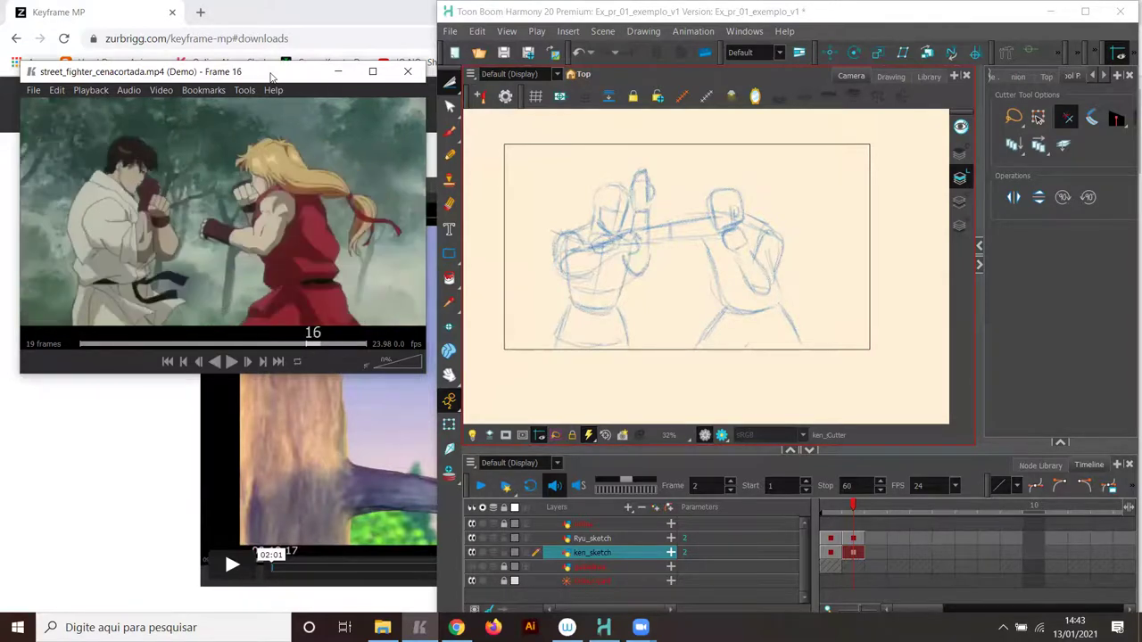
key("Right")
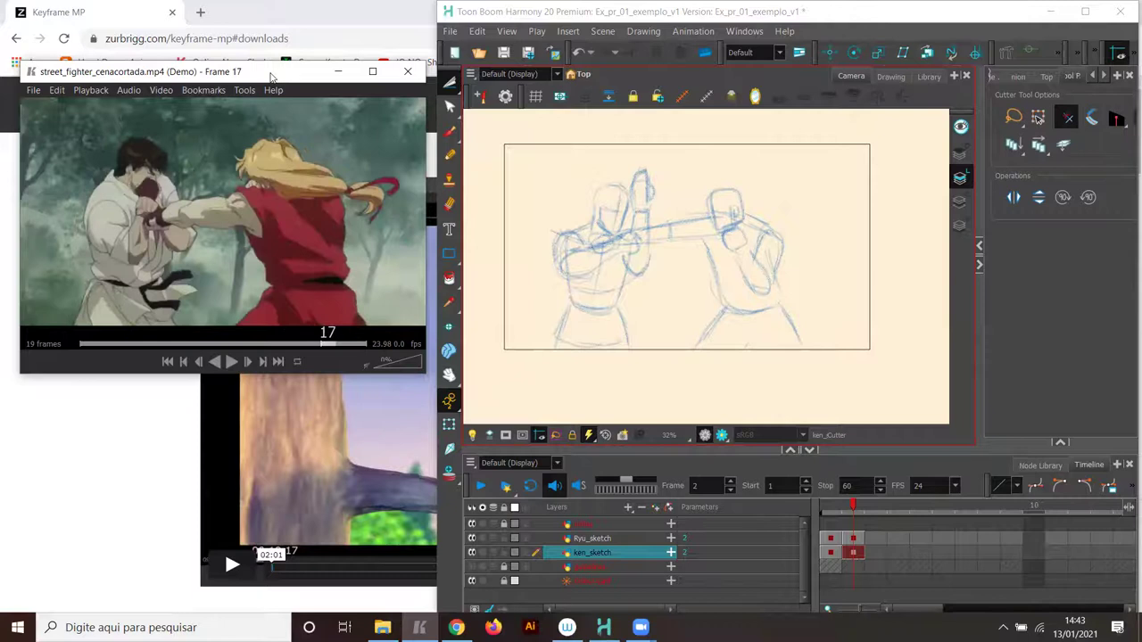
key("Right")
key("Left")
On frame 3 of Ryu_sketch in Harmony, with Onion Skin on, sketch Ryu's torso, waist, upper legs and head with the Soft Pastel brush.
left_click(875, 539)
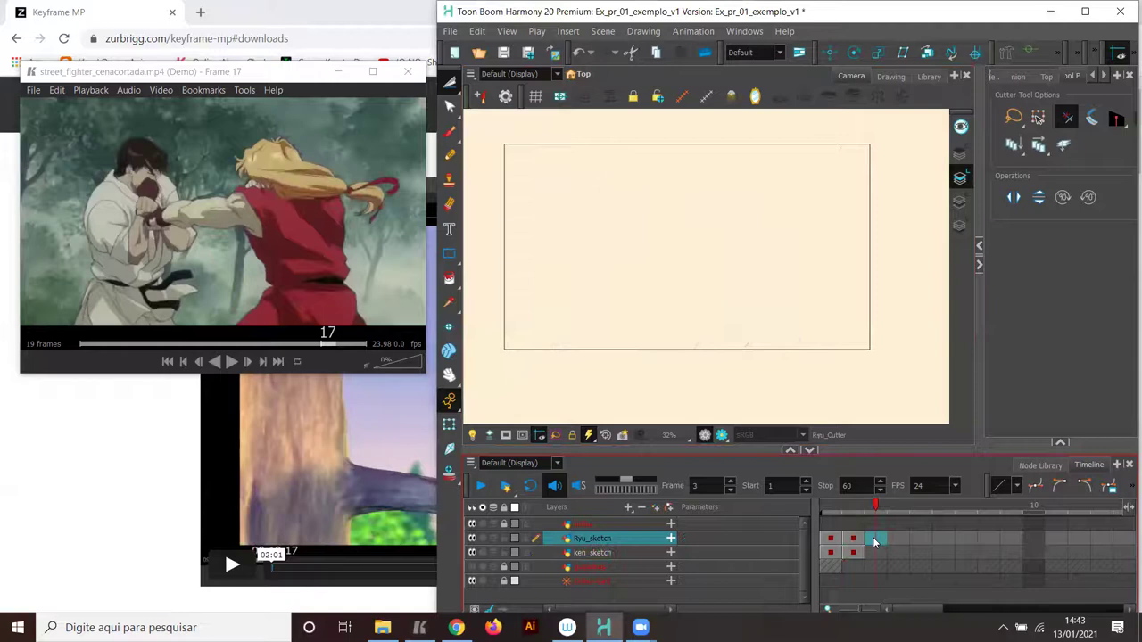
key("alt+b")
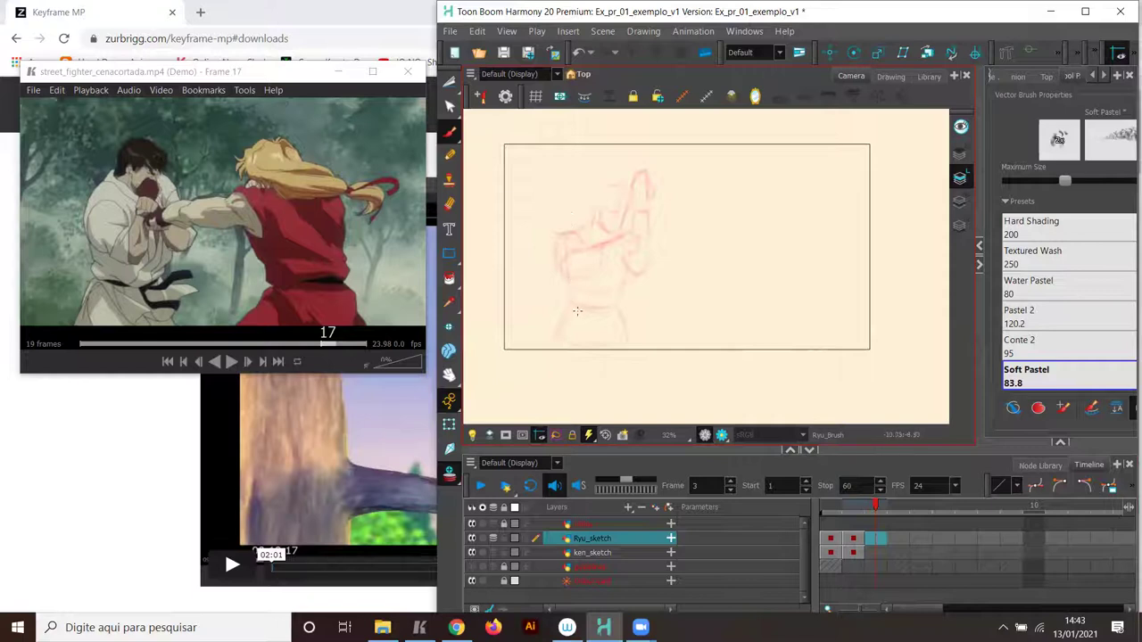
mouse_move(562, 278)
left_mouse_down()
mouse_move(568, 301)
mouse_move(565, 280)
left_mouse_up()
mouse_move(578, 216)
left_mouse_down()
mouse_move(561, 241)
mouse_move(581, 212)
mouse_move(614, 211)
left_mouse_up()
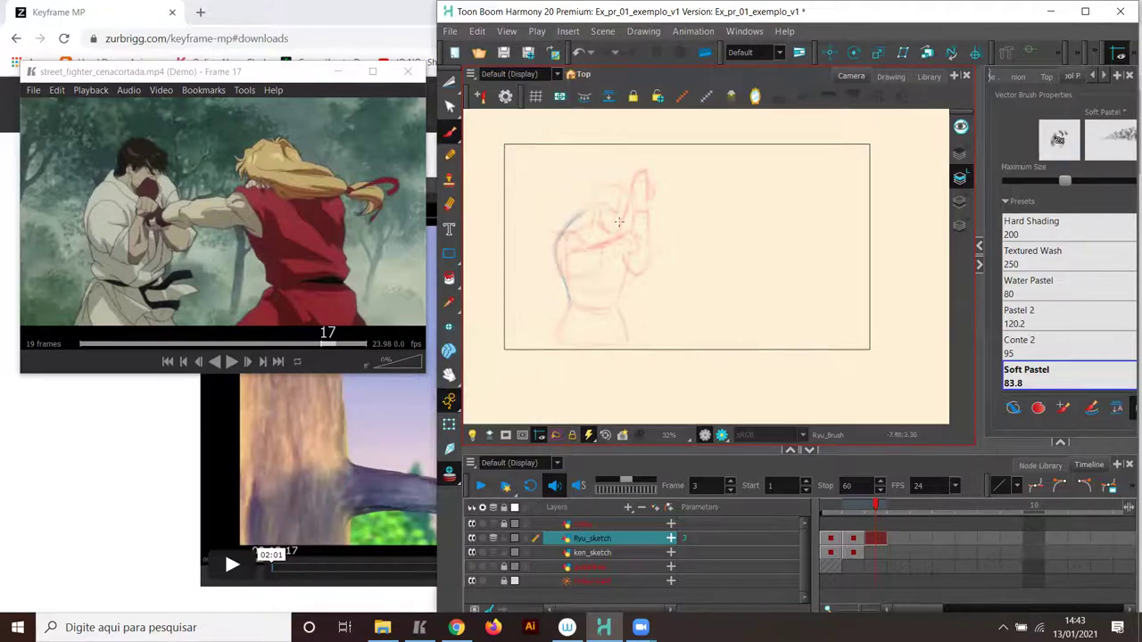
mouse_move(614, 305)
left_mouse_down()
mouse_move(572, 316)
mouse_move(625, 303)
mouse_move(588, 308)
mouse_move(563, 346)
left_mouse_up()
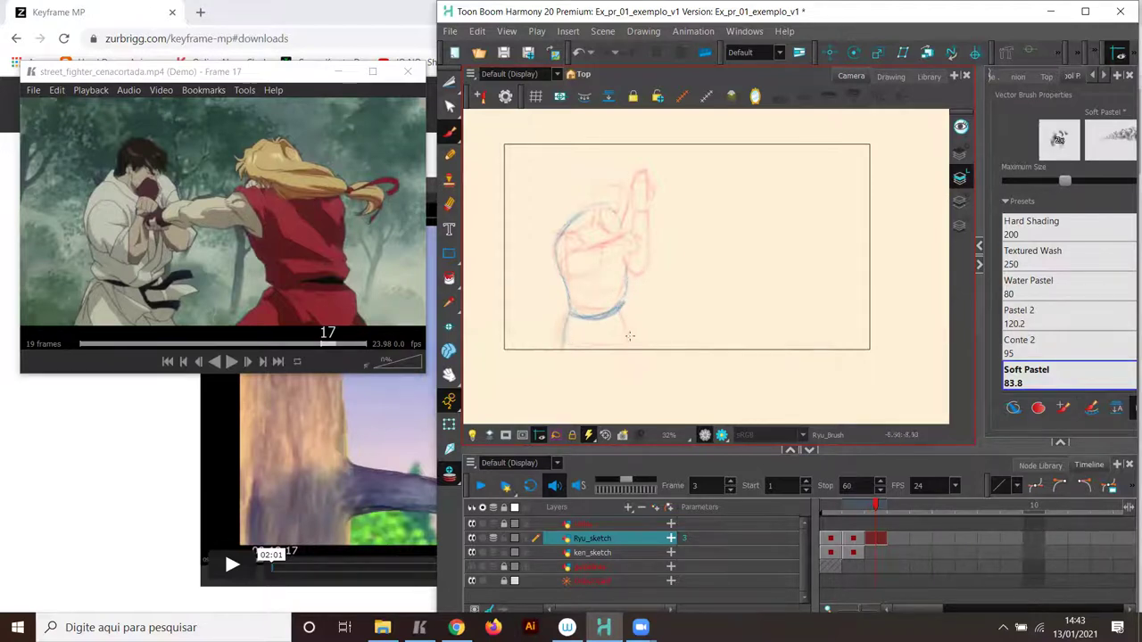
left_click_drag(625, 308, 637, 350)
left_click_drag(577, 317, 617, 314)
mouse_move(614, 197)
left_mouse_down()
mouse_move(588, 223)
mouse_move(588, 212)
mouse_move(597, 232)
mouse_move(612, 224)
mouse_move(612, 180)
mouse_move(584, 182)
mouse_move(588, 213)
left_mouse_up()
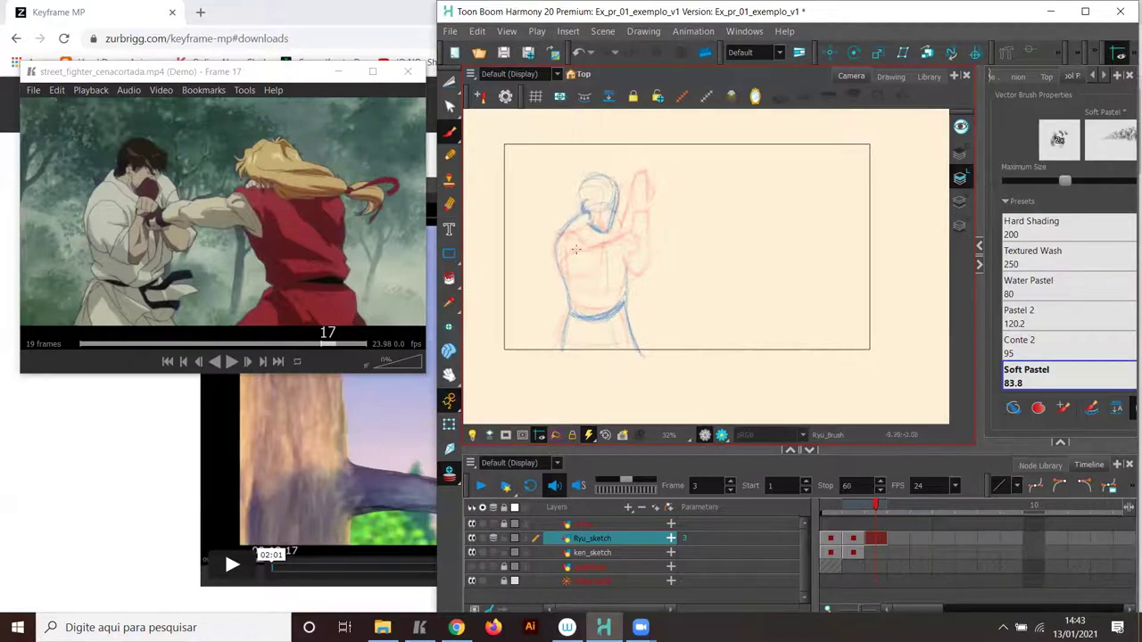
Sketch Ryu's two bent arms on frame 3, with the fists and forearms meeting in a guard in front of his chest.
mouse_move(571, 235)
left_mouse_down()
mouse_move(588, 238)
mouse_move(568, 273)
left_mouse_up()
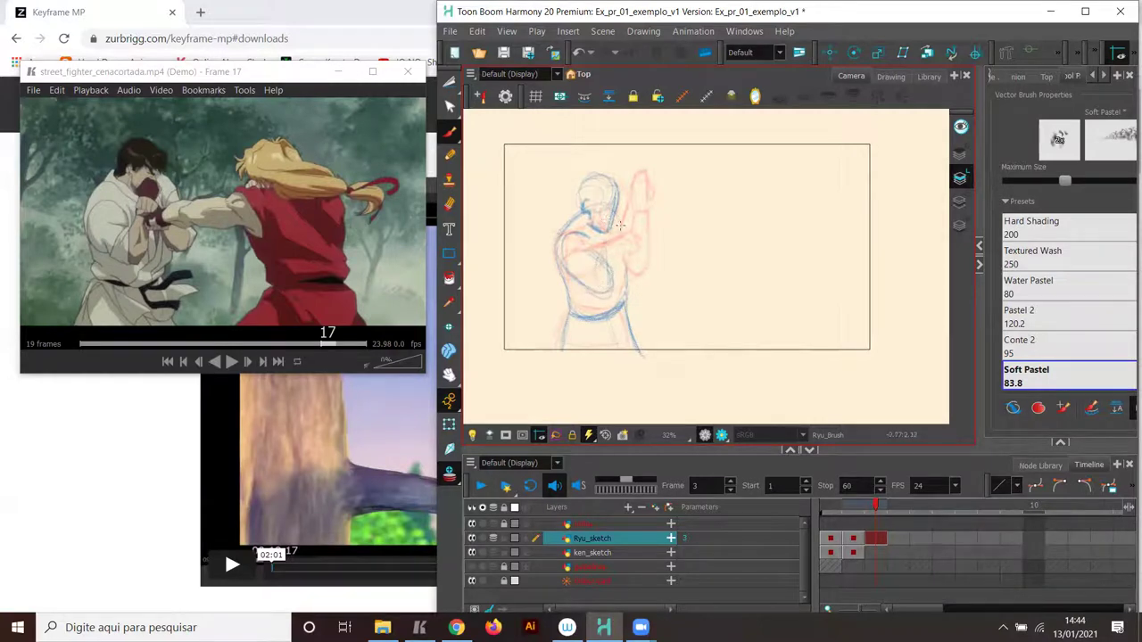
left_click_drag(616, 219, 616, 240)
mouse_move(596, 292)
left_mouse_down()
mouse_move(598, 259)
mouse_move(606, 298)
left_mouse_up()
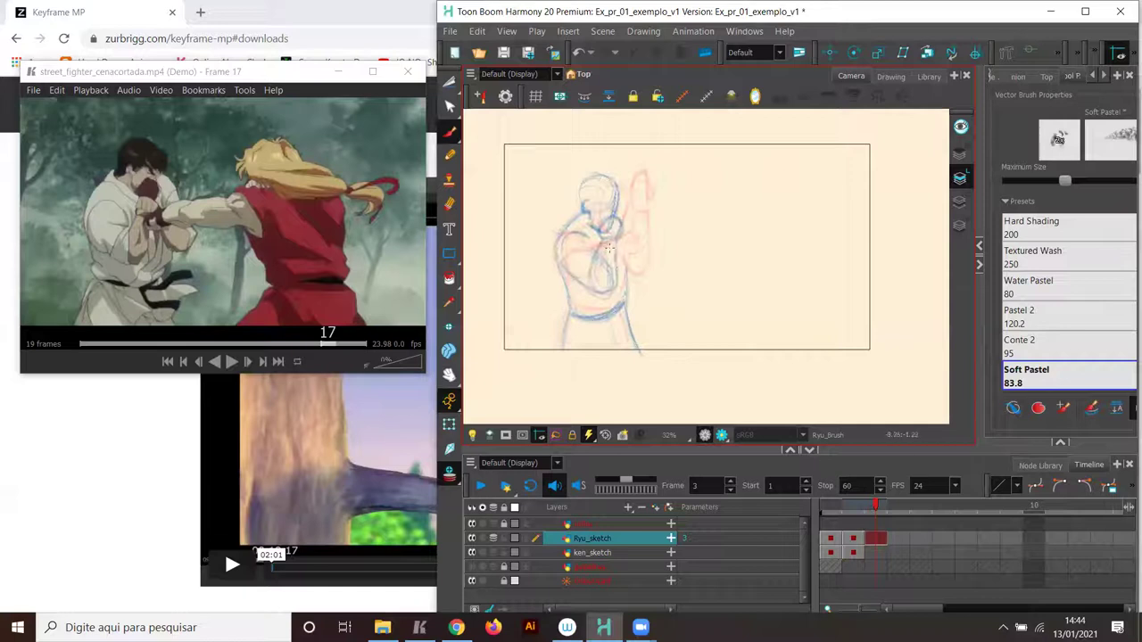
mouse_move(600, 239)
left_mouse_down()
mouse_move(639, 257)
mouse_move(637, 233)
mouse_move(640, 278)
left_mouse_up()
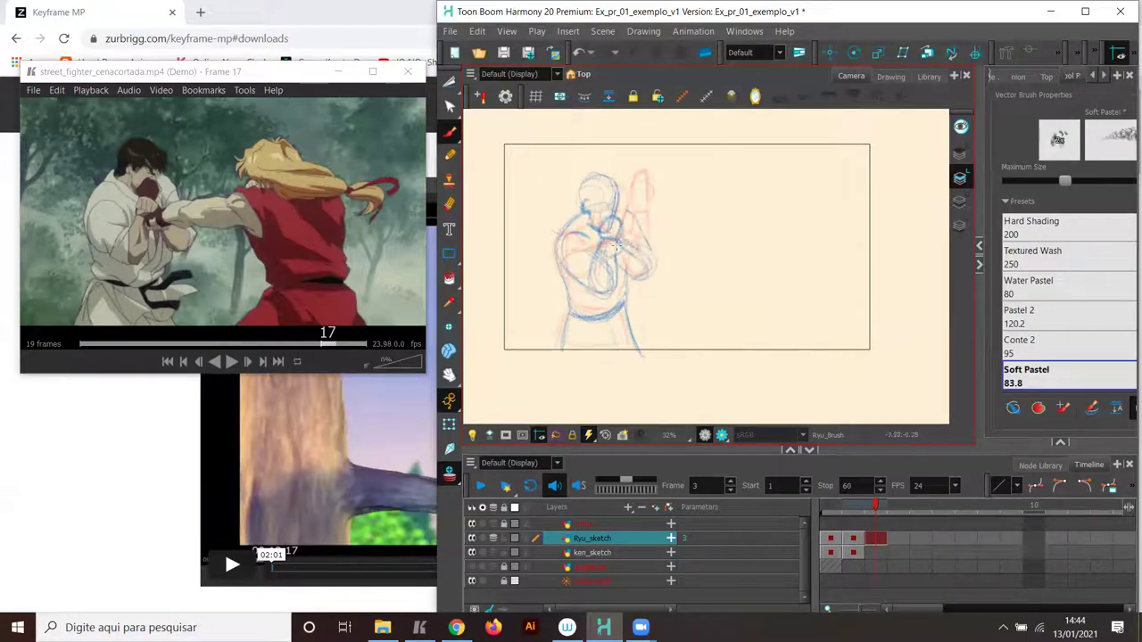
left_click_drag(598, 254, 621, 242)
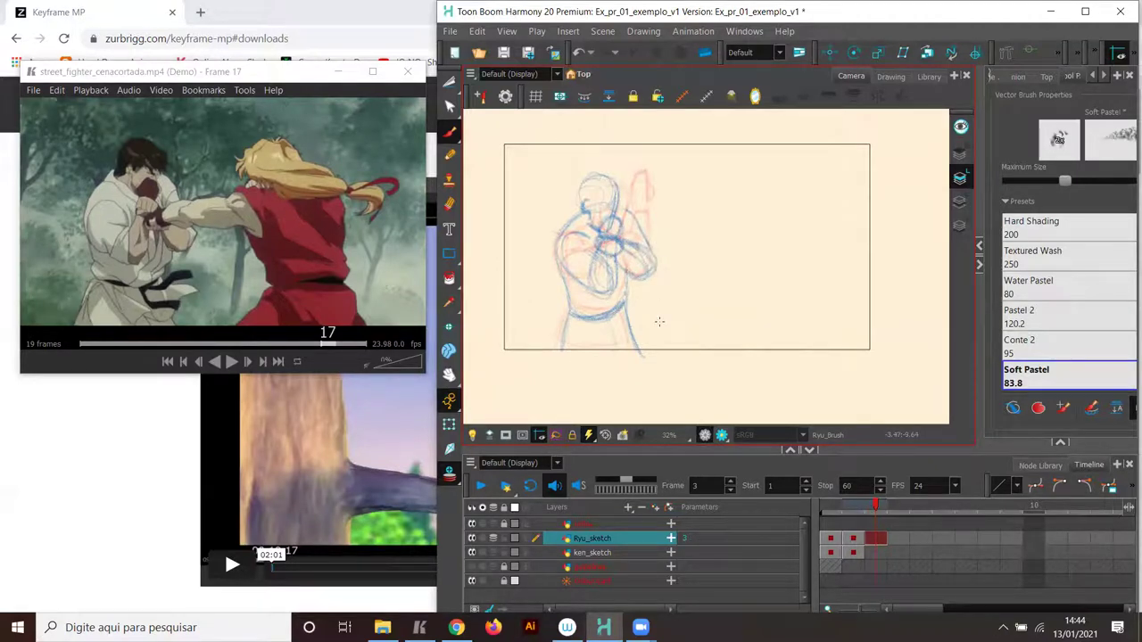
Step the reference clip in Keyframe MP back and forward through the exchange, ending on frame 18, to compare the fighters' positions.
left_click(207, 75)
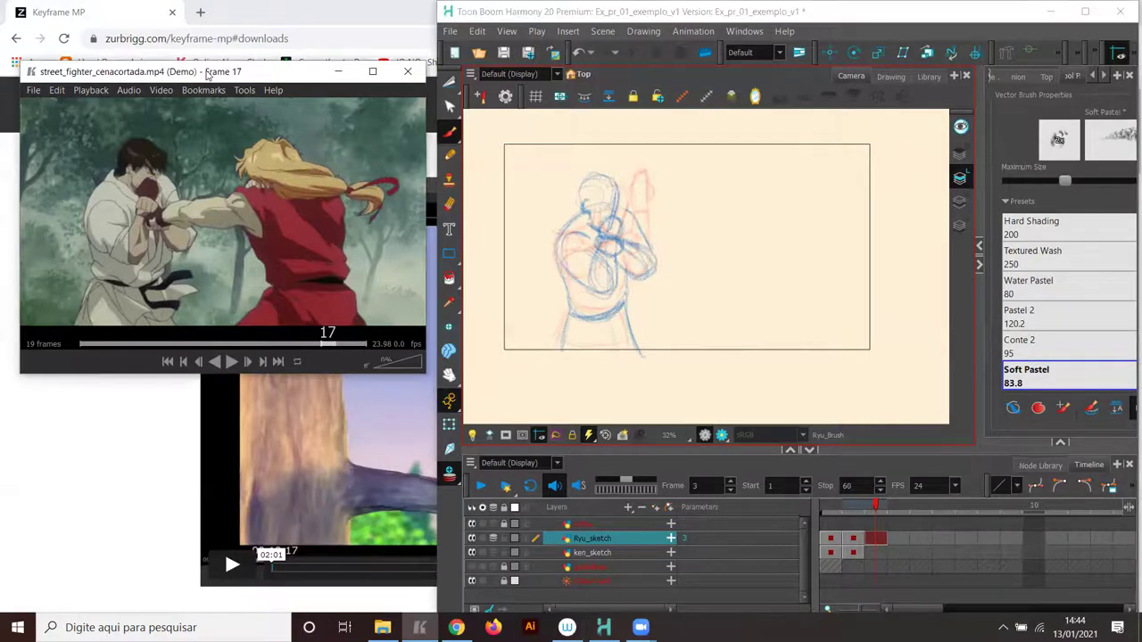
key("Left")
key("Left")
key("Left")
key("Left")
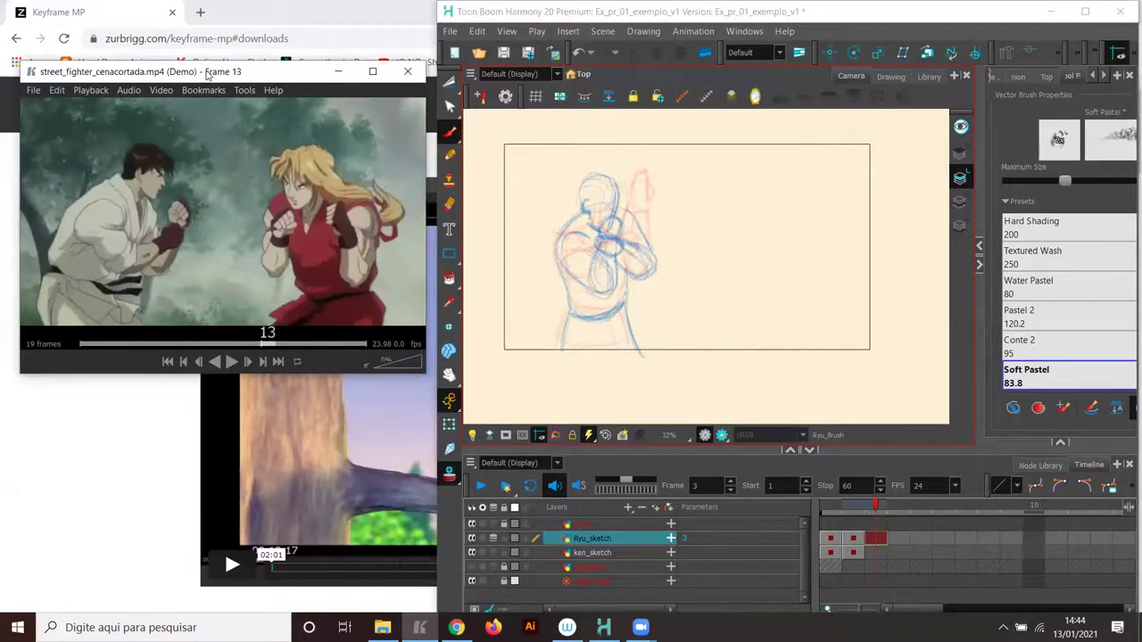
key("Left")
key("Left")
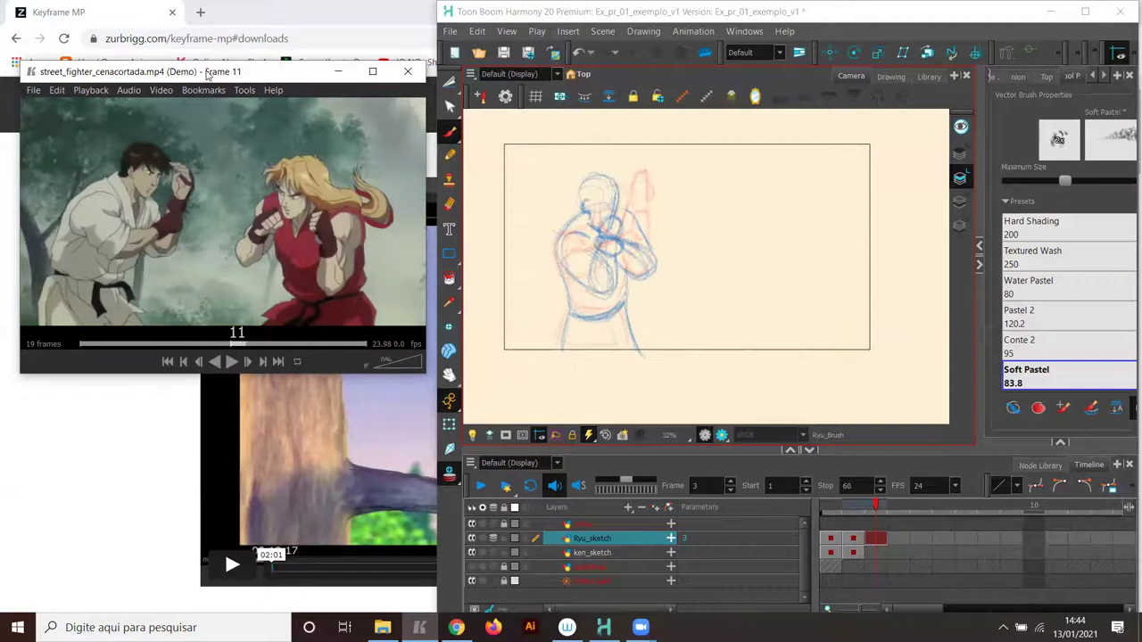
key("Left")
key("Left")
key("Left")
key("Right")
key("Right")
key("Right")
key("Right")
key("Right")
key("Right")
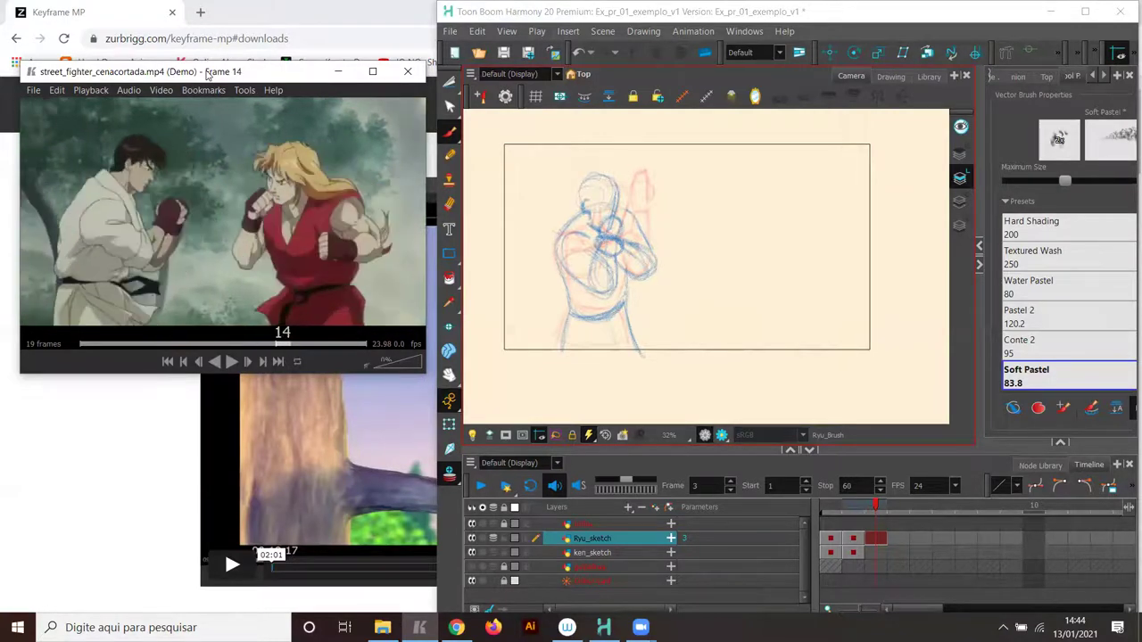
key("Right")
key("Right")
key("Right")
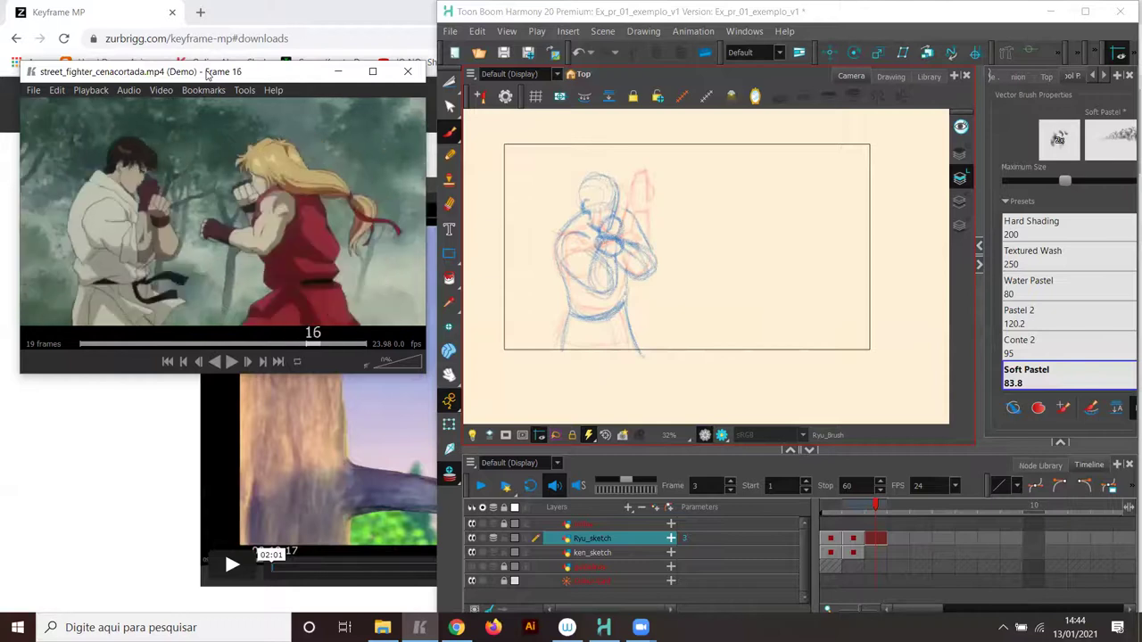
key("Right")
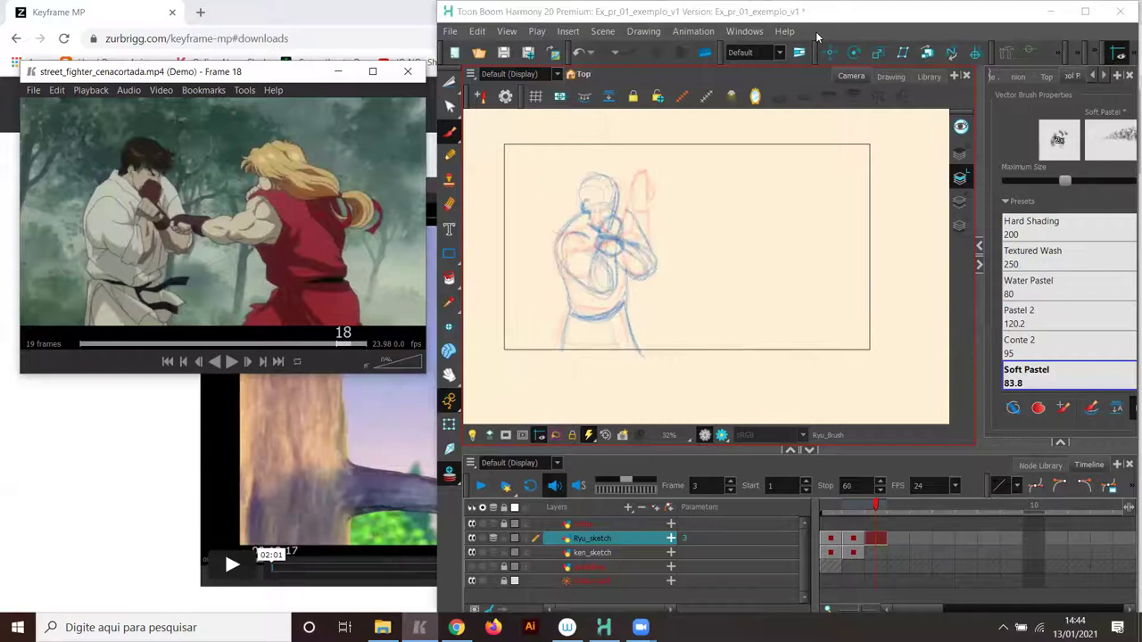
In Harmony, shift Ryu's whole frame 3 sketch slightly toward Ken with the Transform tool, and return to the Brush tool.
left_click(449, 426)
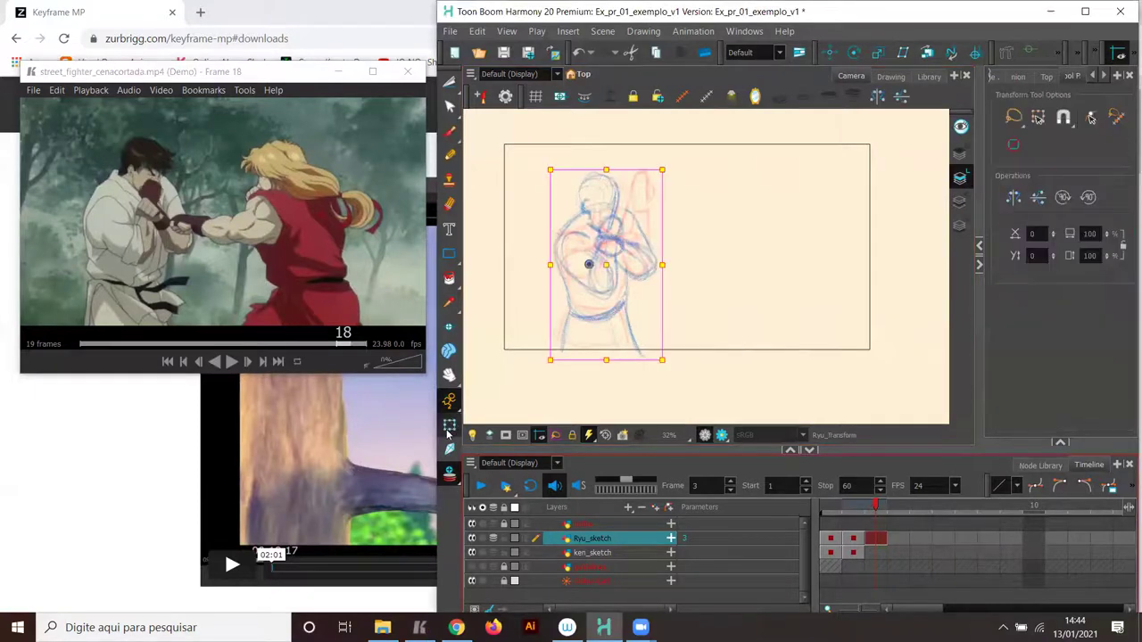
left_click_drag(619, 284, 630, 284)
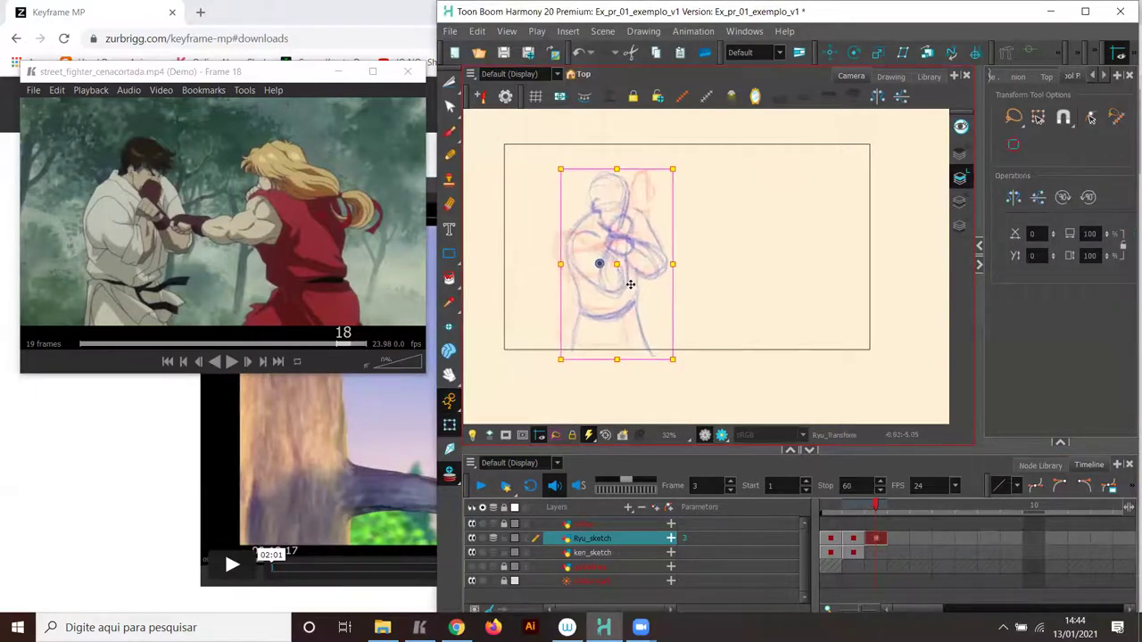
left_click(450, 131)
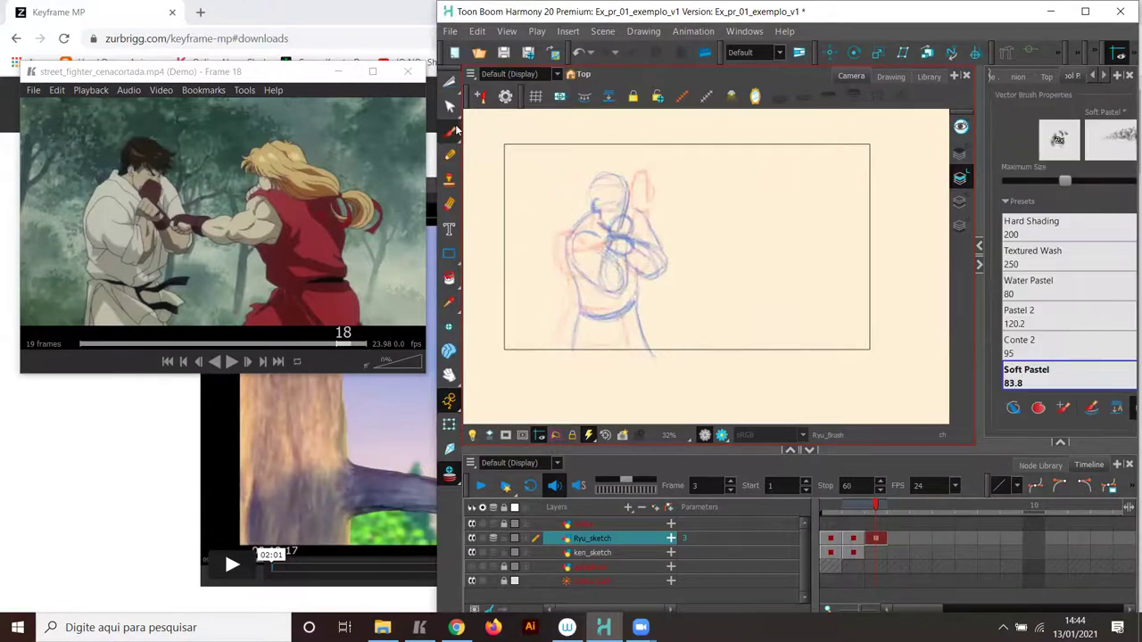
Set up frame 3 of ken_sketch for drawing, with the reference clip back on frame 17 and the Light Table turned on.
left_click(870, 553)
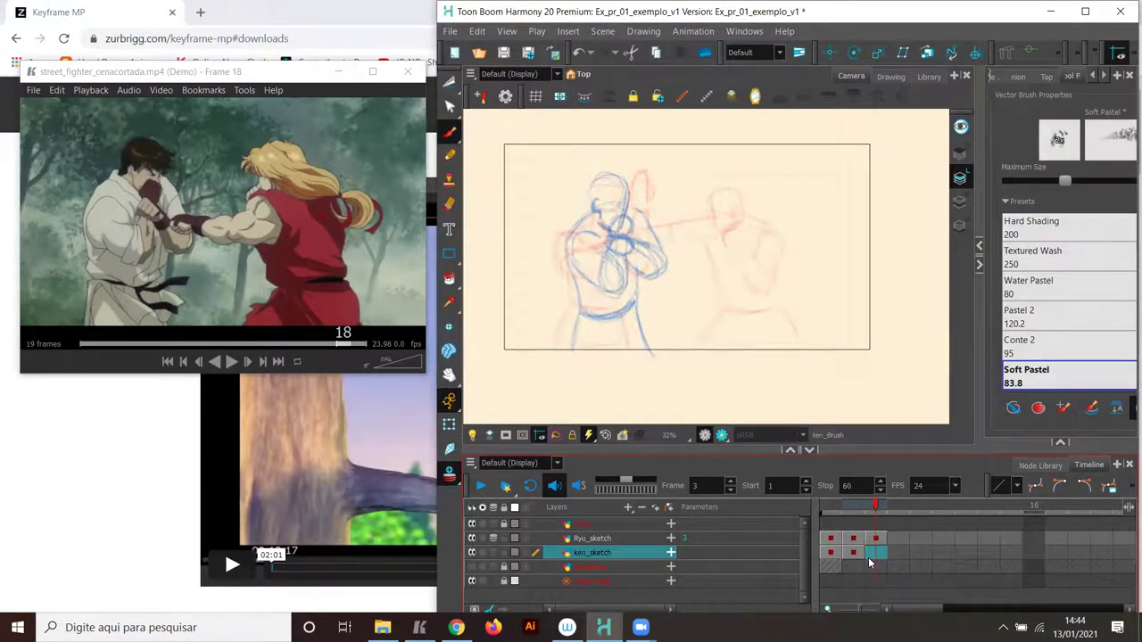
left_click(268, 80)
key("Left")
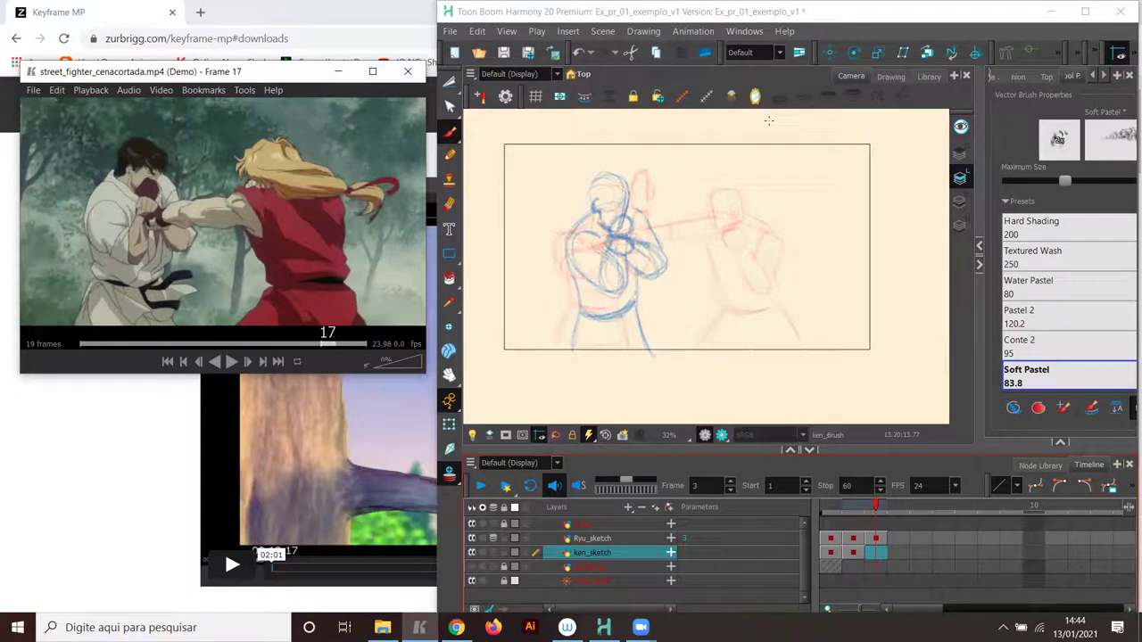
left_click(473, 436)
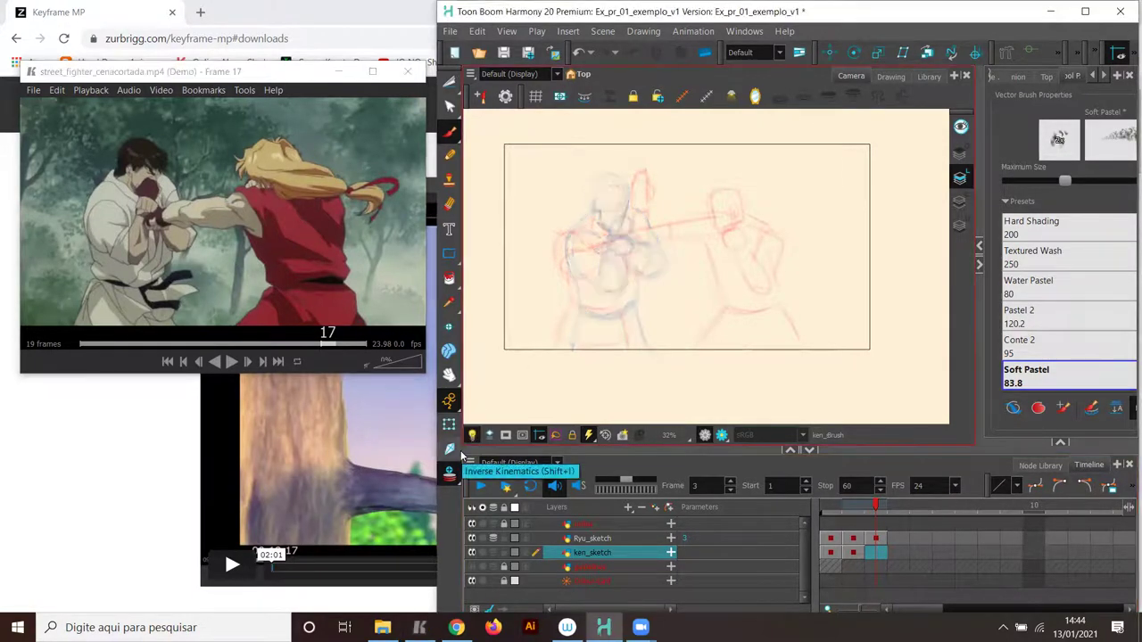
left_click(472, 436)
left_click(472, 436)
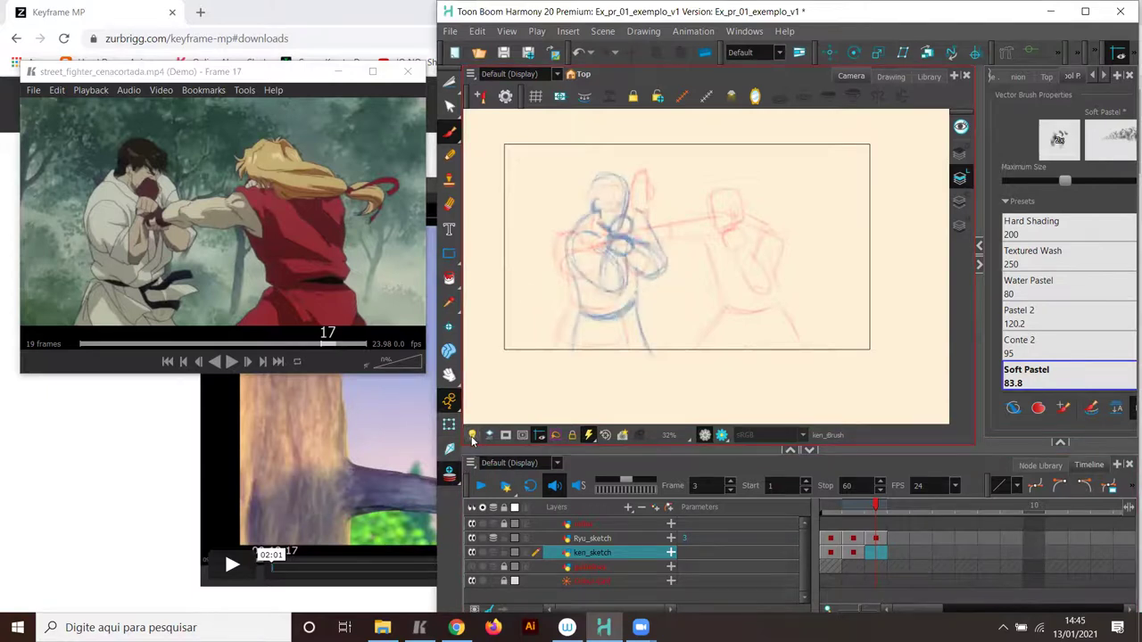
left_click(872, 552)
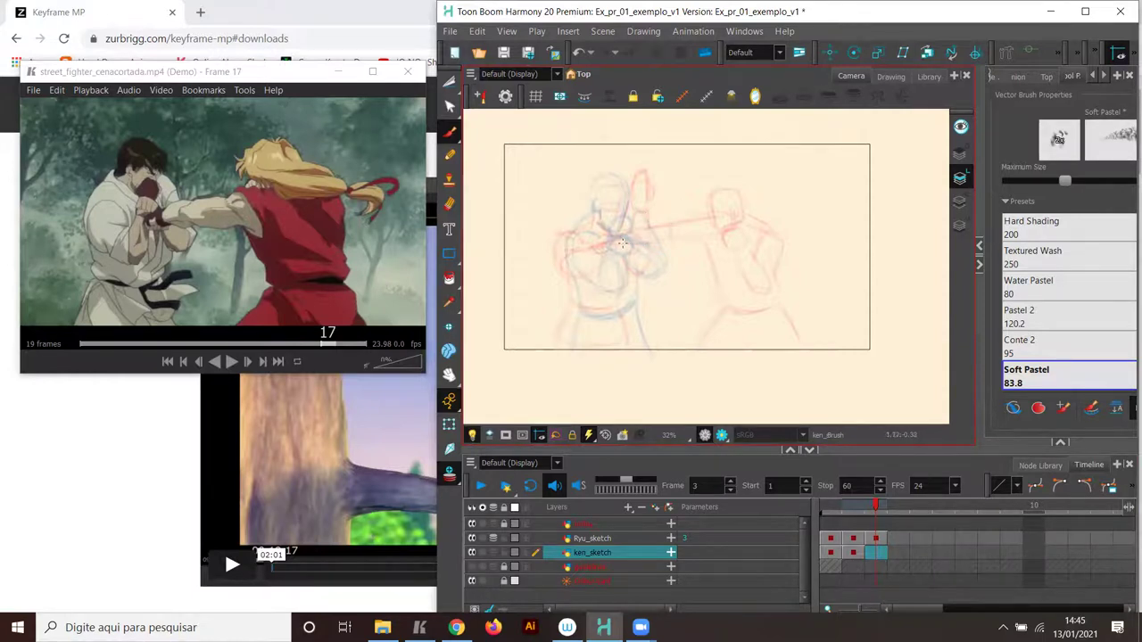
Sketch Ken's fist and outstretched punching arm on frame 3, reaching from his shoulder to Ryu's guard.
mouse_move(631, 254)
left_mouse_down()
mouse_move(620, 253)
mouse_move(633, 257)
mouse_move(631, 237)
left_mouse_up()
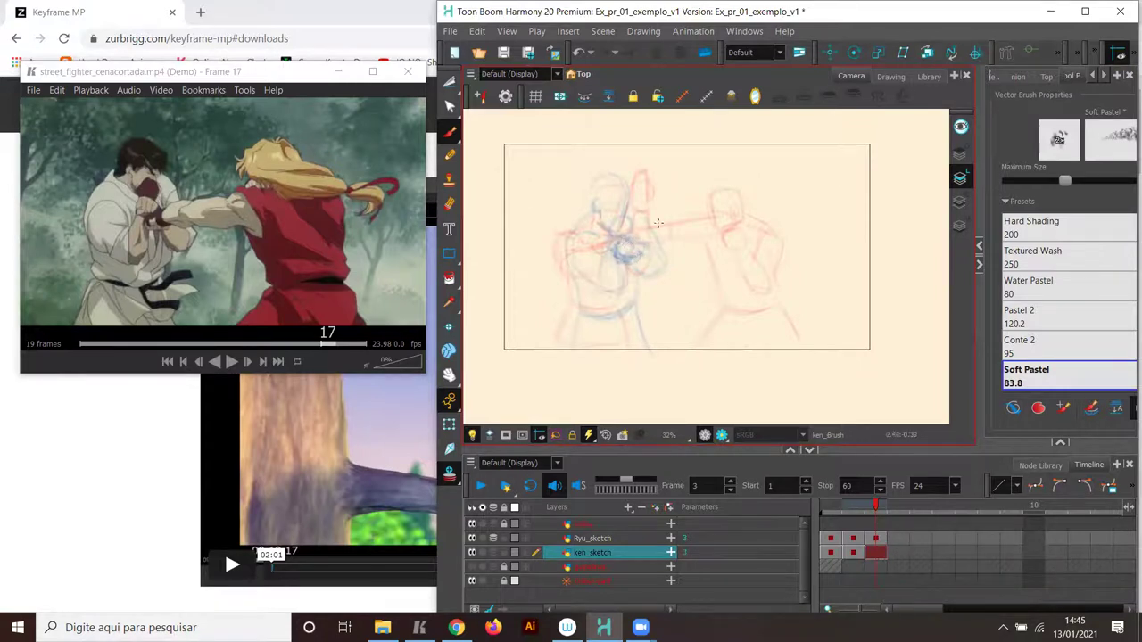
mouse_move(663, 222)
left_mouse_down()
mouse_move(694, 217)
mouse_move(718, 230)
mouse_move(678, 248)
mouse_move(653, 234)
mouse_move(687, 241)
mouse_move(642, 253)
mouse_move(671, 241)
mouse_move(638, 234)
left_mouse_up()
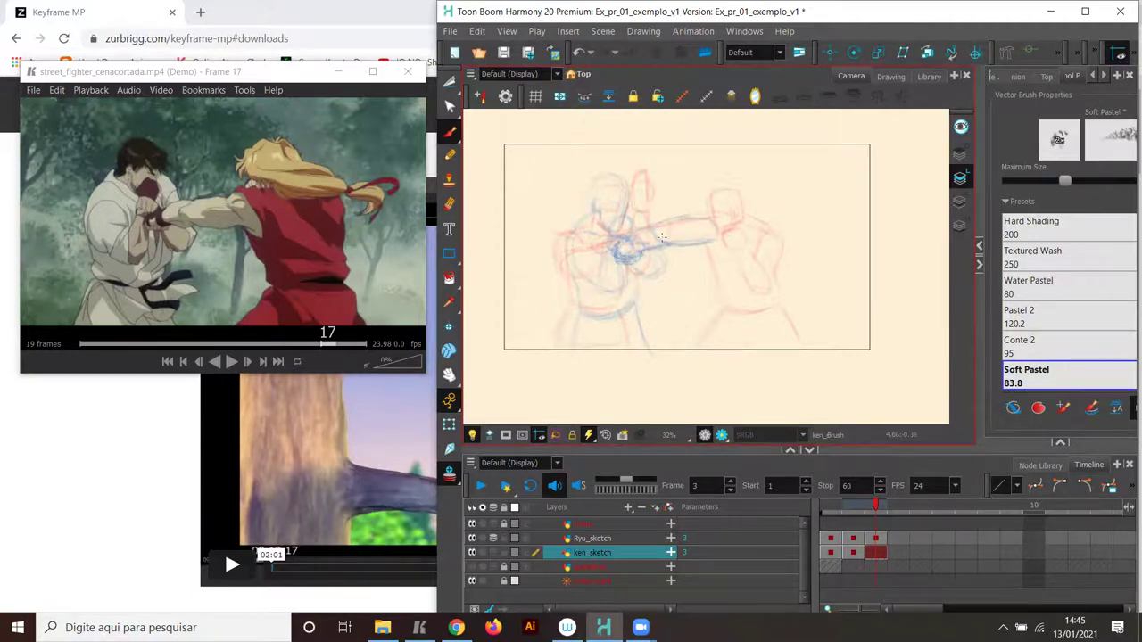
left_click_drag(674, 218, 724, 225)
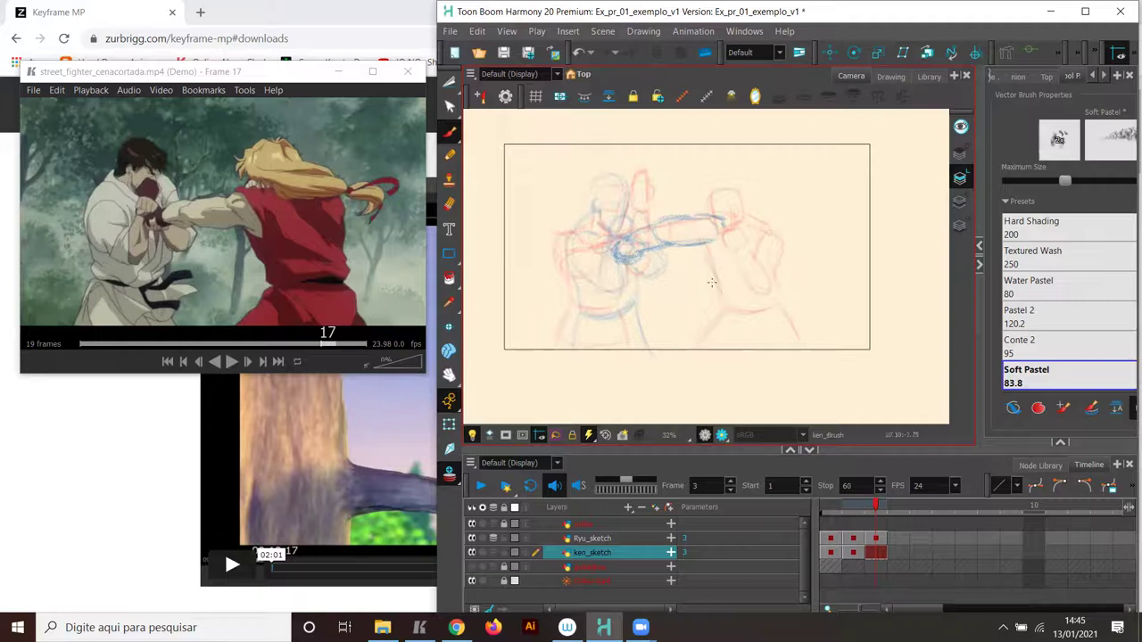
Sketch Ken's torso, shoulder line and rounded head on frame 3, following the reference pose.
mouse_move(718, 283)
left_mouse_down()
mouse_move(770, 300)
mouse_move(767, 310)
mouse_move(730, 301)
mouse_move(786, 299)
mouse_move(788, 283)
mouse_move(709, 215)
left_mouse_up()
left_click_drag(732, 217, 772, 216)
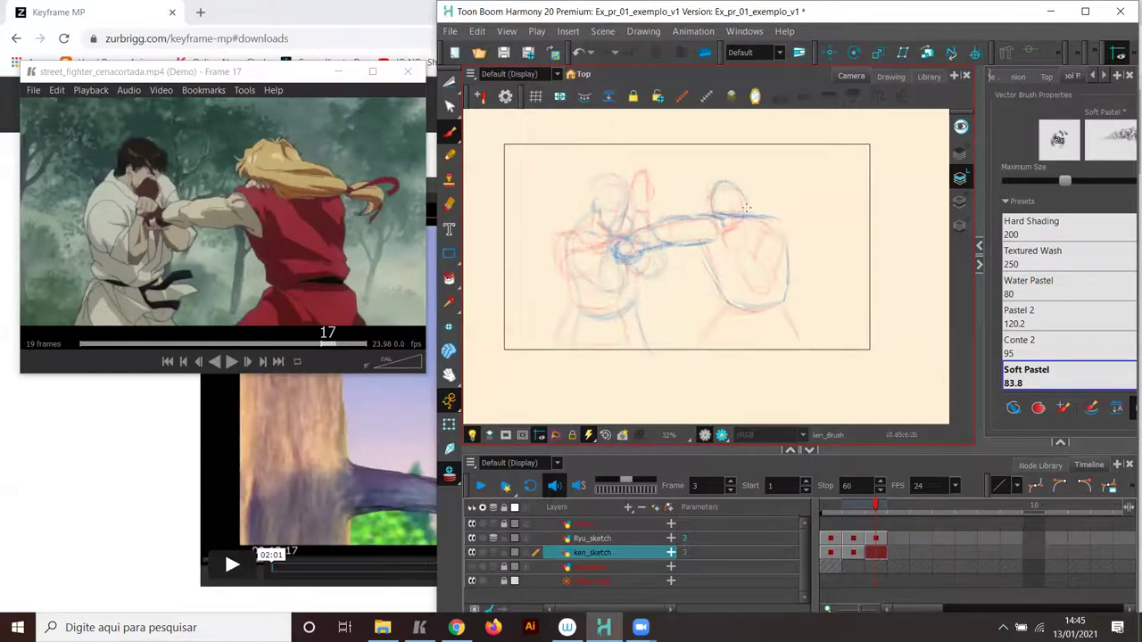
left_click_drag(711, 200, 715, 212)
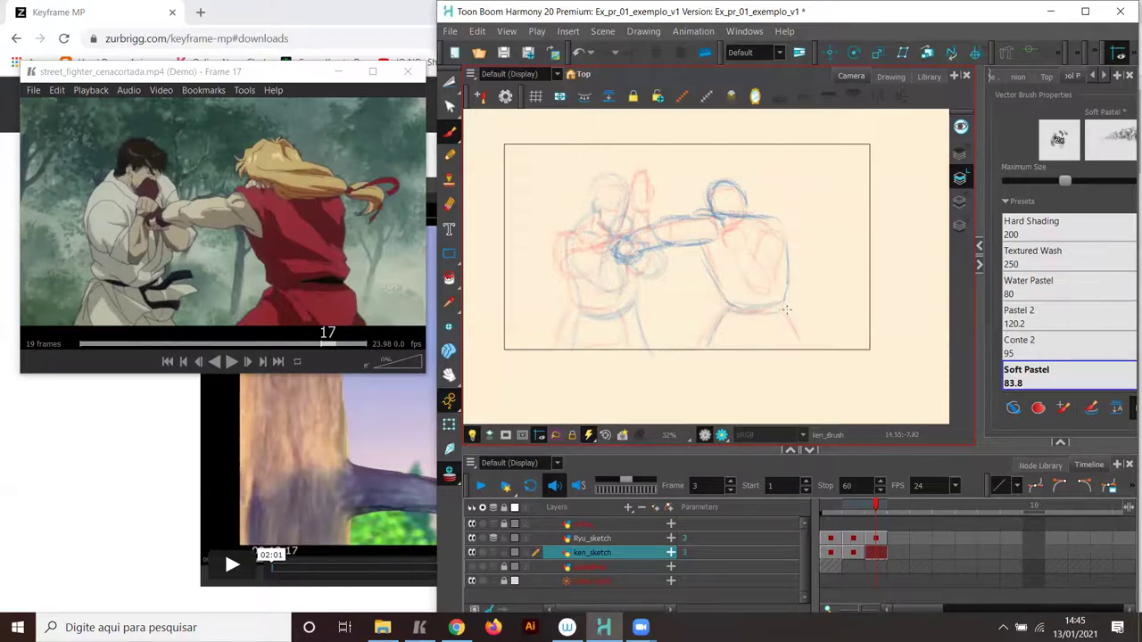
Add Ken's upper legs on frame 3 and strengthen the contours of his armpit, back and forearm.
left_click_drag(786, 316, 804, 346)
left_click_drag(723, 312, 706, 341)
left_click_drag(714, 221, 718, 260)
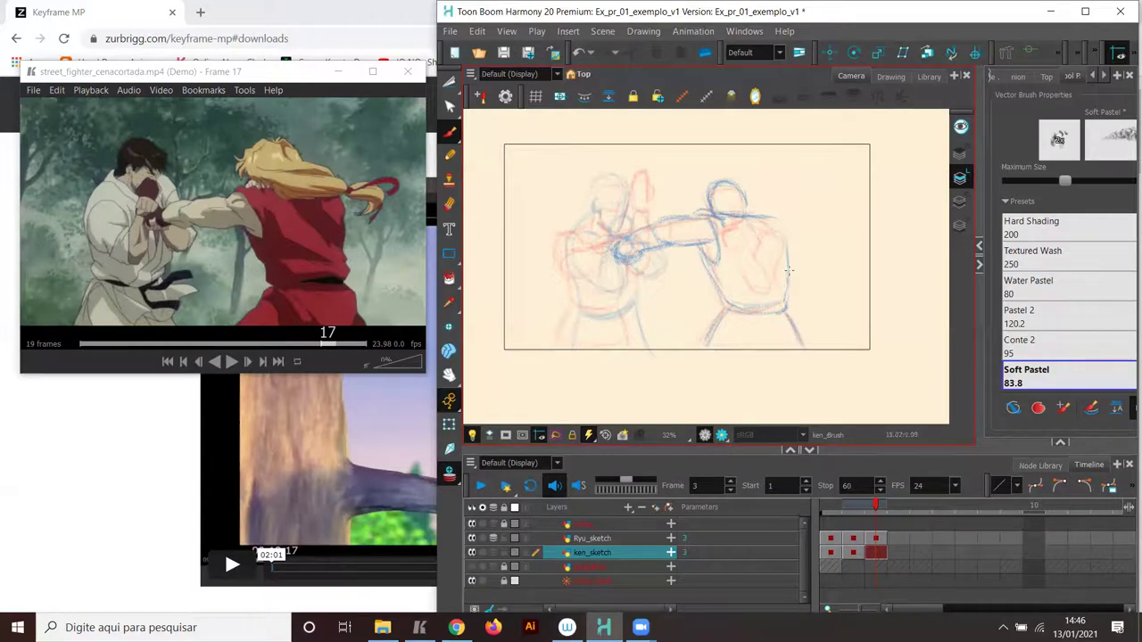
left_click_drag(779, 222, 787, 261)
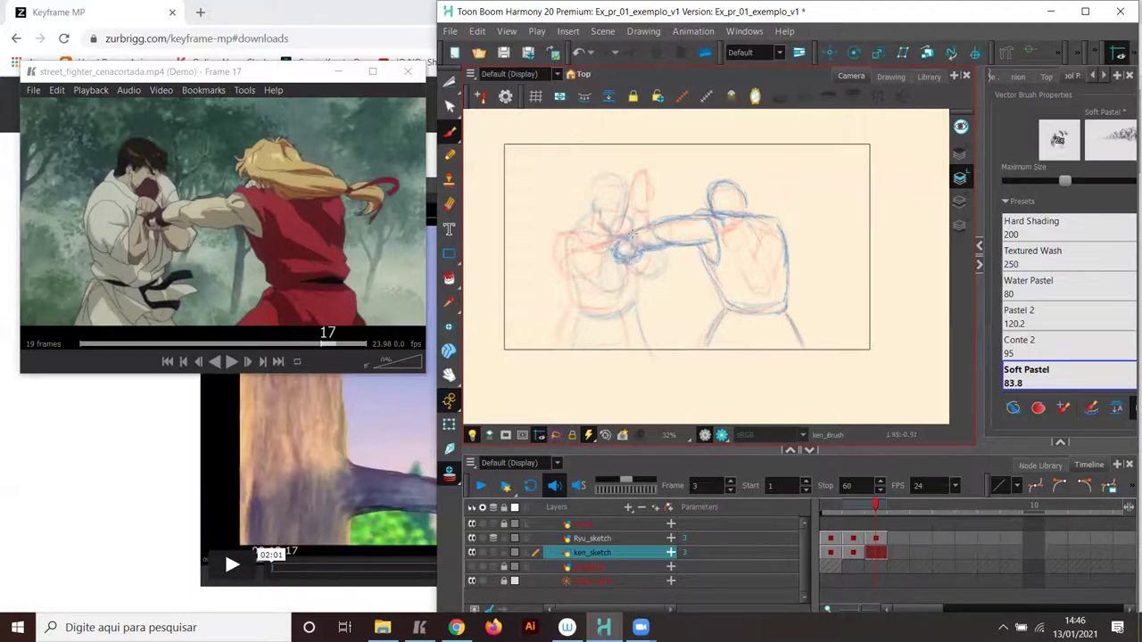
left_click_drag(628, 239, 664, 218)
Turn off the onion skin and flip between frames 2 and 3 to compare Ken's poses.
left_click(451, 476)
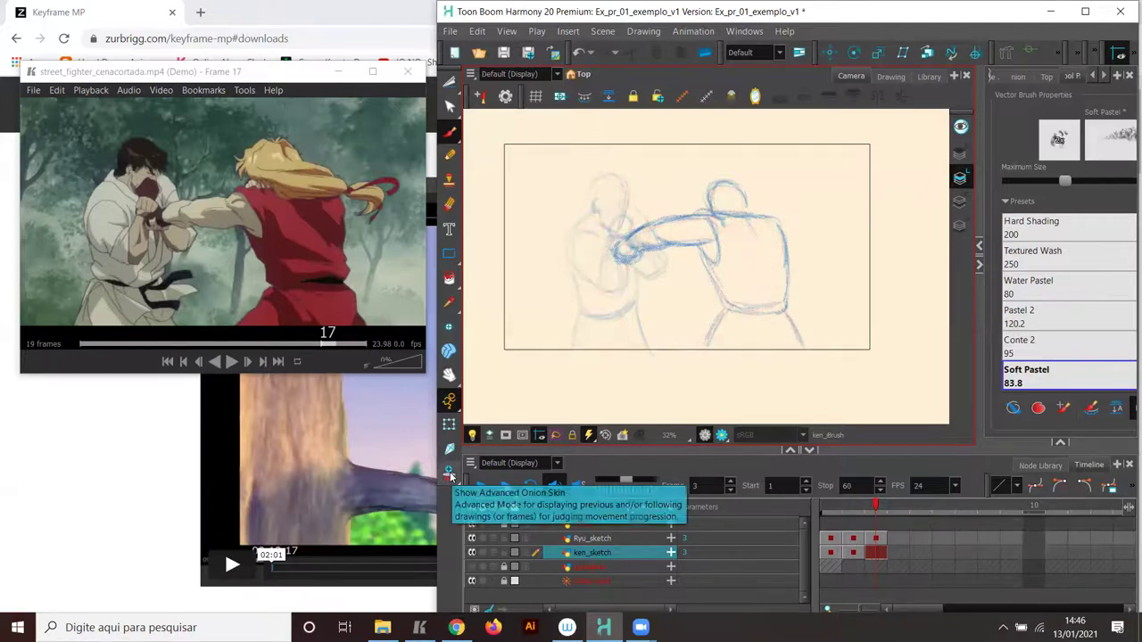
key("comma")
key("period")
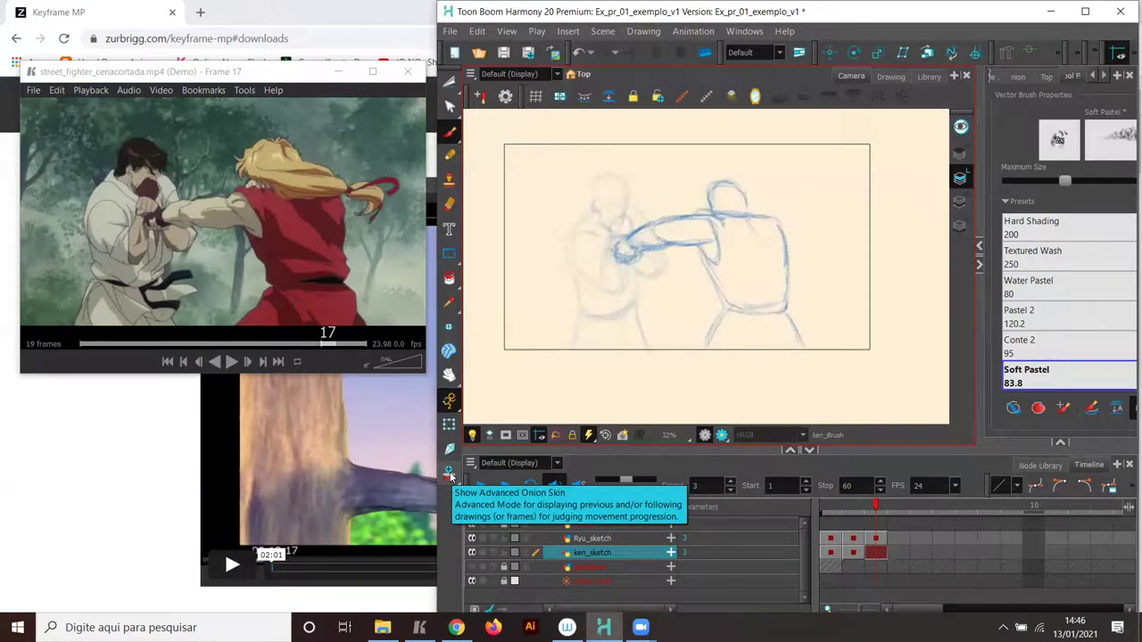
Step the reference clip in Keyframe MP back to frame 8 and forward to frame 17 to compare Ken's two punches.
left_click(257, 70)
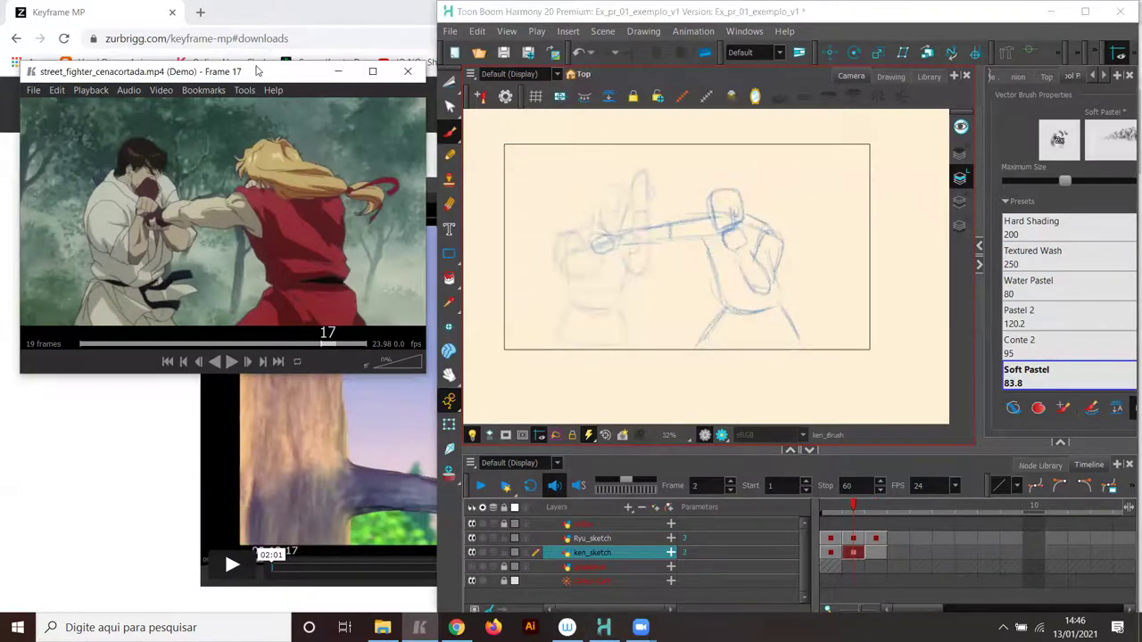
key("Left")
key("Left")
key("Left")
key("Left")
key("Left")
key("Left")
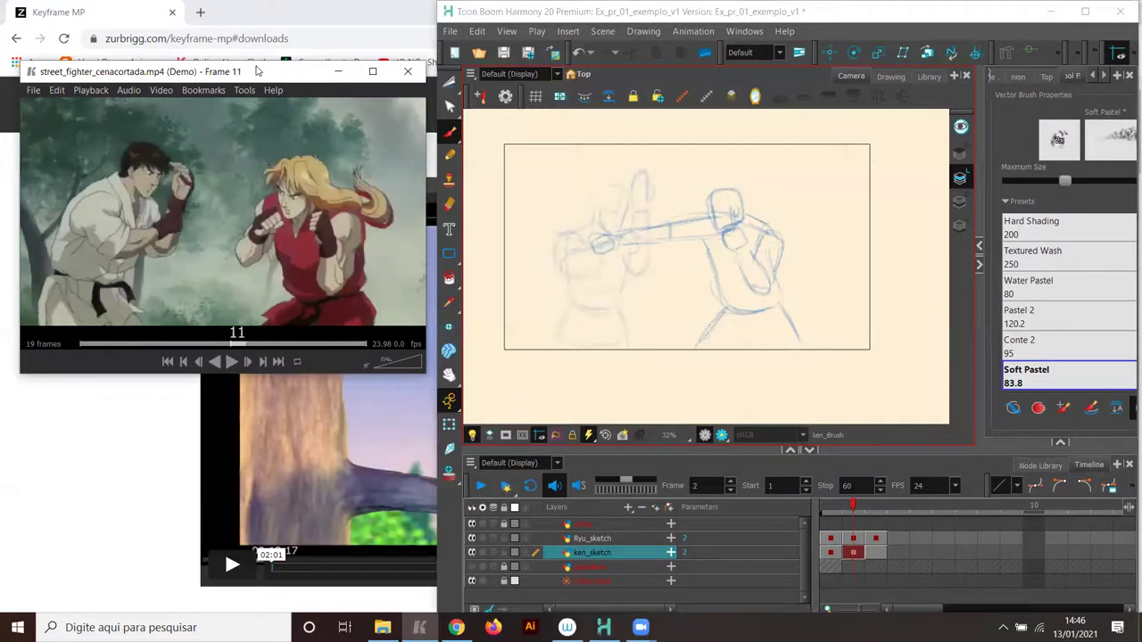
key("Left")
key("Left")
key("Left")
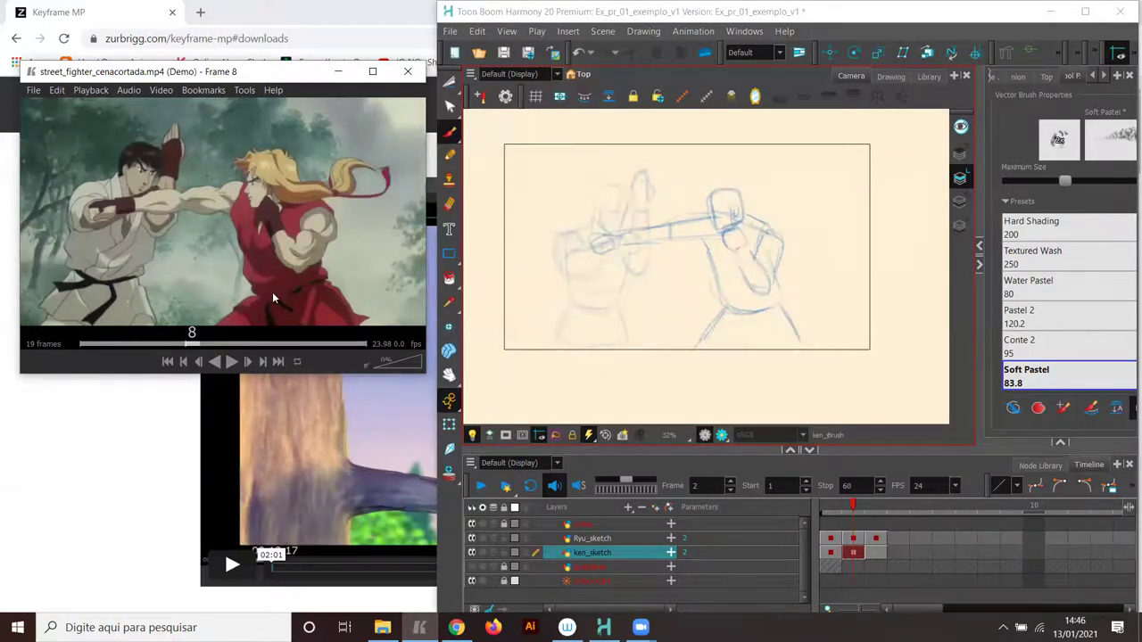
key("Right")
key("Right")
key("Right")
key("Right")
key("Right")
key("Right")
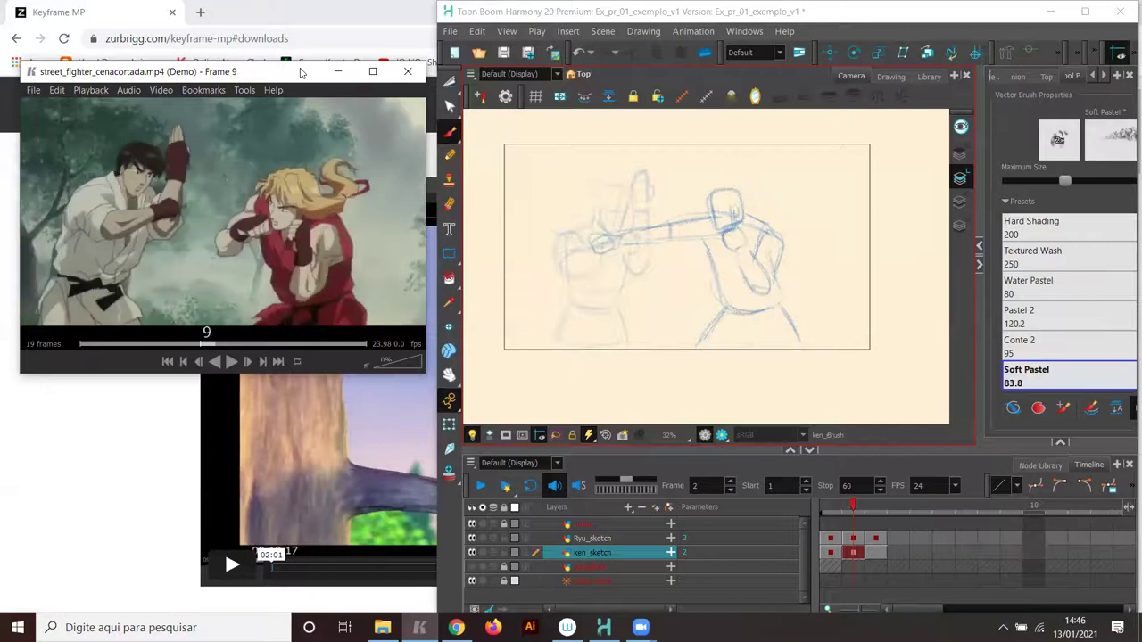
key("Right")
key("Right")
key("Right")
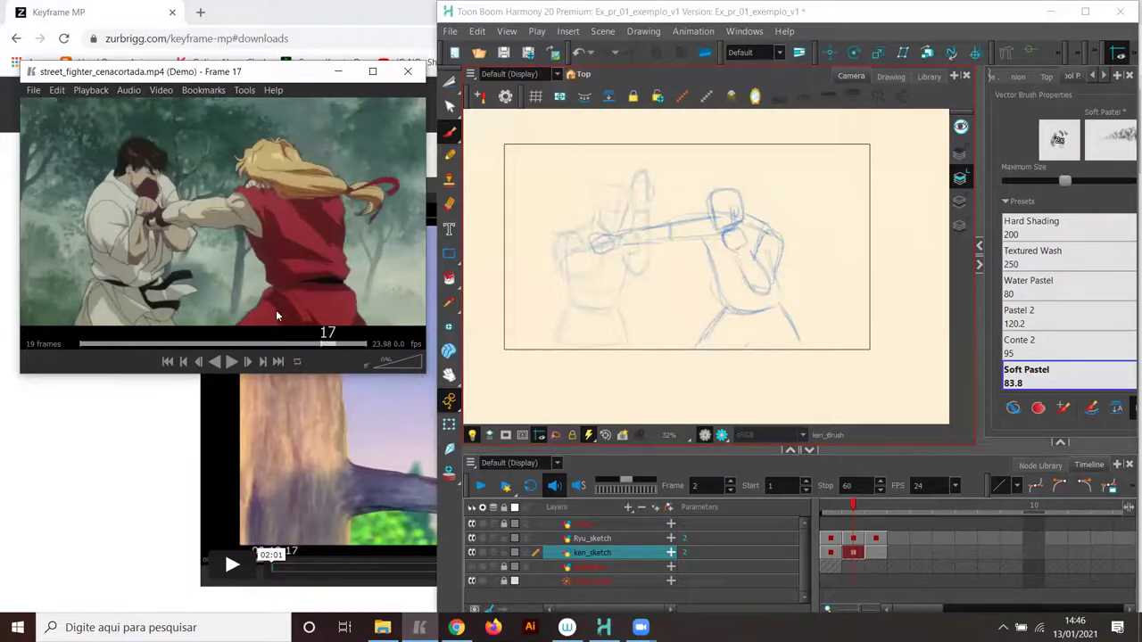
In Harmony, shift Ken's frame 3 sketch slightly toward Ryu and narrow it horizontally with the Transform tool.
left_click(875, 515)
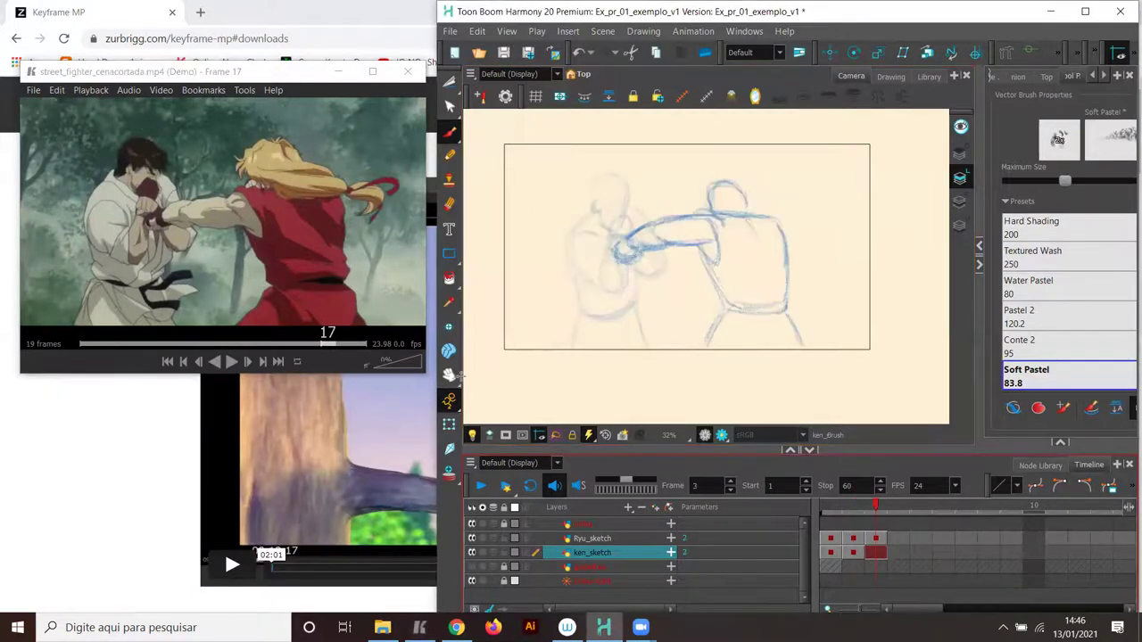
left_click(448, 424)
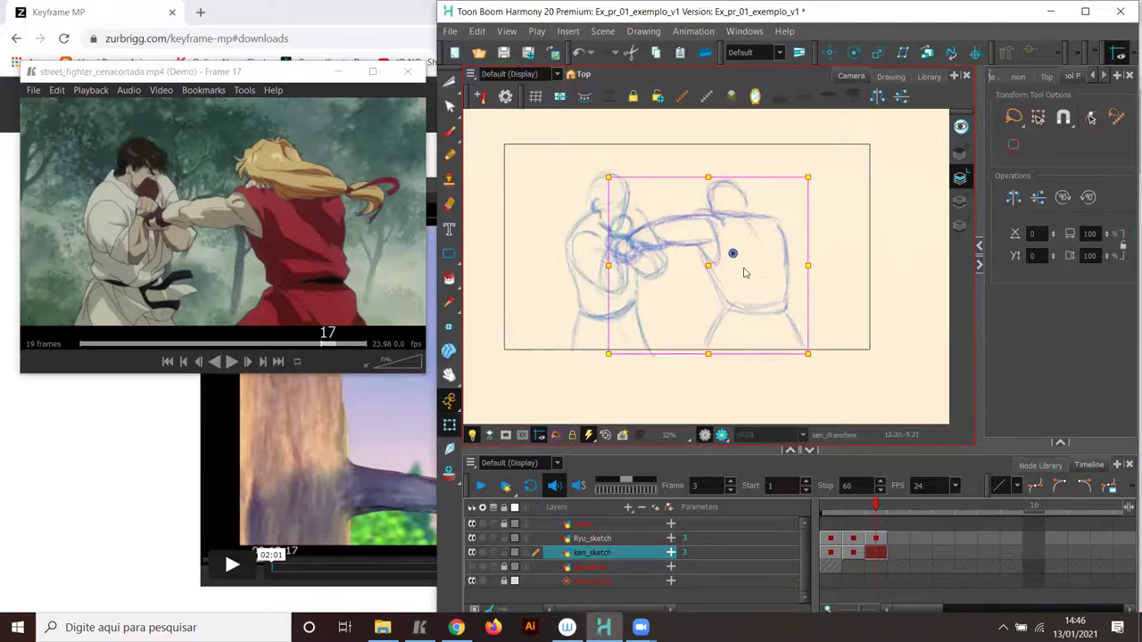
left_click_drag(716, 260, 710, 260)
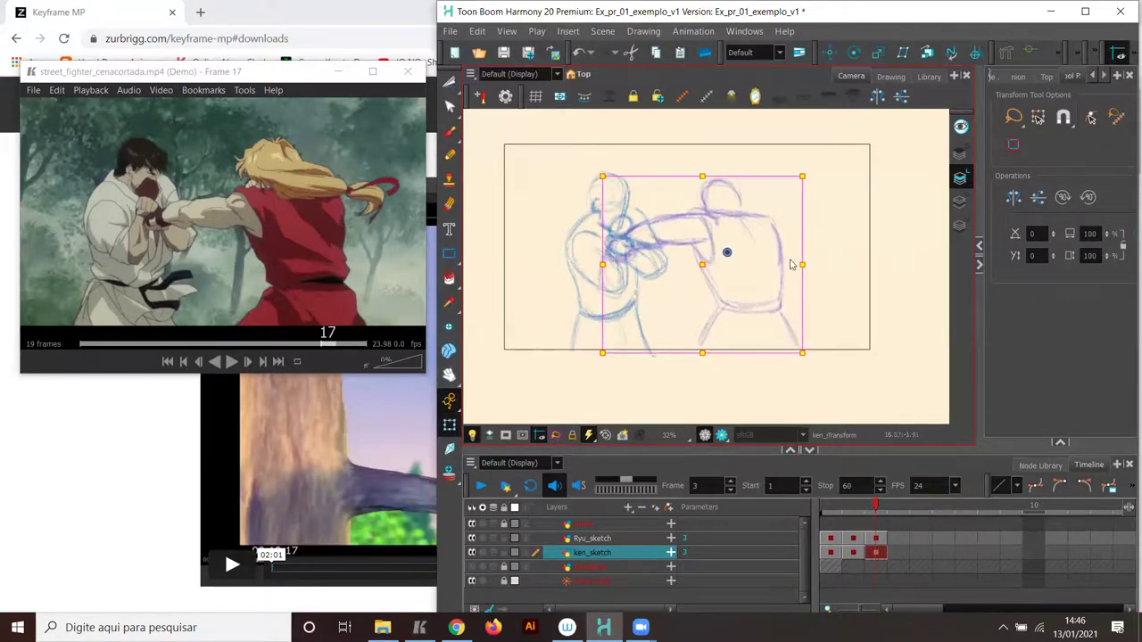
left_click_drag(803, 264, 753, 273)
left_click(579, 401)
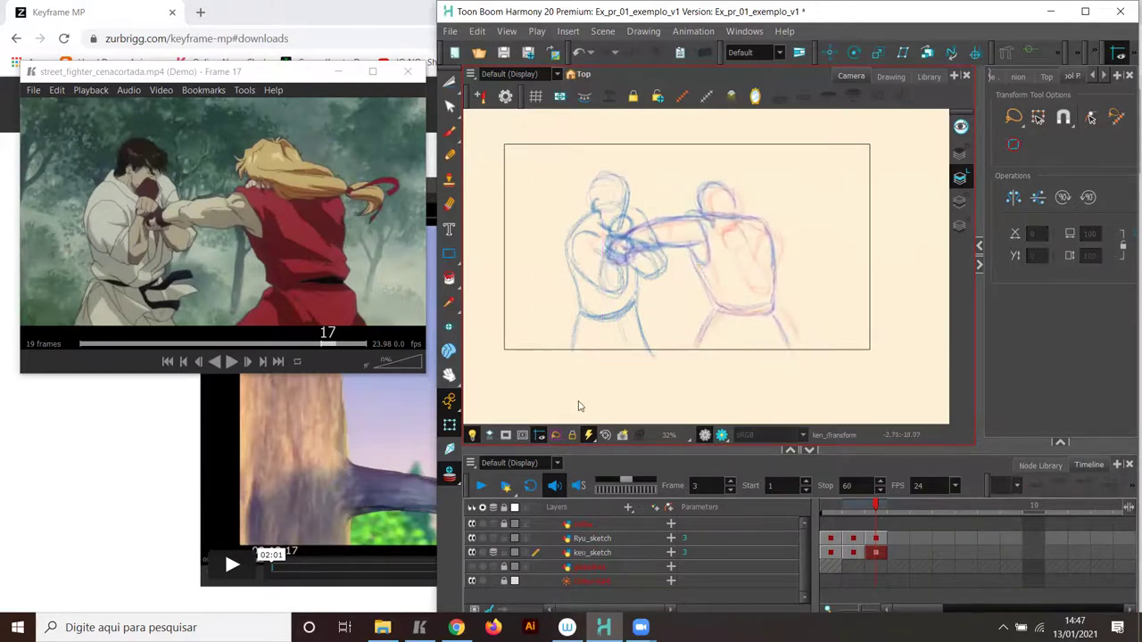
Hide the onion skin and flip through frames 1 to 3 to check both fighters' poses.
left_click(449, 475)
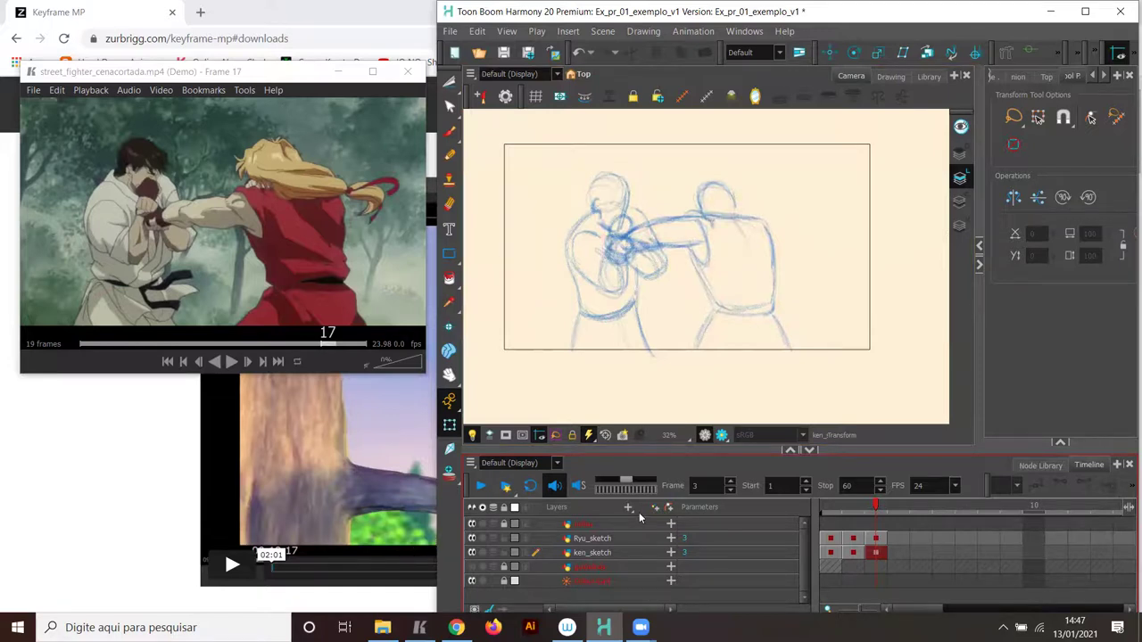
key("comma")
key("comma")
key("period")
key("period")
key("comma")
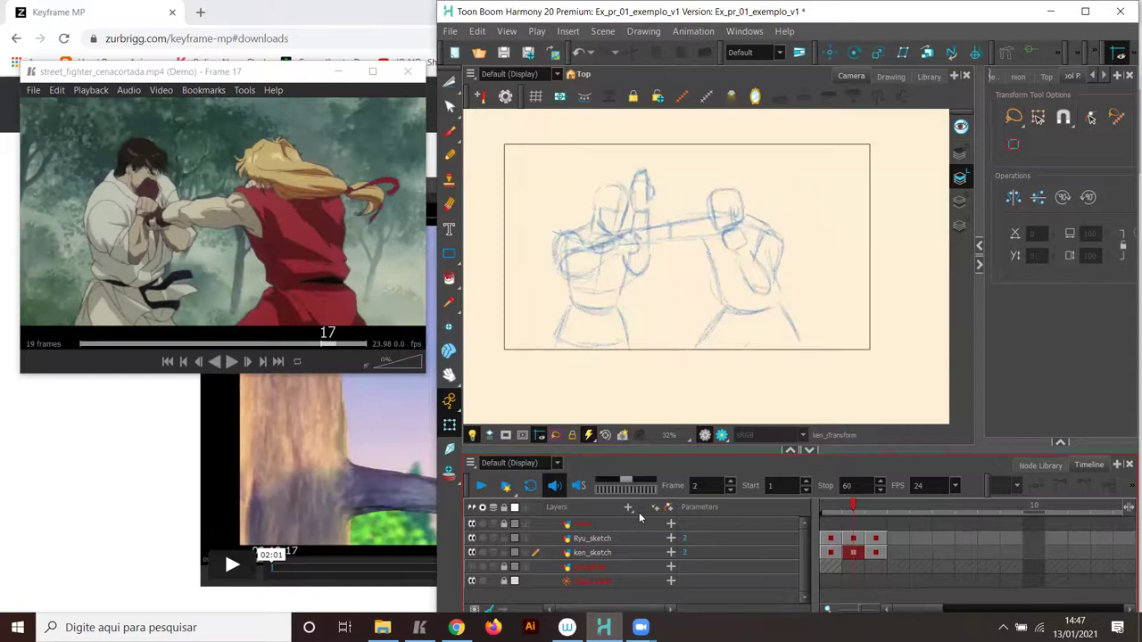
Step the reference clip in Keyframe MP back to frame 7 to study Ken's first punch landing.
left_click(234, 70)
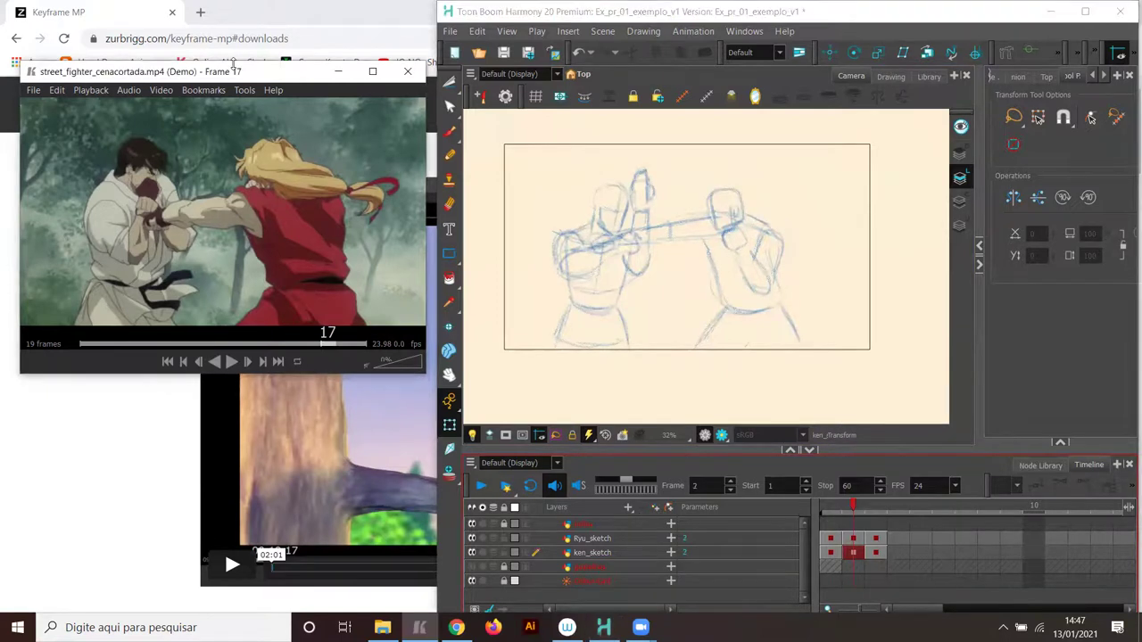
key("Left")
key("Left")
key("Left")
key("Left")
key("Left")
key("Left")
key("Left")
key("Left")
key("Left")
key("Left")
key("Left")
key("Left")
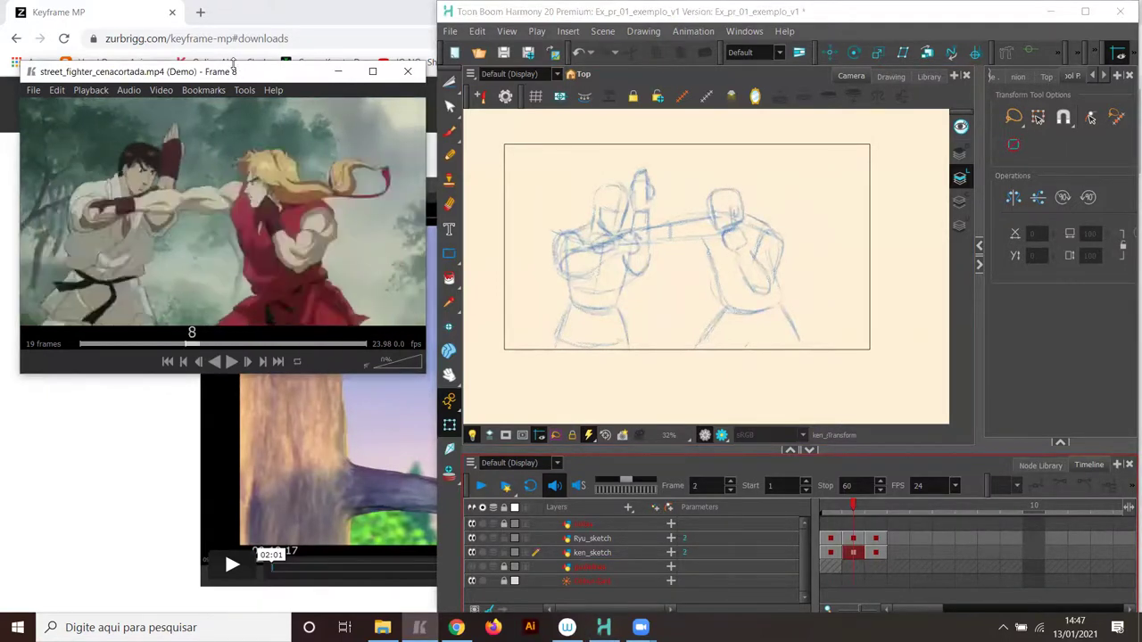
key("Right")
key("Right")
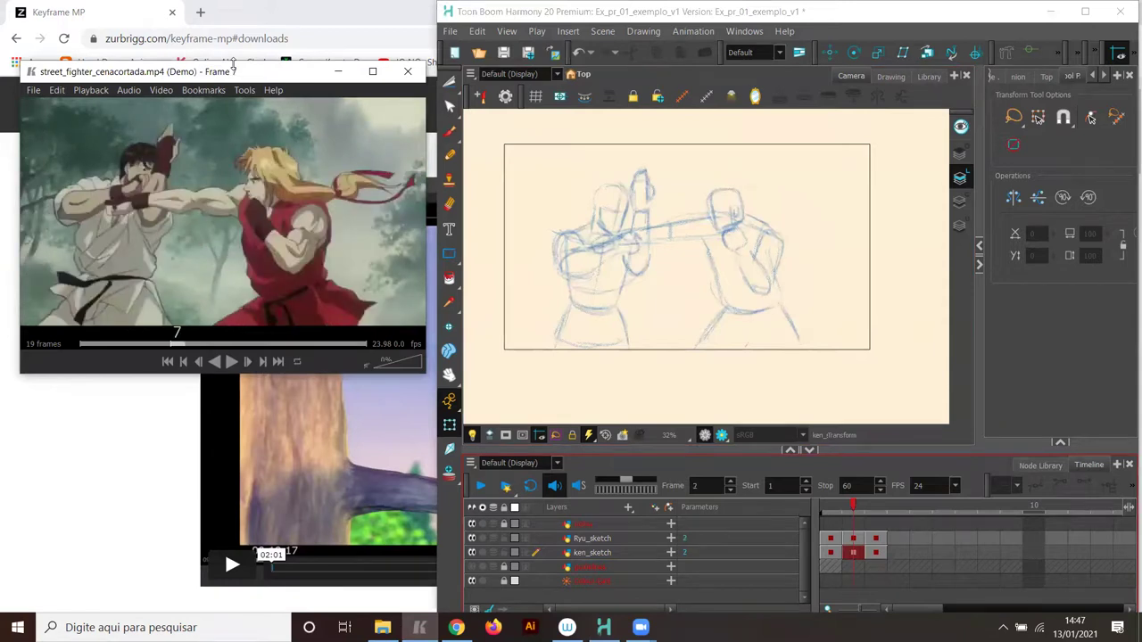
In Harmony, reinforce the upper contour of Ken's extended forearm on frame 2 of ken_sketch with the Brush tool.
left_click(842, 30)
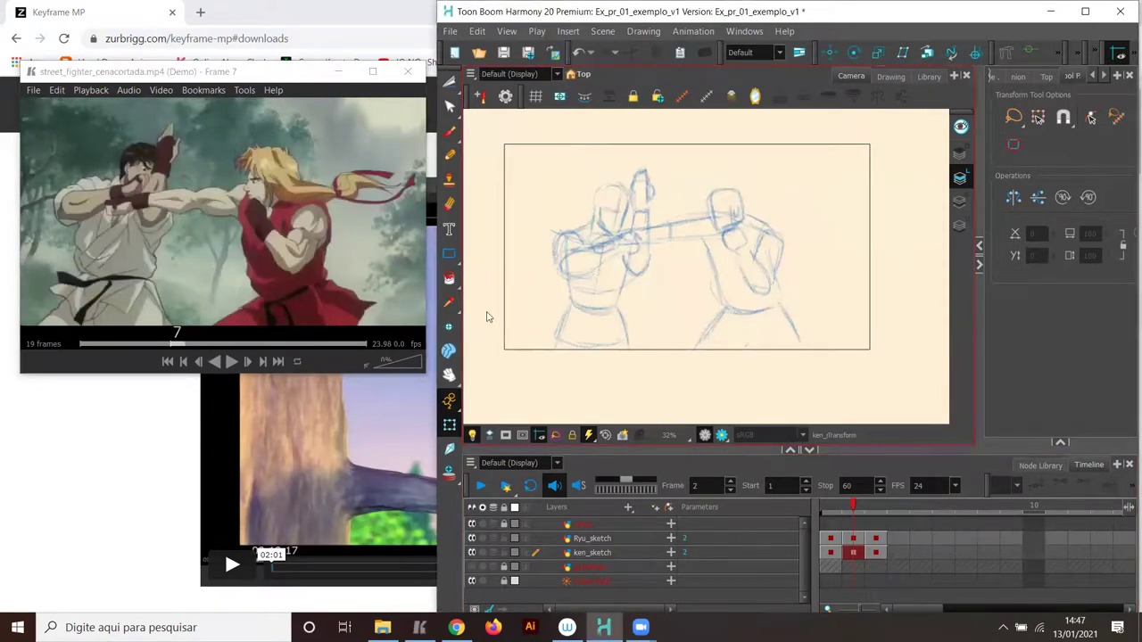
left_click(449, 131)
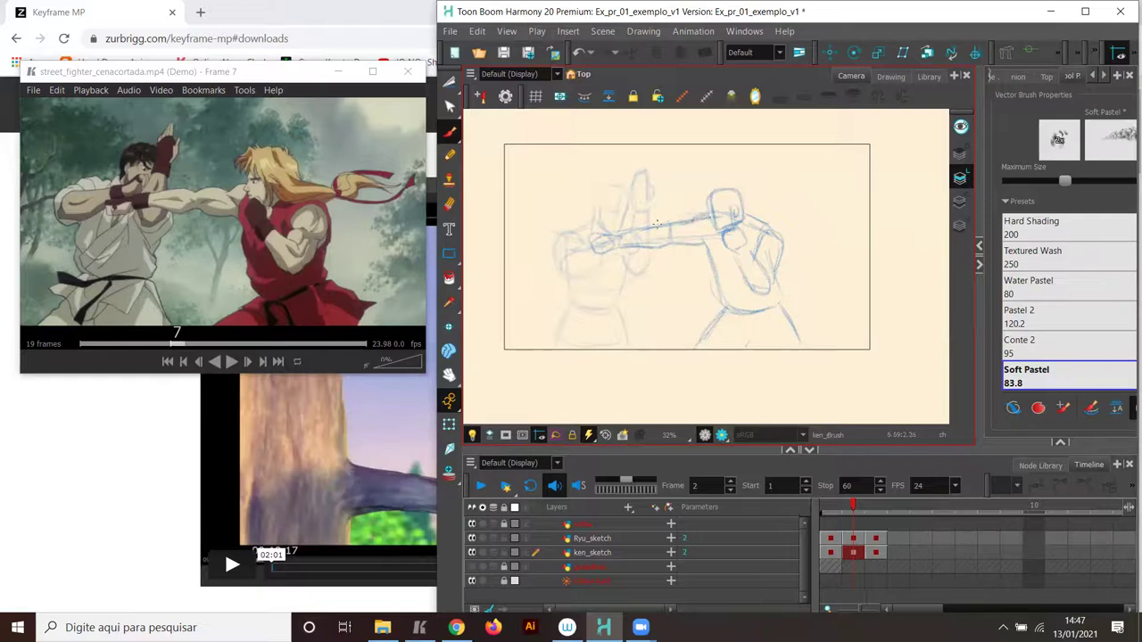
left_click_drag(612, 234, 654, 220)
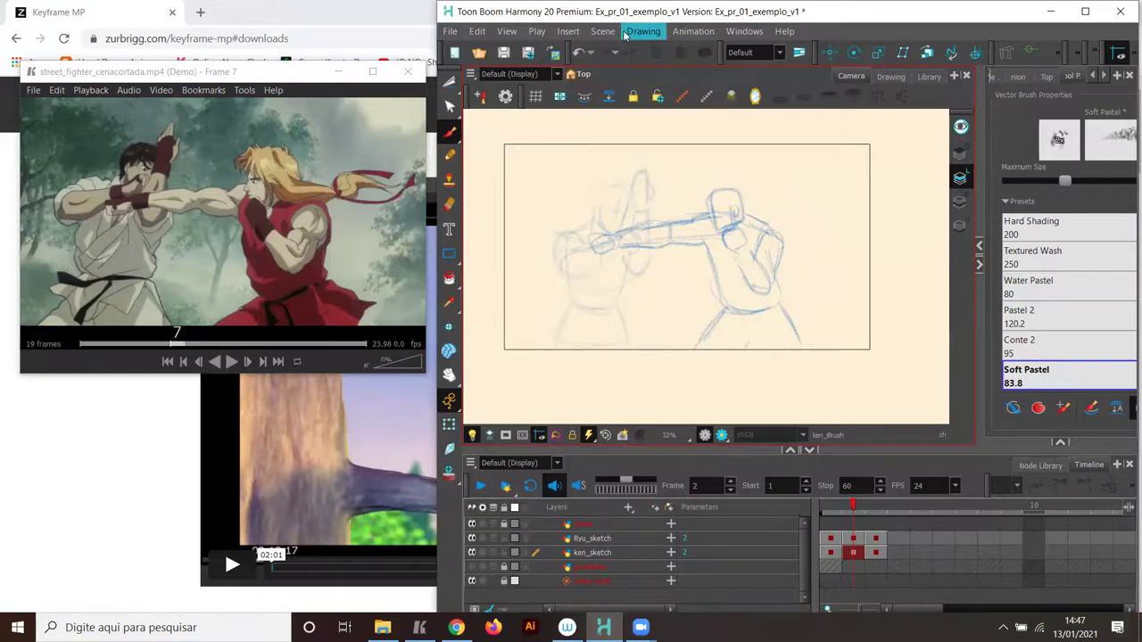
Flip back and forth through the three sketched frames to review the motion, ending on frame 1.
key("comma")
key("period")
key("period")
key("comma")
key("comma")
key("period")
key("period")
key("comma")
key("comma")
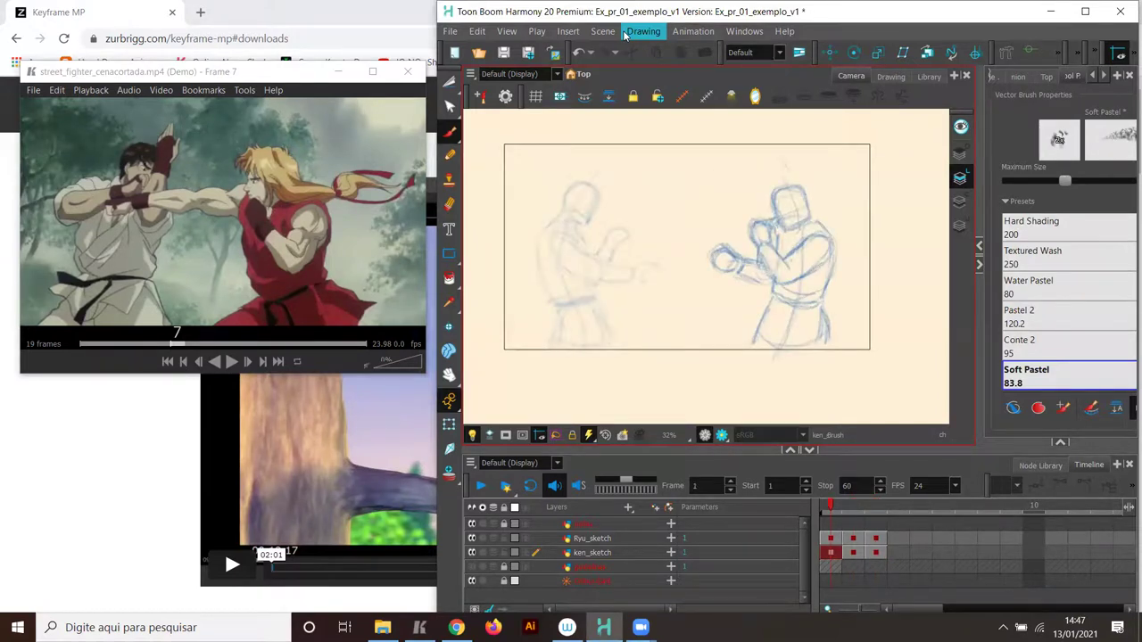
Nudge the Harmony and Keyframe MP windows slightly, keeping the drawing and the reference clip side by side.
left_click_drag(925, 12, 919, 12)
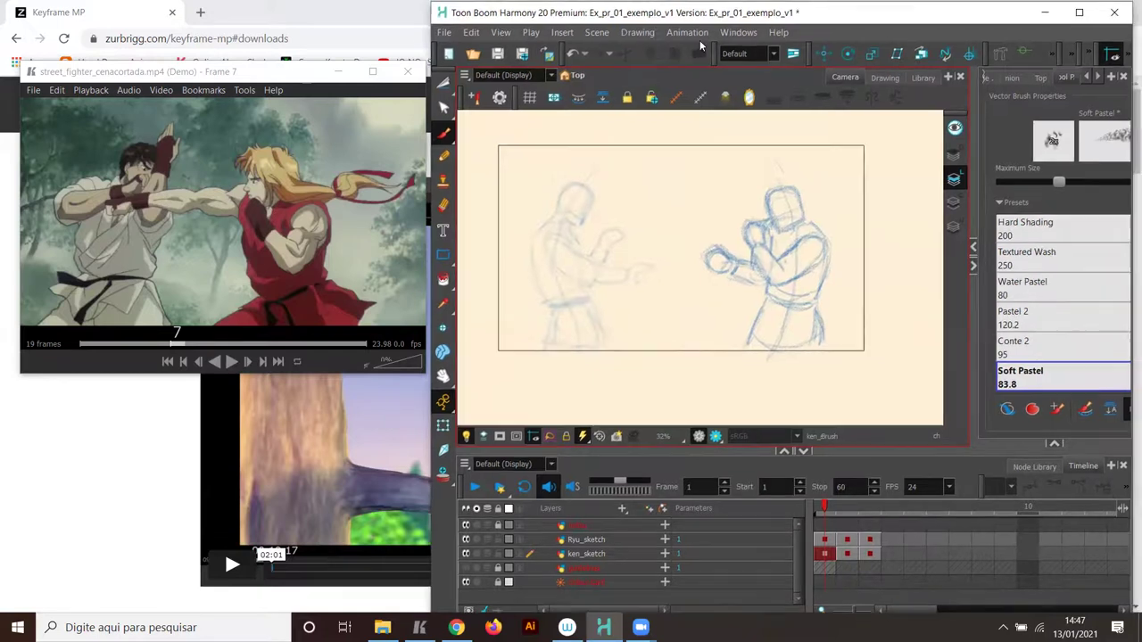
left_click(286, 79)
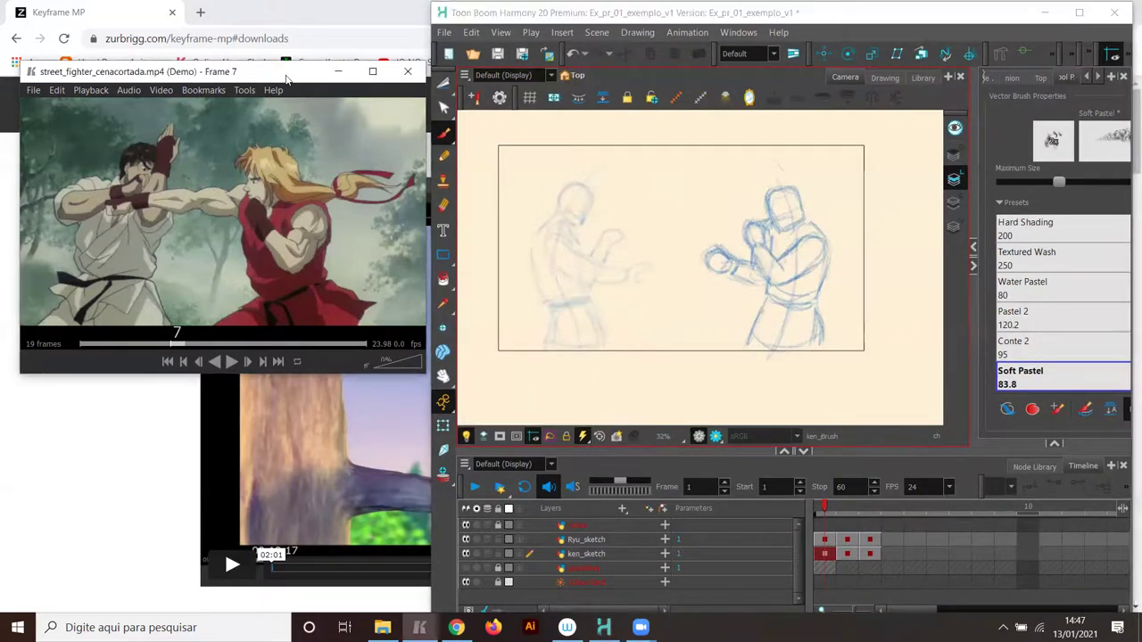
left_click_drag(286, 79, 275, 74)
left_click(714, 299)
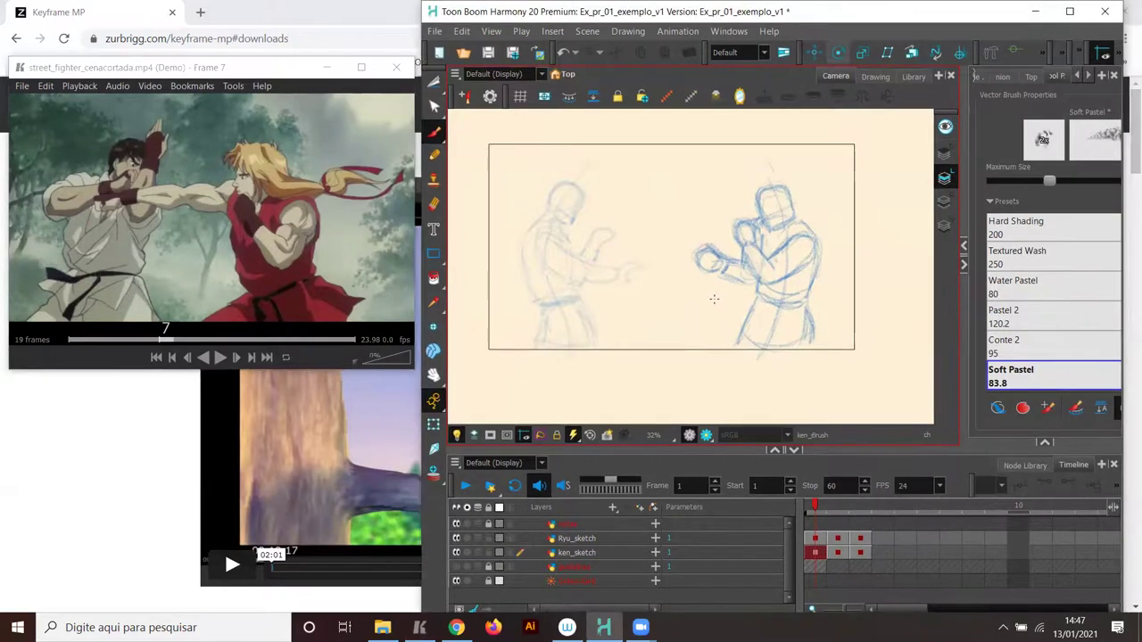
Move Ken's second and third drawings on ken_sketch along the timeline to frames 7 and 8.
left_click(723, 550)
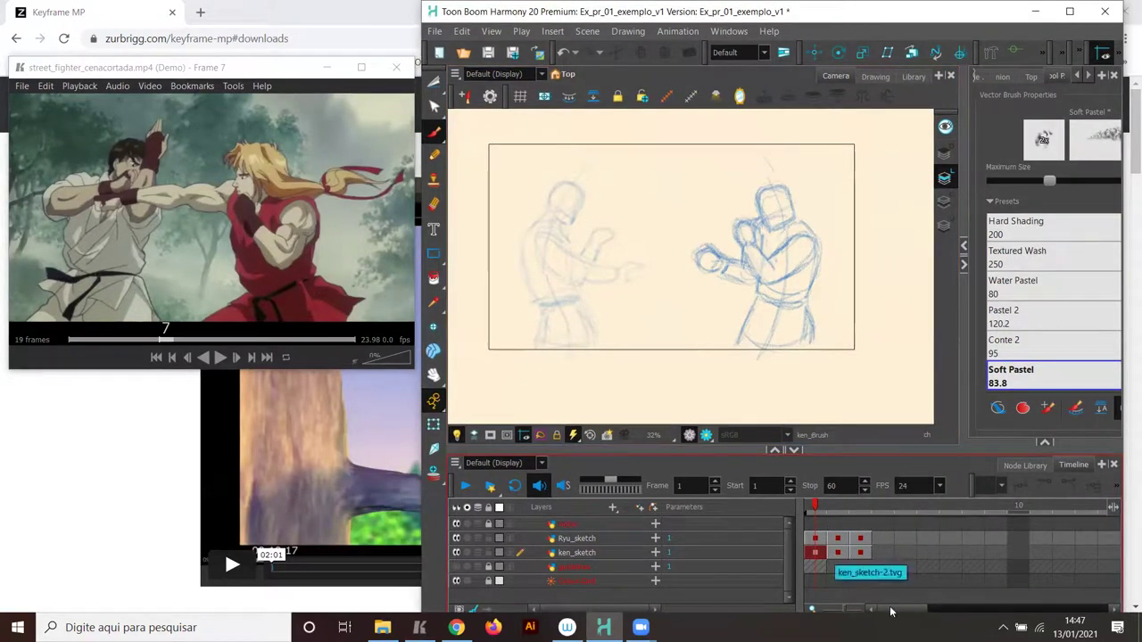
left_click(908, 552)
left_click(926, 552)
left_click(838, 553)
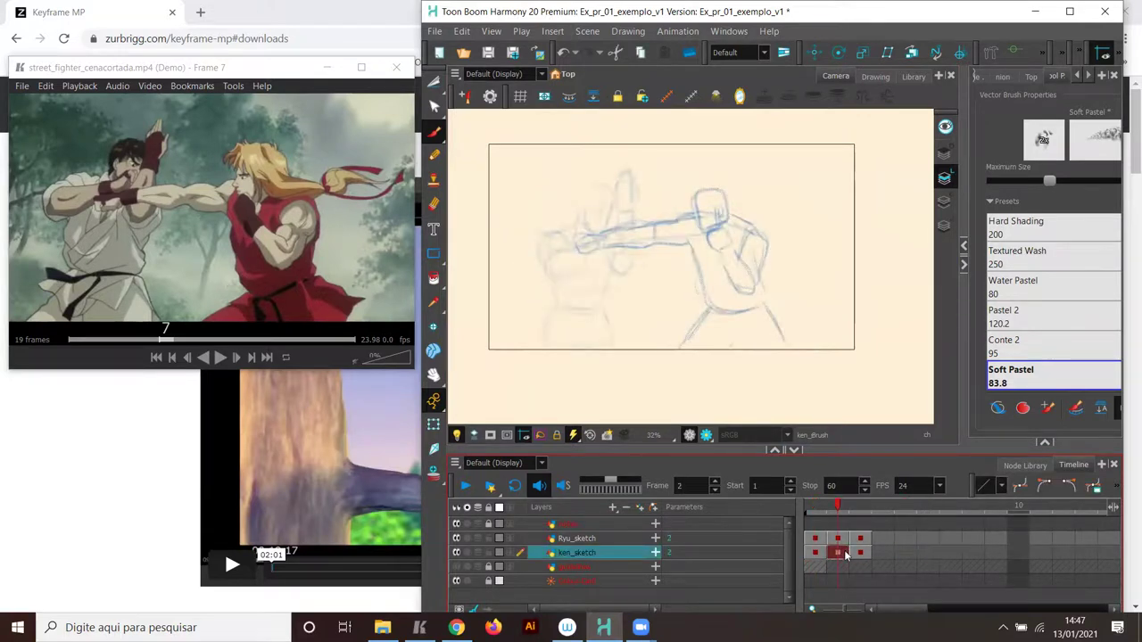
left_click_drag(843, 553, 951, 553)
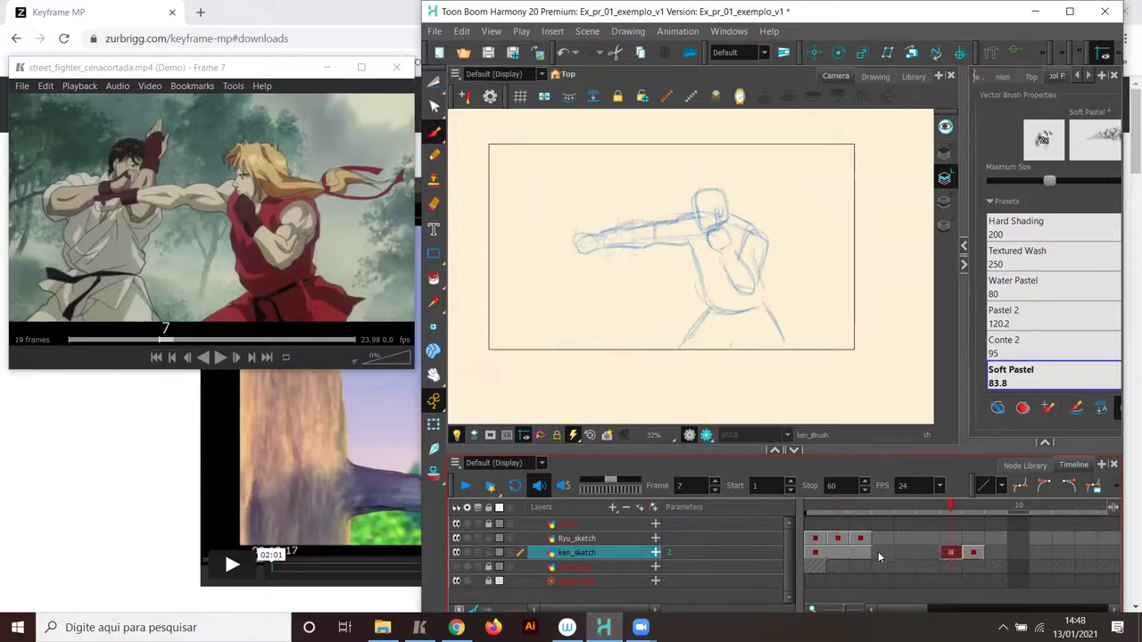
Extend the exposure of Ken's first drawing on ken_sketch through frame 6, filling the empty gap.
left_click(929, 554)
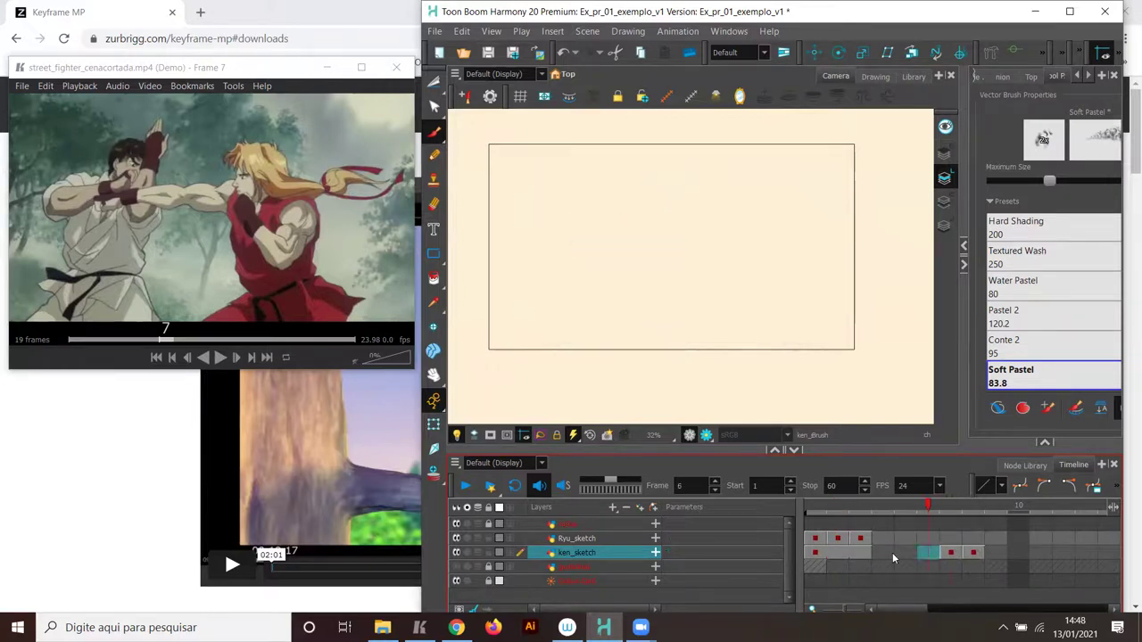
left_click(817, 554)
left_click(928, 552)
key("F5")
left_click(814, 552)
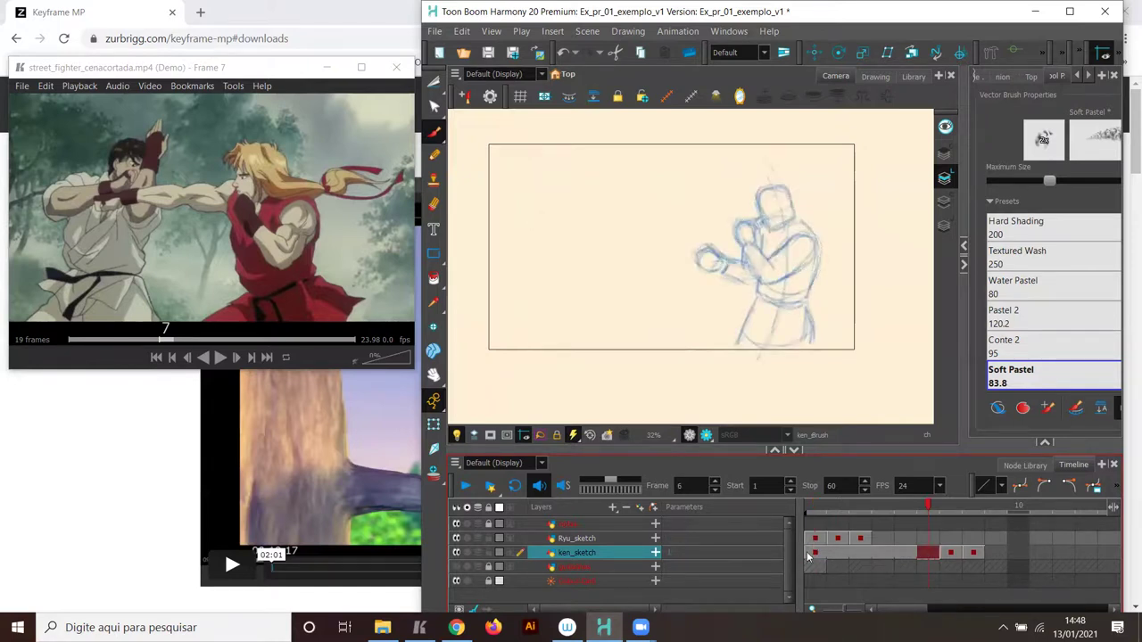
Look through the frames of Ken's first drawing on ken_sketch, ending on his second drawing at frame 7.
left_click(858, 553)
left_click(892, 554)
left_click(932, 554)
left_click(949, 553)
Switch to Keyframe MP and step the reference clip forward to frame 17 to locate Ken's next key pose.
left_click(260, 66)
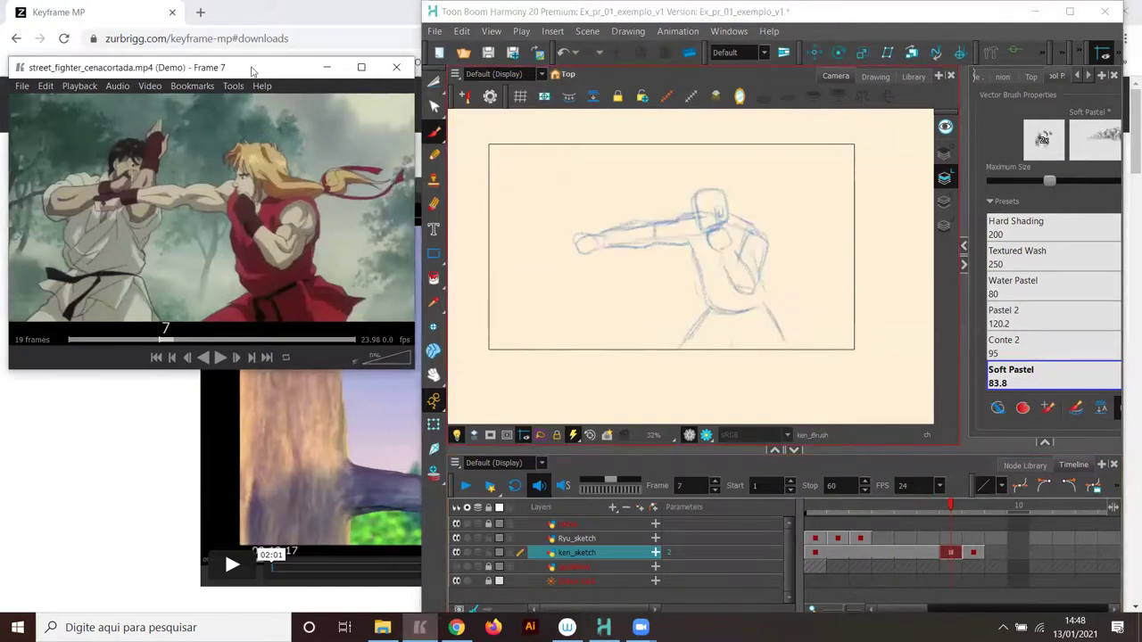
key("Right")
key("Right")
key("Right")
key("Right")
key("Right")
key("Right")
key("Right")
key("Right")
key("Right")
key("Right")
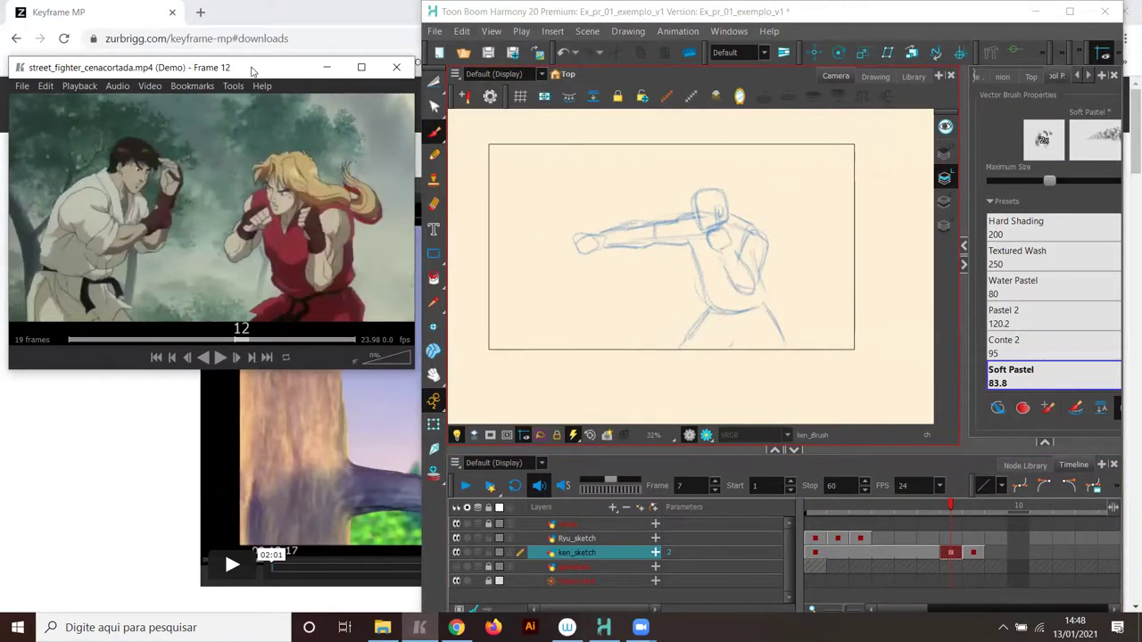
key("Right")
key("Left")
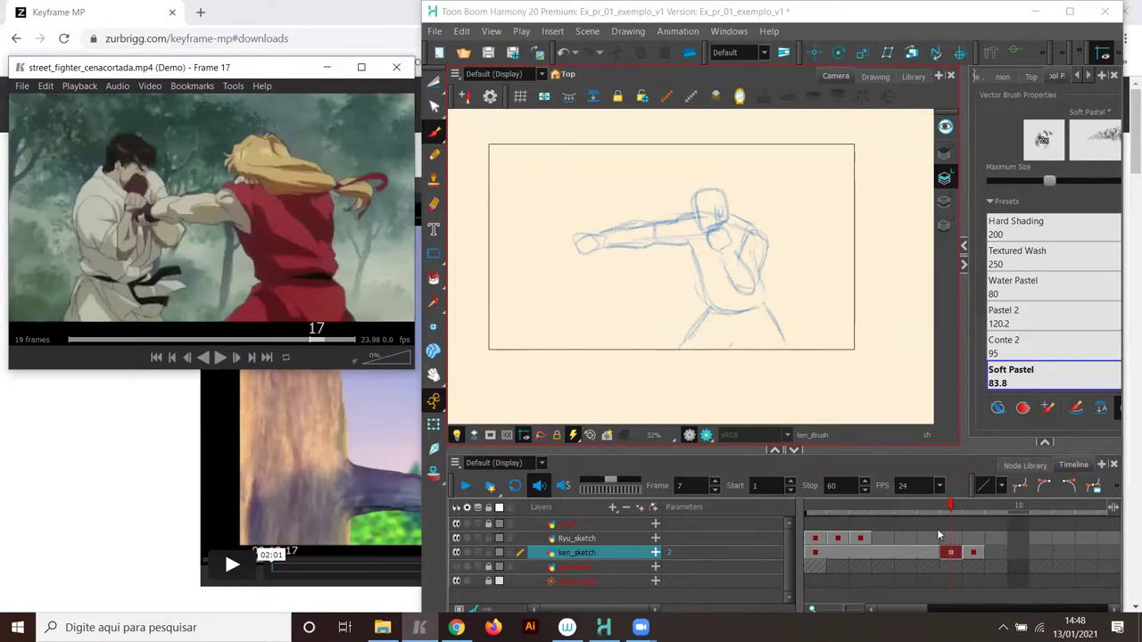
Switch to Harmony and move Ken's third drawing on ken_sketch along the timeline to frame 17.
left_click_drag(911, 610, 928, 611)
left_click(881, 558)
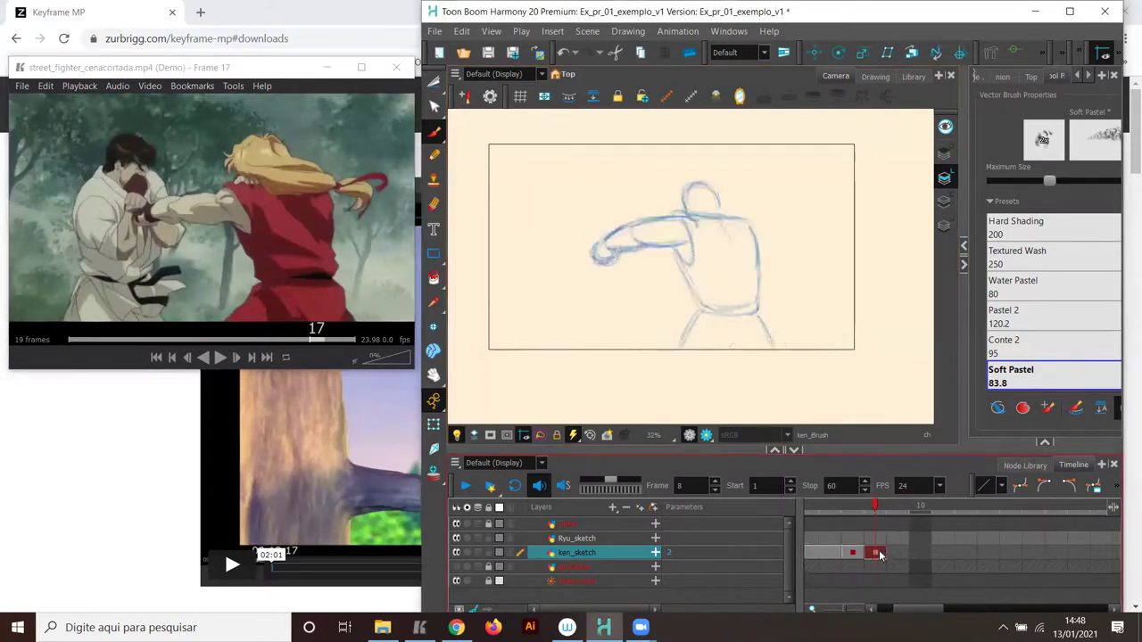
left_click_drag(897, 557, 1056, 557)
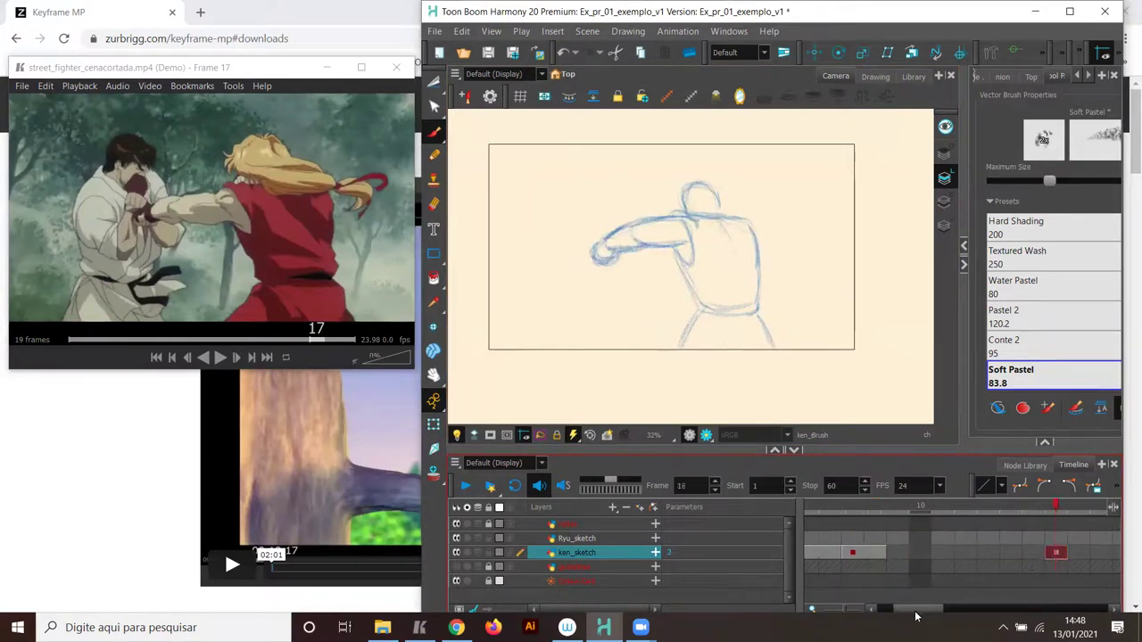
left_click_drag(914, 611, 938, 610)
left_click_drag(928, 553, 942, 553)
Extend the exposure of Ken's second drawing on ken_sketch through frame 16, filling the gap before his third drawing.
left_click(925, 553)
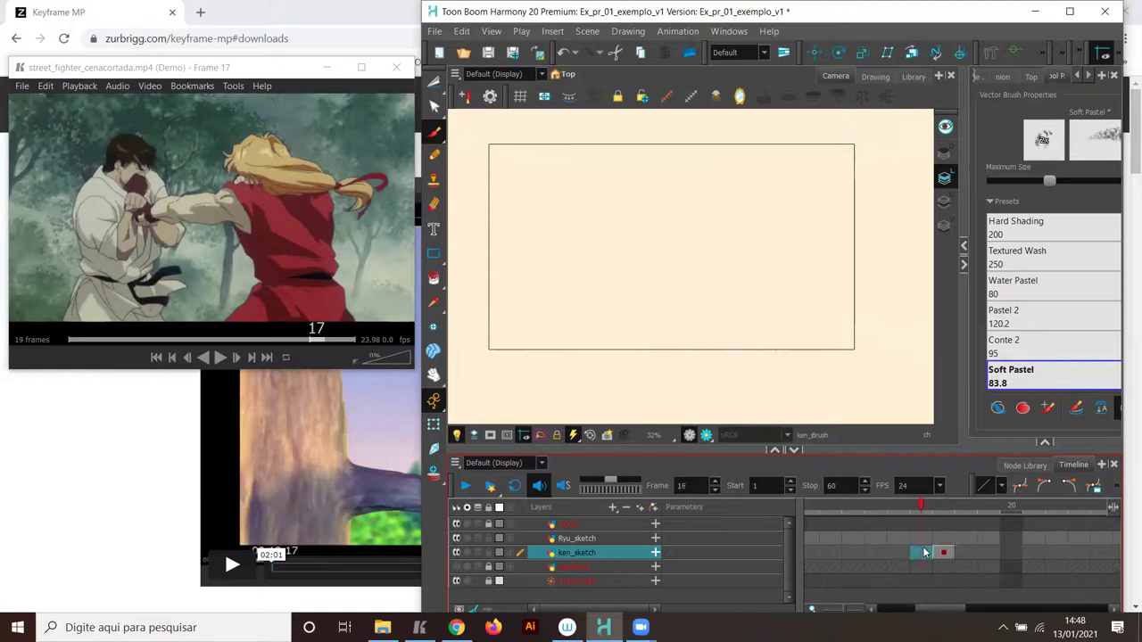
key("F5")
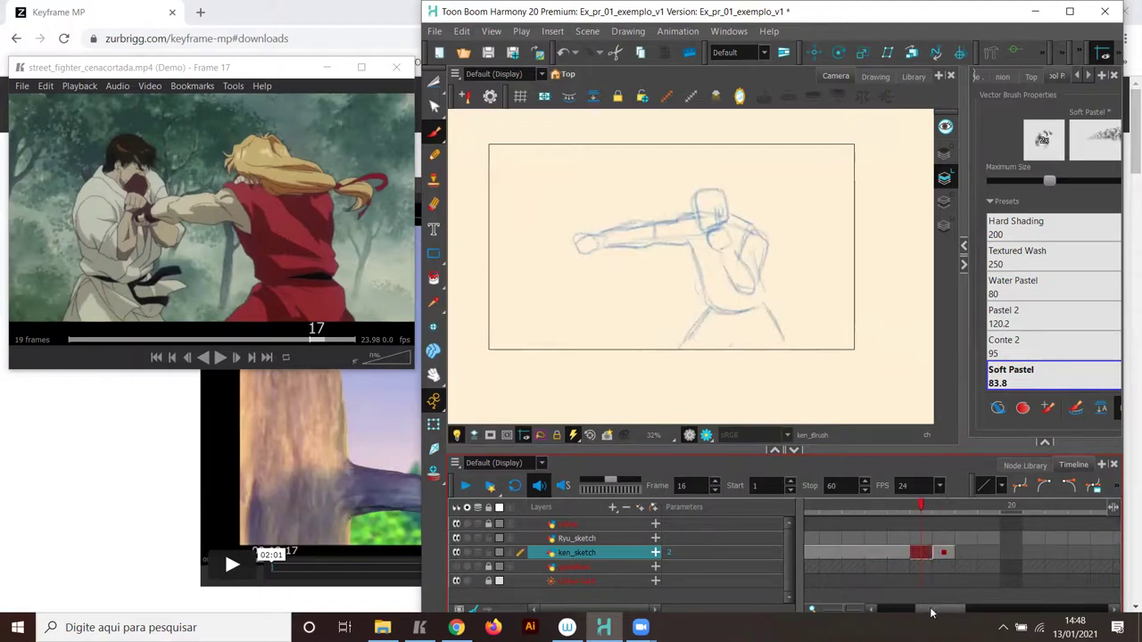
left_click_drag(930, 611, 936, 614)
left_click(889, 552)
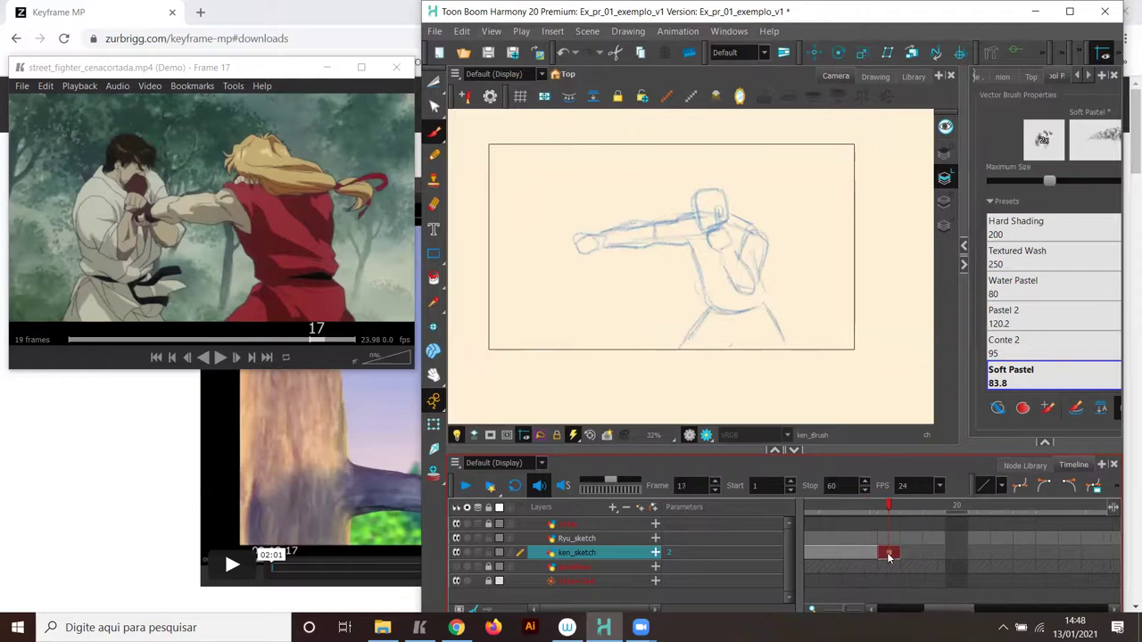
Step the reference clip to its last frame, hold Ken's third drawing through frame 19, and set Harmony's stop frame to 19.
left_click(192, 72)
key("Right")
key("Right")
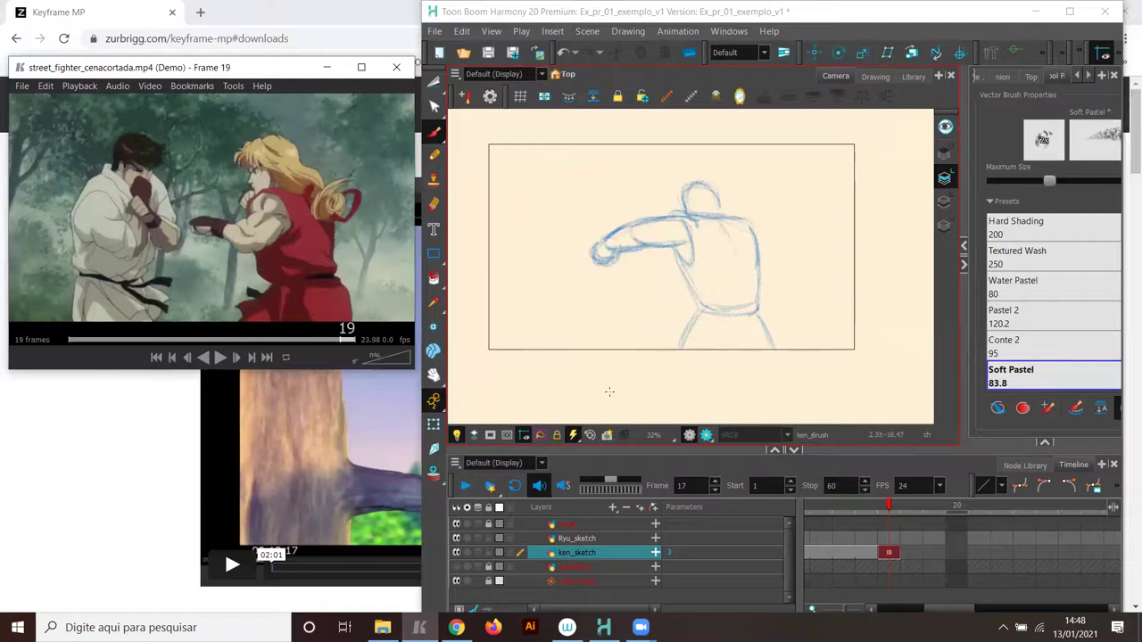
left_click(907, 551)
left_click(931, 550)
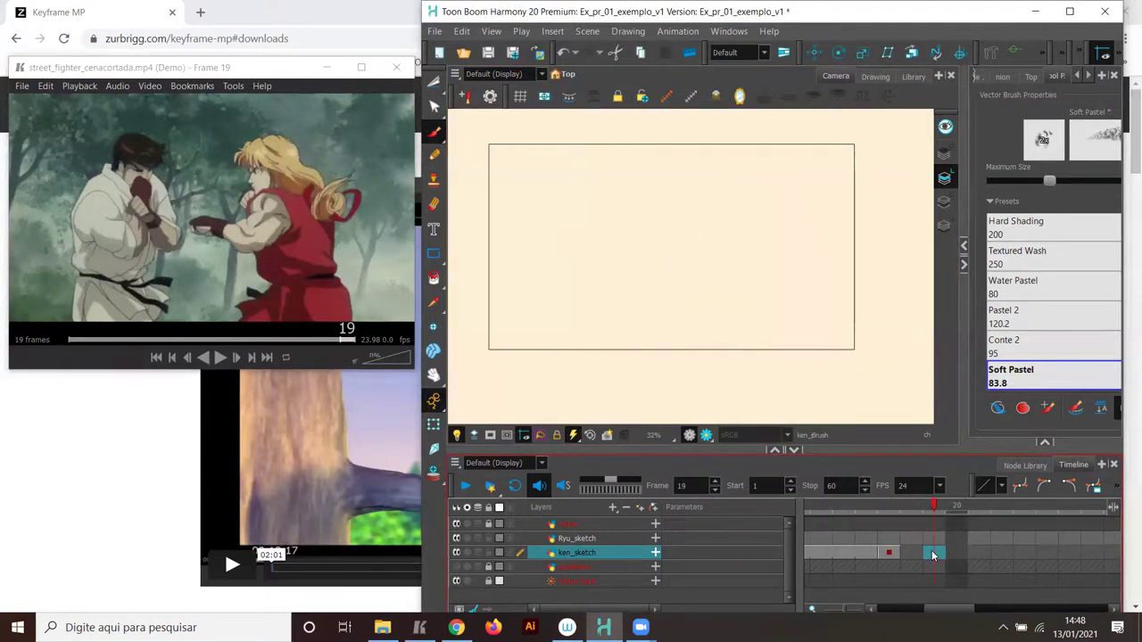
key("F5")
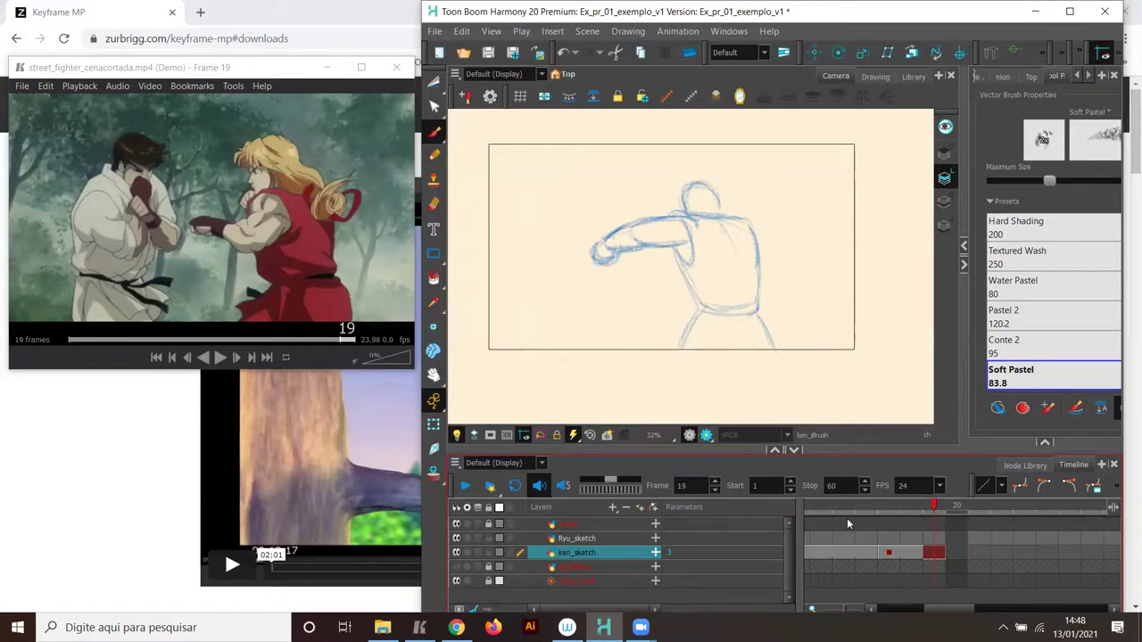
left_click(813, 488)
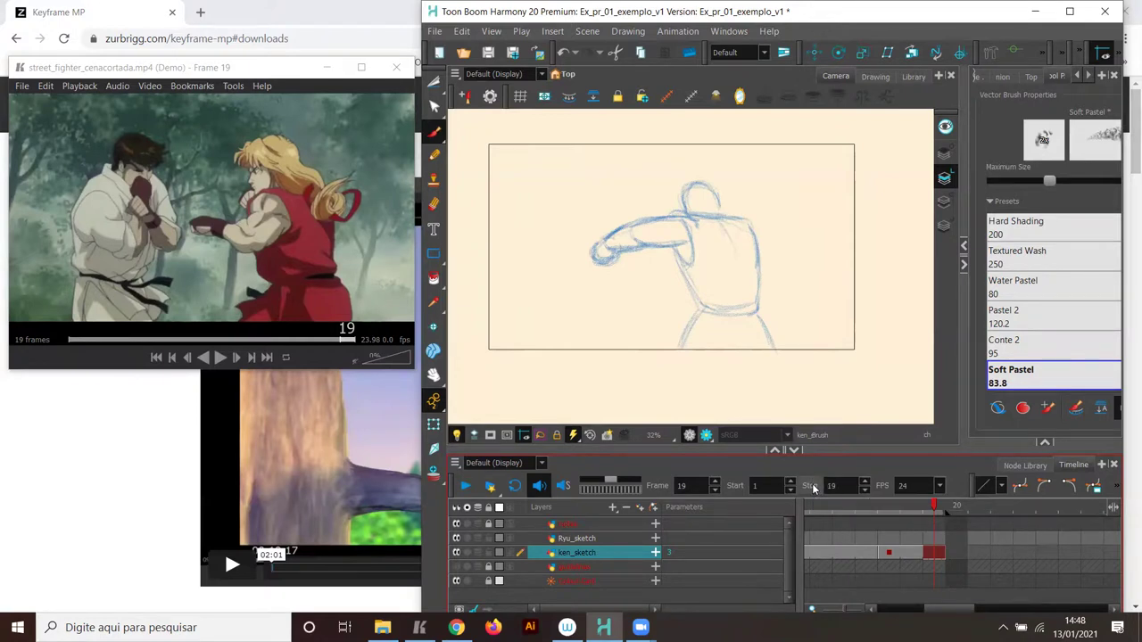
Move Ryu's second and third drawings on Ryu_sketch to frames 7 and 8, and extend his first drawing's exposure through frame 6.
left_click_drag(933, 611, 860, 608)
left_click(838, 539)
left_click(861, 540)
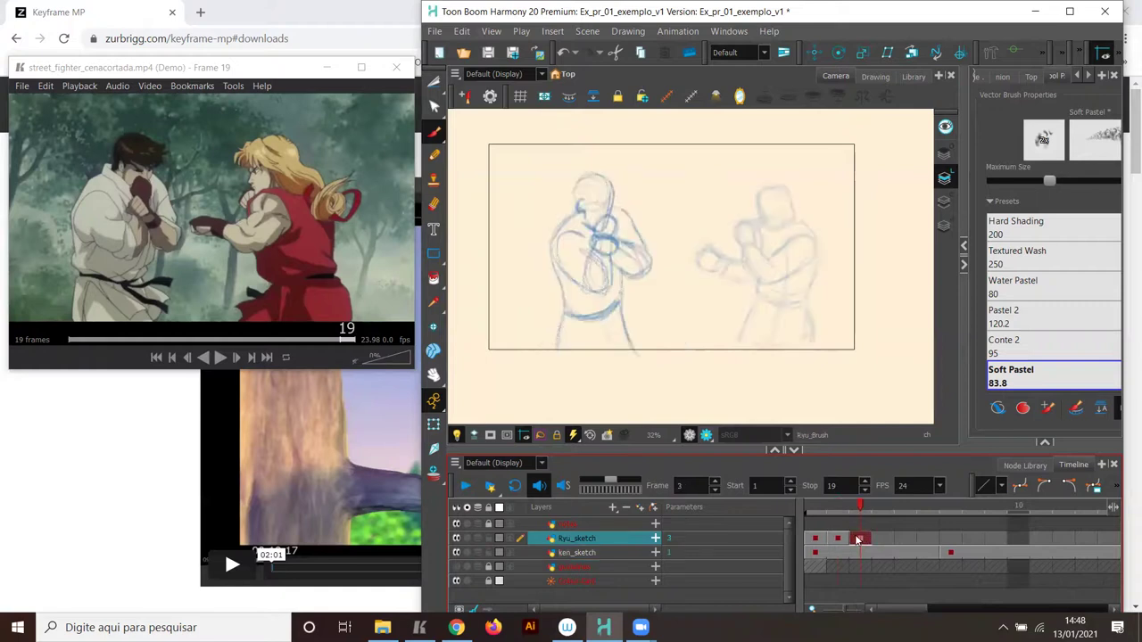
key("Caps_Lock")
key("Caps_Lock")
left_click(839, 540)
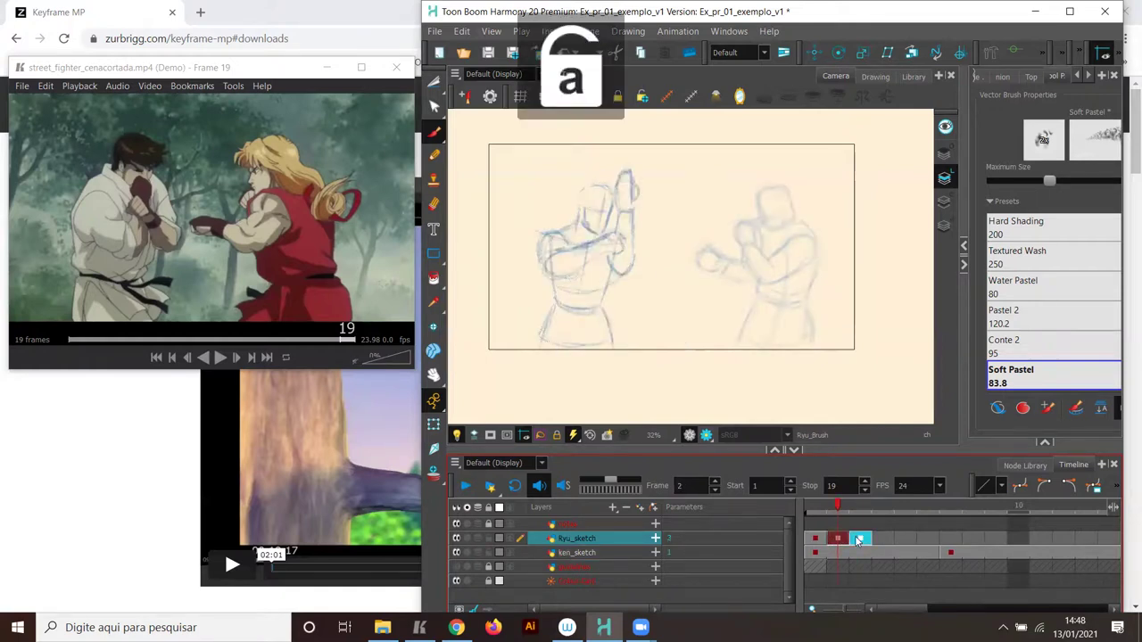
left_click_drag(870, 540, 957, 540)
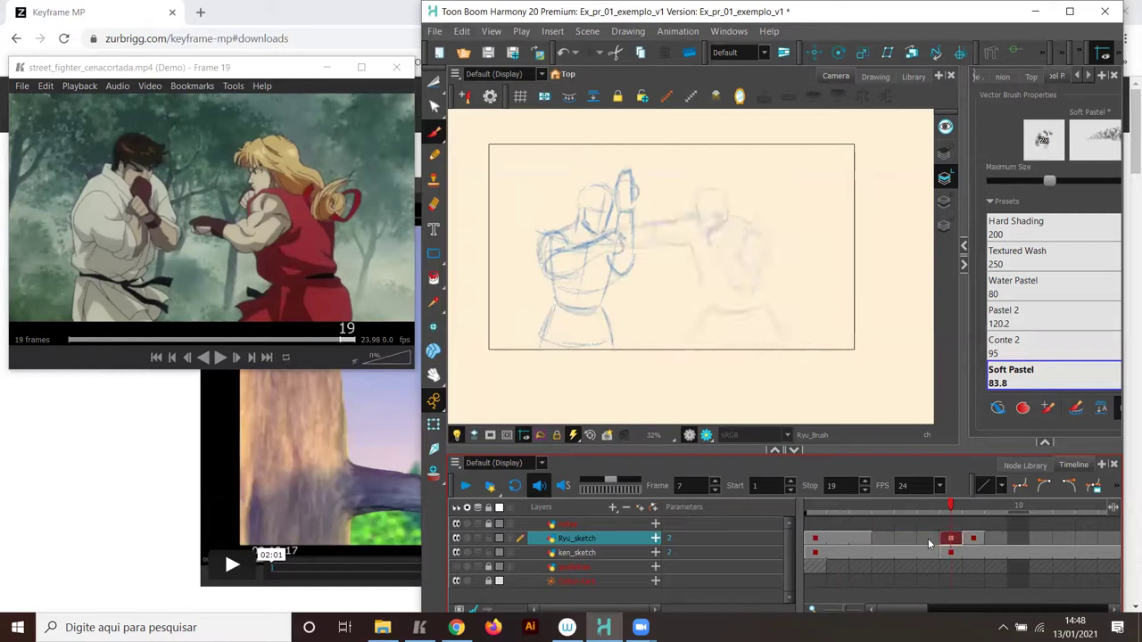
left_click(929, 540)
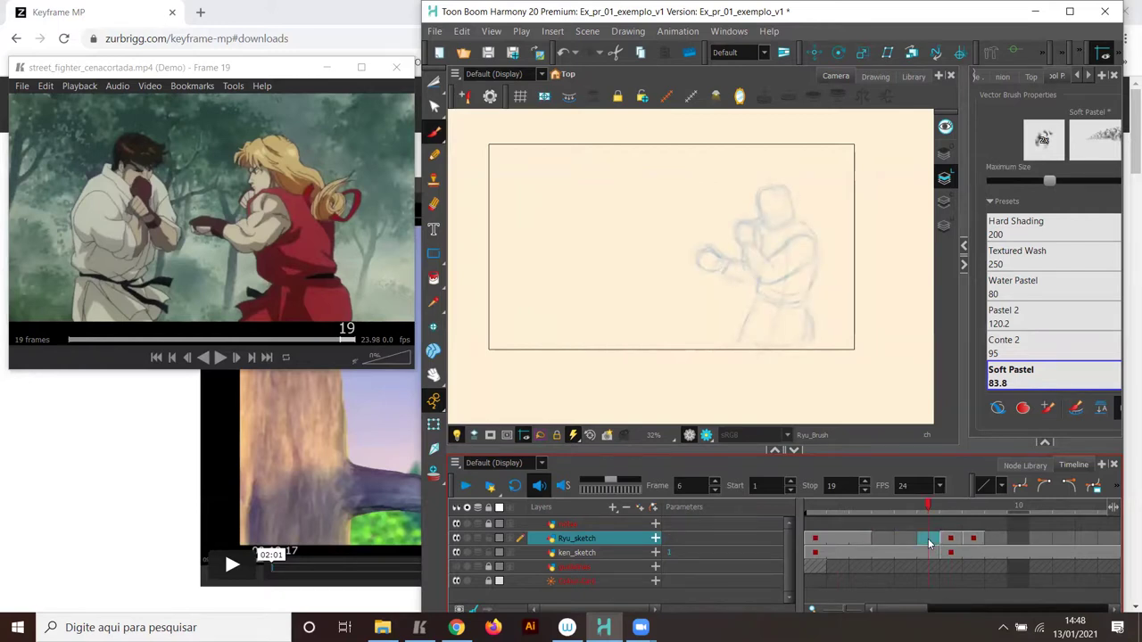
key("F5")
Move Ryu's third drawing to frame 17 and extend the exposures of his second and third drawings through frames 16 and 19.
left_click_drag(903, 609, 926, 614)
left_click(926, 617)
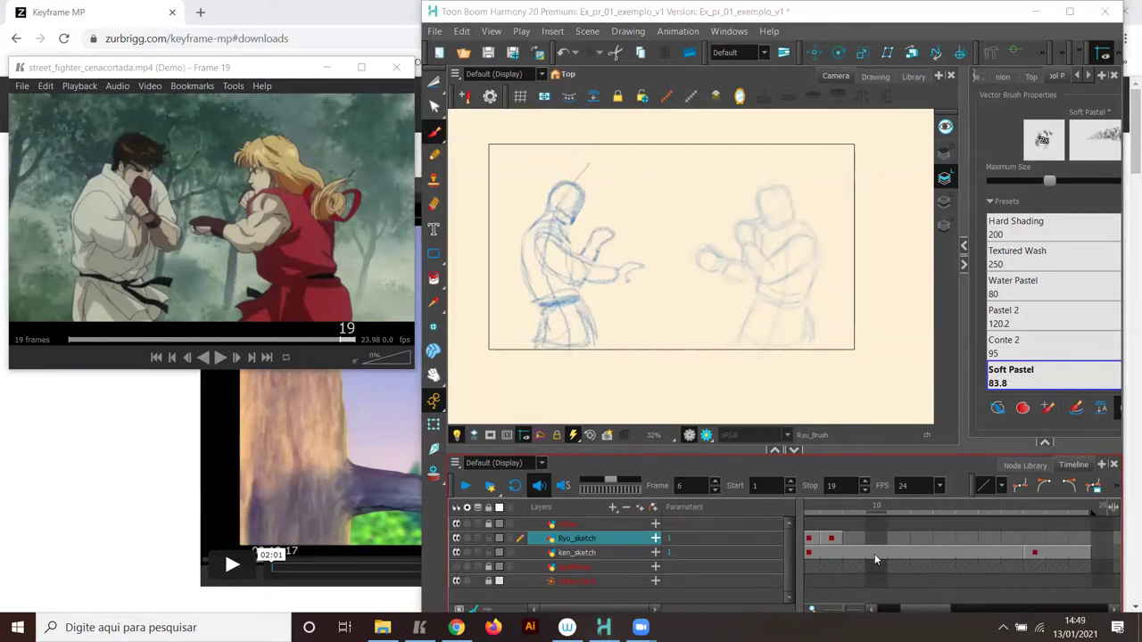
left_click(831, 538)
left_click_drag(831, 538, 1081, 542)
left_click(1013, 538)
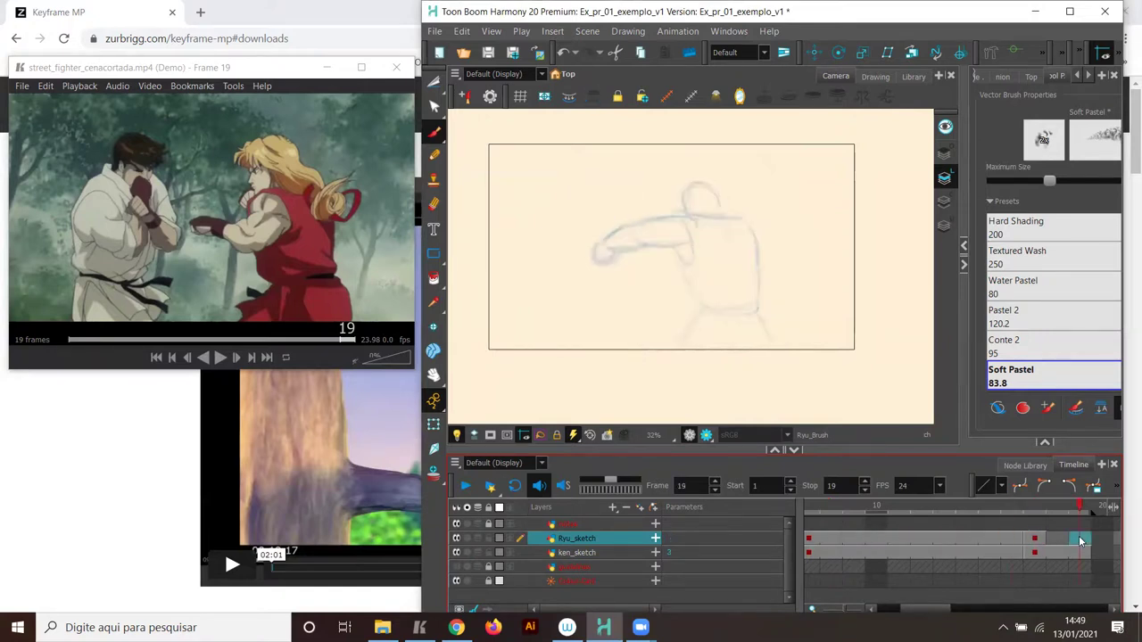
key("F5")
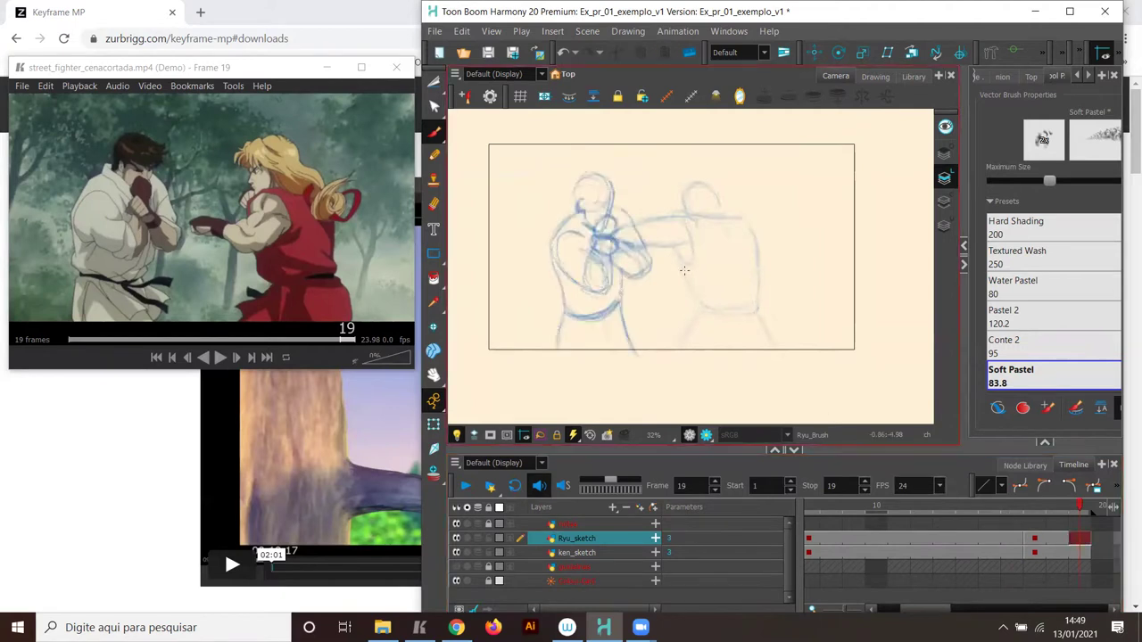
Turn off the light table and play the scene to review the timing of both fighters' key poses.
scroll(683, 259, "down", 1)
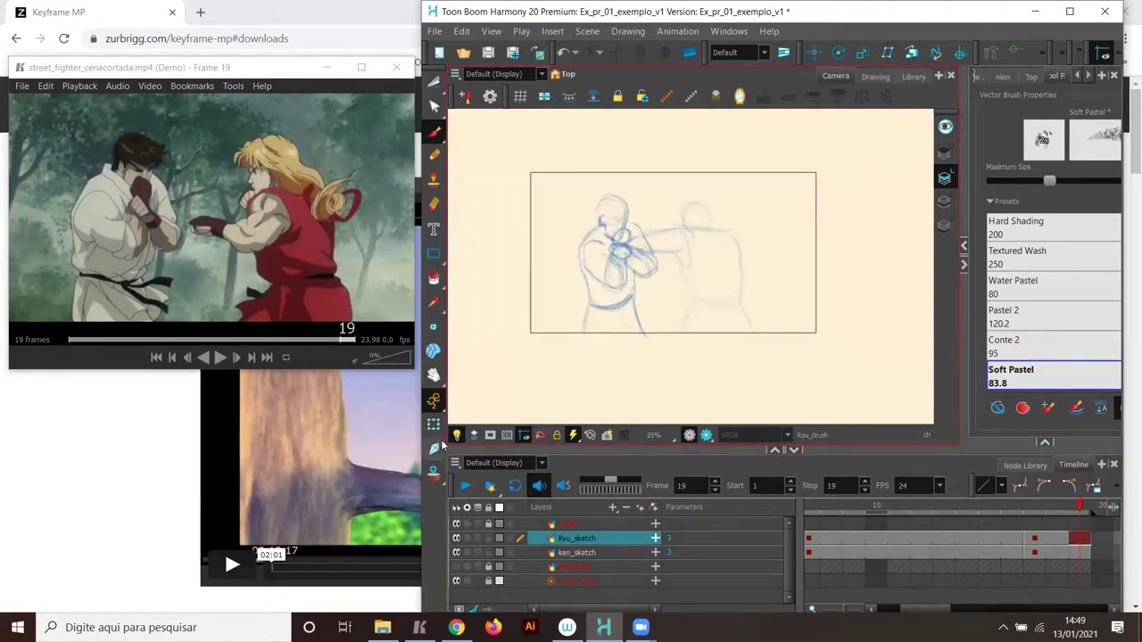
left_click(456, 434)
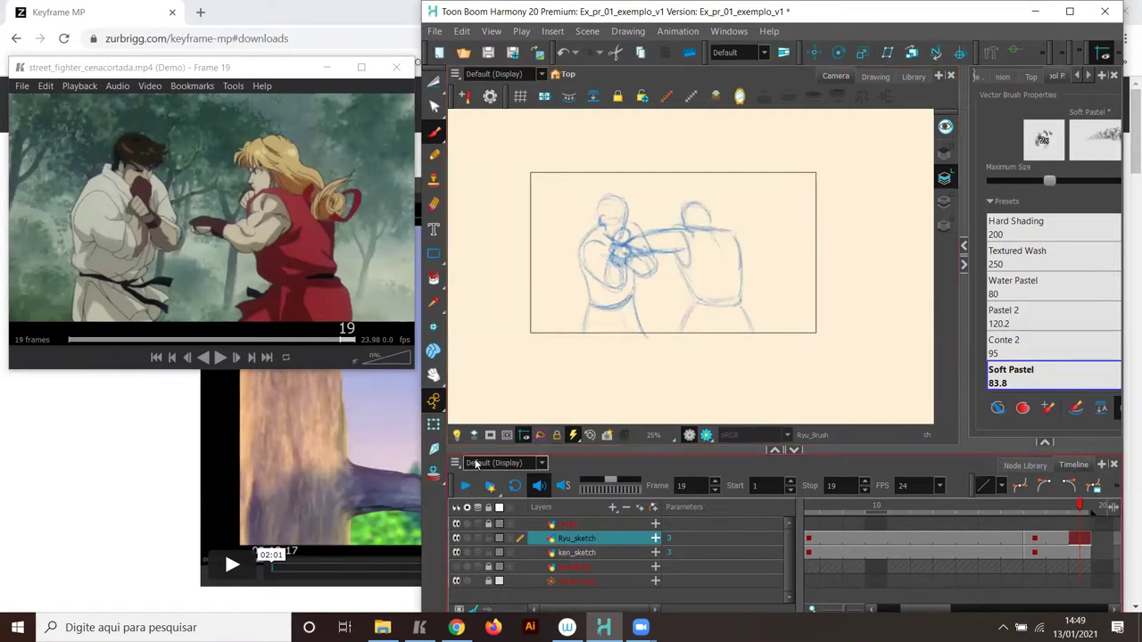
left_click(465, 486)
left_click(461, 487)
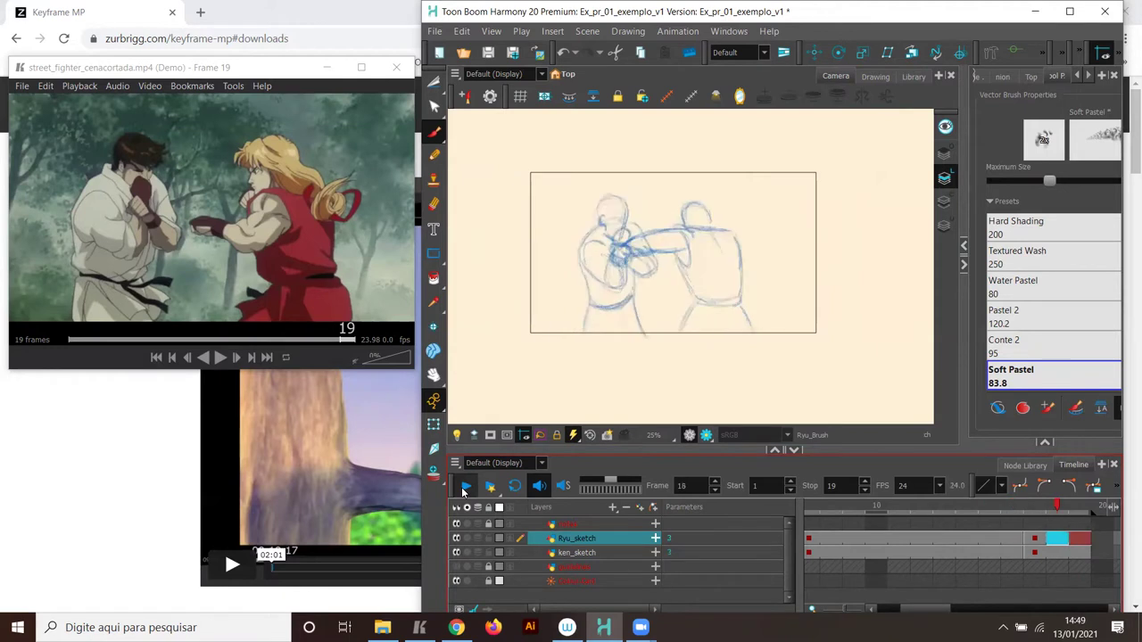
left_click(907, 615)
left_click_drag(909, 611, 879, 612)
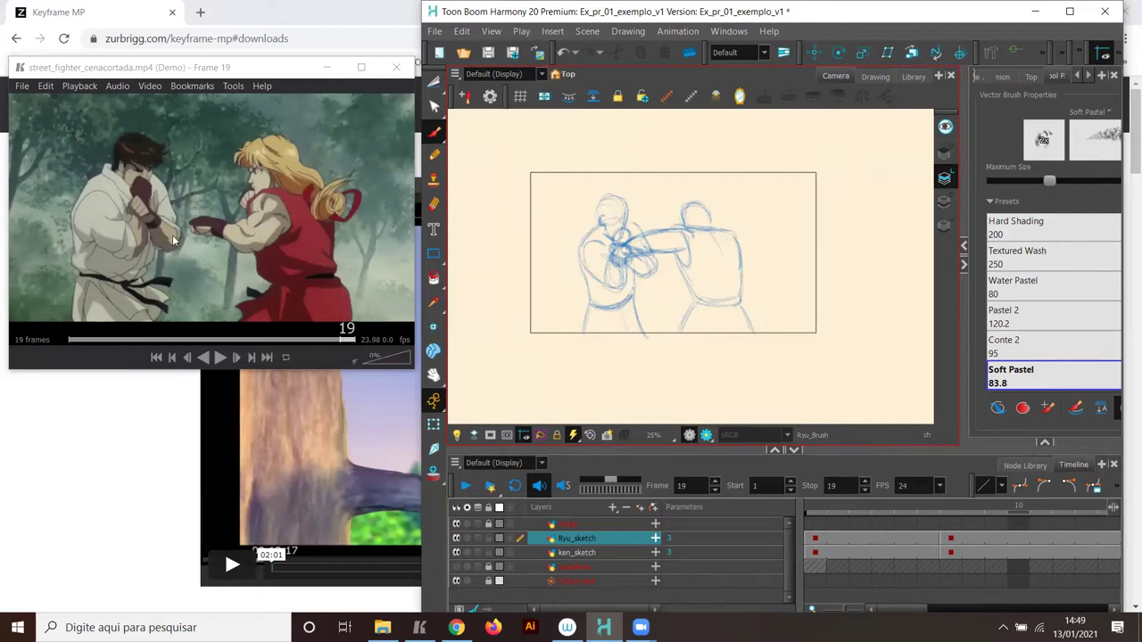
Play the reference clip in Keyframe MP to compare its motion with the sketches, and return to Harmony.
left_click_drag(228, 76, 245, 74)
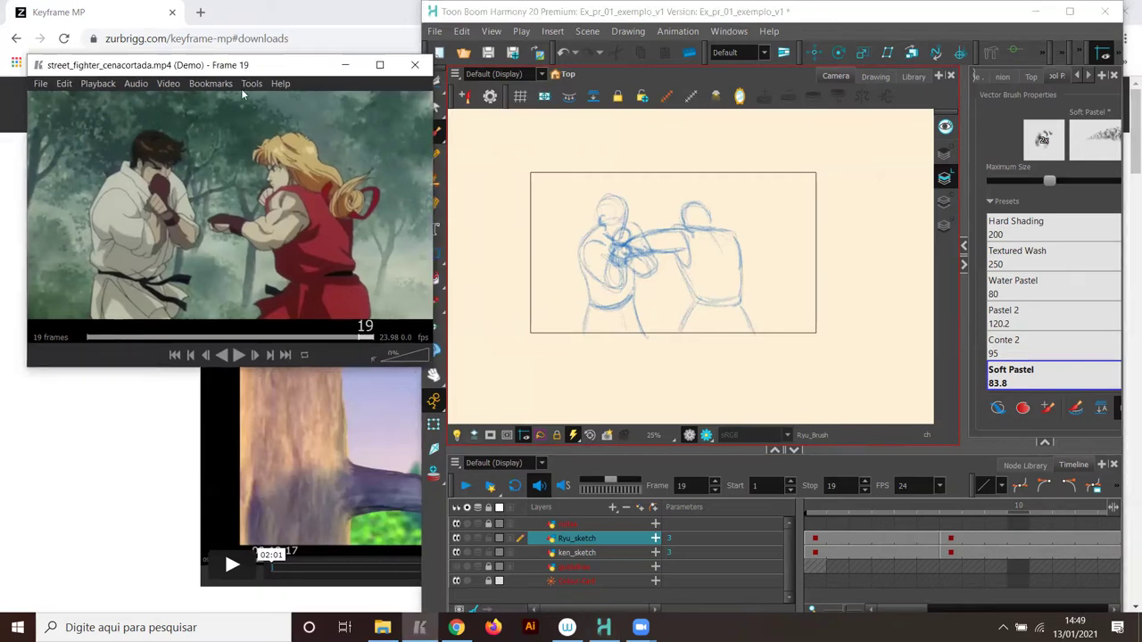
left_click(237, 356)
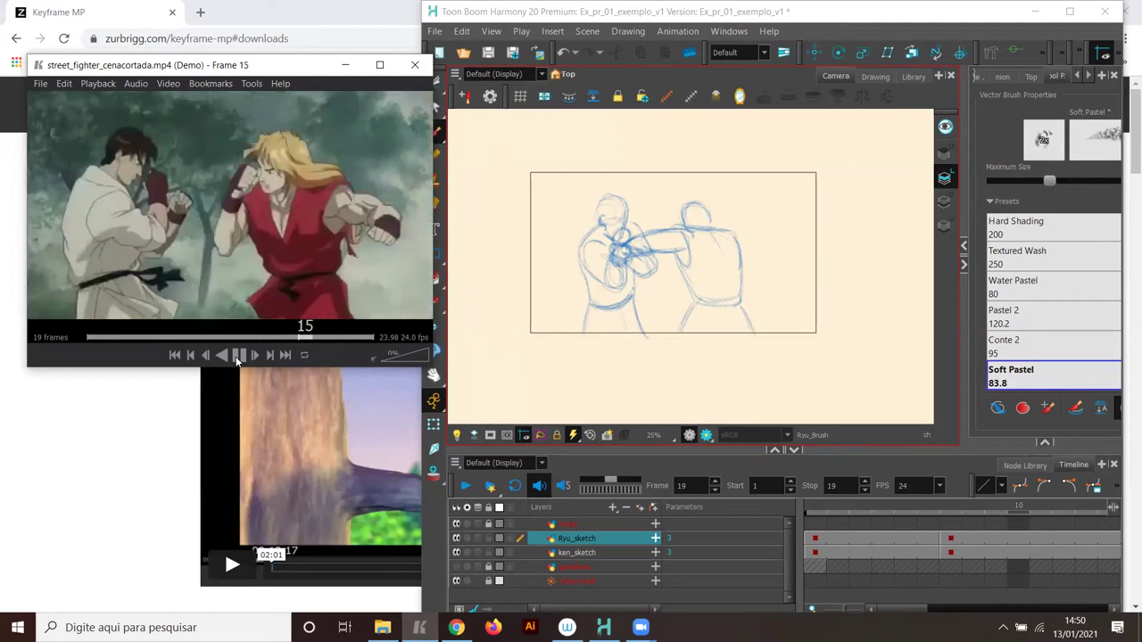
left_click(238, 355)
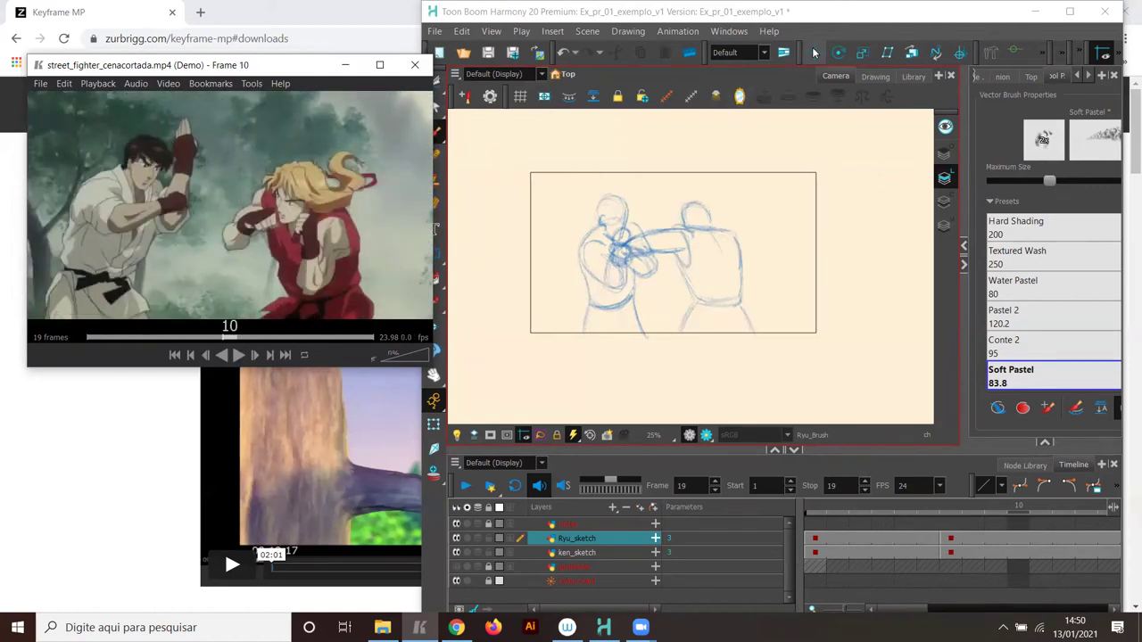
left_click(837, 29)
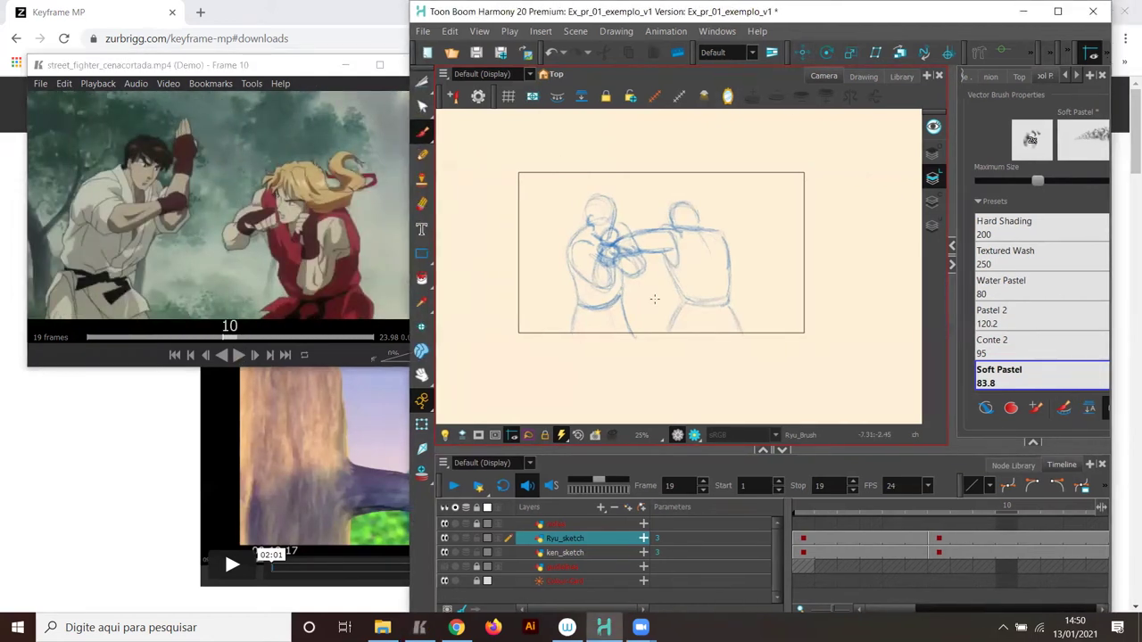